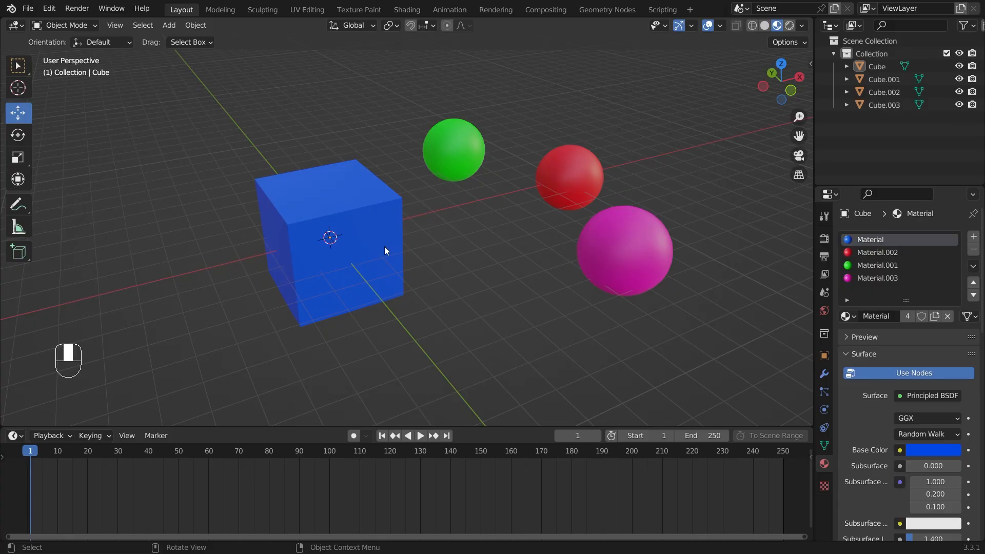
Select the blue cube and the three spheres individually and as a group to check that they are separate objects.
click(372, 220)
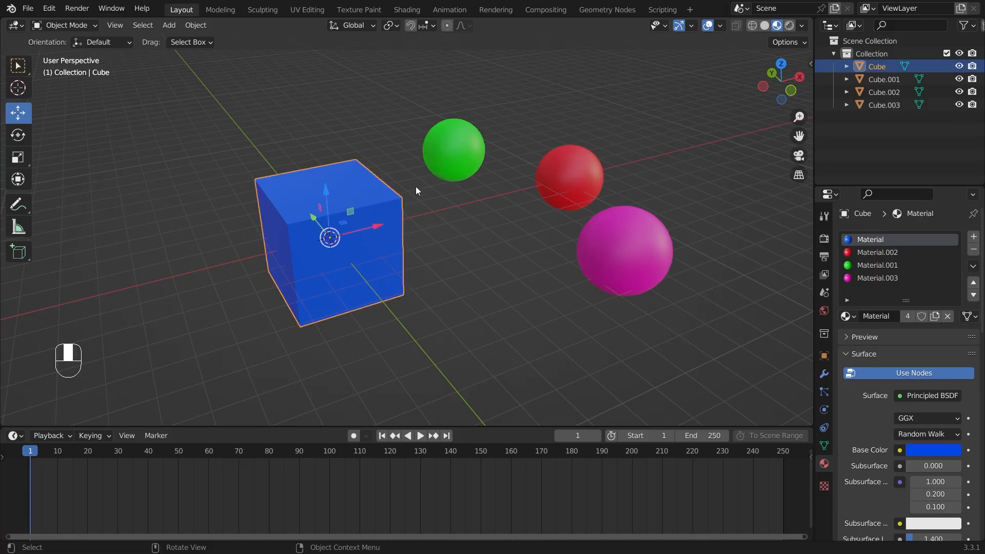
click(439, 165)
click(562, 174)
click(660, 269)
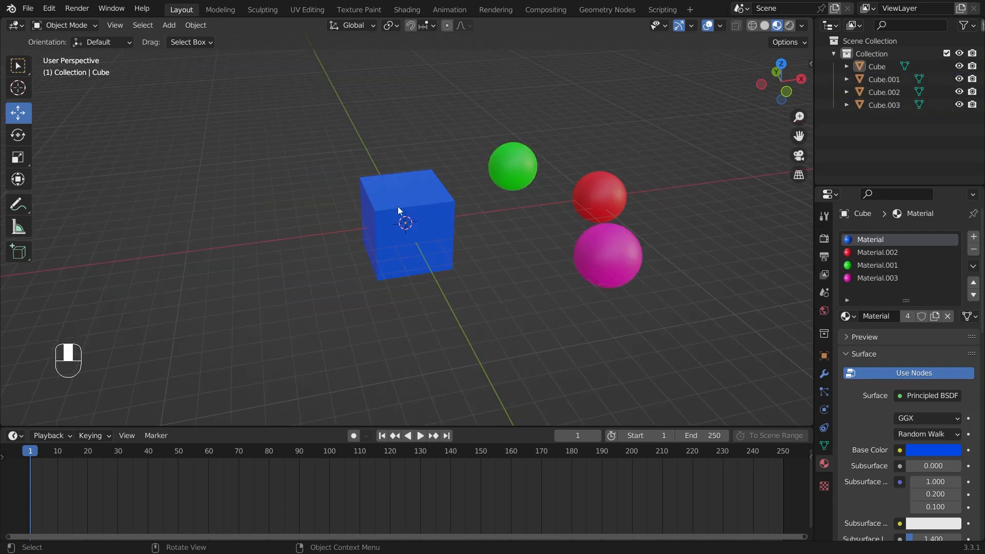
drag(307, 91, 724, 318)
scroll(721, 319, up, 2)
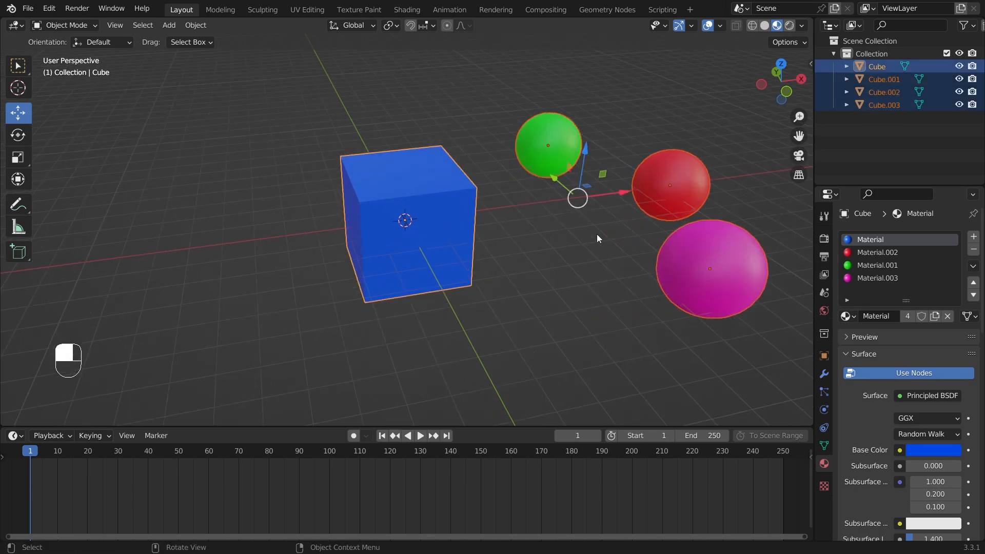
click(570, 115)
click(555, 136)
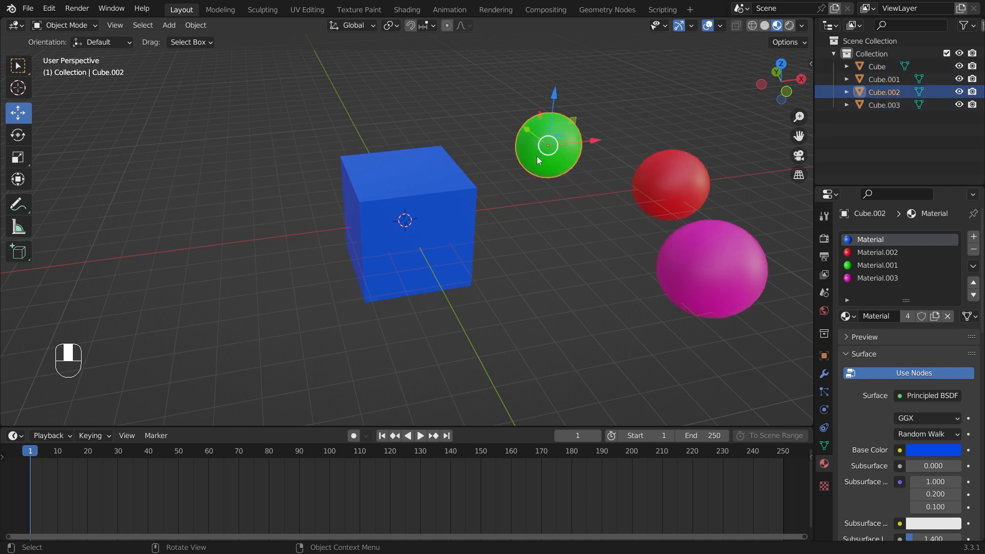
click(657, 176)
click(718, 255)
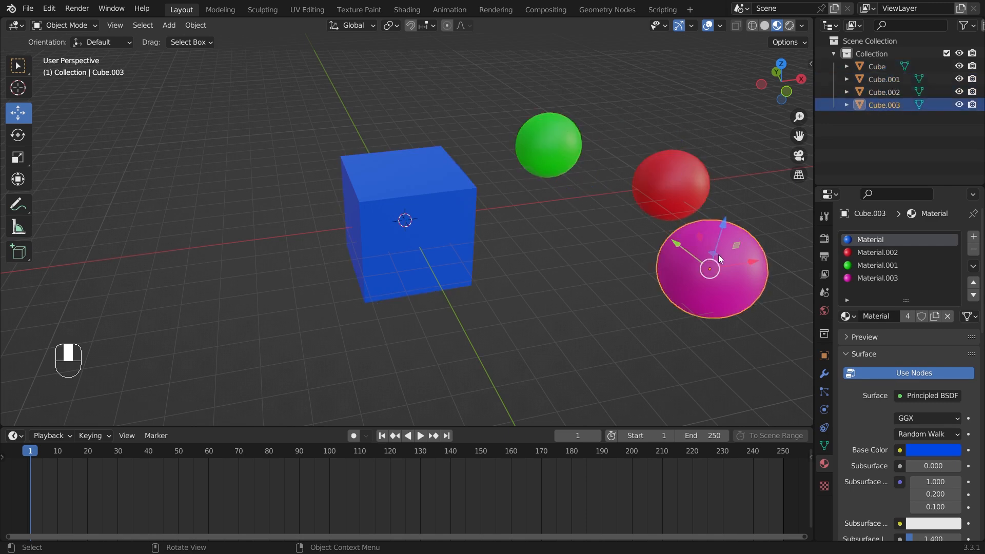
click(694, 189)
click(559, 144)
Join the blue cube and the green, red and magenta spheres into a single object.
drag(268, 83, 774, 369)
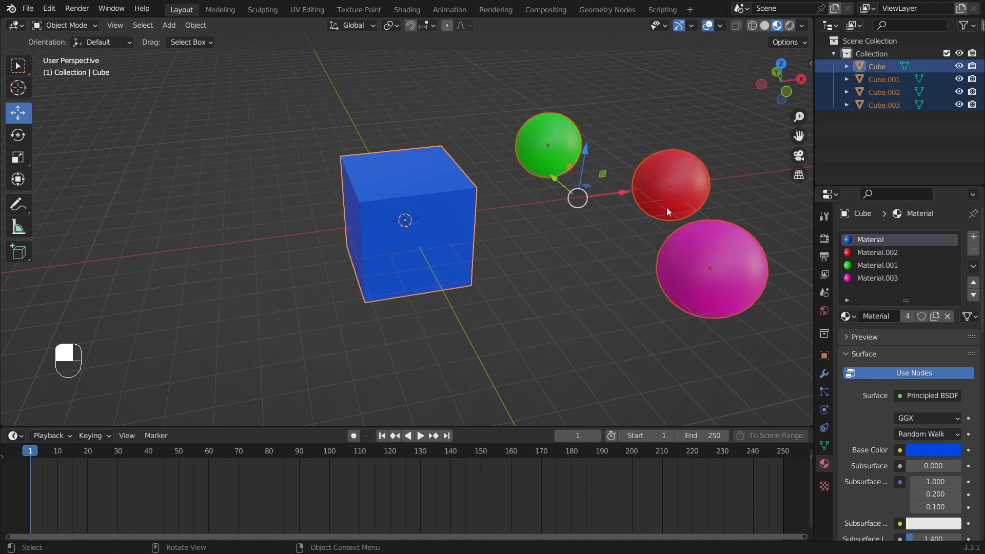
key(ctrl+j)
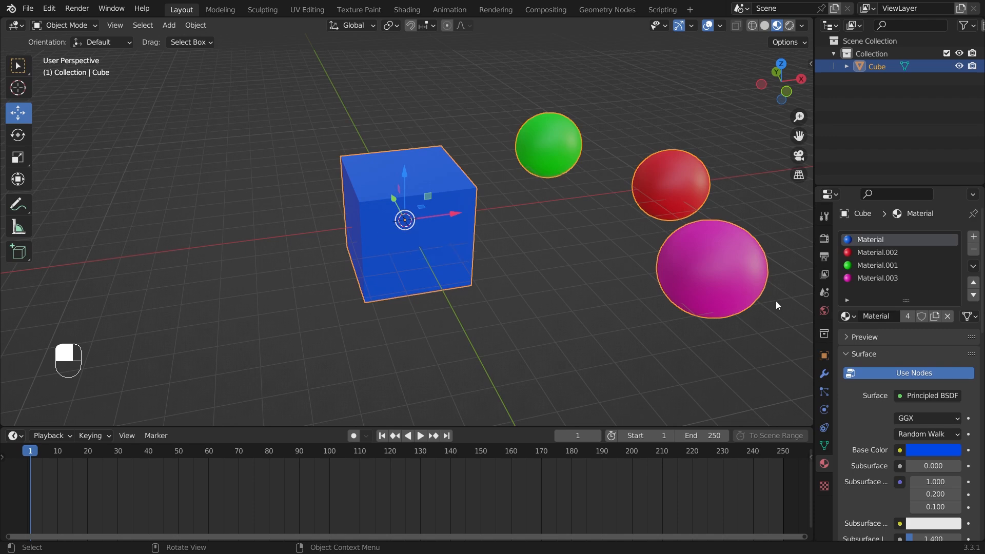
scroll(454, 226, down, 3)
drag(456, 220, 346, 240)
click(442, 236)
click(419, 280)
click(450, 196)
key(a)
Separate the whole joined mesh by loose parts in Edit Mode and return to Object Mode.
click(71, 26)
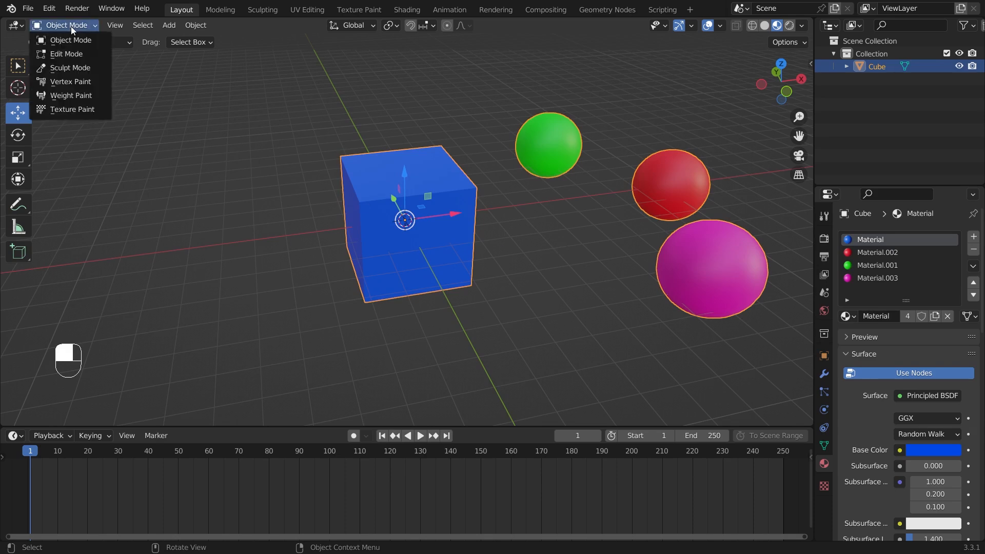
click(70, 53)
click(322, 194)
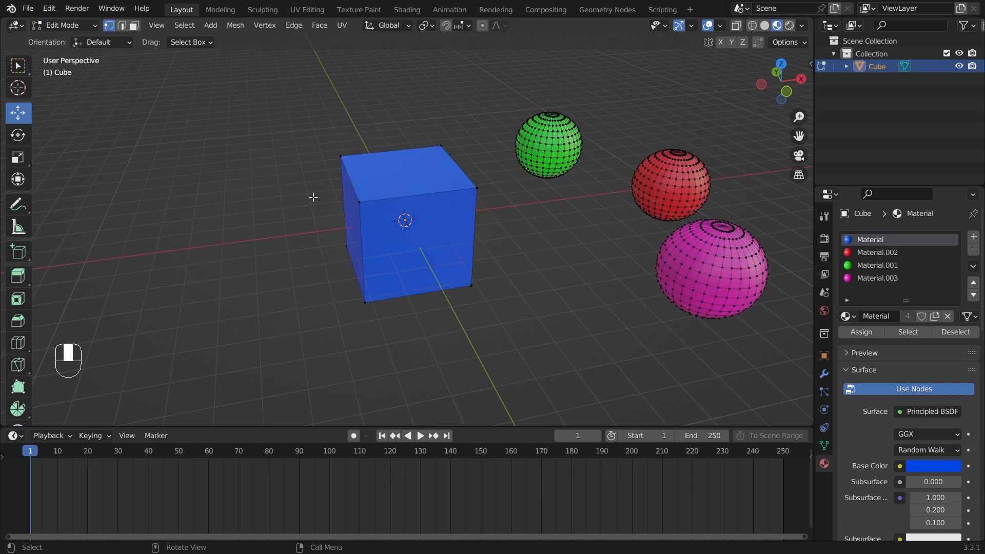
key(a)
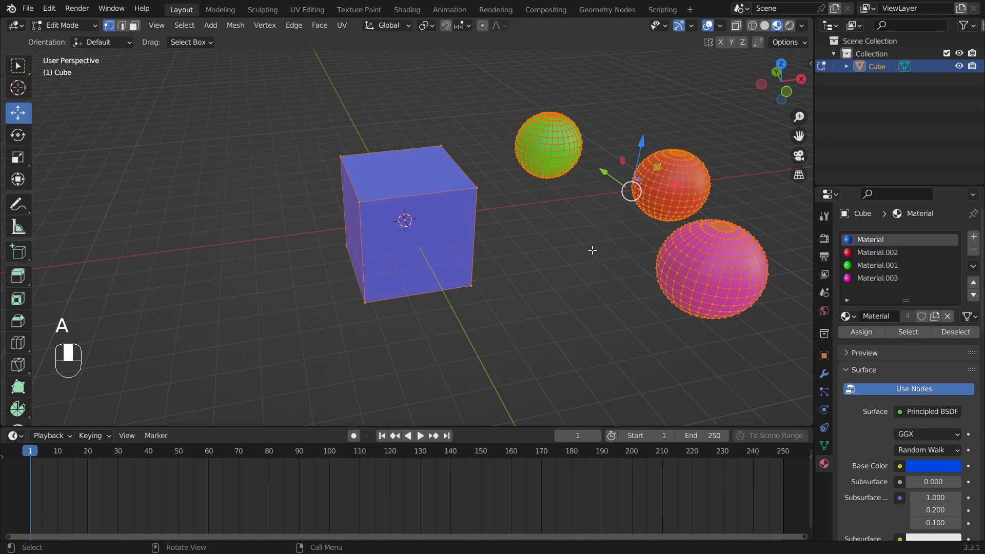
key(p)
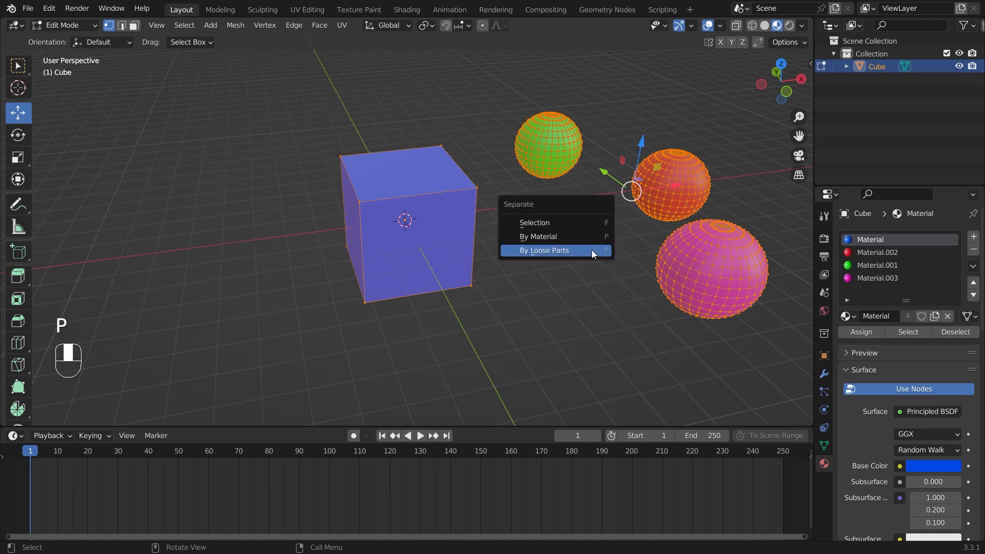
click(558, 254)
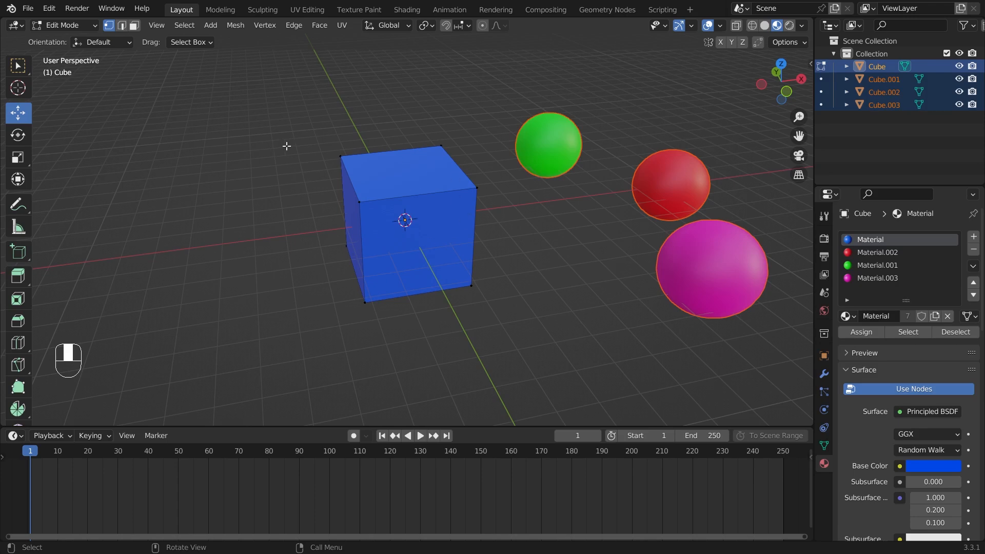
click(65, 28)
click(67, 40)
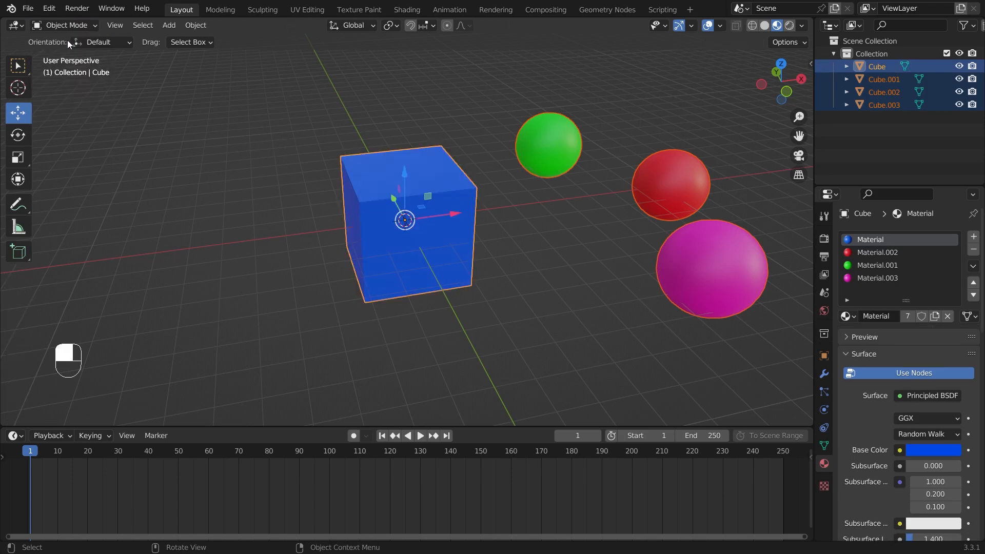
Select the cube and each separated sphere one at a time to examine where their origin points lie.
click(249, 267)
click(428, 256)
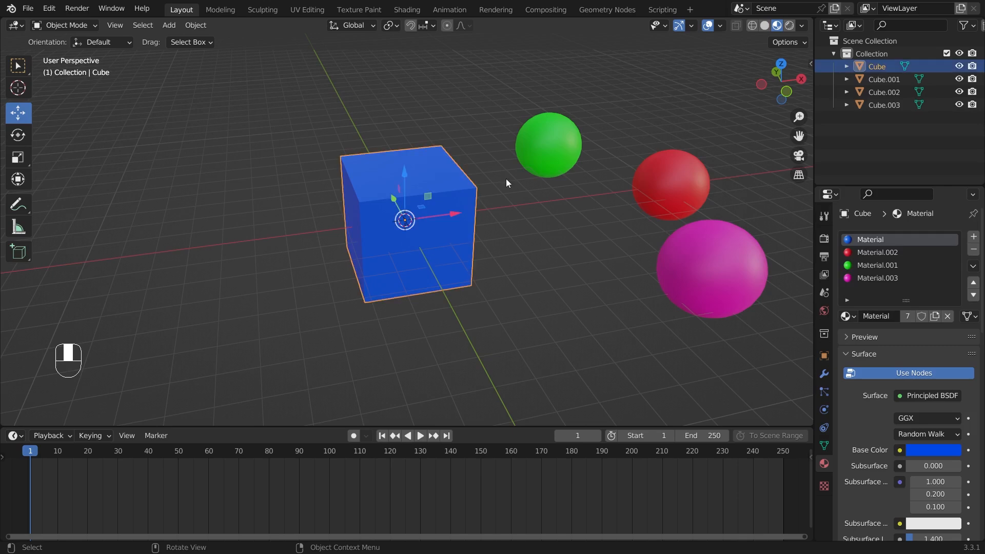
click(546, 154)
click(664, 192)
click(733, 272)
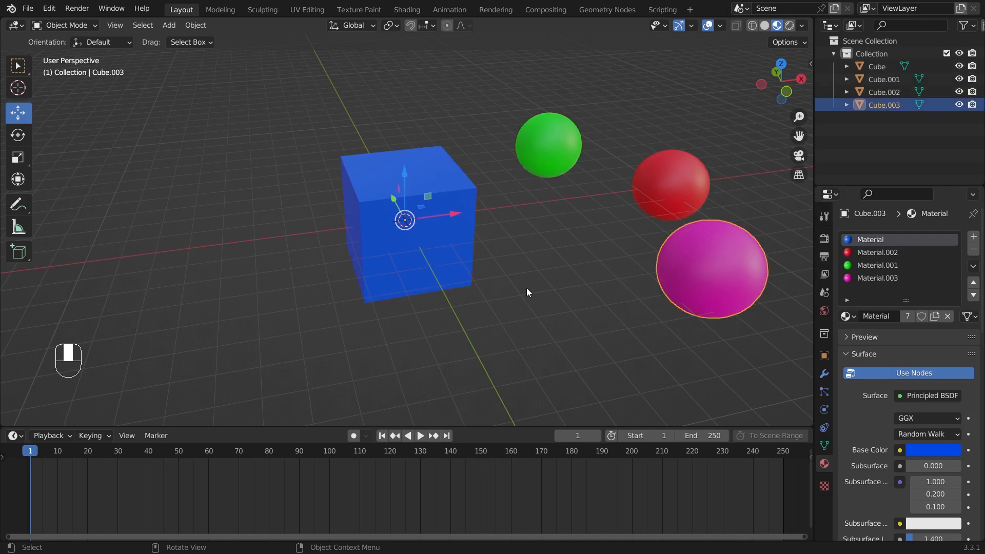
click(564, 147)
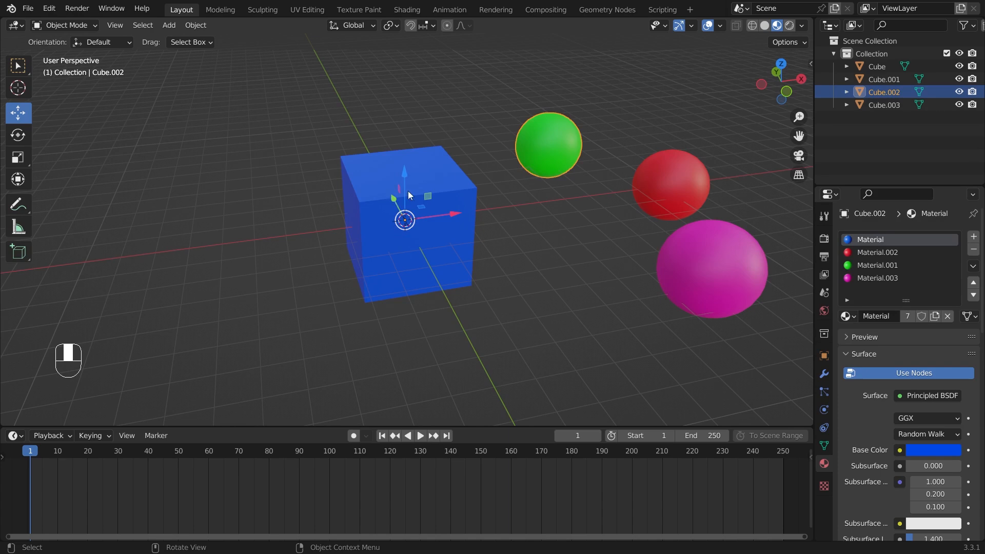
click(660, 166)
click(699, 286)
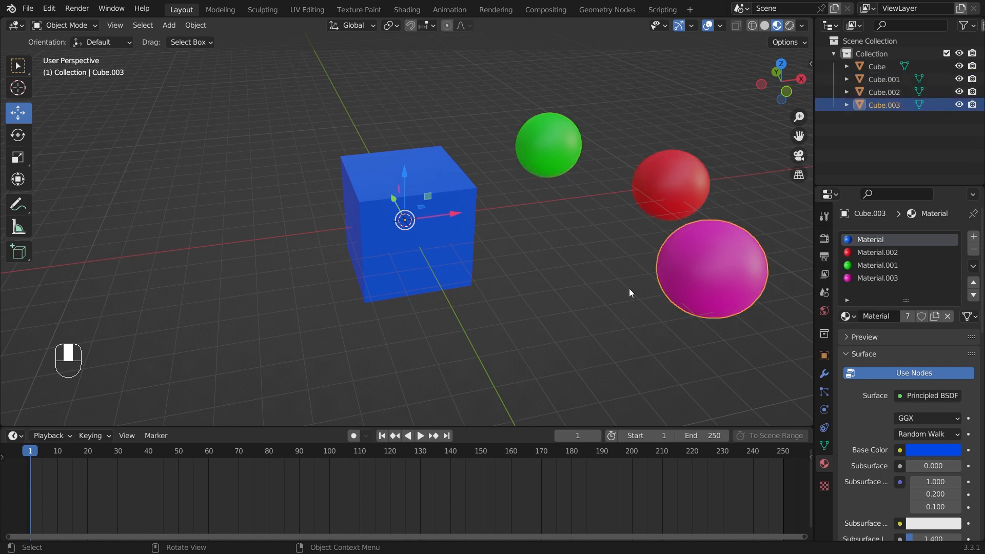
key(shift)
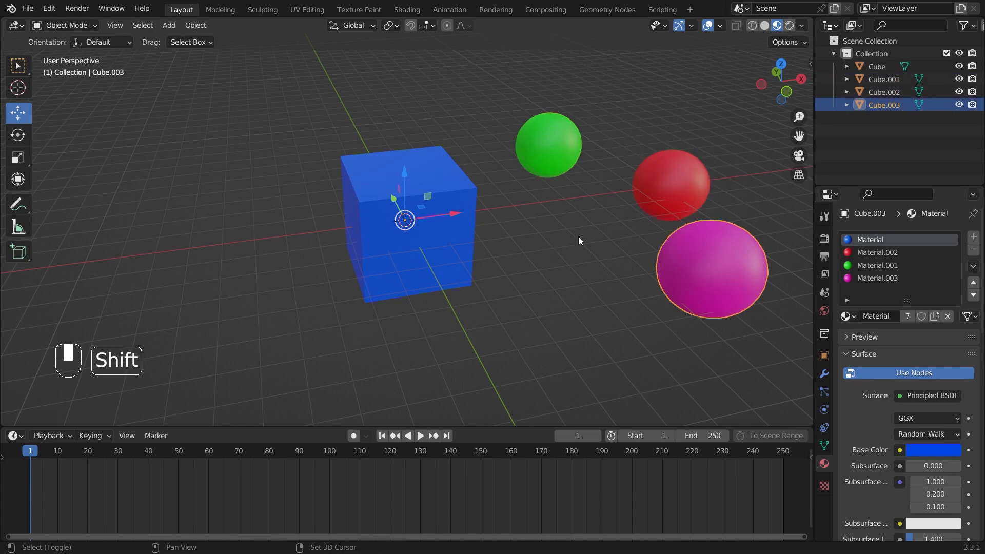
shift+middle_drag(564, 230, 479, 247)
middle_drag(471, 288, 497, 148)
click(496, 148)
click(605, 202)
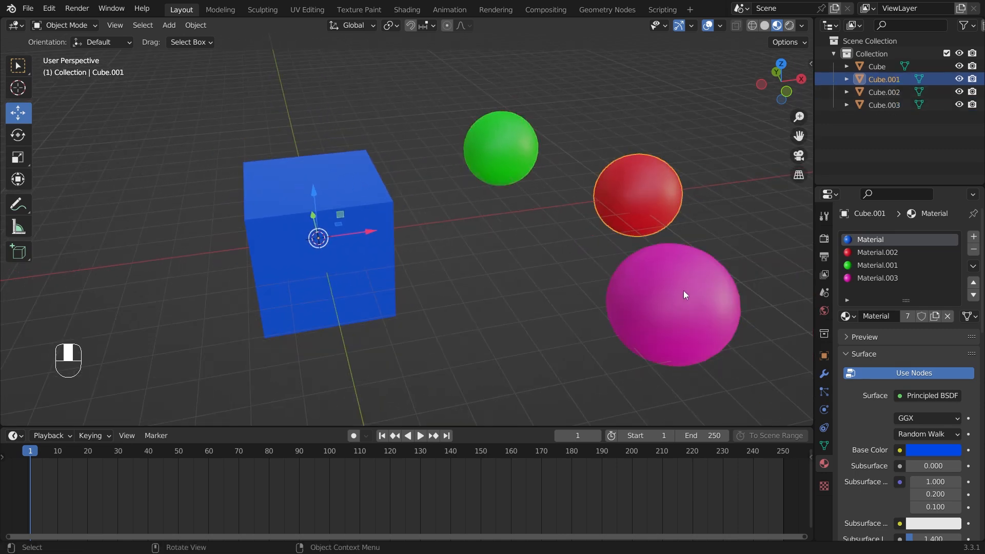
click(682, 289)
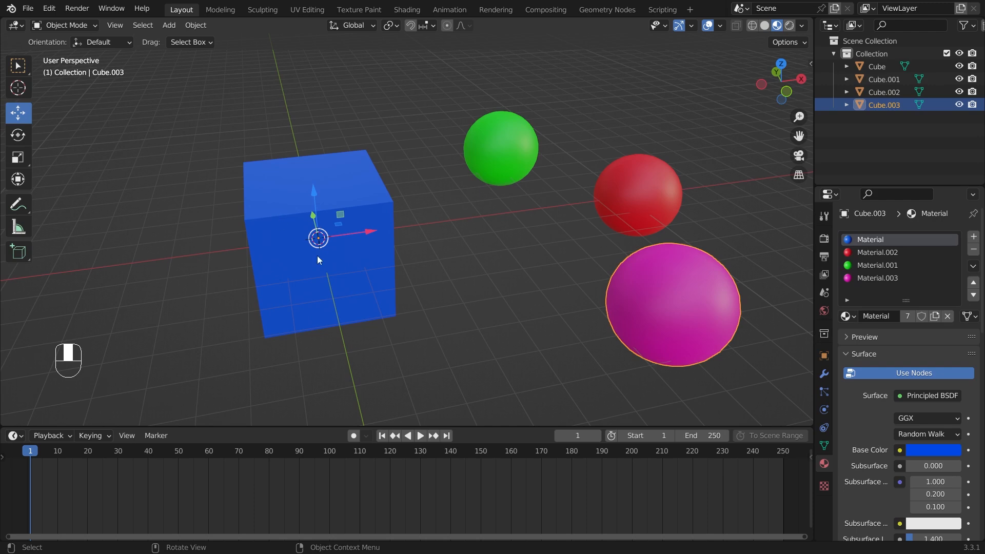
Try moving the green sphere along the X axis with its off-centre origin, and undo the move.
key(ctrl+z)
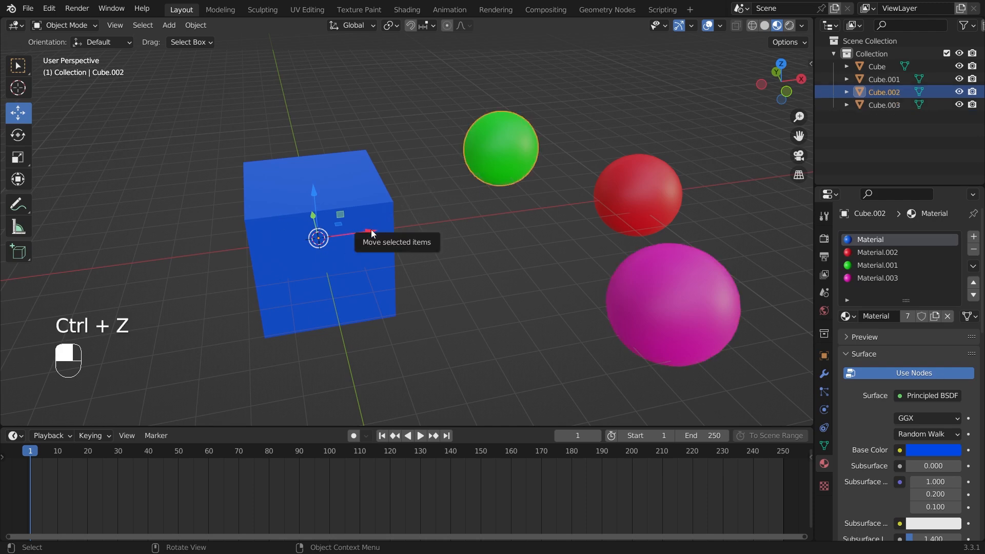
drag(375, 230, 428, 190)
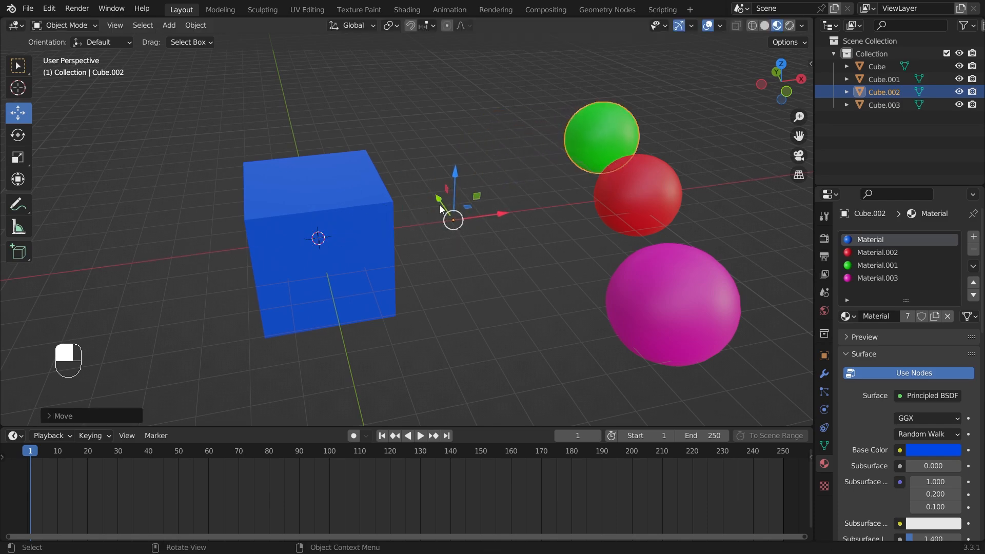
key(ctrl)
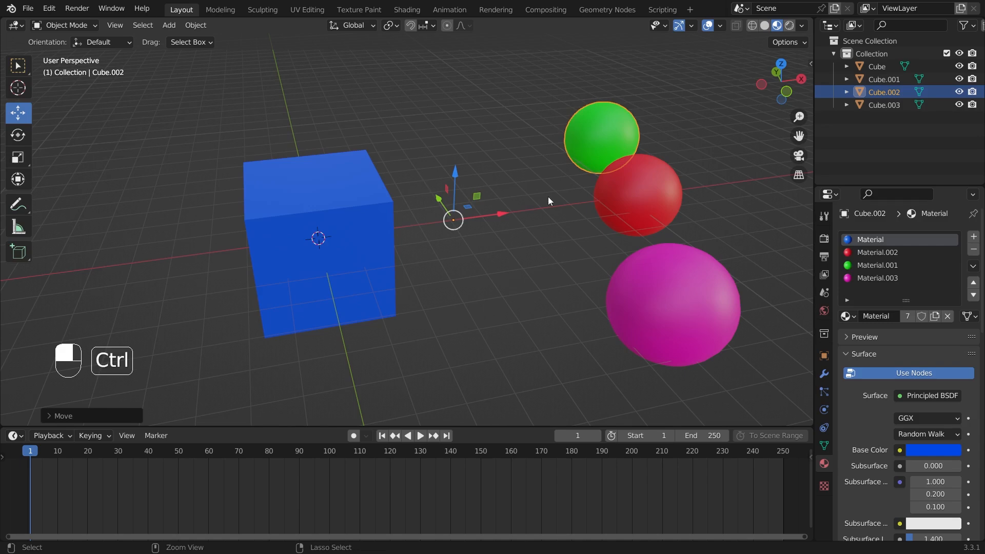
key(ctrl+z)
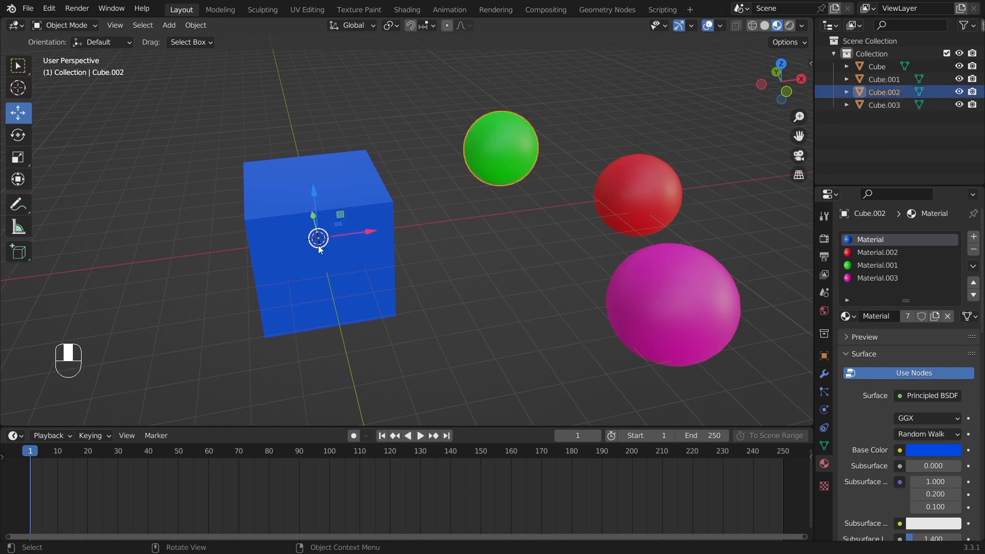
Set the origins of the green, red and magenta spheres to Origin to Center of Mass (Surface).
shift+click(643, 195)
shift+click(680, 313)
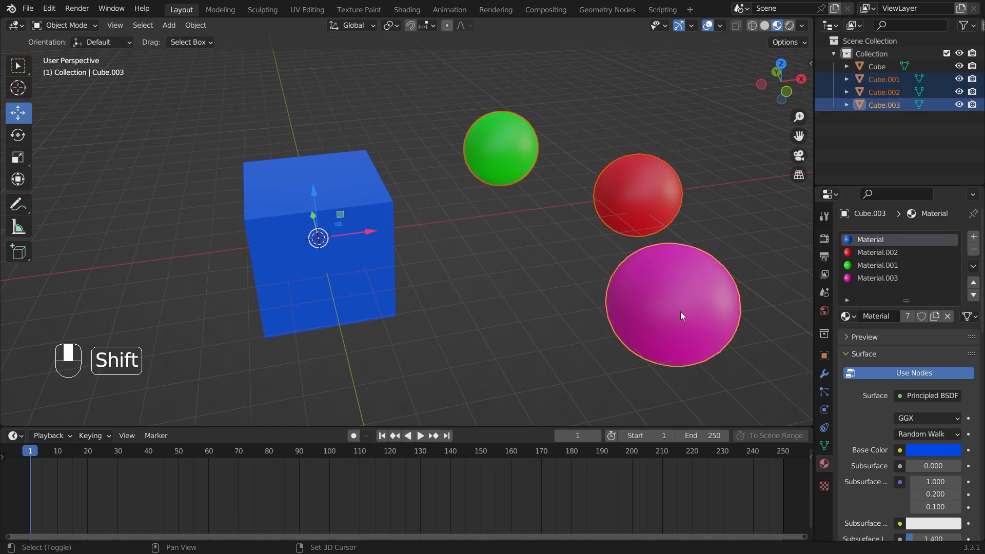
click(201, 26)
mouse_move(233, 52)
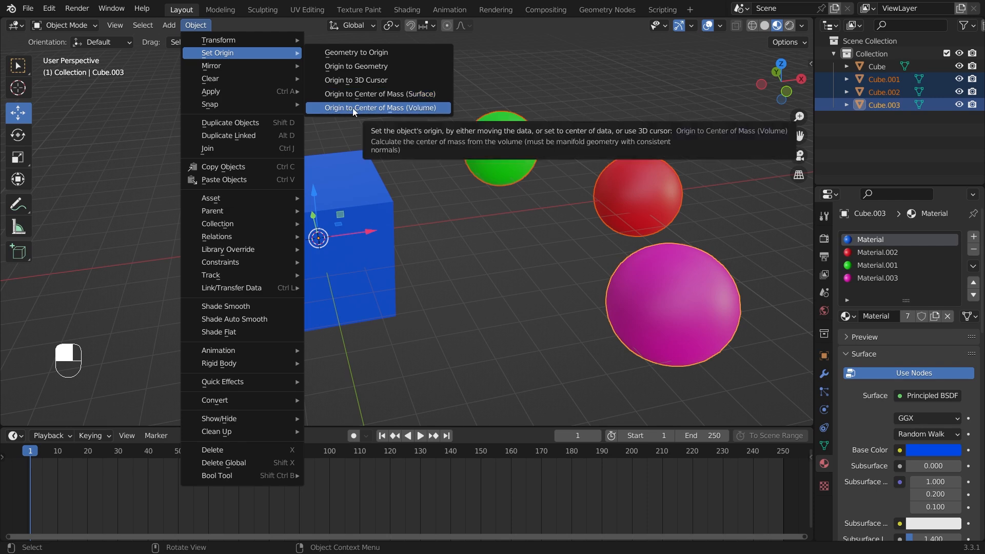
click(414, 97)
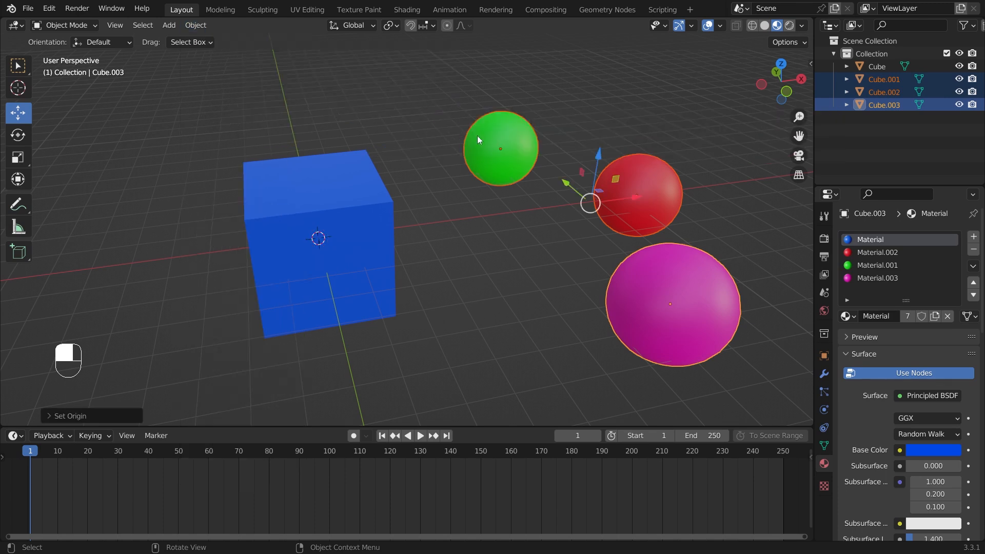
Select the cube and each sphere in turn to check the origin positions, and clear the selection.
click(517, 155)
click(619, 182)
click(702, 273)
click(651, 189)
click(515, 157)
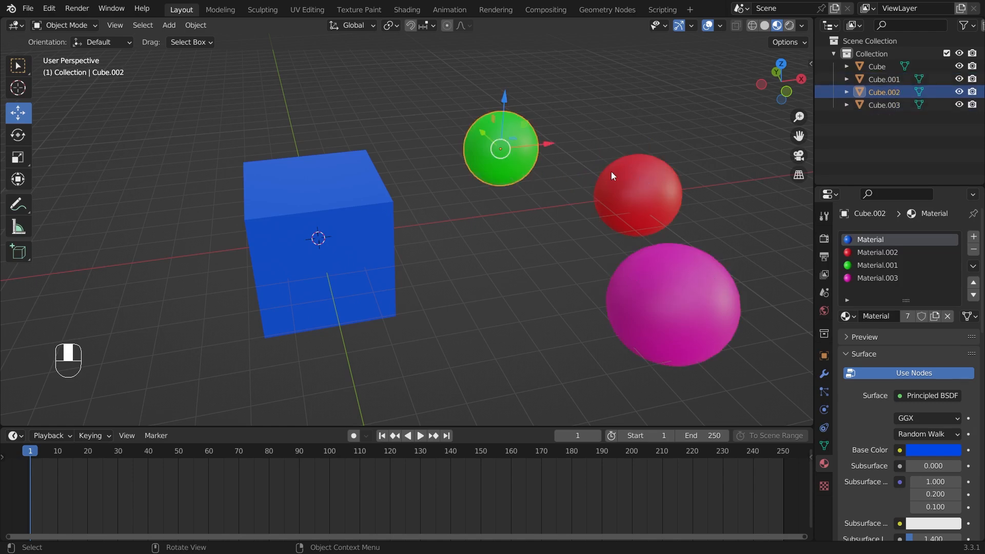
click(662, 215)
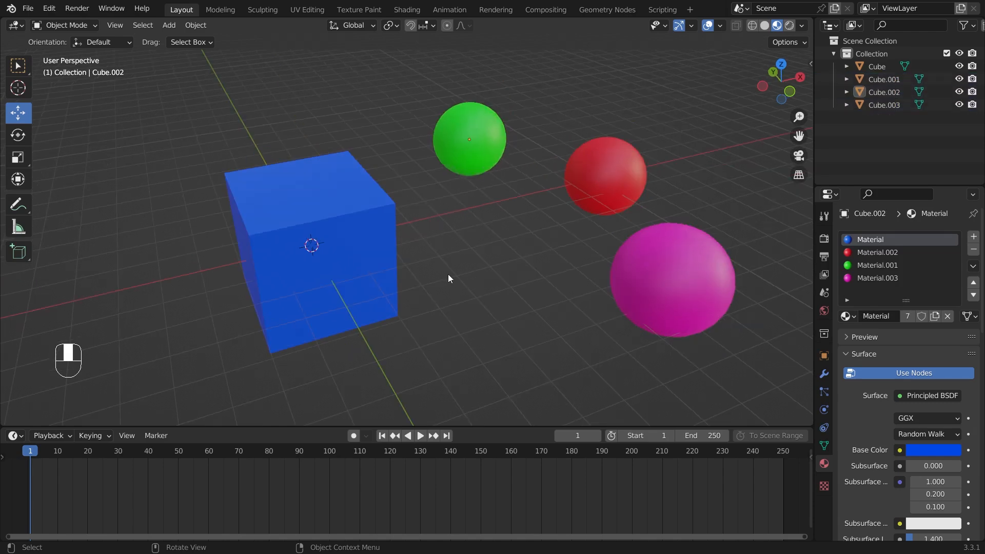
middle_drag(488, 286, 463, 279)
click(356, 257)
click(483, 181)
click(622, 221)
click(681, 278)
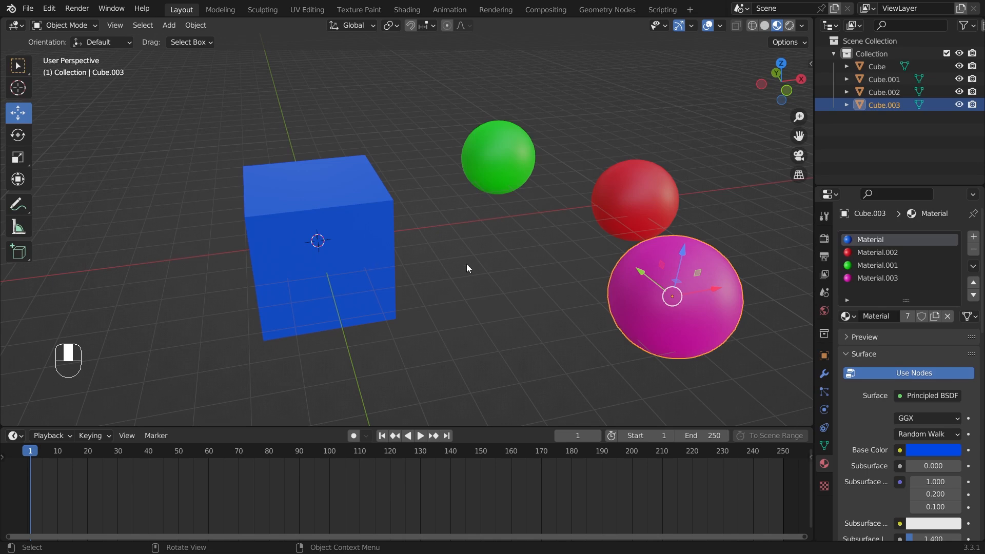
click(510, 254)
Select the cube and all three spheres with the cube active, and parent the spheres to it with Object (Keep Transform).
scroll(510, 254, down, 3)
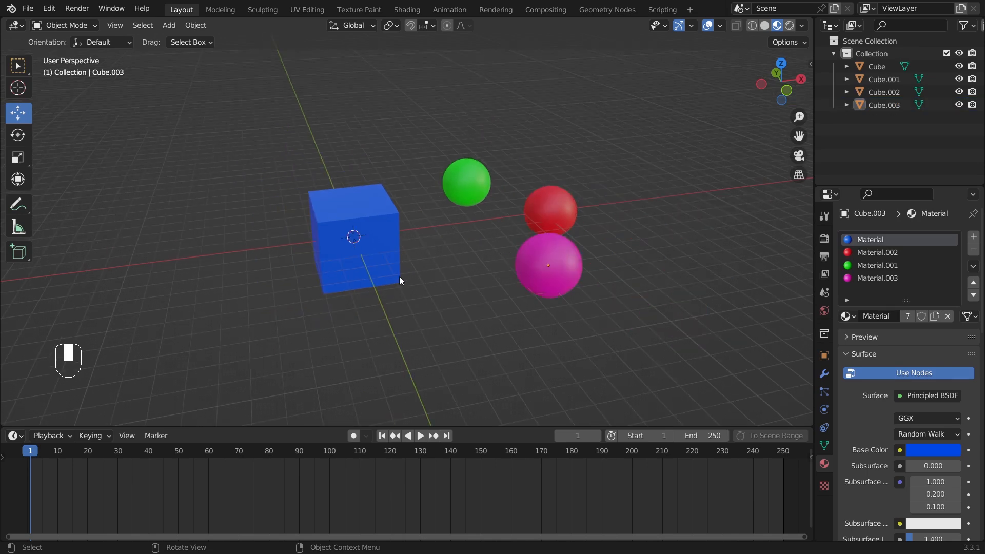
scroll(411, 215, up, 1)
drag(246, 136, 705, 329)
scroll(469, 321, up, 2)
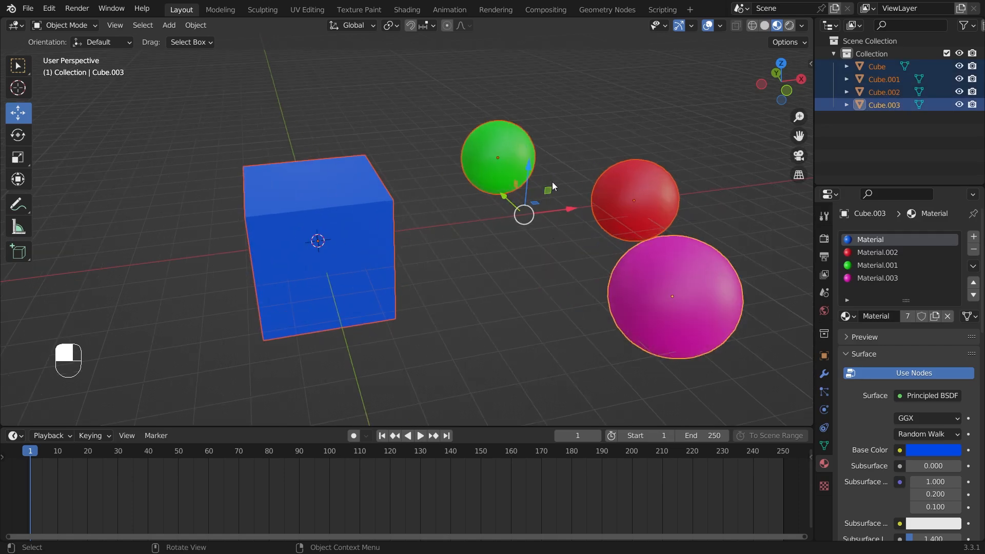
key(shift)
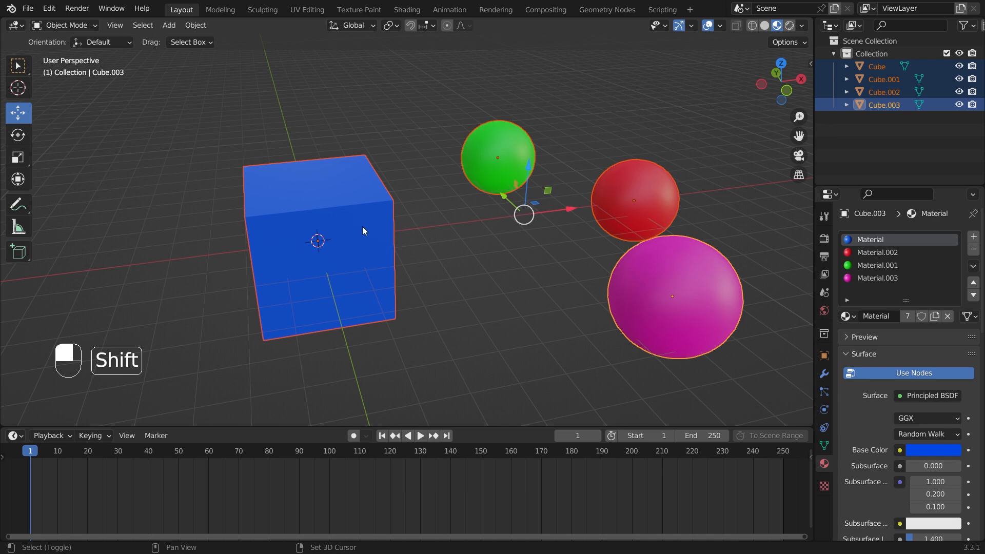
shift+click(363, 228)
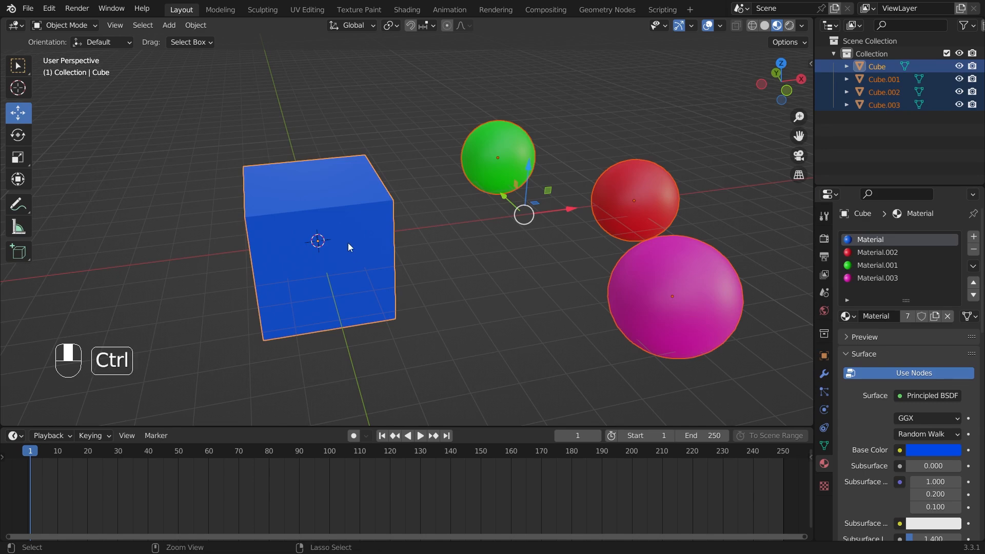
key(ctrl+p)
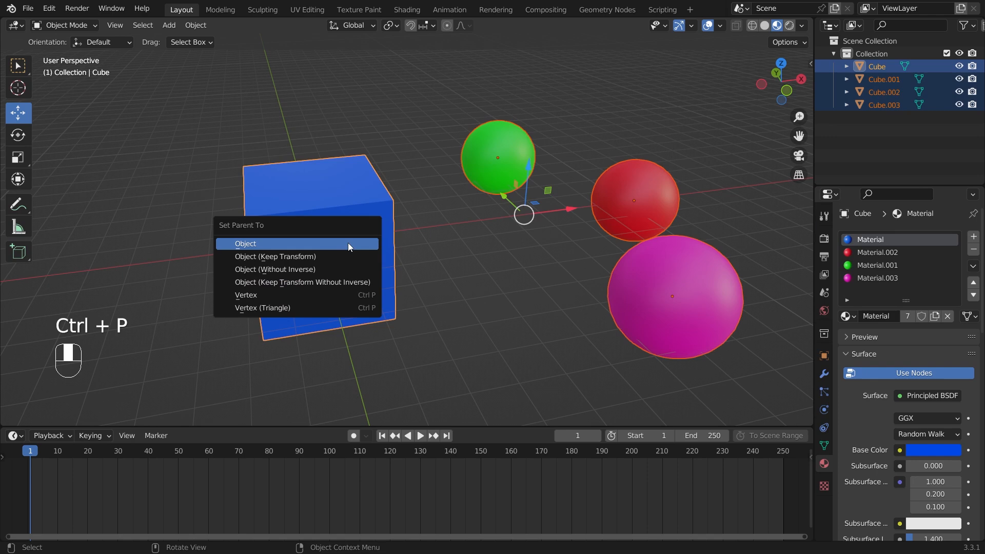
click(293, 258)
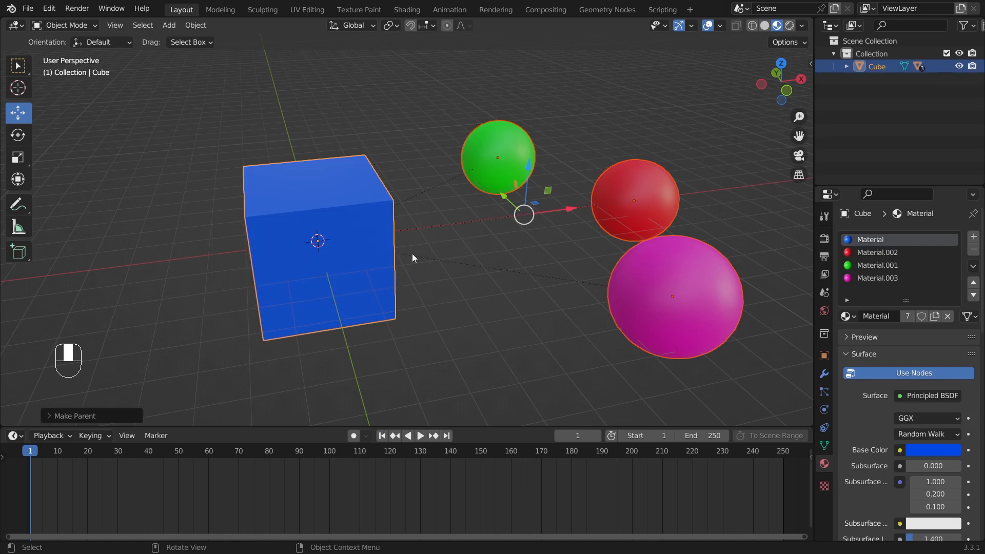
Select the cube and each parented sphere in turn to check that they remain separately selectable, and clear the selection.
click(654, 303)
click(651, 199)
click(523, 167)
click(341, 210)
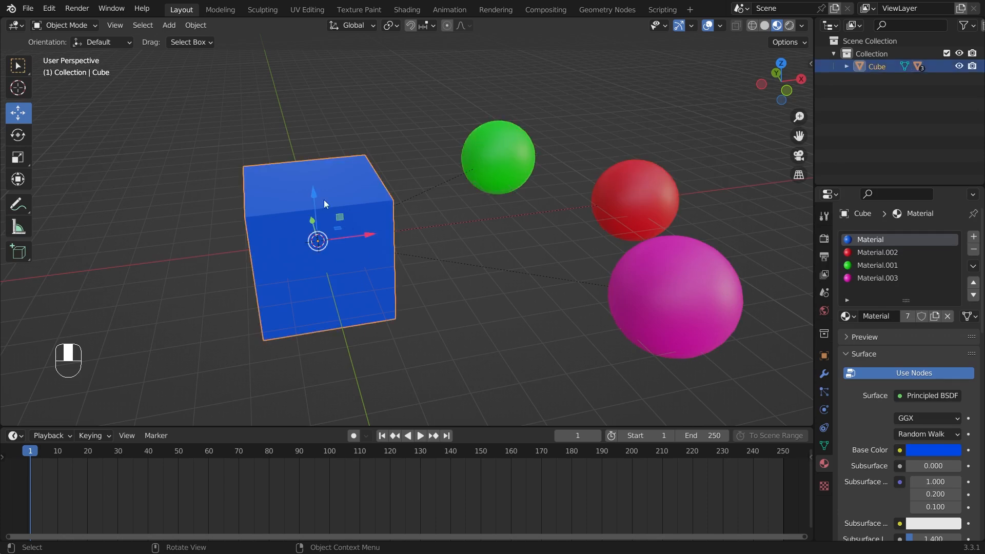
click(528, 165)
click(626, 190)
click(664, 283)
scroll(481, 337, down, 5)
click(472, 303)
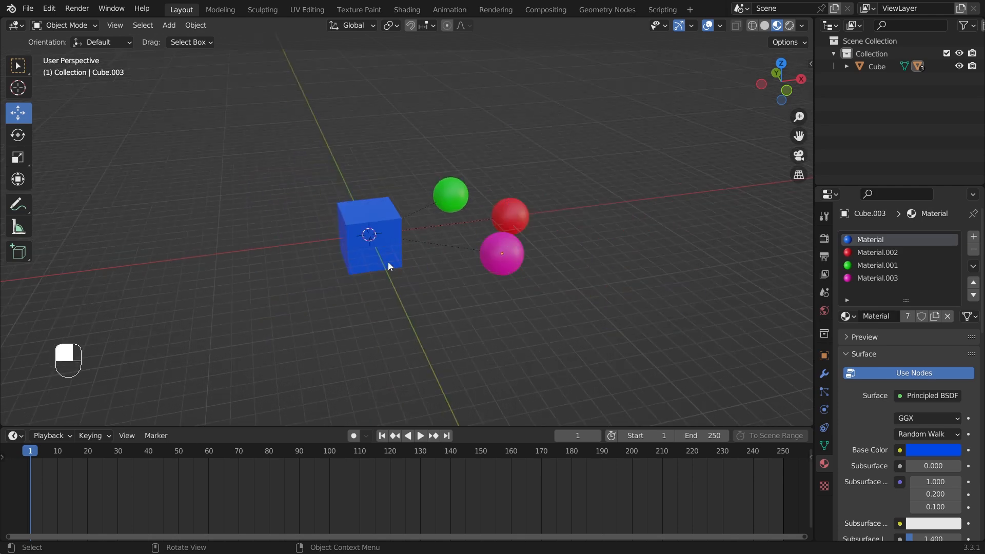
Try moving the parent cube along the X axis to test whether the spheres follow, and undo the move.
click(386, 224)
drag(418, 228, 260, 230)
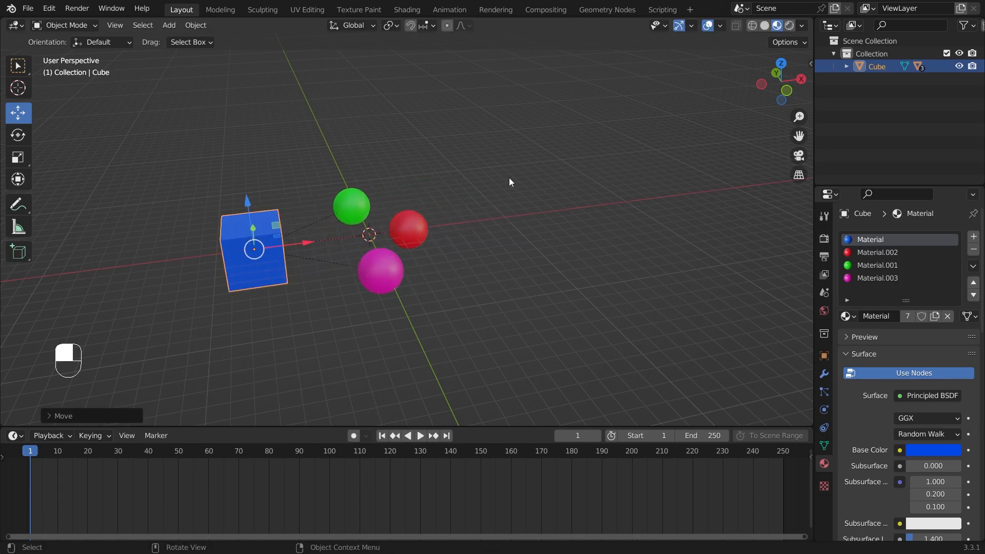
key(ctrl+z)
scroll(496, 224, up, 5)
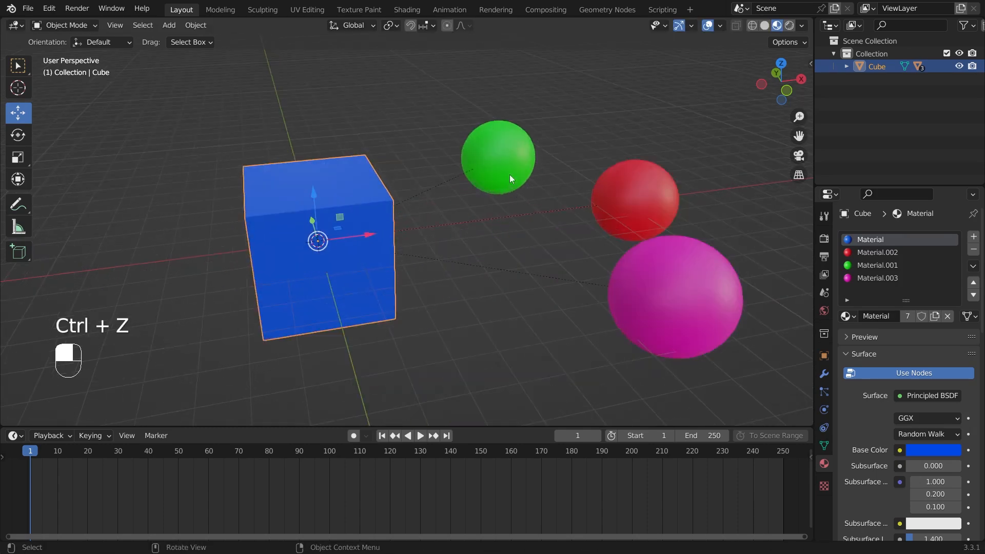
Try moving the green, red and magenta spheres individually along the X axis away from the cube, and undo the moves.
scroll(450, 214, down, 3)
click(476, 183)
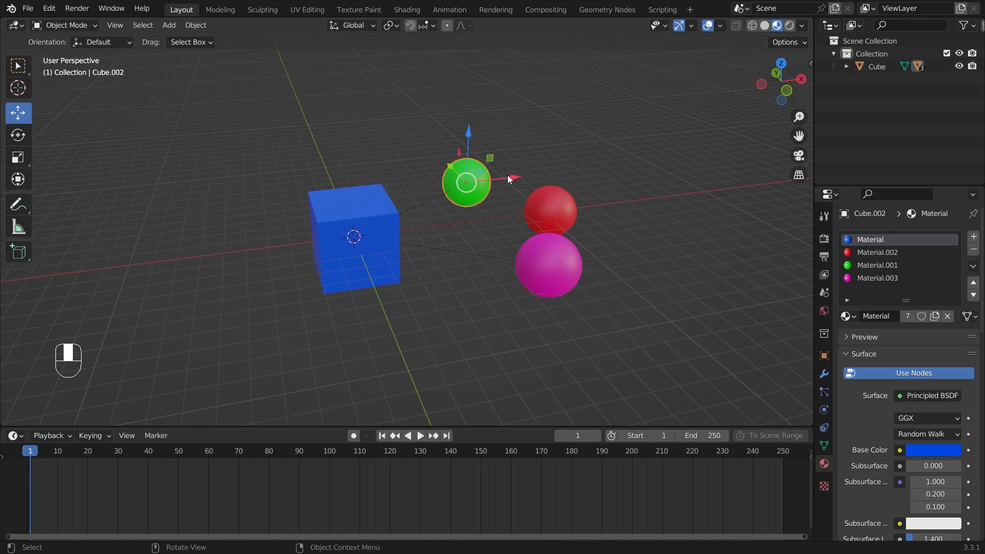
drag(516, 179, 579, 171)
click(564, 206)
drag(596, 207, 685, 195)
click(573, 271)
drag(591, 259, 681, 257)
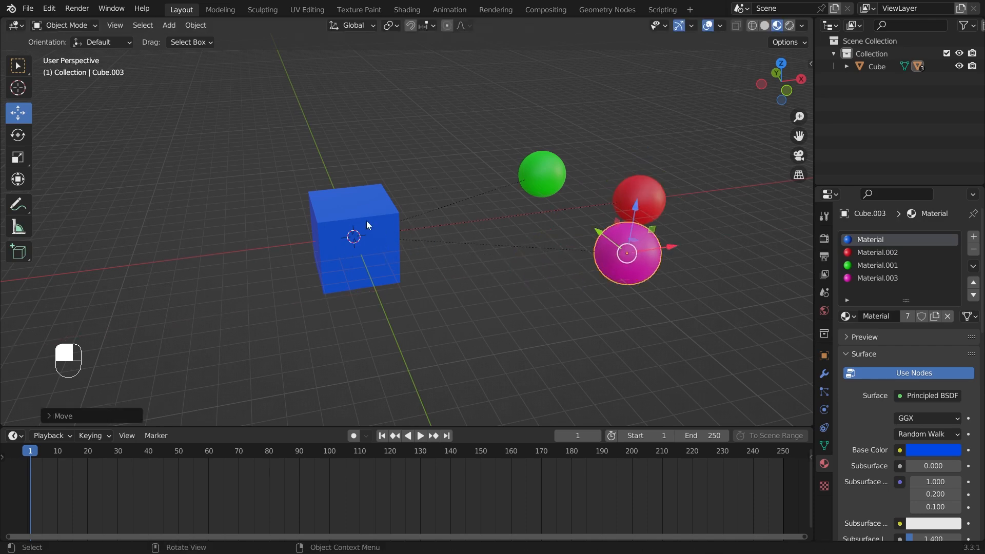
key(ctrl+z)
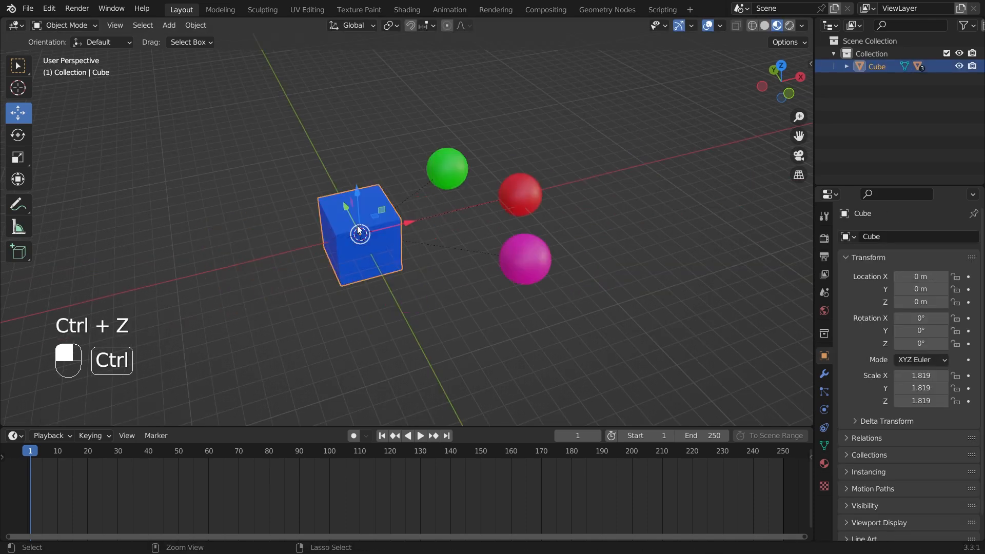
Unparent the spheres from the cube with Clear and Keep Transformation, and clear the selection.
scroll(475, 216, up, 3)
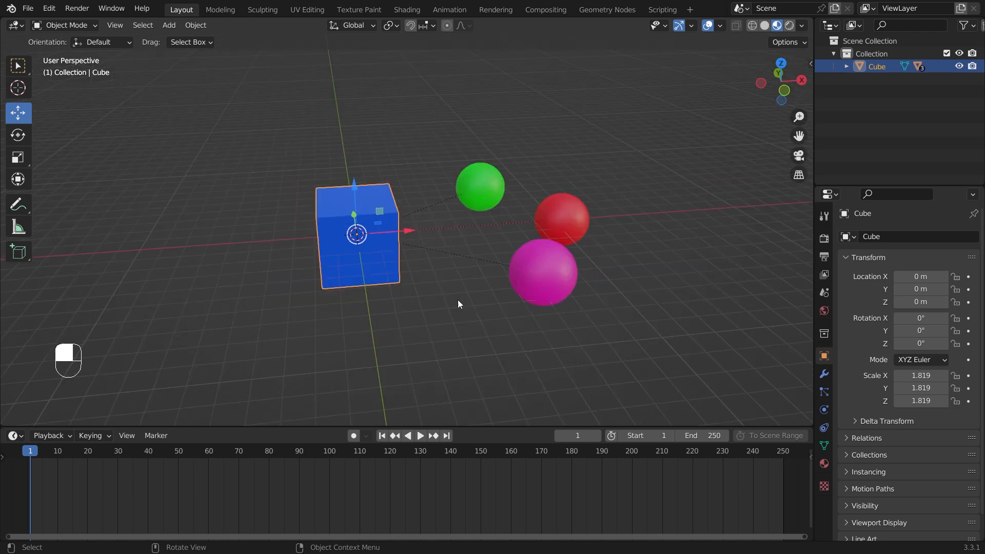
click(457, 300)
drag(334, 169, 653, 310)
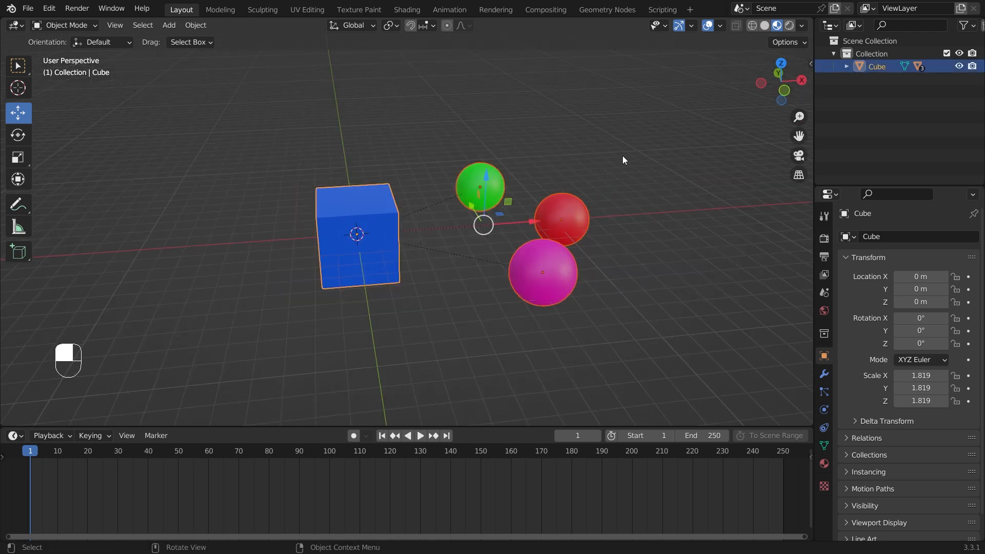
key(alt+p)
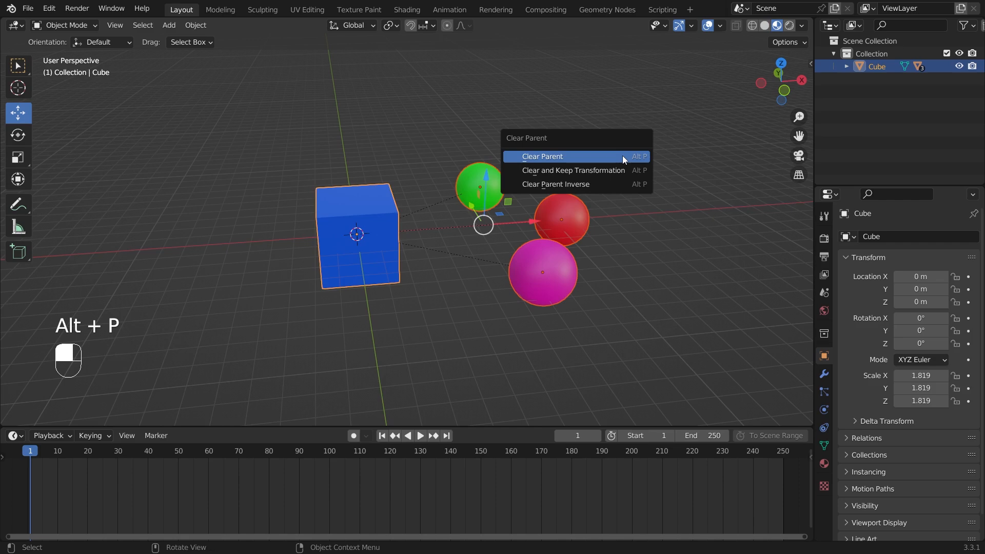
click(591, 172)
click(645, 176)
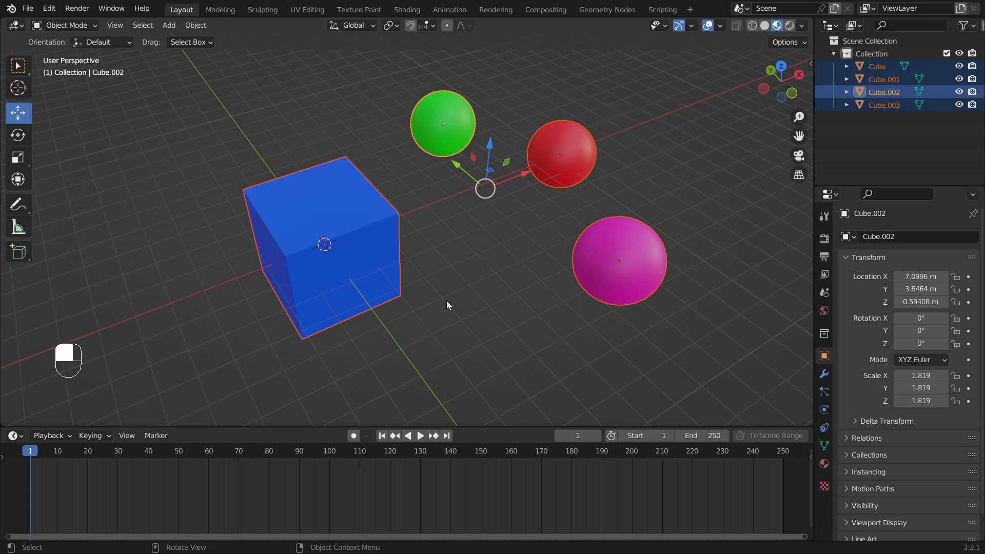
middle_drag(497, 281, 459, 263)
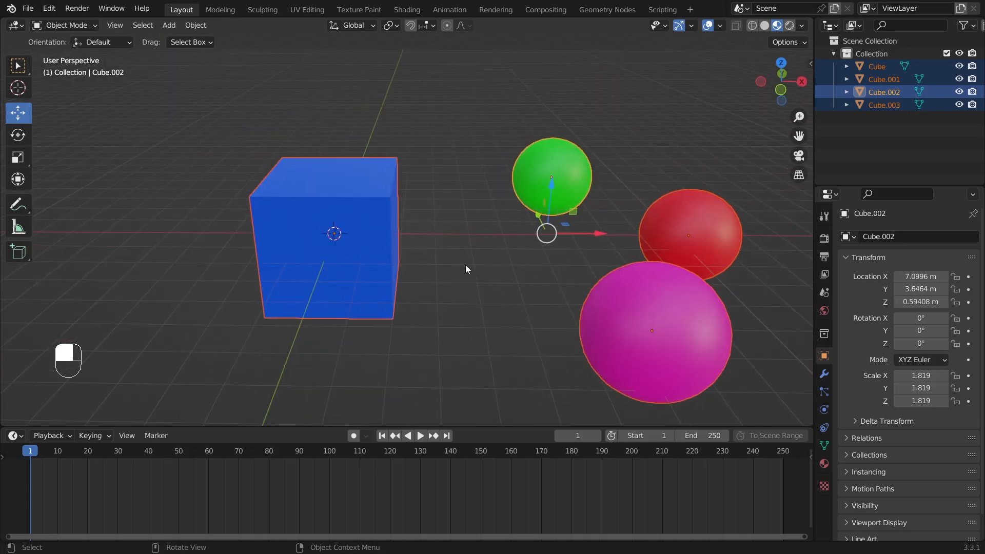
click(477, 300)
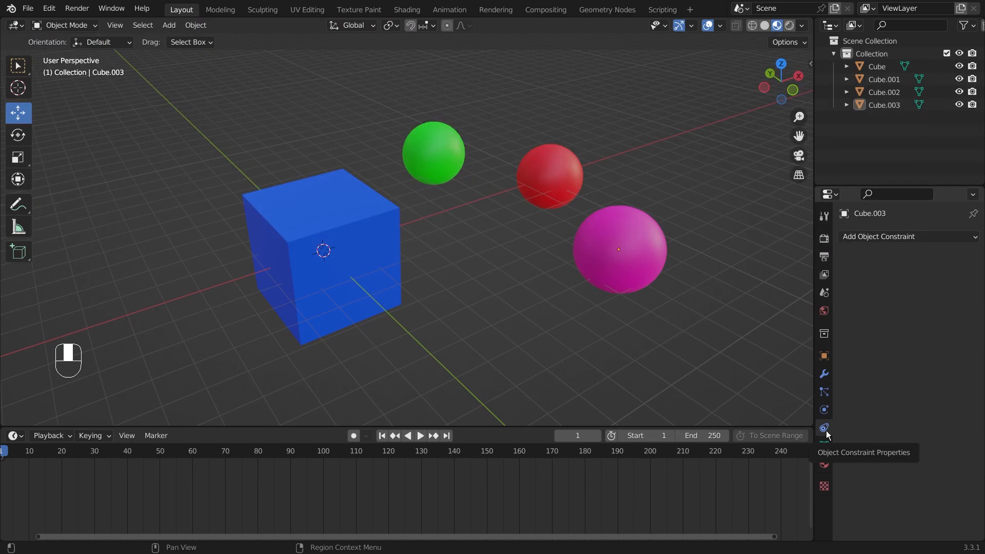
Look up the Child Of constraint among the available object constraints, and examine the arrangement of the cube and spheres.
click(912, 236)
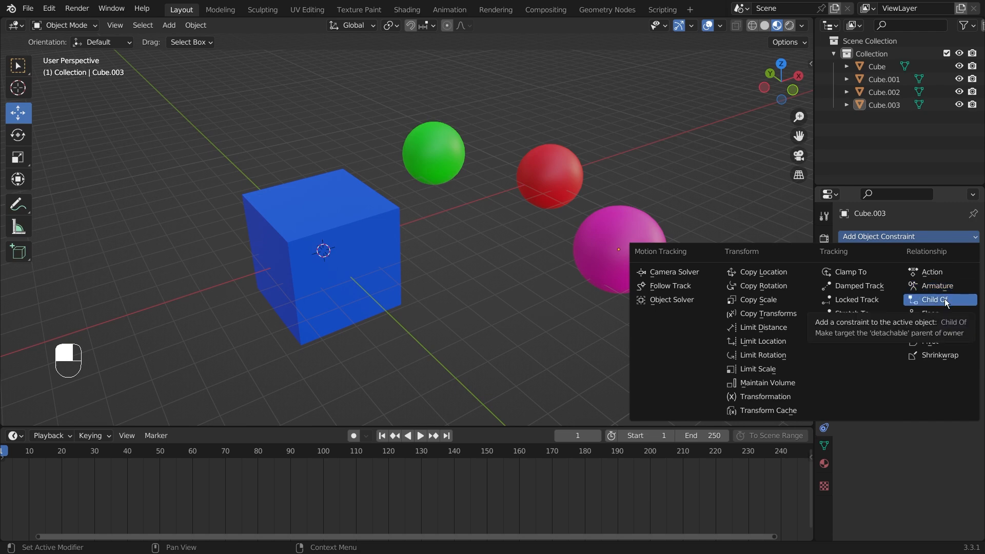
middle_drag(472, 352, 528, 352)
mouse_move(459, 321)
middle_down()
mouse_move(524, 333)
mouse_move(472, 341)
mouse_move(475, 332)
middle_up()
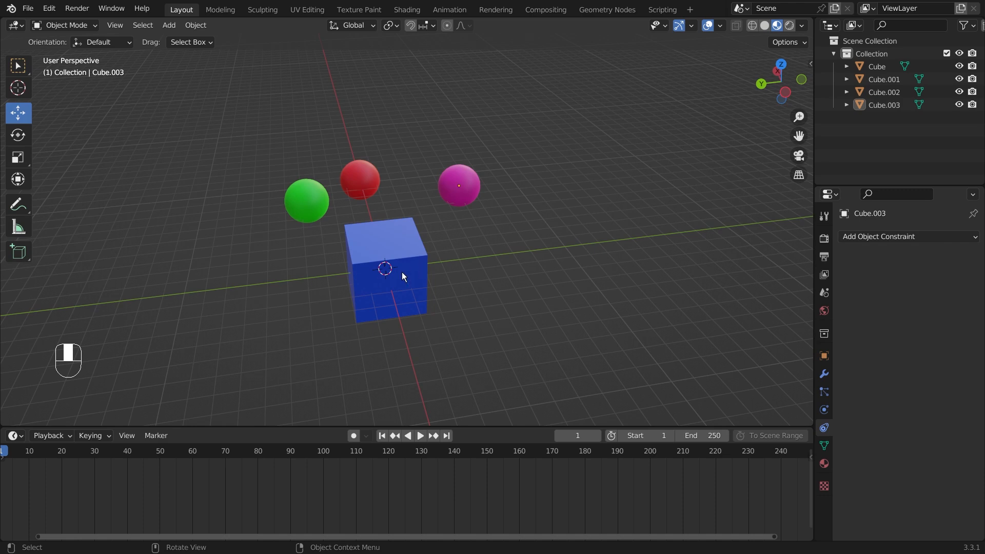
scroll(402, 276, down, 1)
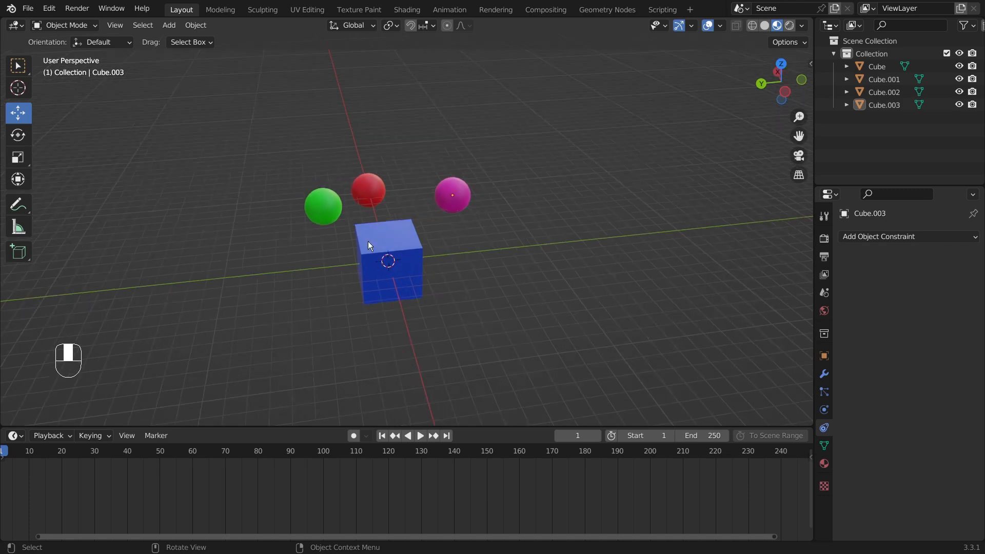
middle_drag(508, 297, 395, 291)
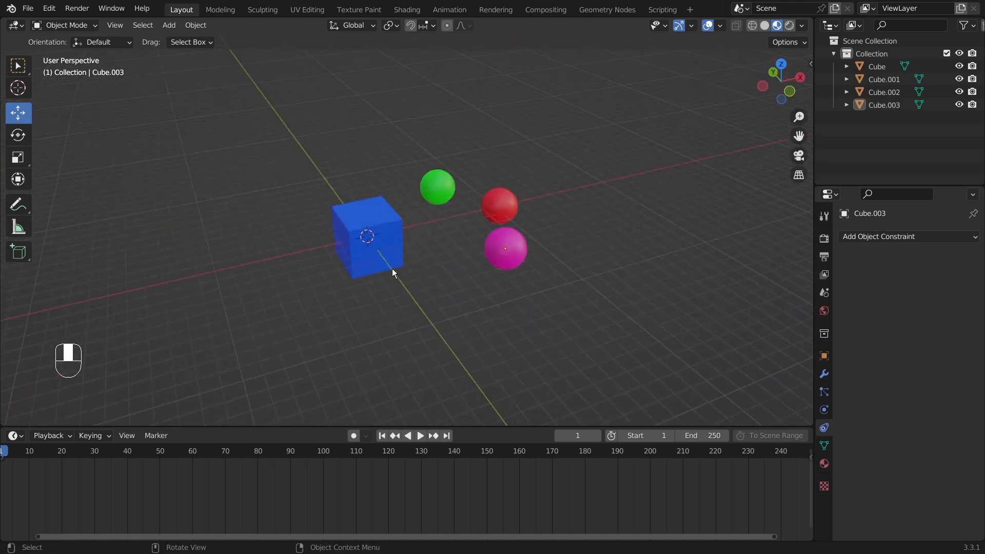
middle_drag(314, 305, 449, 312)
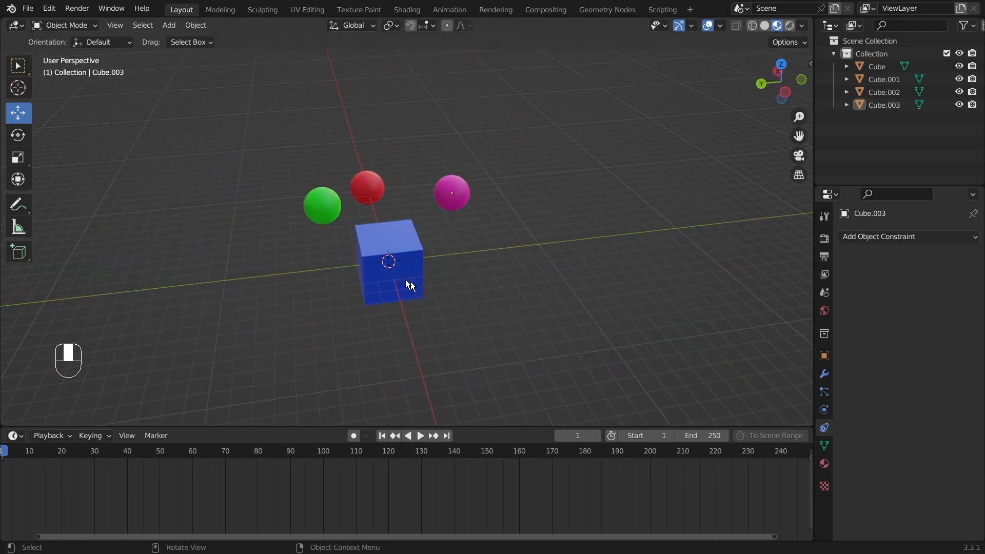
Move the cube along the Y axis well away from the spheres and insert a Location keyframe at frame 1.
click(418, 267)
drag(341, 267, 61, 300)
scroll(566, 236, down, 3)
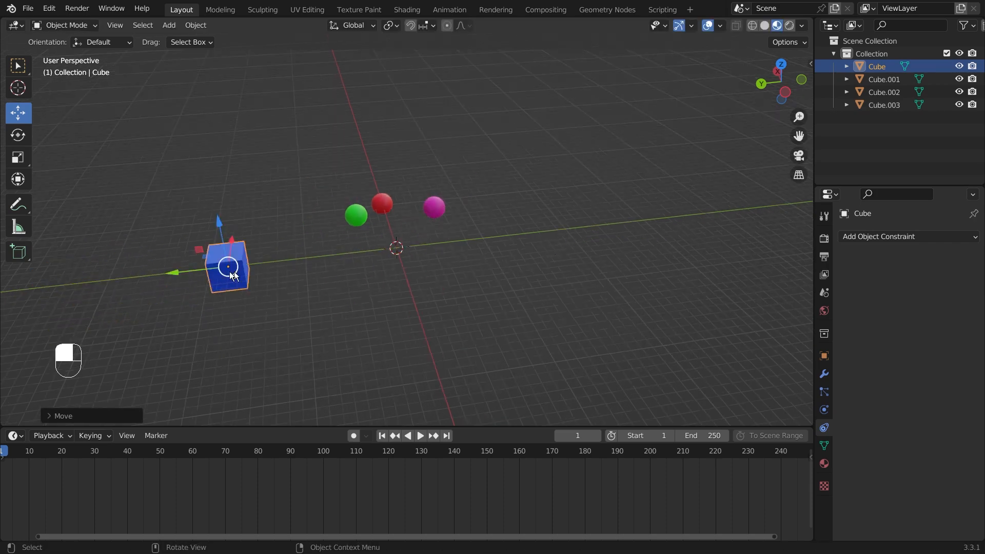
drag(187, 271, 98, 278)
scroll(141, 294, up, 3)
scroll(223, 310, down, 2)
shift+middle_drag(211, 303, 356, 291)
scroll(356, 292, up, 2)
scroll(385, 486, down, 3)
scroll(382, 486, up, 1)
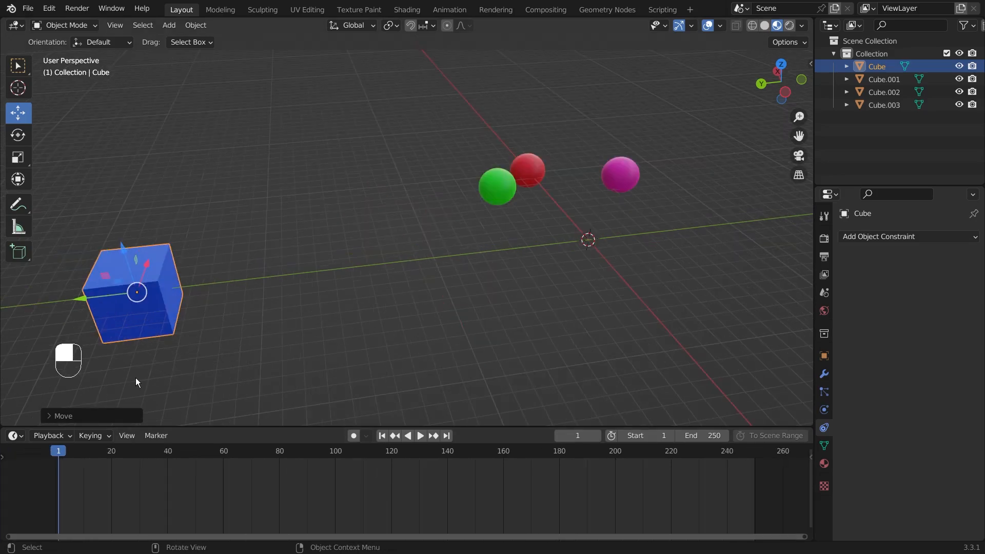
key(i)
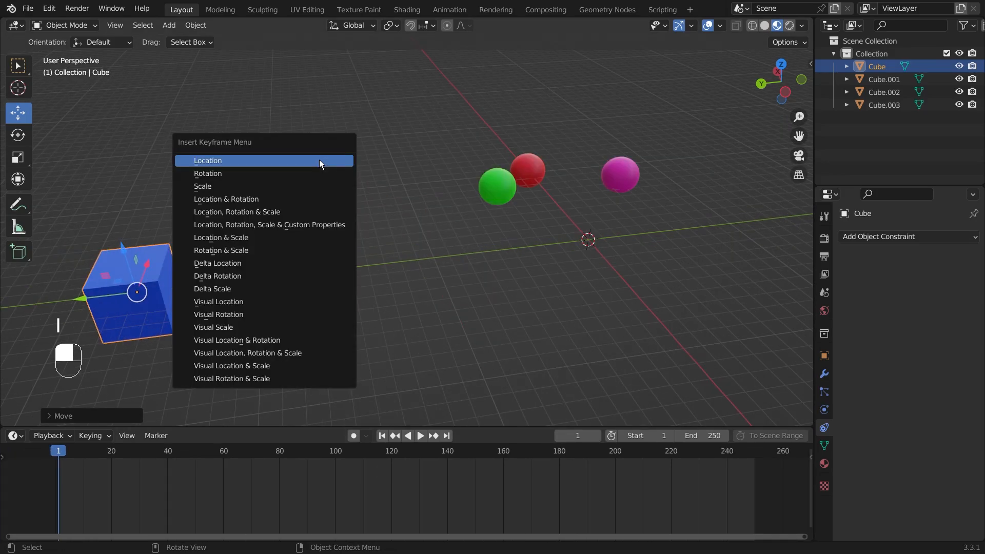
click(319, 161)
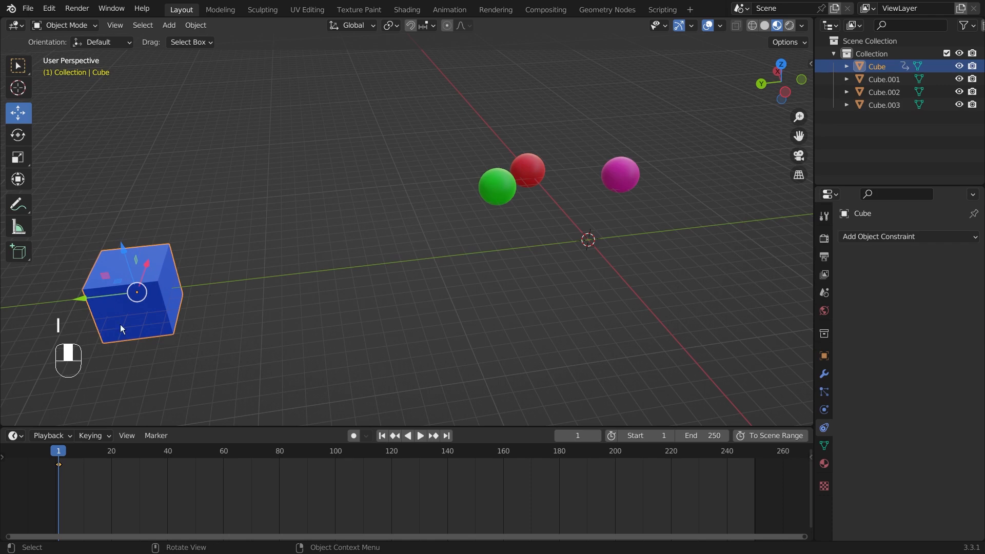
At frame 30, move the cube along the Y axis back to the world origin and insert a Location keyframe.
scroll(167, 482, down, 1)
scroll(167, 482, up, 3)
scroll(168, 482, down, 2)
scroll(171, 483, up, 2)
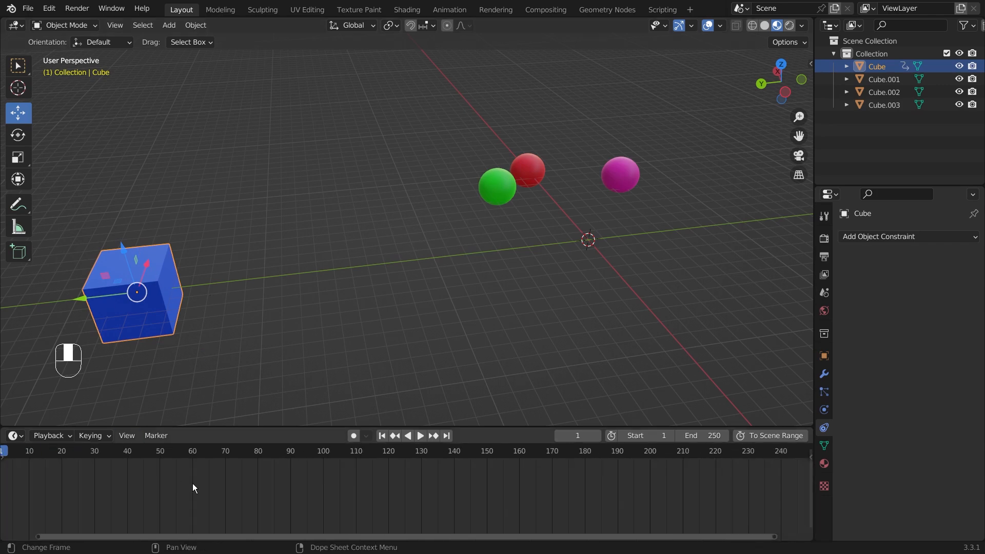
middle_drag(213, 486, 389, 485)
drag(229, 452, 270, 452)
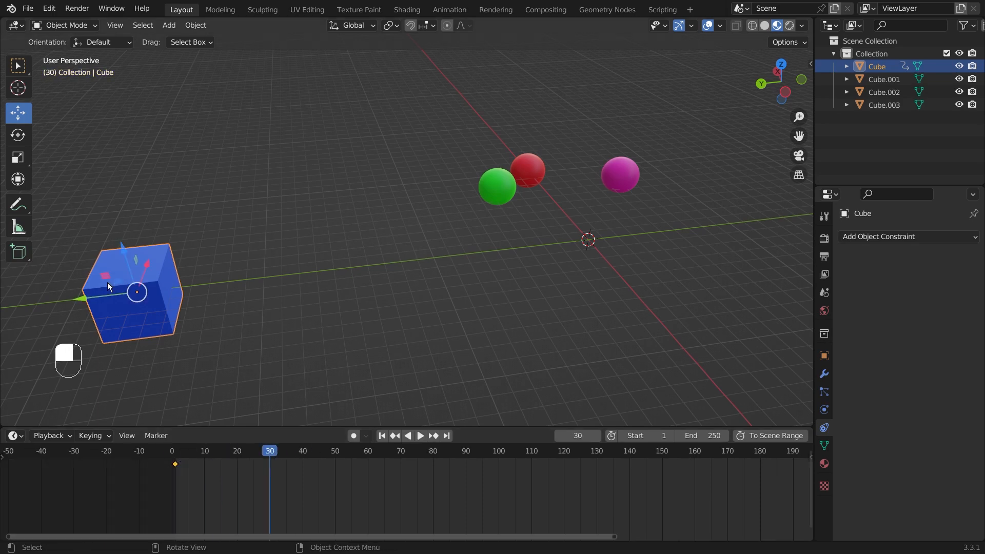
drag(82, 298, 534, 264)
middle_drag(535, 264, 618, 127)
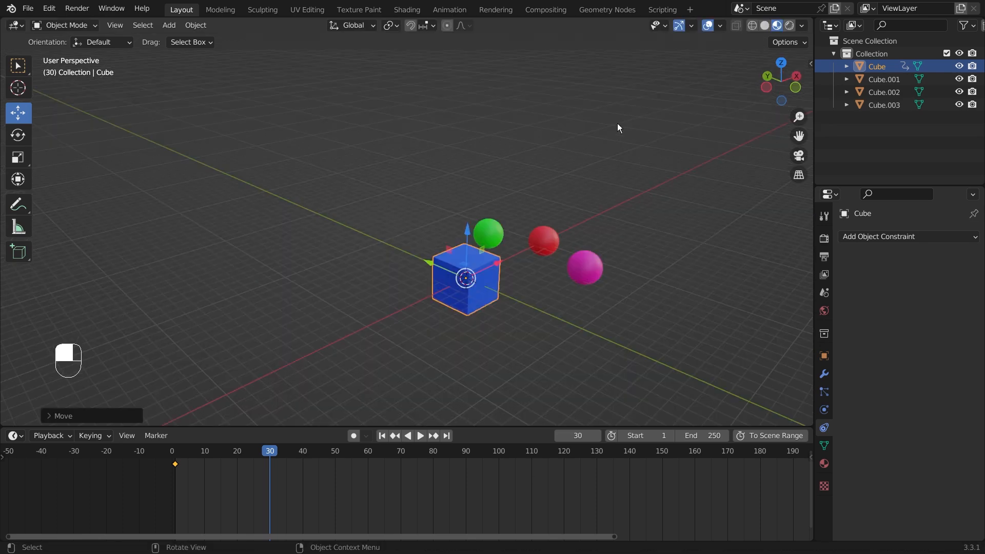
key(i)
click(618, 124)
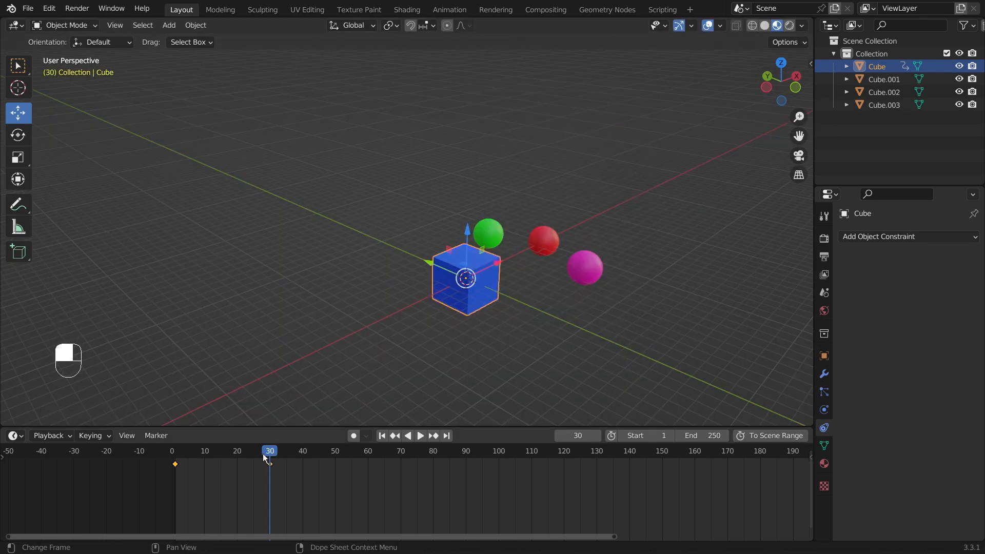
Return to frame 1 and play the animation to review the cube's movement toward the spheres.
key(shift+Left)
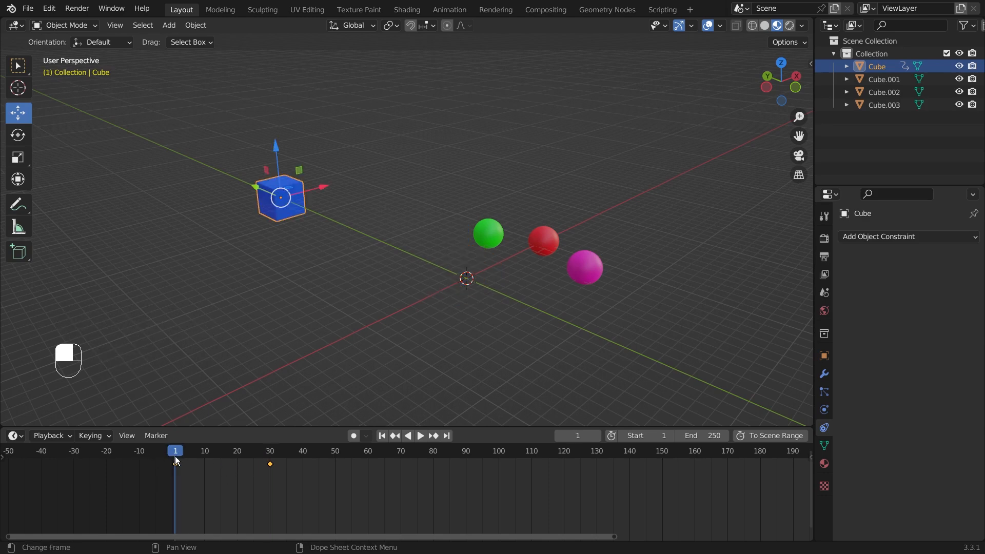
key(space)
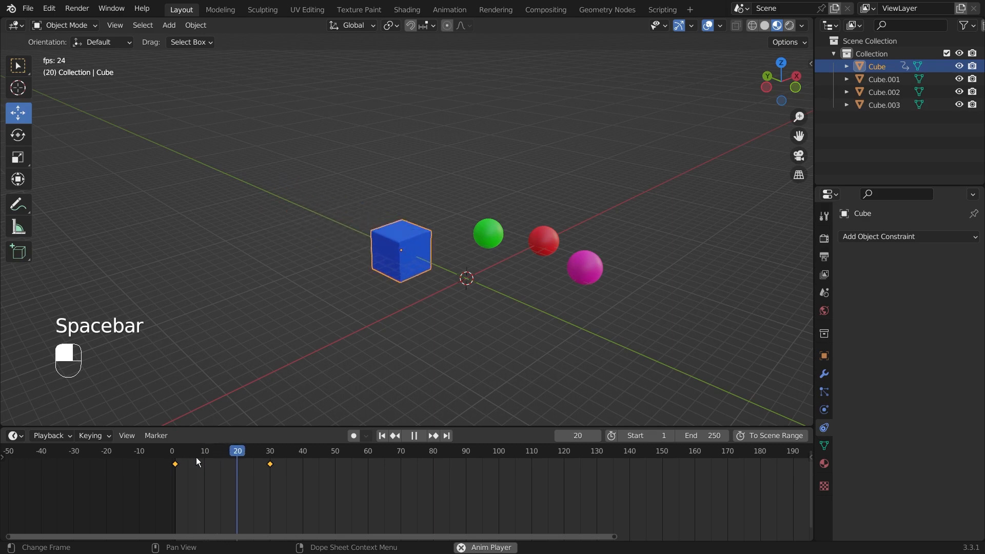
key(space)
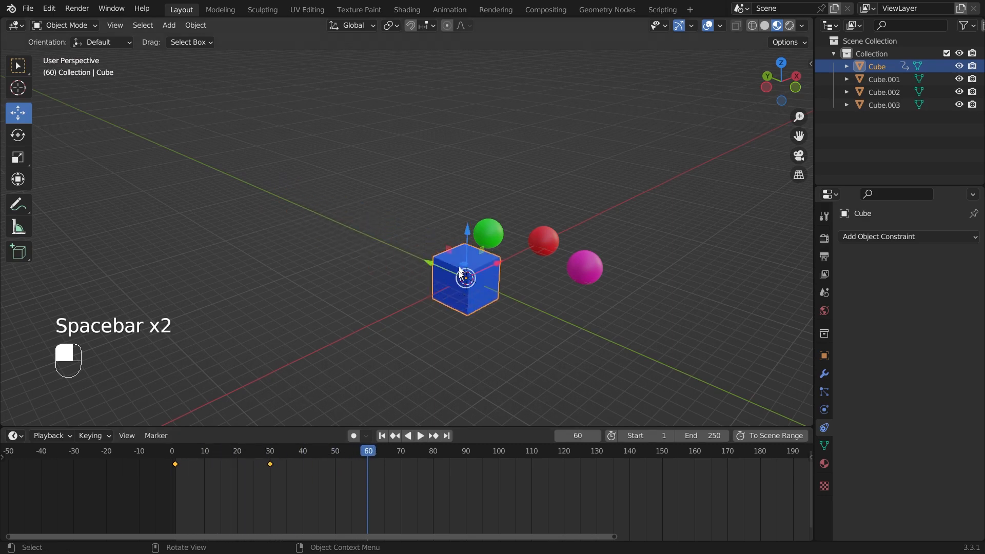
Add a Child Of constraint to the red sphere (Cube.001).
scroll(492, 308, up, 5)
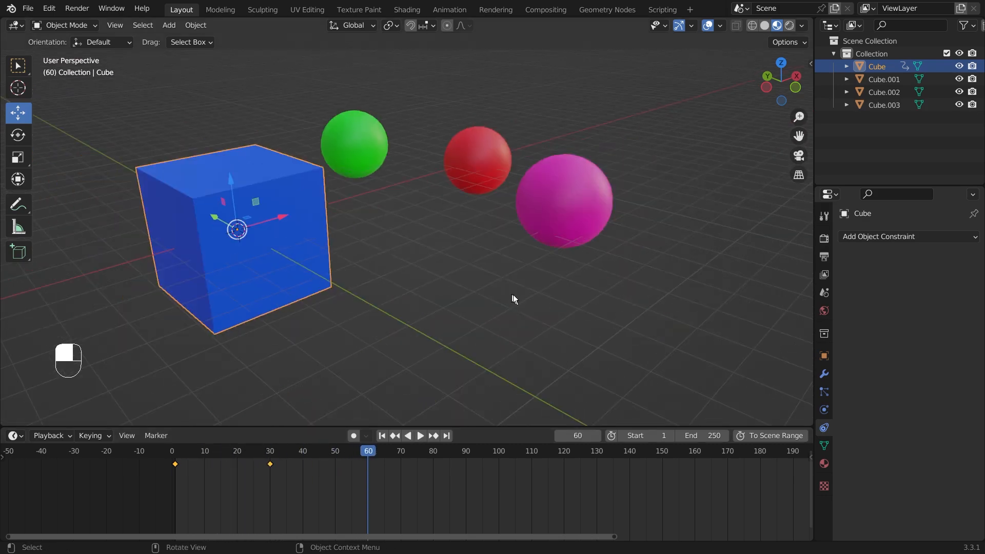
middle_drag(521, 294, 530, 323)
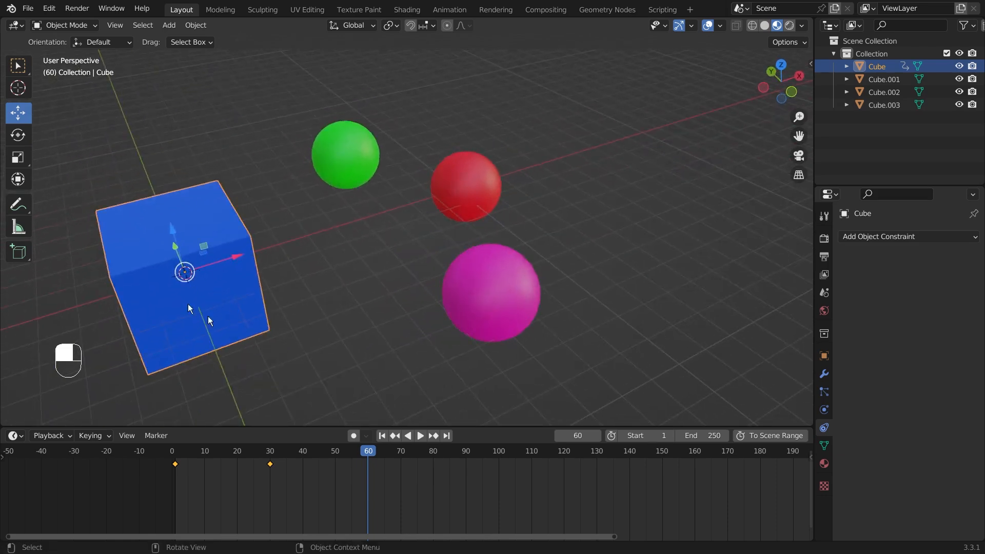
click(377, 321)
middle_drag(394, 318, 399, 315)
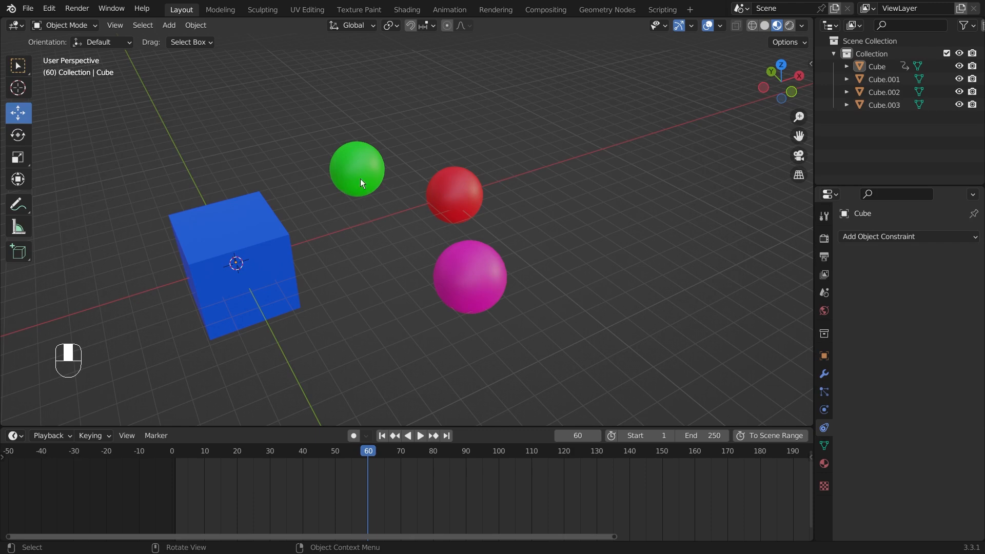
click(470, 197)
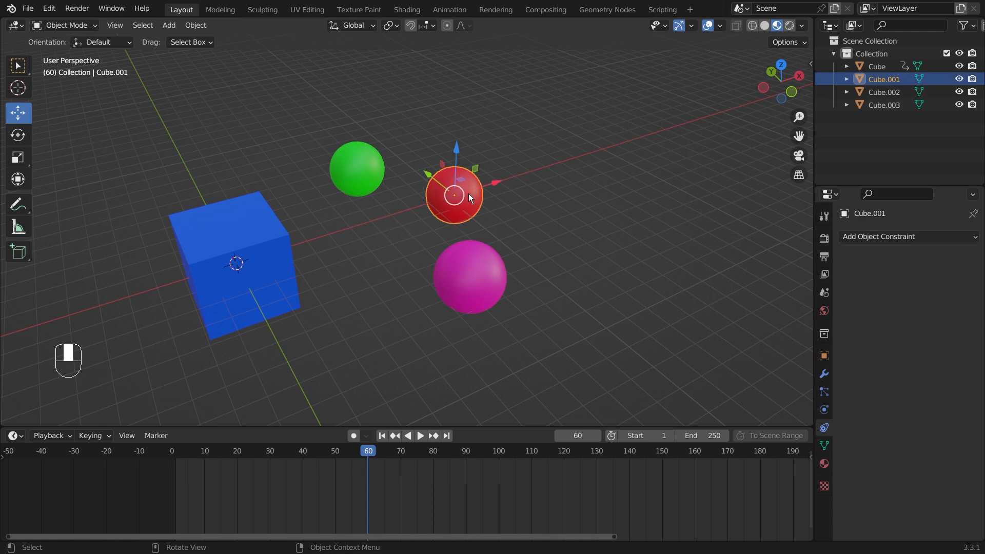
click(910, 237)
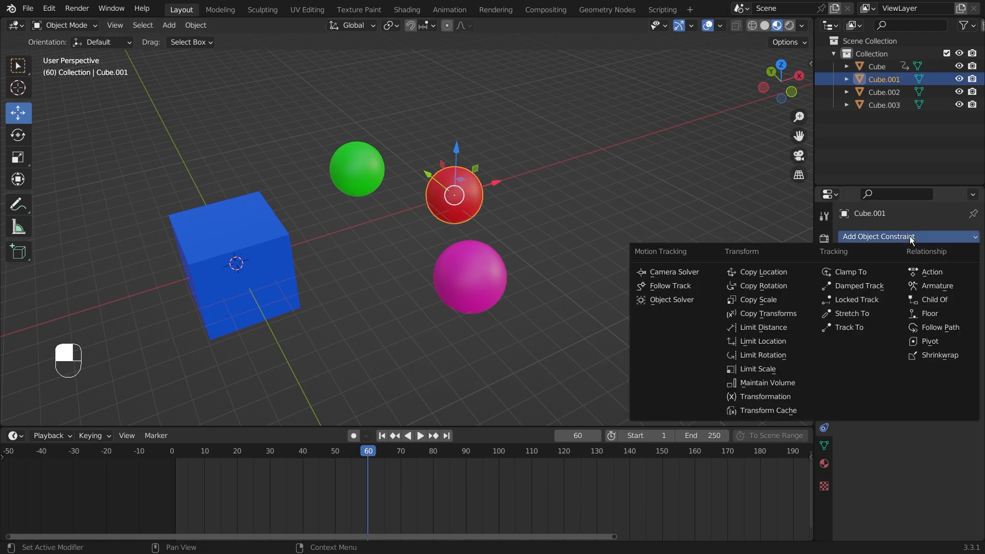
click(948, 301)
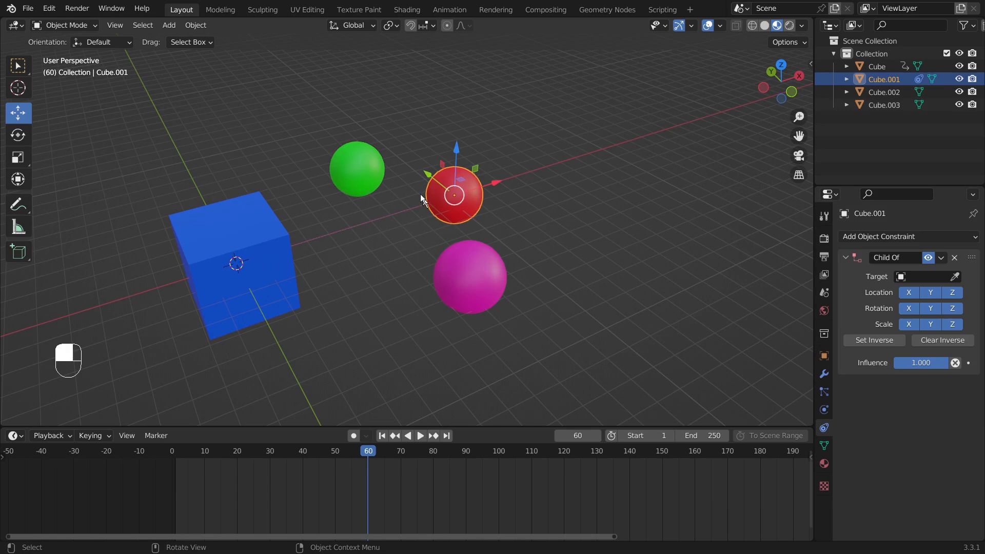
Set the blue cube as the target of the red sphere's Child Of constraint.
scroll(322, 281, up, 2)
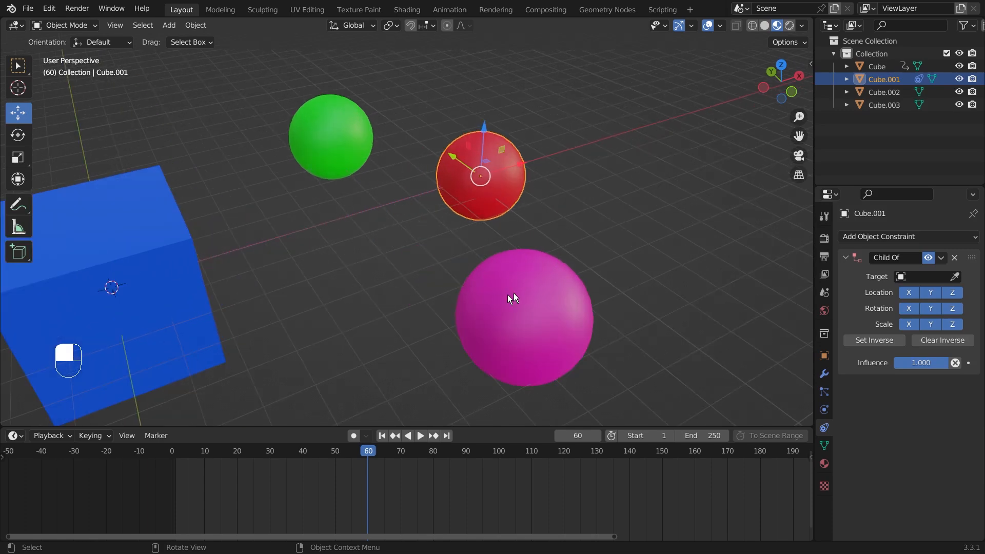
scroll(521, 292, down, 2)
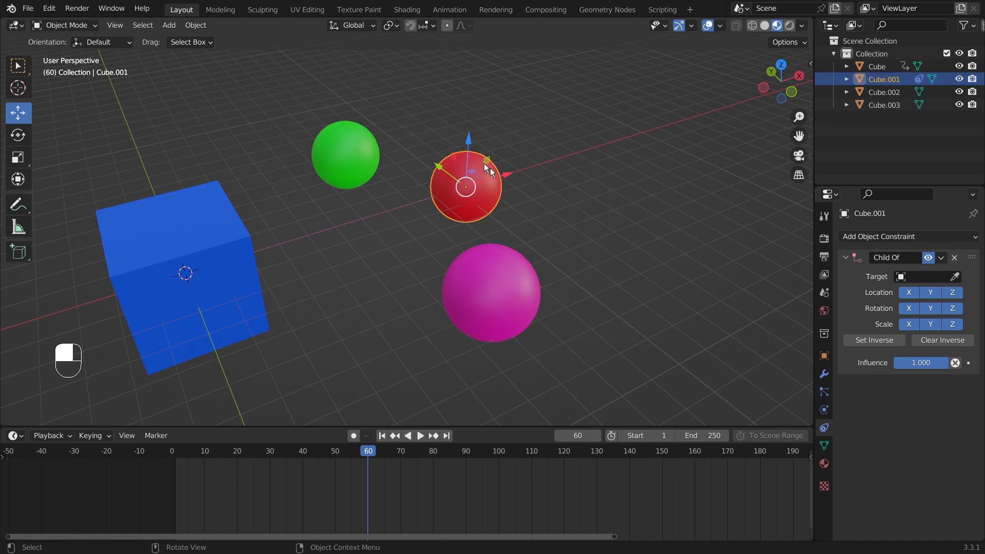
click(955, 277)
click(211, 248)
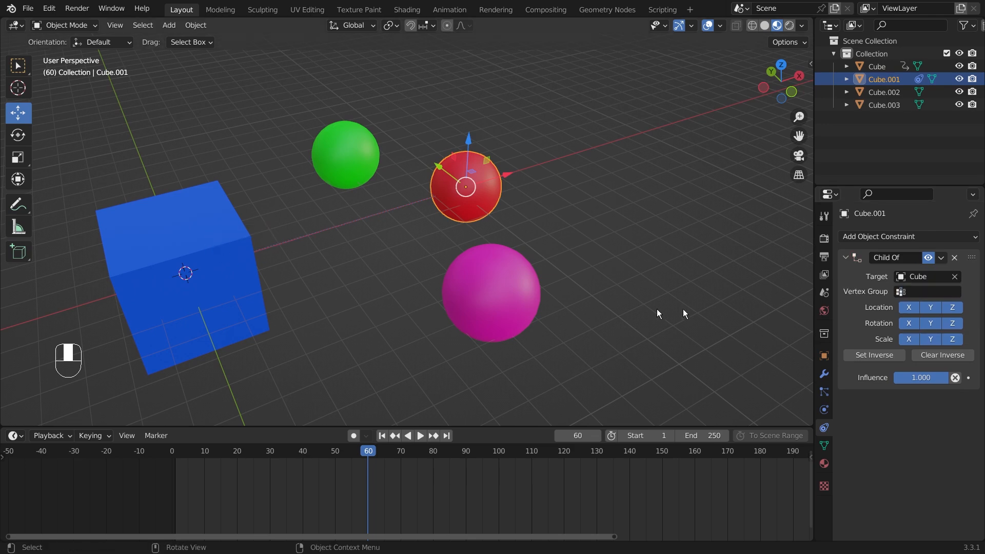
Move the cube along the X axis to test whether the red sphere follows it, and undo the move.
scroll(303, 231, down, 4)
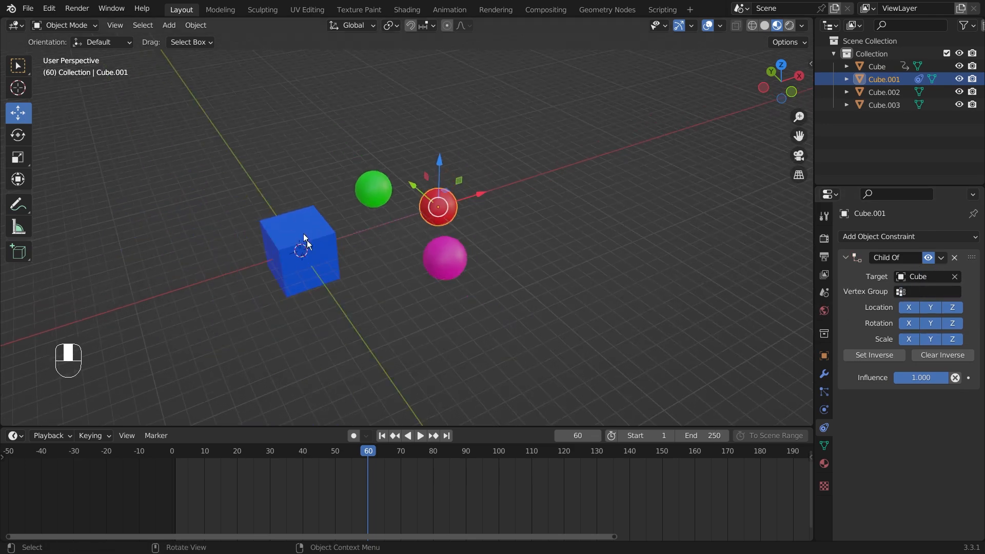
click(318, 259)
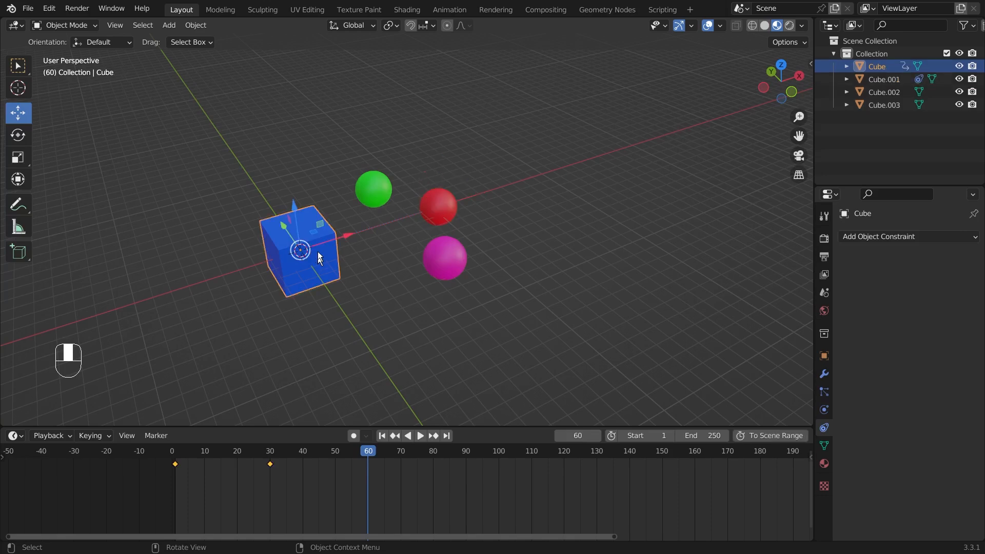
drag(341, 241, 344, 299)
scroll(344, 299, up, 1)
scroll(345, 299, up, 3)
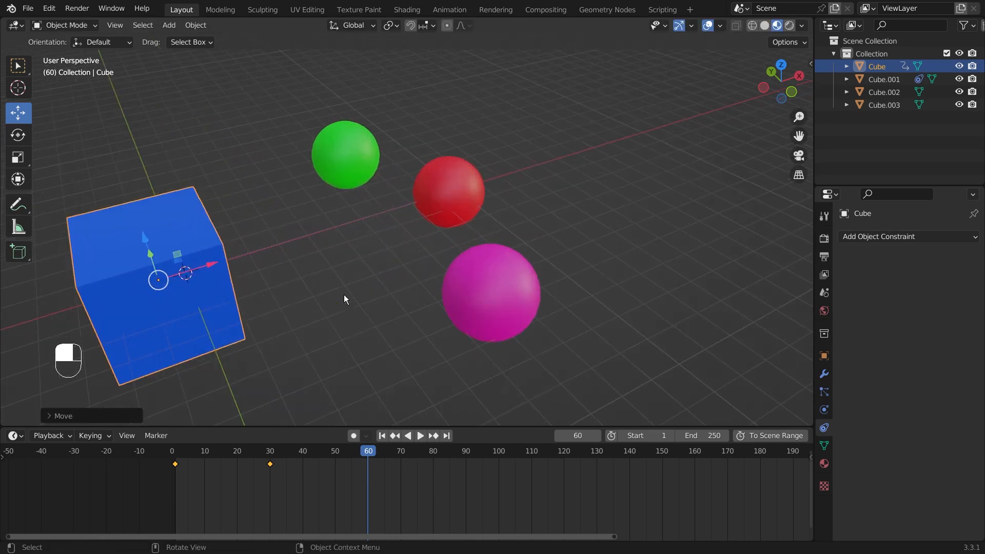
scroll(321, 268, down, 3)
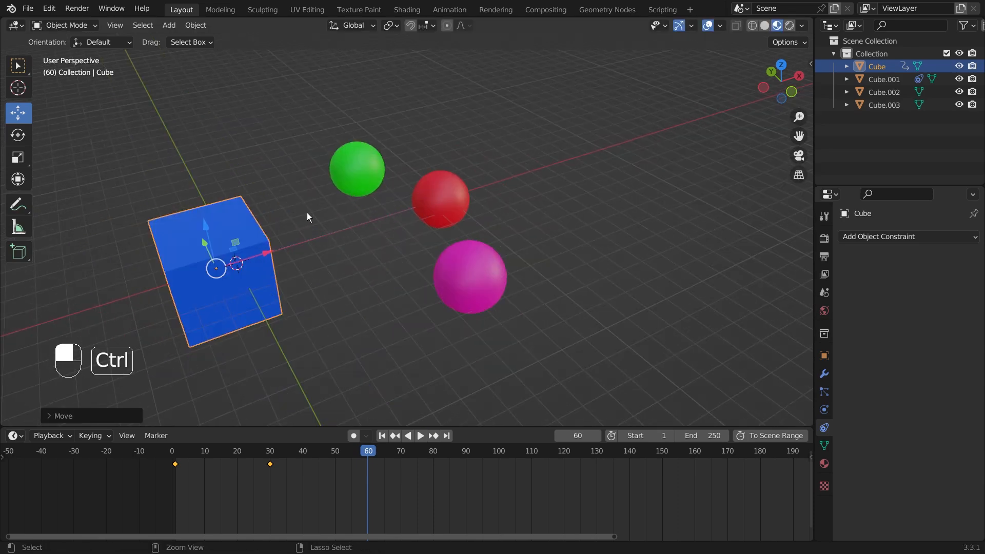
key(ctrl+z)
Turn off the Y axis for Location in the red sphere's Child Of constraint.
click(465, 204)
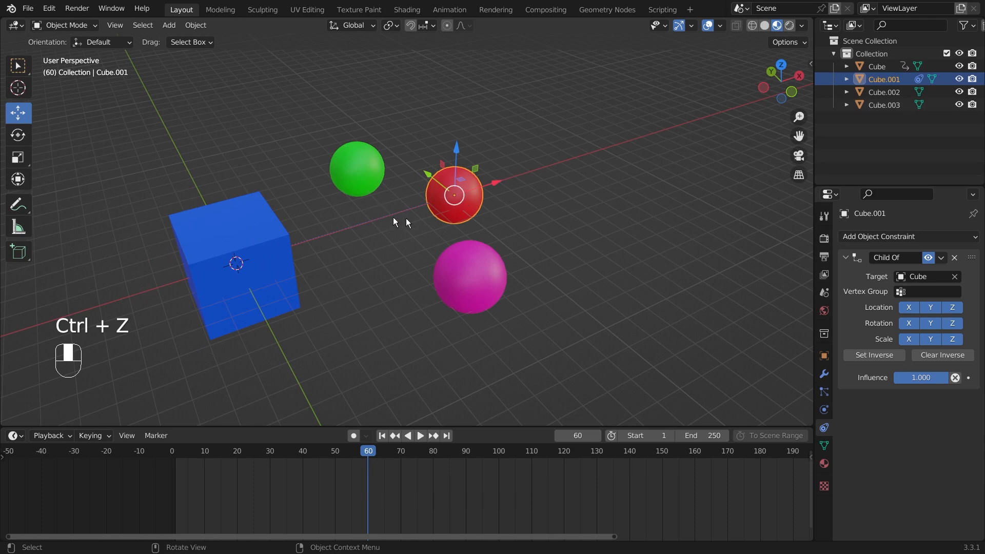
scroll(454, 209, up, 2)
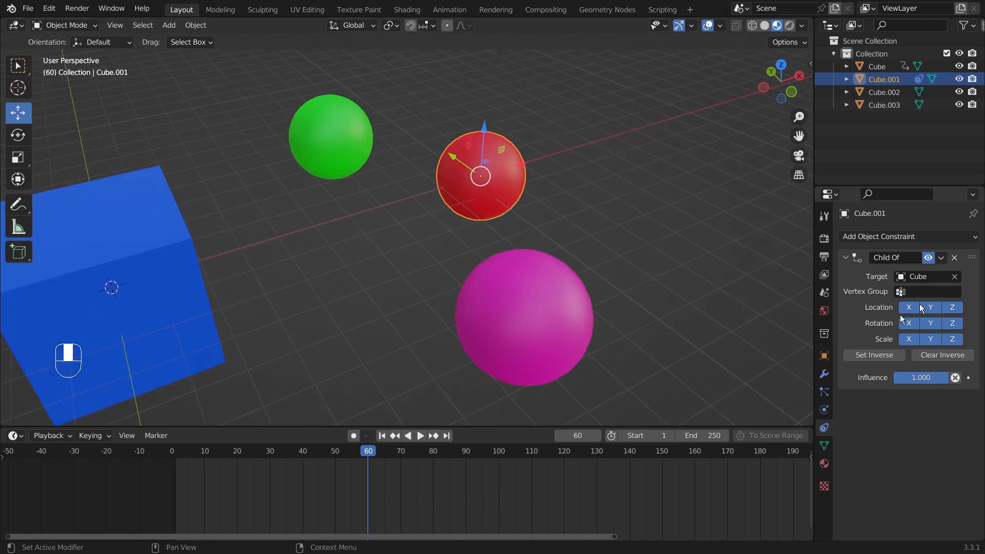
scroll(646, 295, down, 2)
scroll(647, 295, up, 2)
scroll(318, 274, down, 2)
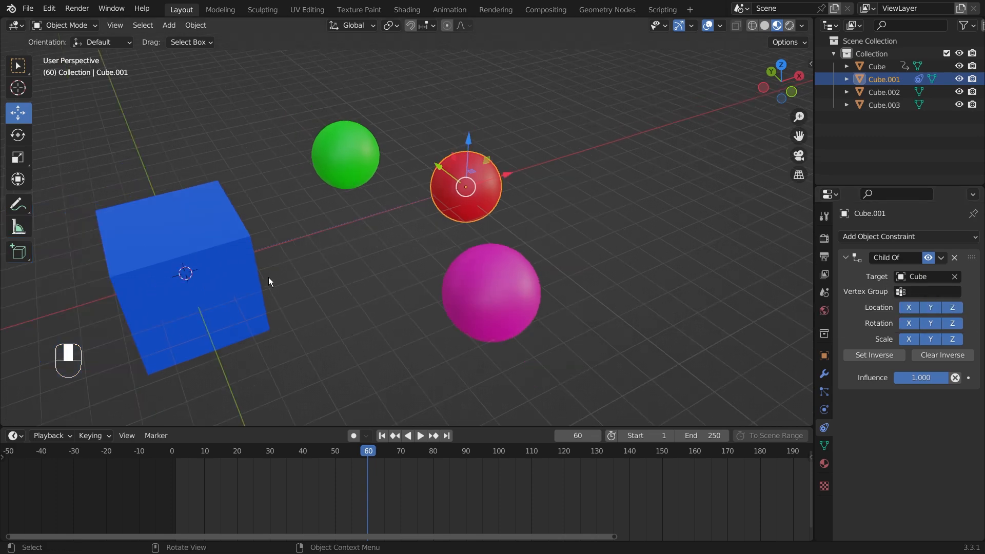
middle_drag(268, 283, 263, 282)
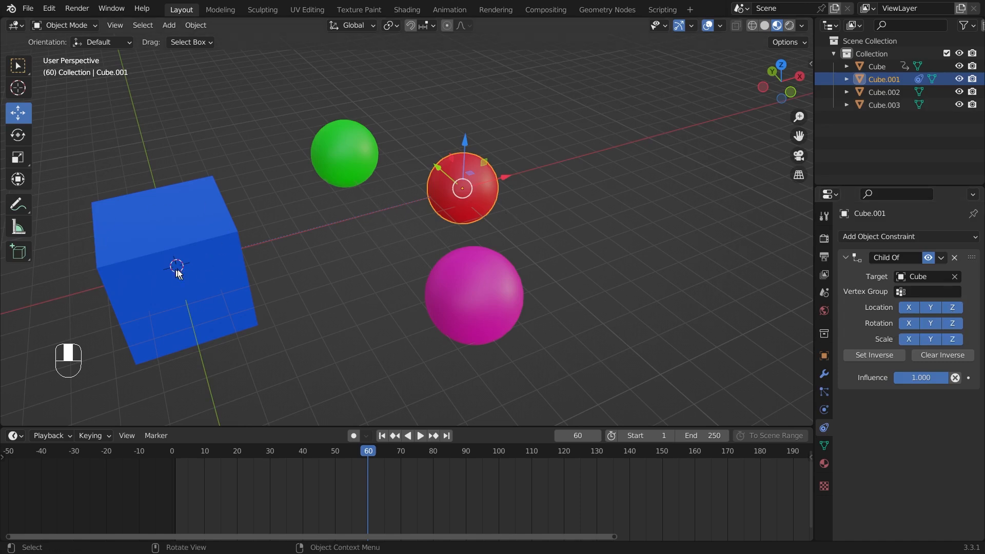
scroll(221, 262, down, 3)
middle_drag(226, 262, 228, 249)
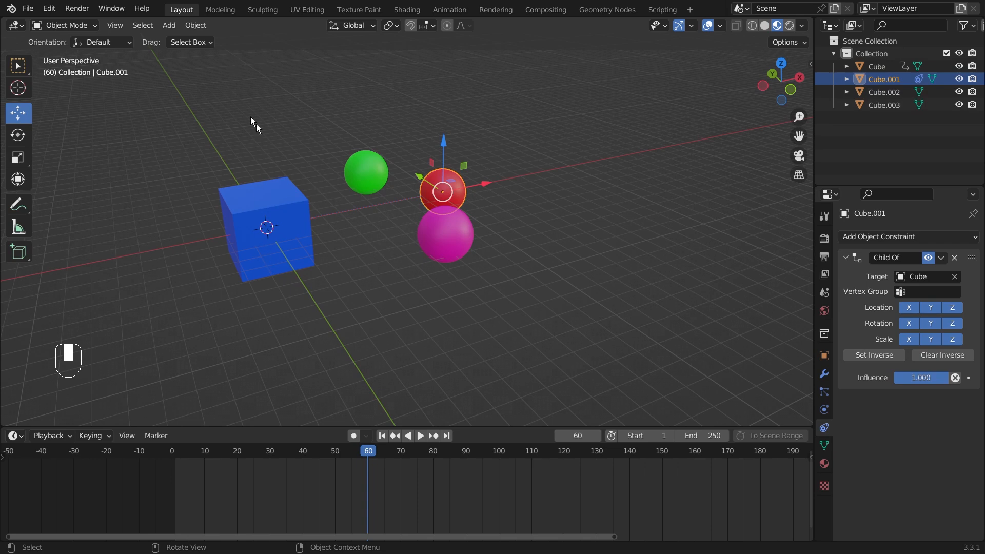
click(931, 307)
Move the cube along different axes to test the red sphere's limited Location constraint, undoing each move.
click(288, 247)
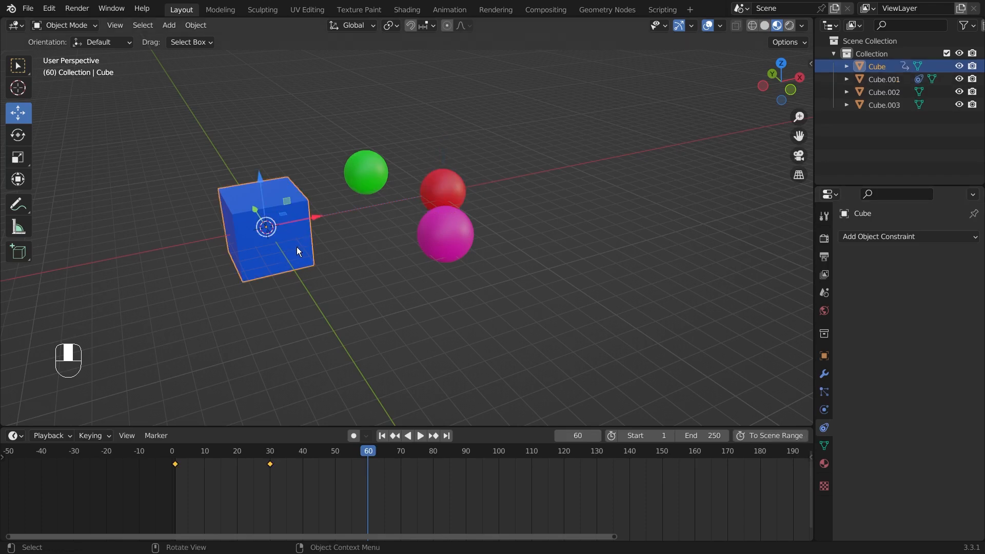
mouse_move(268, 219)
mouse_down()
mouse_move(200, 121)
mouse_move(320, 216)
mouse_move(272, 119)
mouse_move(322, 144)
mouse_move(326, 194)
mouse_move(290, 226)
mouse_move(181, 244)
mouse_move(339, 222)
mouse_move(264, 237)
mouse_up()
key(ctrl+z)
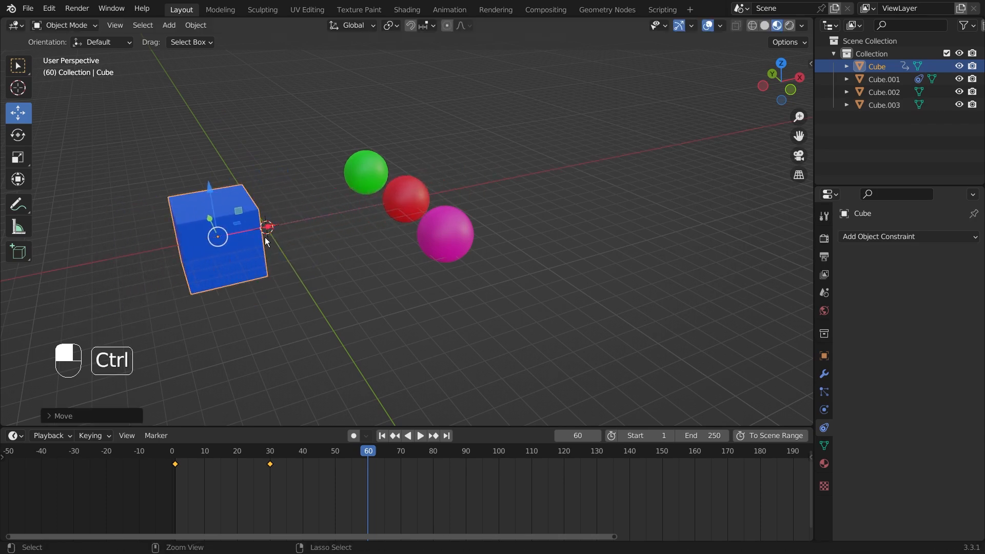
key(ctrl+z)
drag(263, 183, 322, 130)
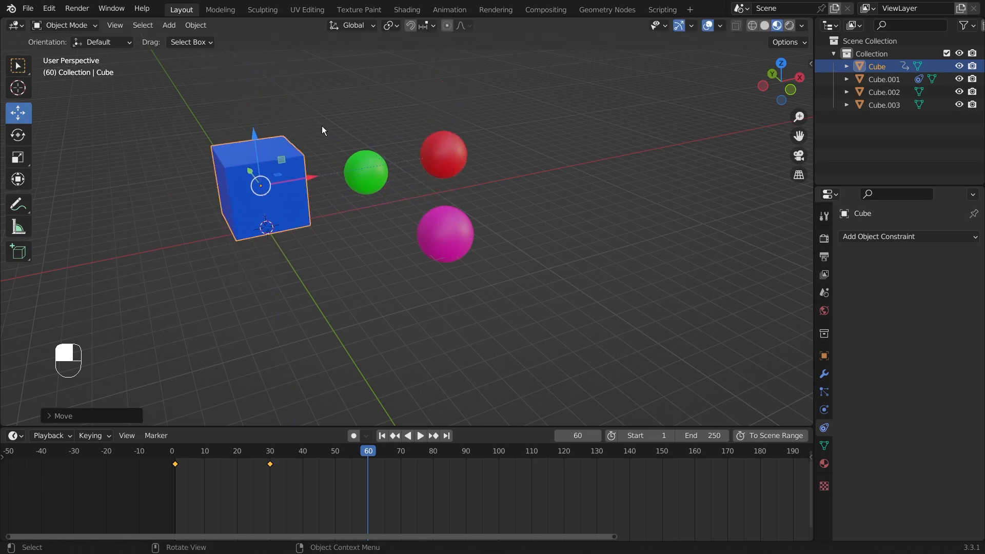
key(ctrl+z)
Turn the Y Location axis back on in the red sphere's Child Of constraint.
click(442, 184)
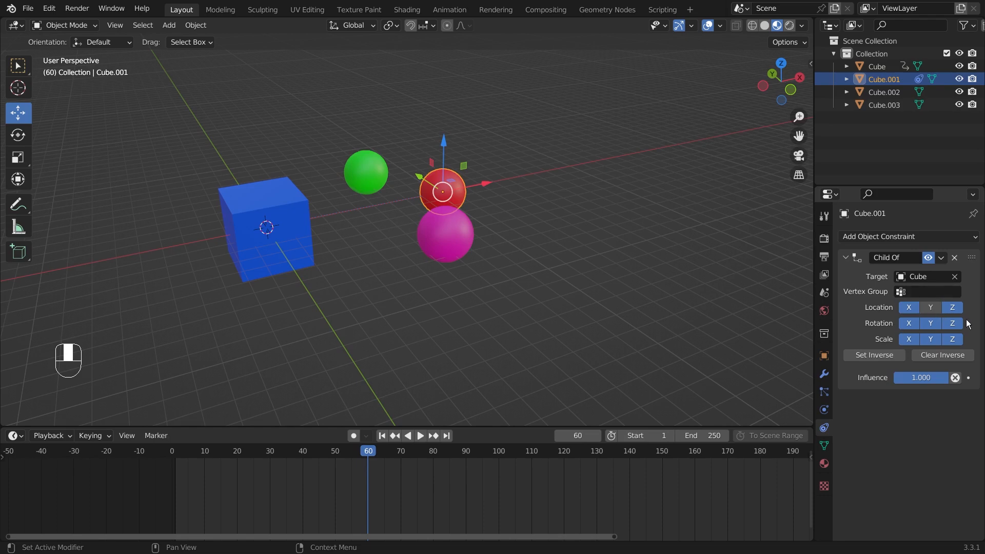
click(935, 306)
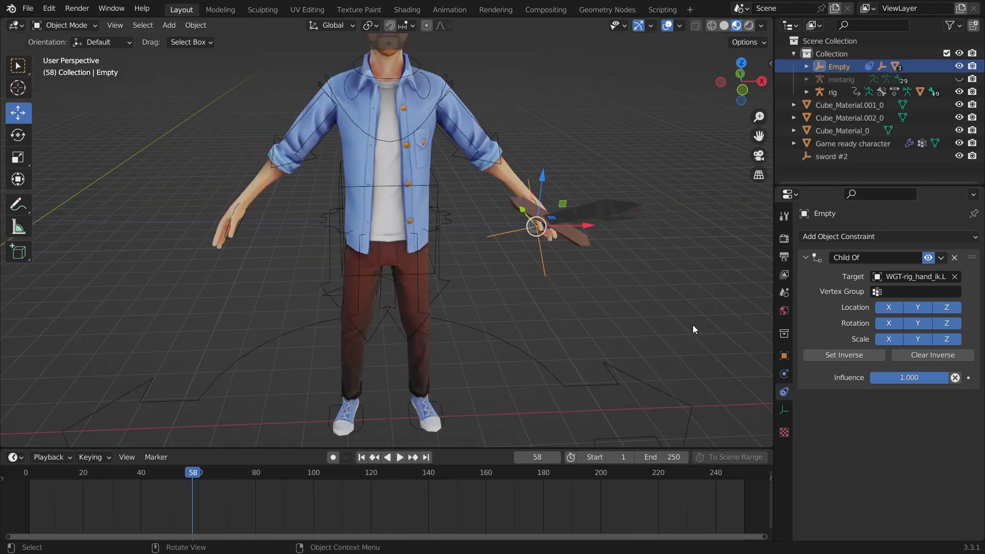
In the character scene, replace the Empty's Child Of constraint with a new one that targets the rig.
scroll(693, 325, up, 2)
click(954, 257)
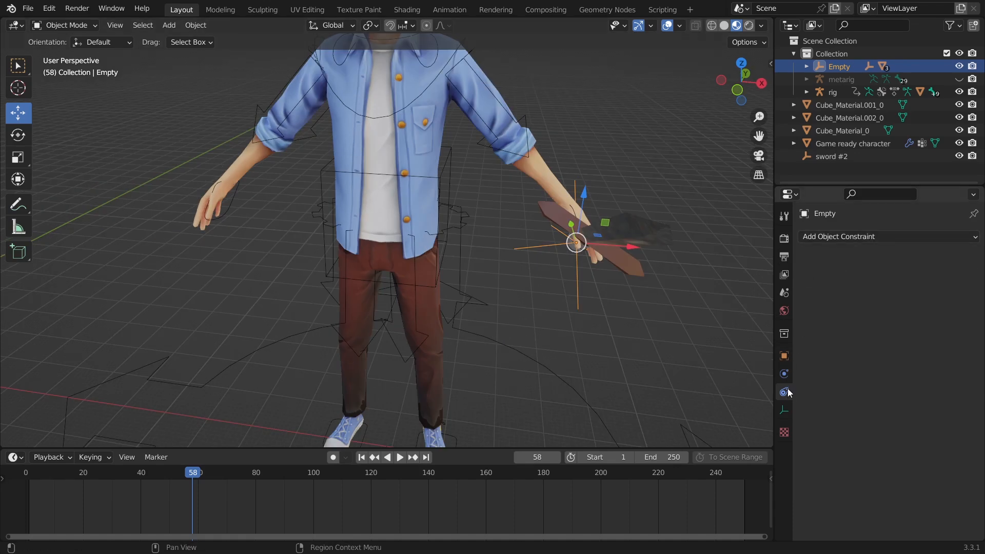
click(877, 237)
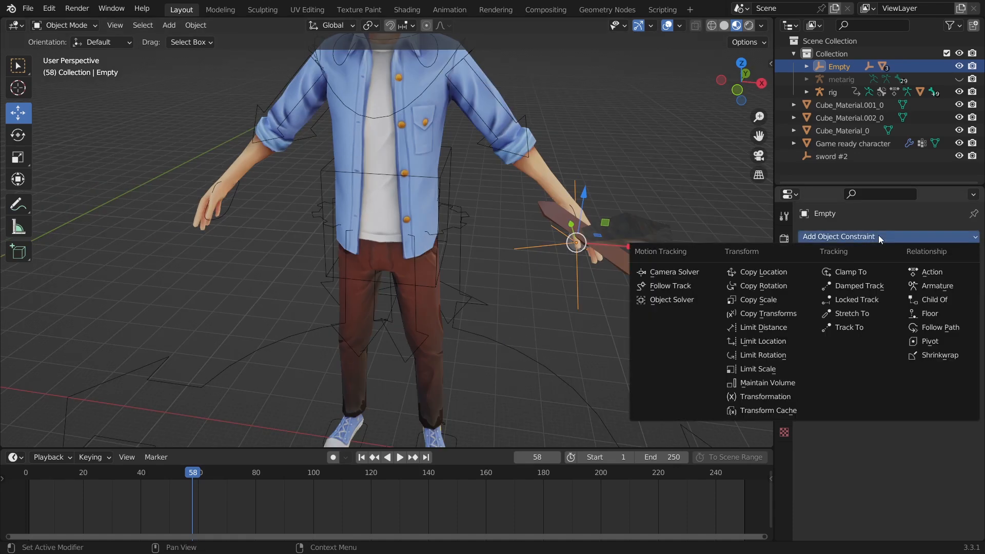
click(949, 300)
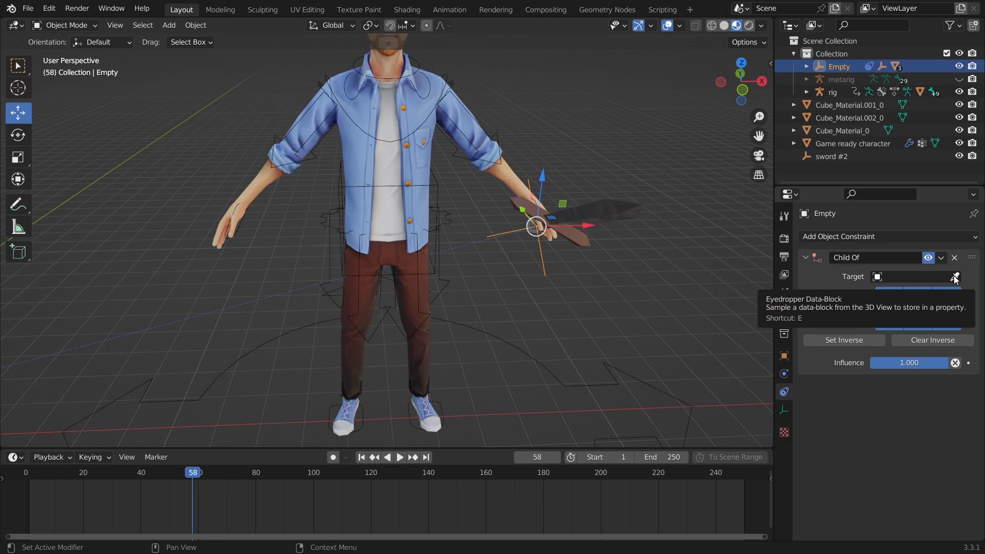
click(956, 278)
click(534, 362)
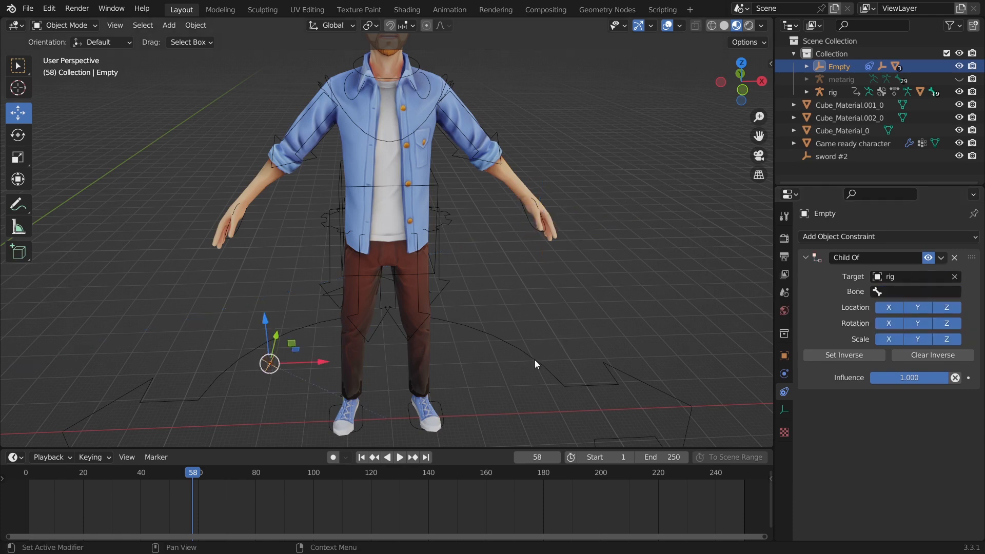
Apply Set Inverse to the Empty's Child Of constraint to return the sword to the character's hand.
middle_drag(292, 394, 370, 402)
middle_drag(298, 405, 503, 391)
scroll(506, 406, up, 5)
scroll(509, 415, down, 5)
middle_drag(445, 398, 537, 329)
scroll(537, 330, up, 3)
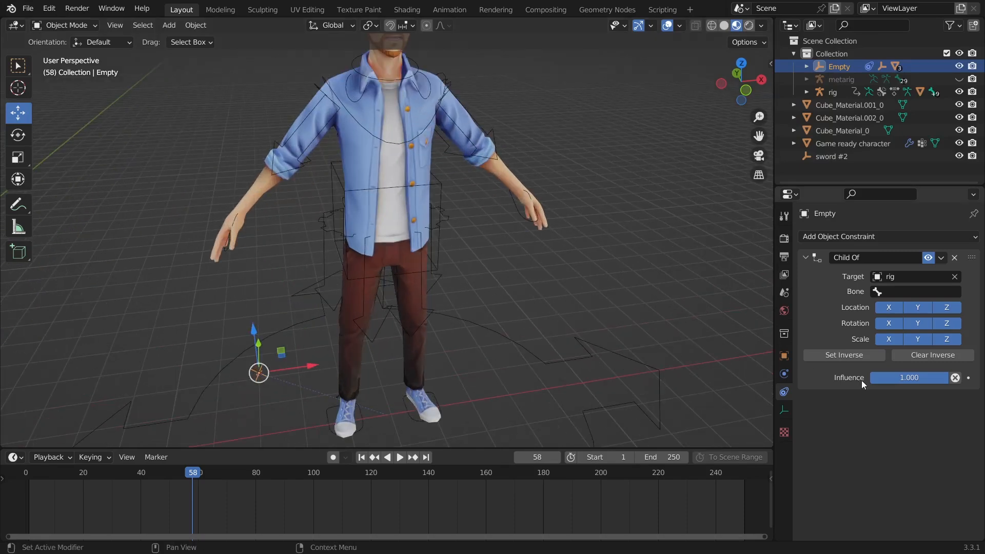
scroll(328, 264, down, 3)
scroll(444, 259, up, 1)
scroll(444, 259, up, 1)
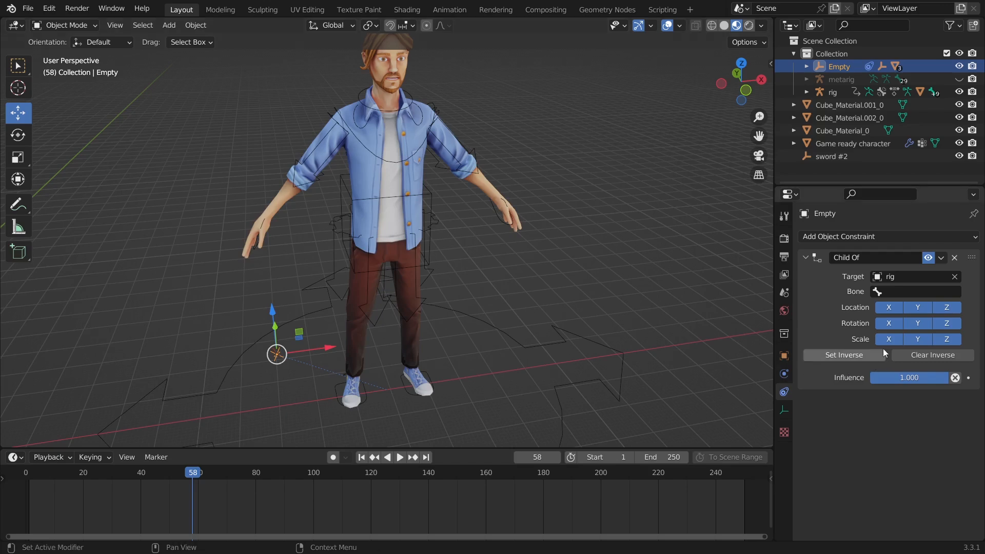
click(830, 355)
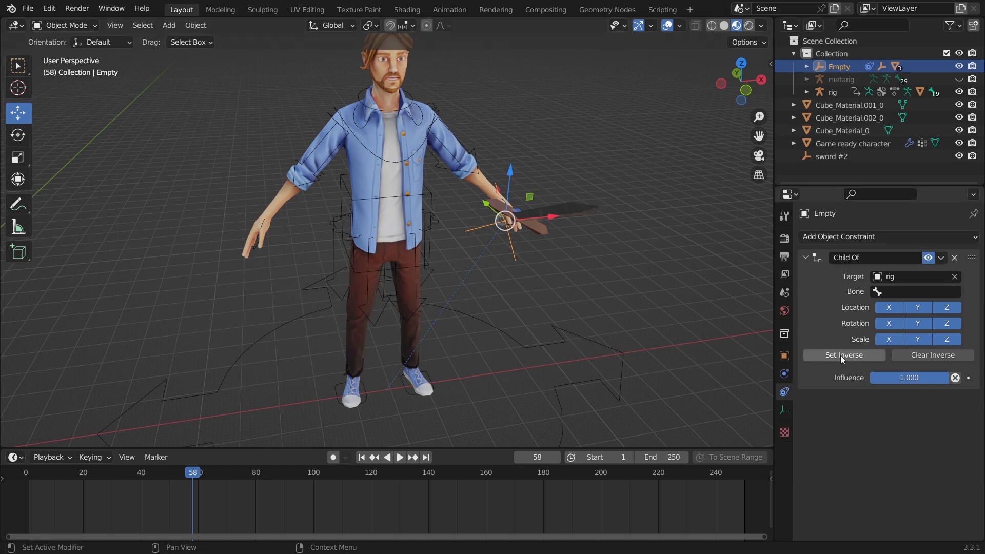
middle_drag(592, 249, 541, 253)
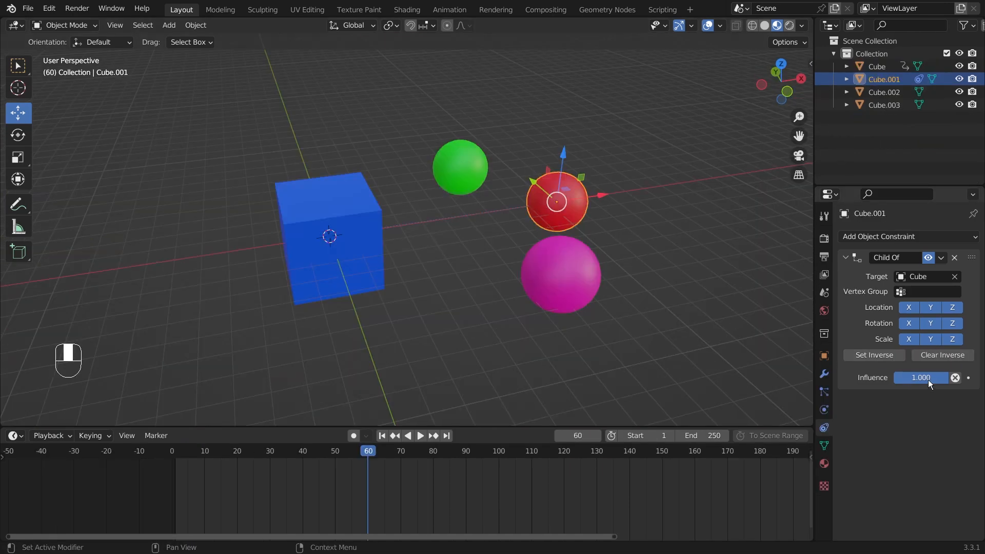
In the cube and spheres scene, move the cube along the X axis to test the constraint's full influence, and undo the move.
click(900, 381)
click(375, 228)
drag(373, 229, 229, 256)
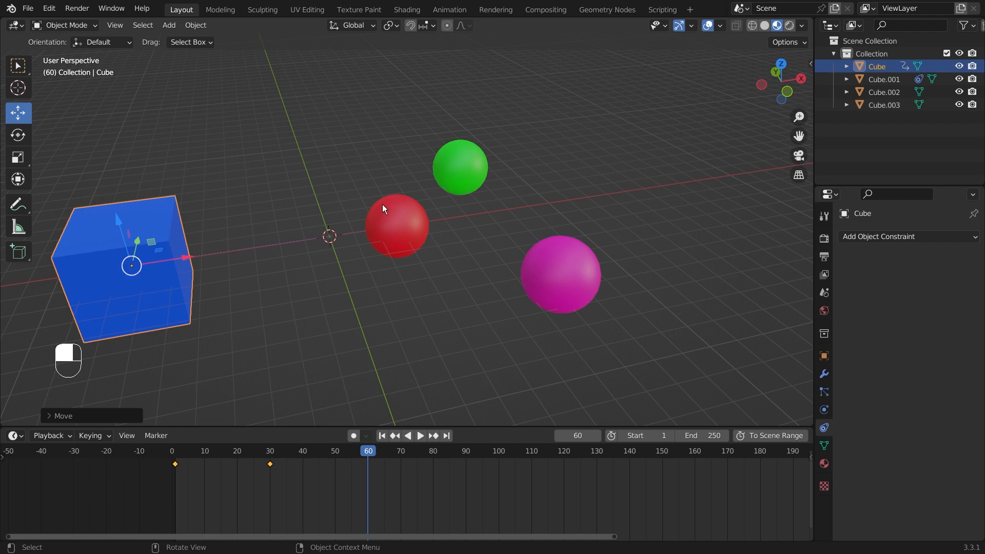
key(ctrl+z)
Lower the Influence of the red sphere's Child Of constraint to about 0.413 and test it by moving the cube along the X axis.
drag(944, 380, 919, 377)
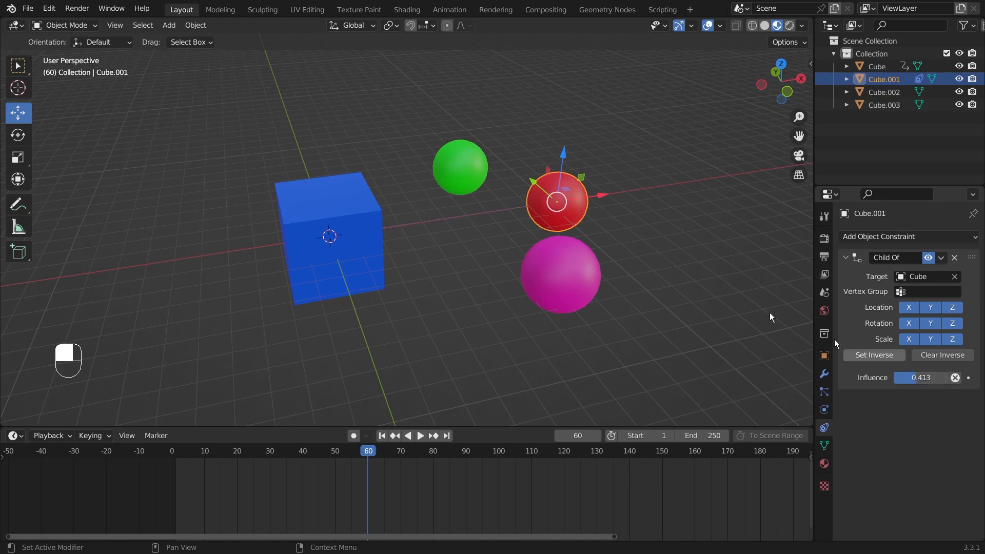
click(363, 254)
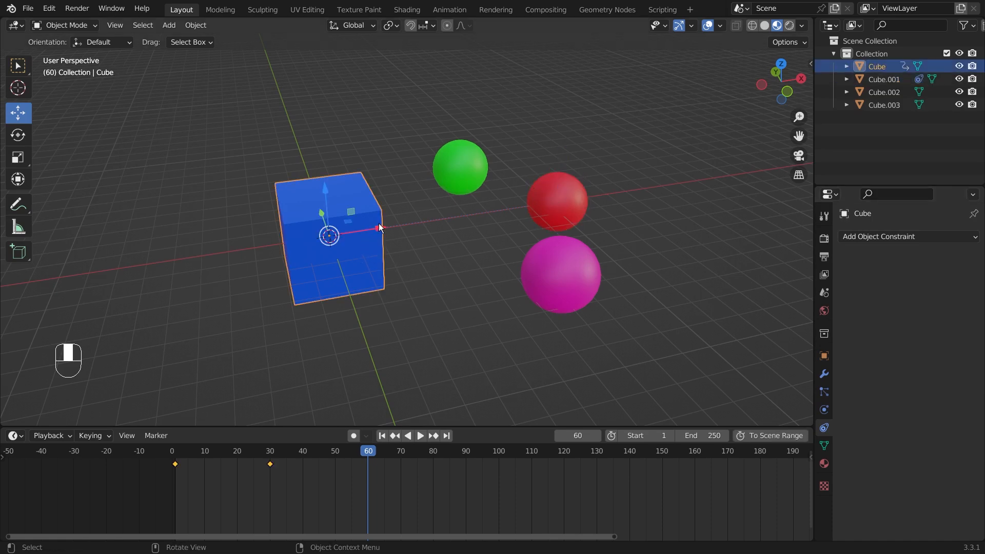
mouse_move(380, 229)
mouse_down()
mouse_move(149, 262)
mouse_move(5, 301)
mouse_move(130, 267)
mouse_move(377, 227)
mouse_up()
scroll(346, 247, down, 3)
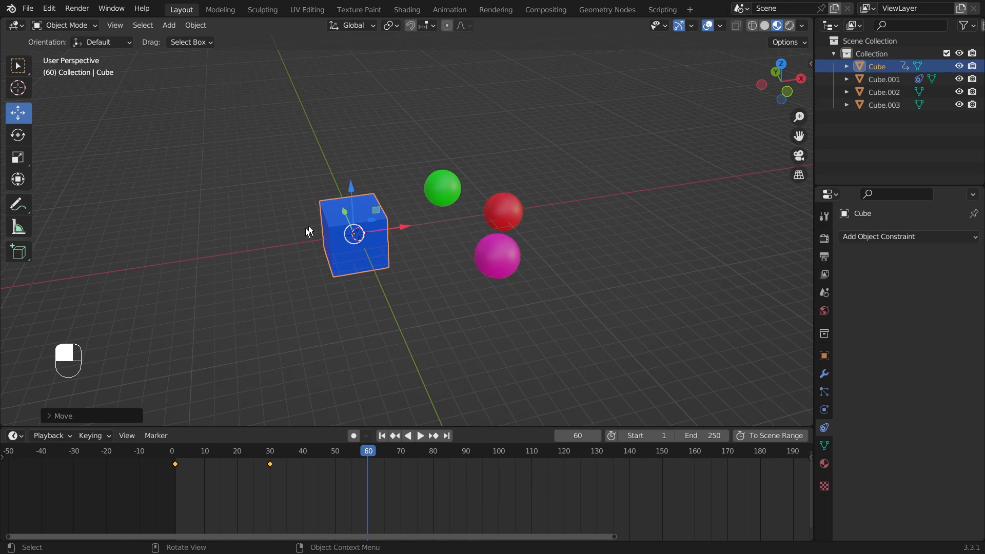
Set the Influence of the red sphere's Child Of constraint to 0 and test it by moving the cube slightly along the X axis.
scroll(378, 244, up, 3)
click(584, 206)
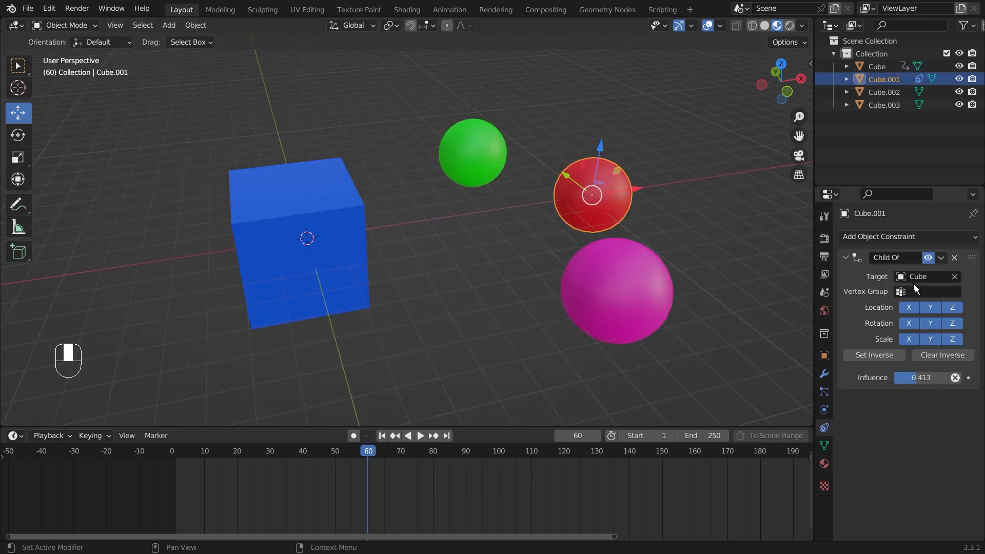
drag(918, 379, 872, 380)
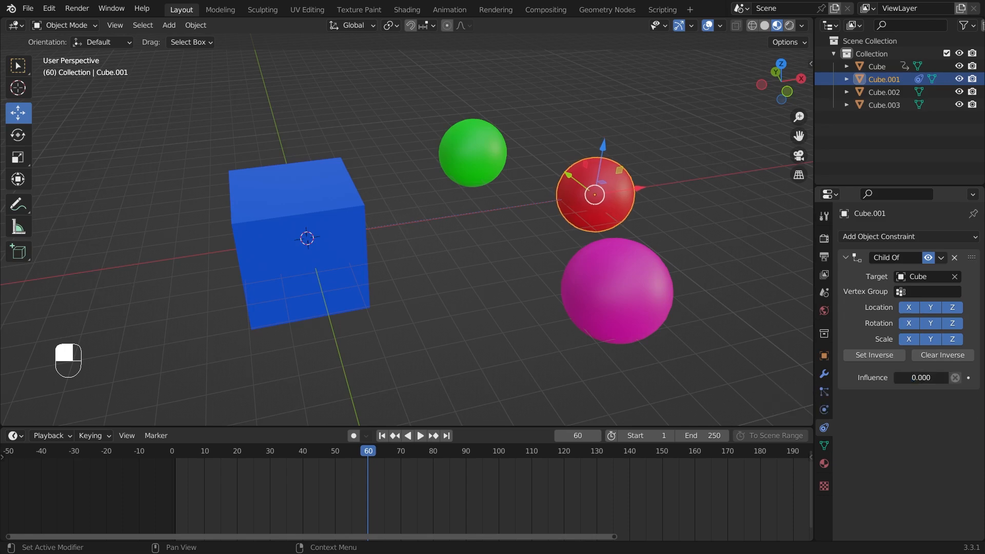
click(323, 256)
mouse_move(354, 229)
mouse_down()
mouse_move(126, 268)
mouse_move(385, 221)
mouse_move(363, 228)
mouse_up()
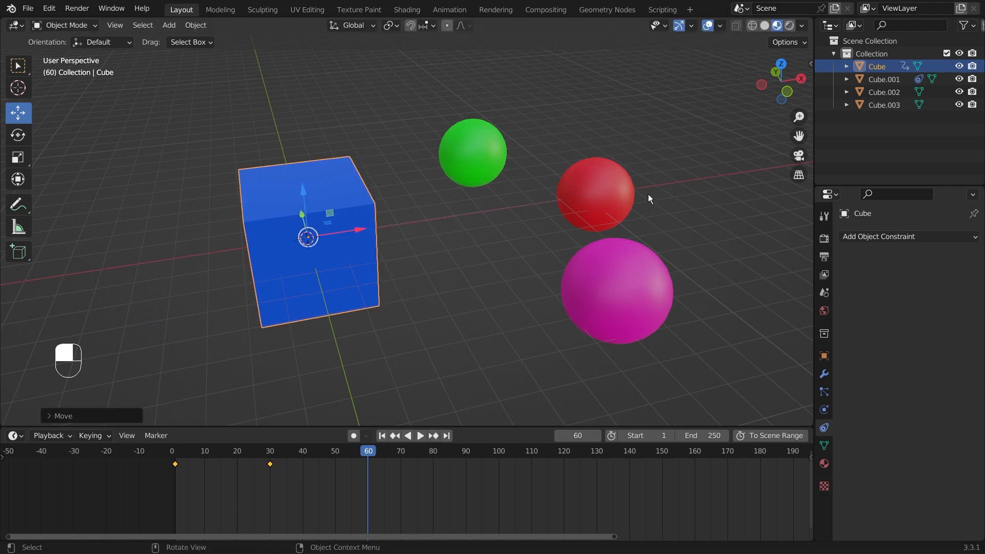
Set the Influence of the red sphere's Child Of constraint to 1 and play the cube's animation from frame 0.
click(605, 199)
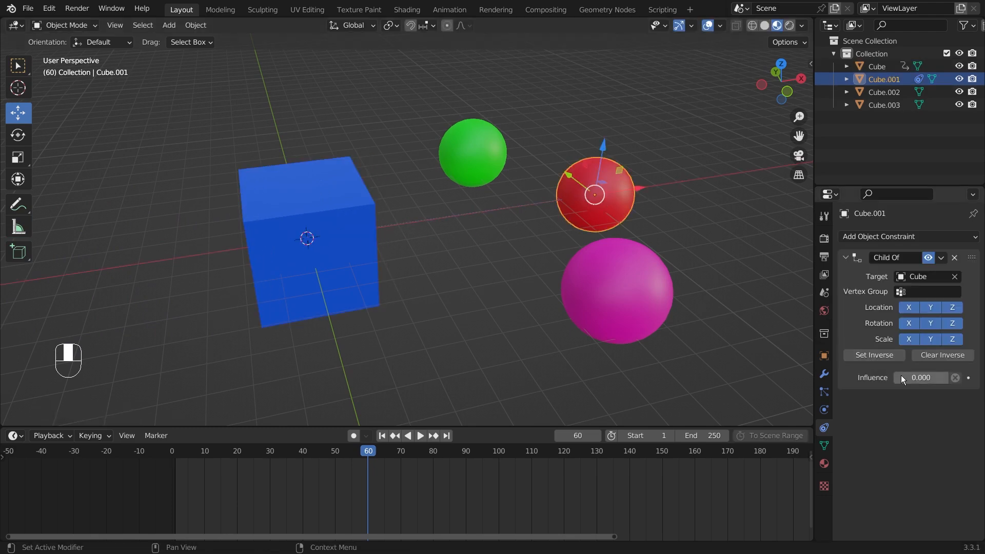
drag(898, 382, 955, 380)
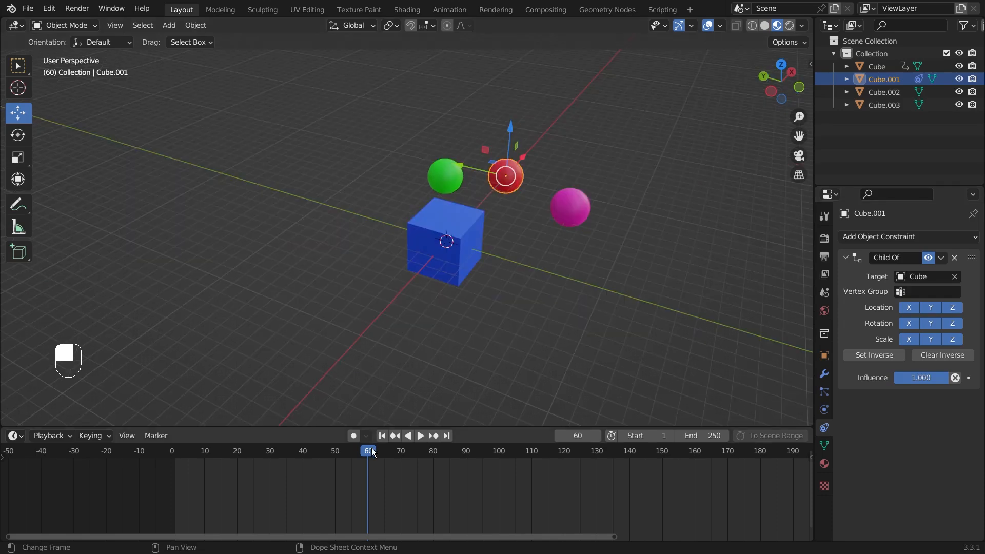
key(space)
drag(315, 462, 172, 461)
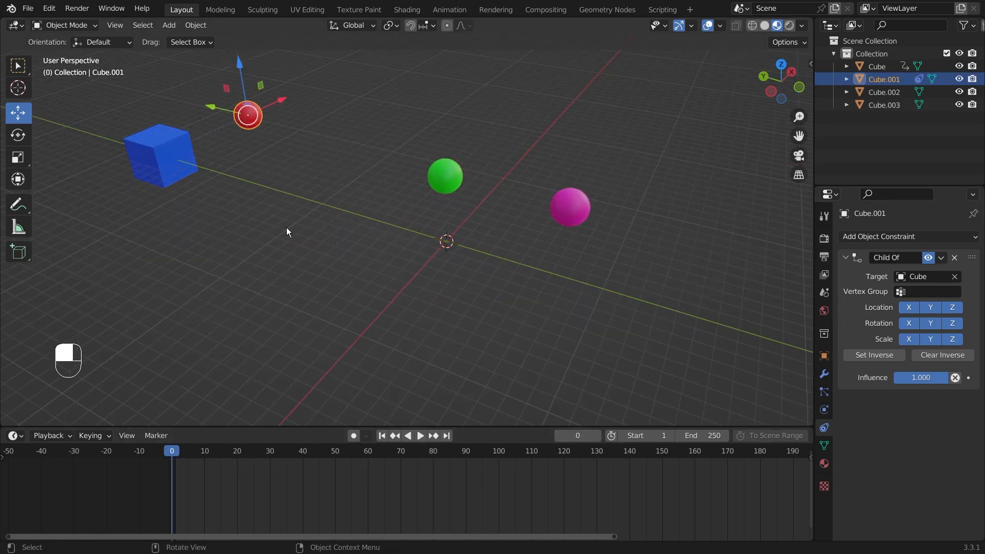
key(space)
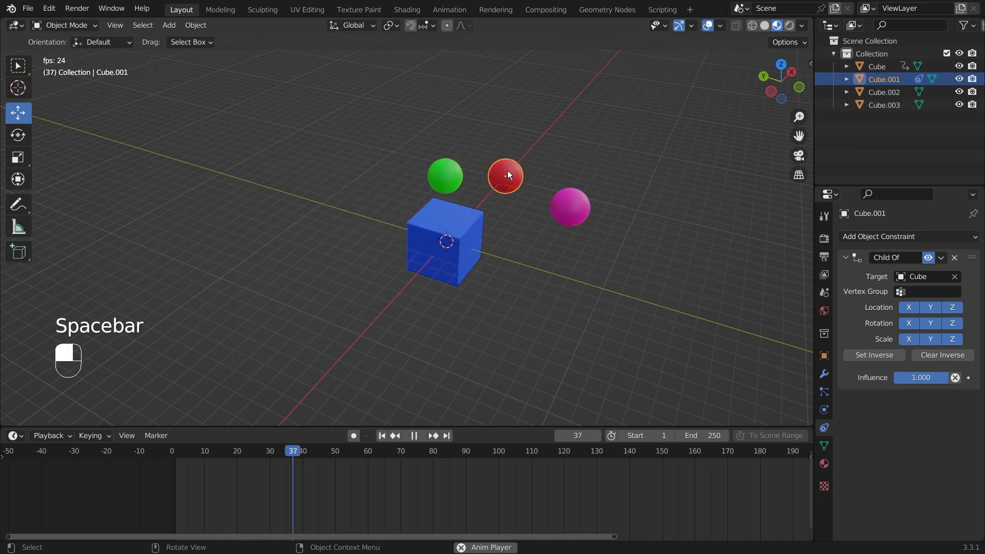
key(space)
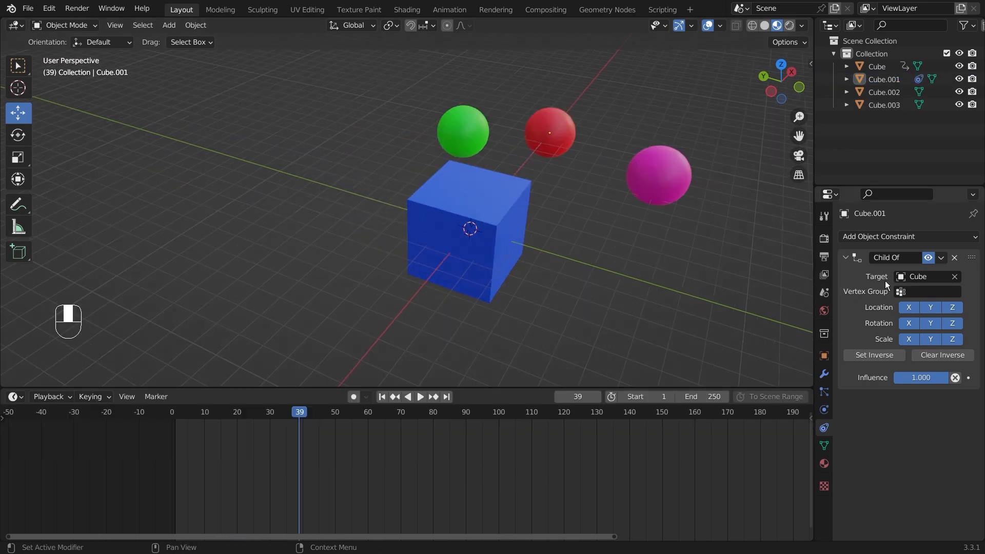
At frame 40, disable the red sphere's Child Of constraint and keyframe its Enabled setting.
click(554, 133)
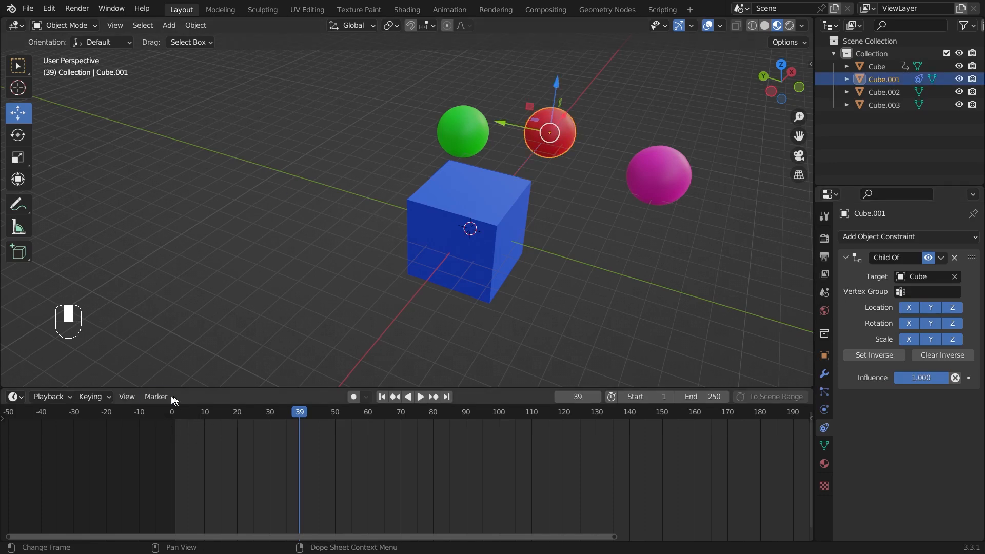
scroll(286, 433, up, 6)
click(241, 413)
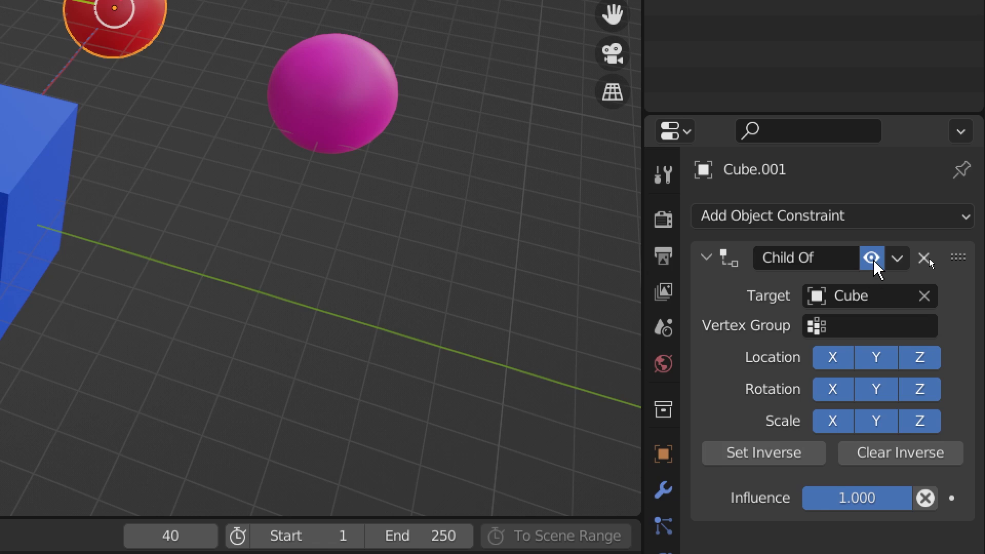
click(872, 258)
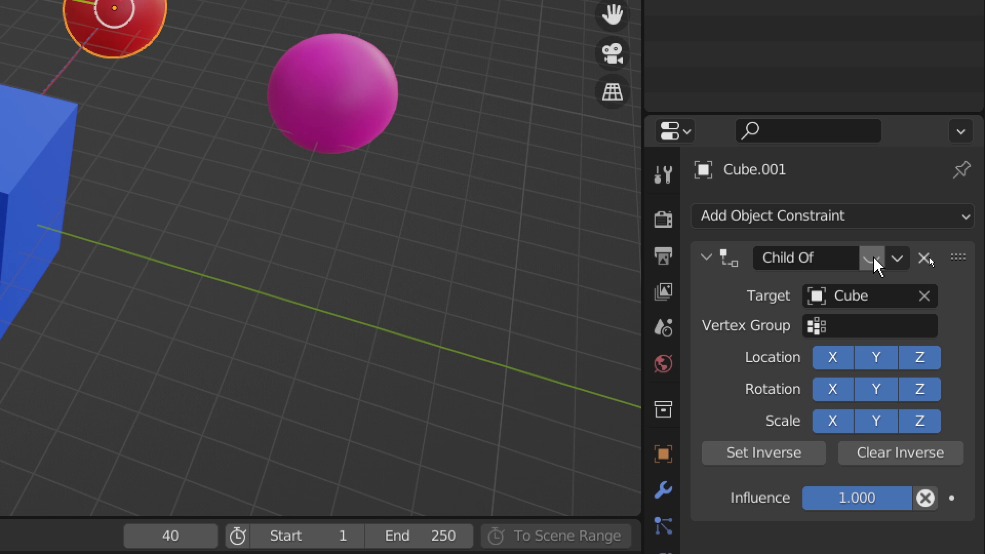
key(i)
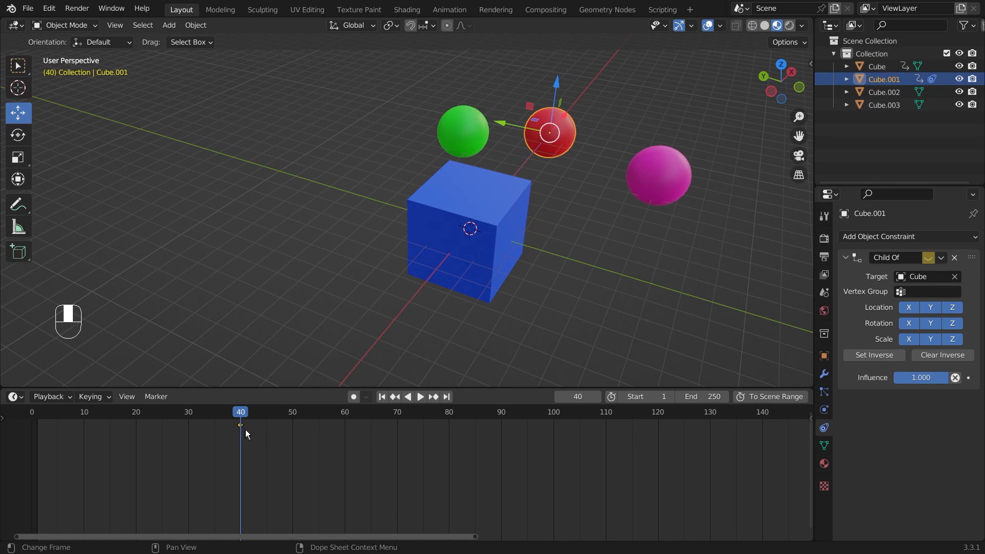
Play the animation from frame 0 past frame 40 to check the red sphere with its constraint disabled.
drag(242, 409, 50, 416)
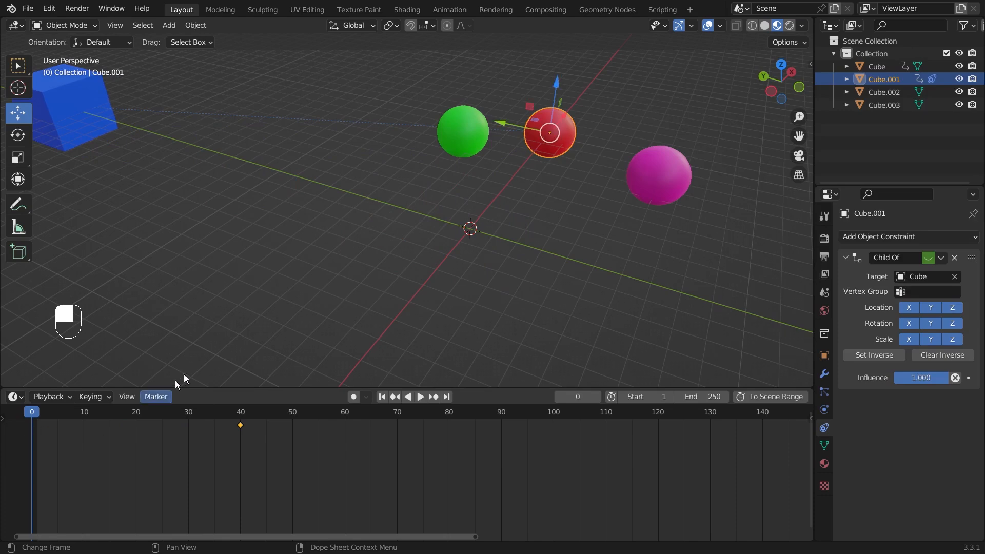
key(space)
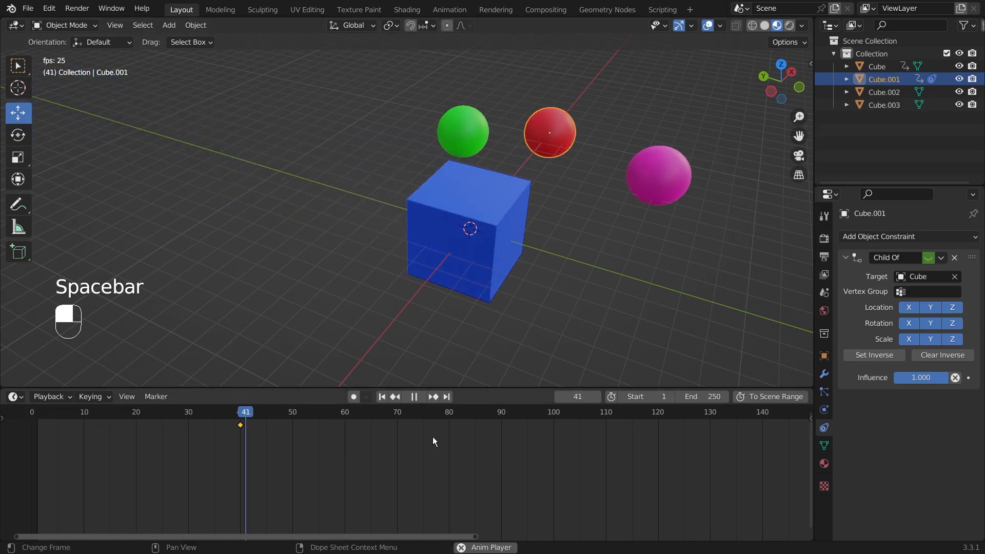
key(space)
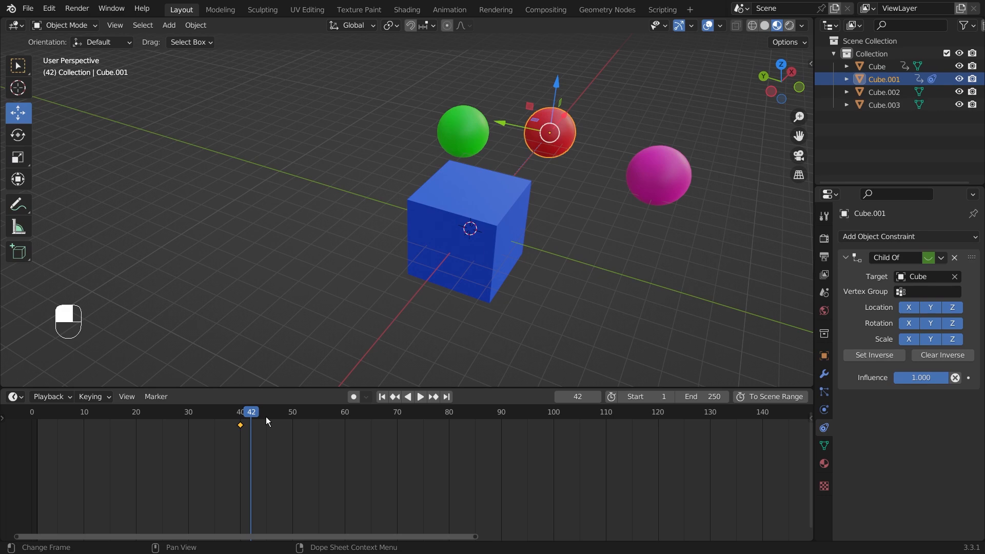
At frame 41, enable the red sphere's Child Of constraint and keyframe its Enabled setting.
click(264, 411)
key(Down)
key(Up)
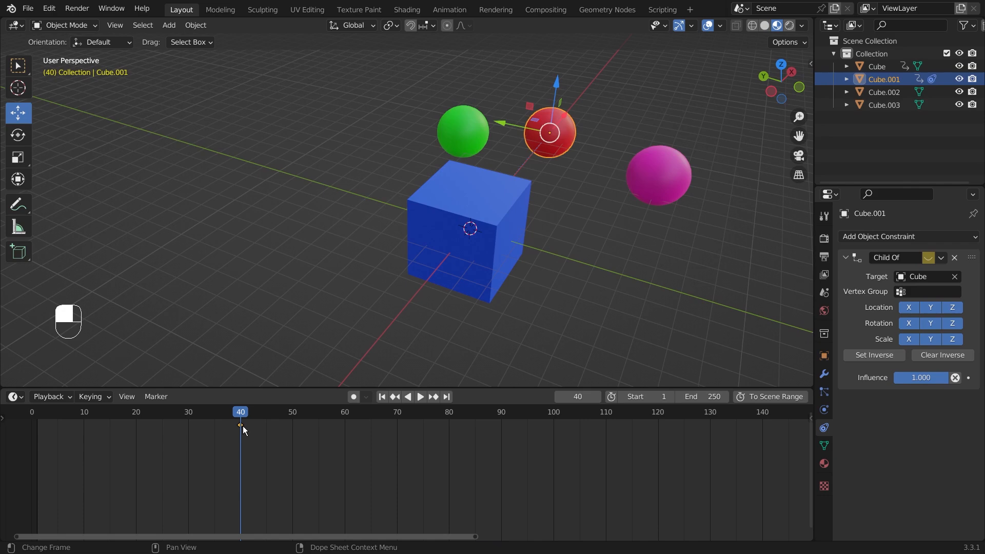
key(Right)
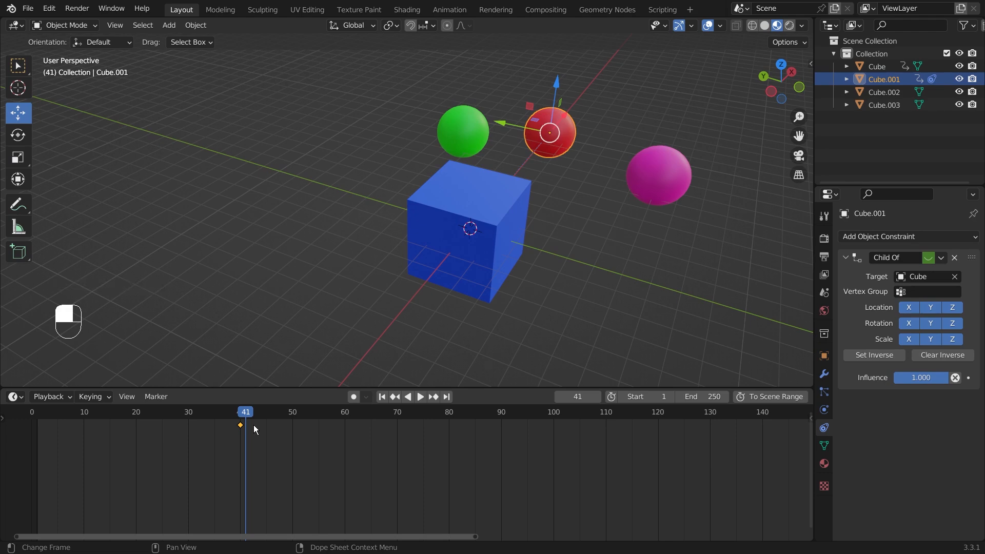
click(930, 257)
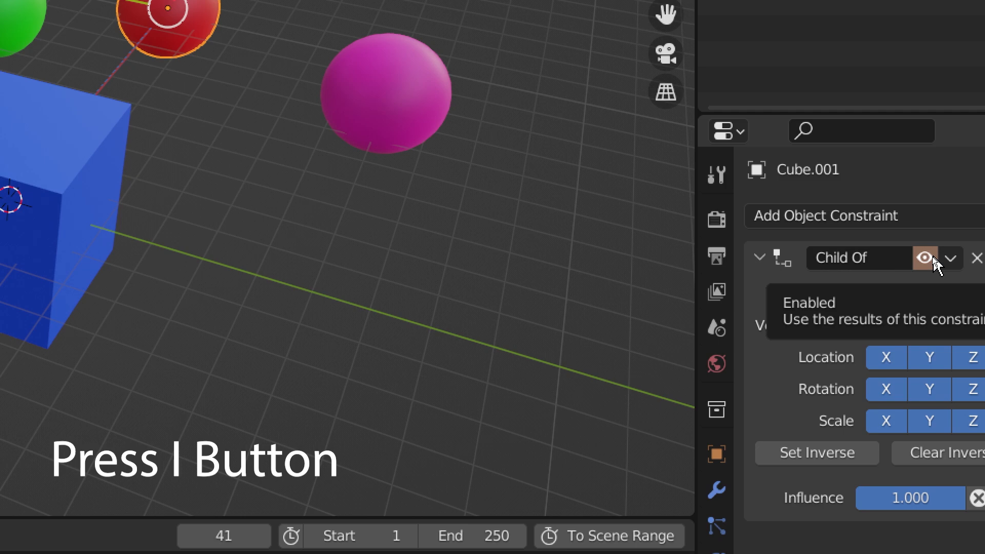
key(i)
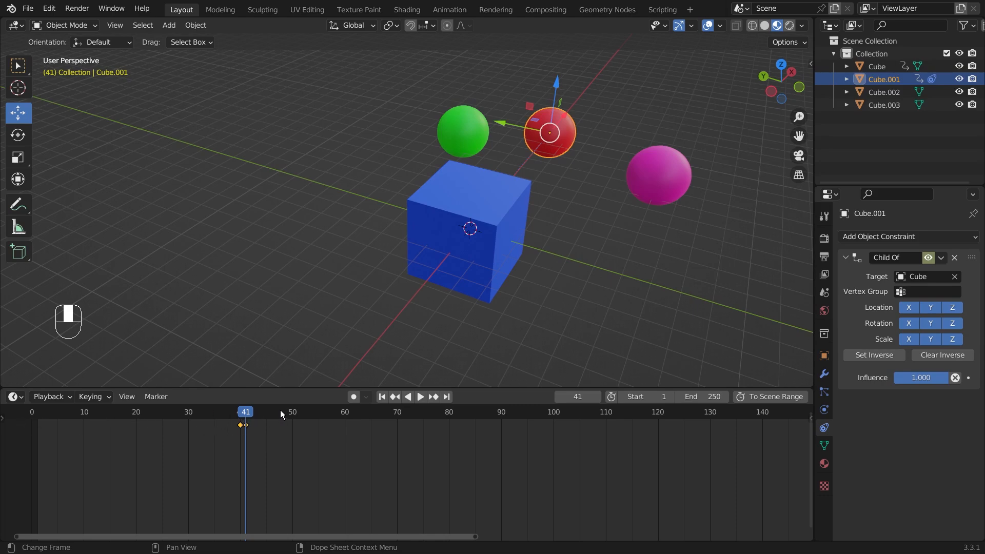
Play the animation from frame 1 to frame 46 to check the keyframed switch of the red sphere's constraint.
key(shift+Left)
scroll(347, 264, down, 4)
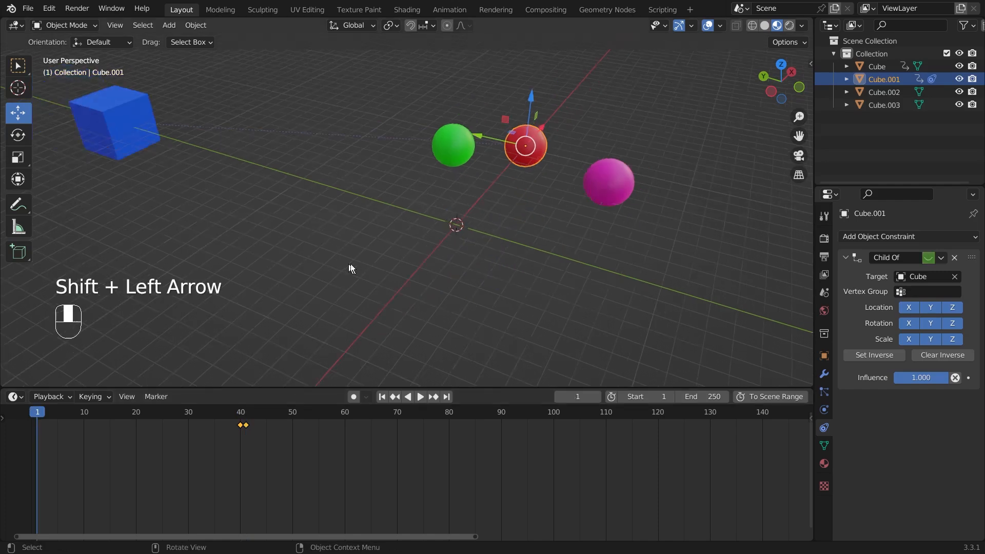
key(space)
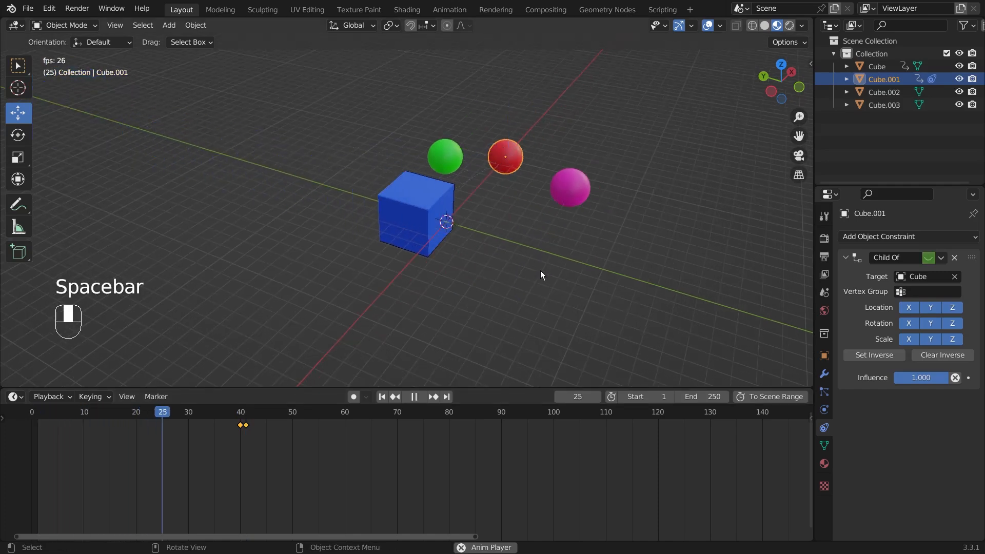
key(space)
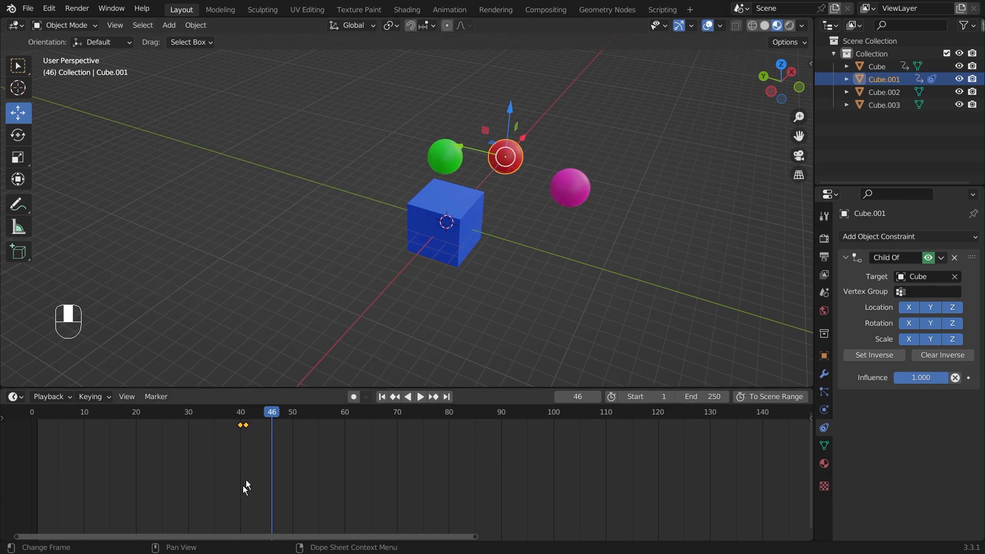
Try moving the cube along the X axis at frame 46 to test its hold on the red sphere.
middle_drag(541, 288, 460, 265)
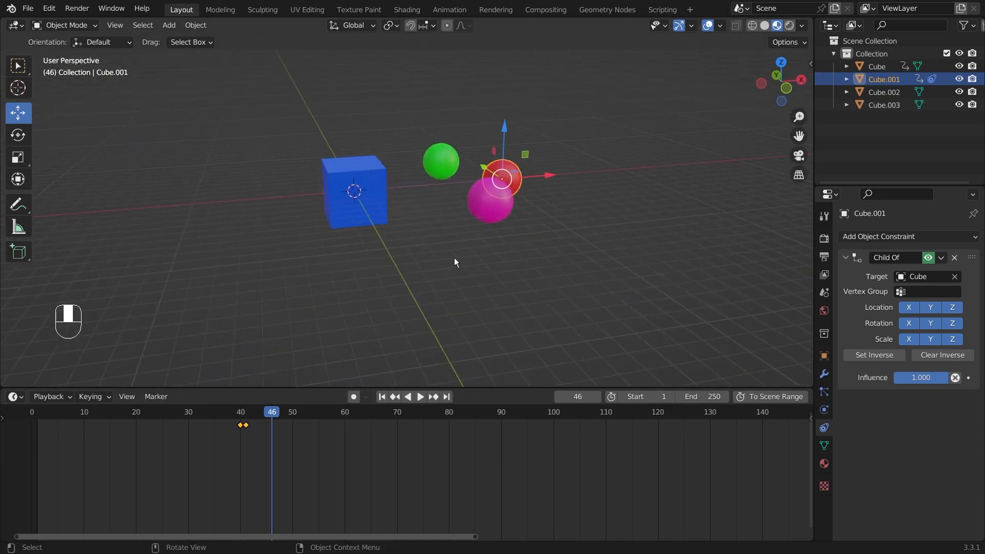
click(386, 212)
drag(403, 186, 223, 219)
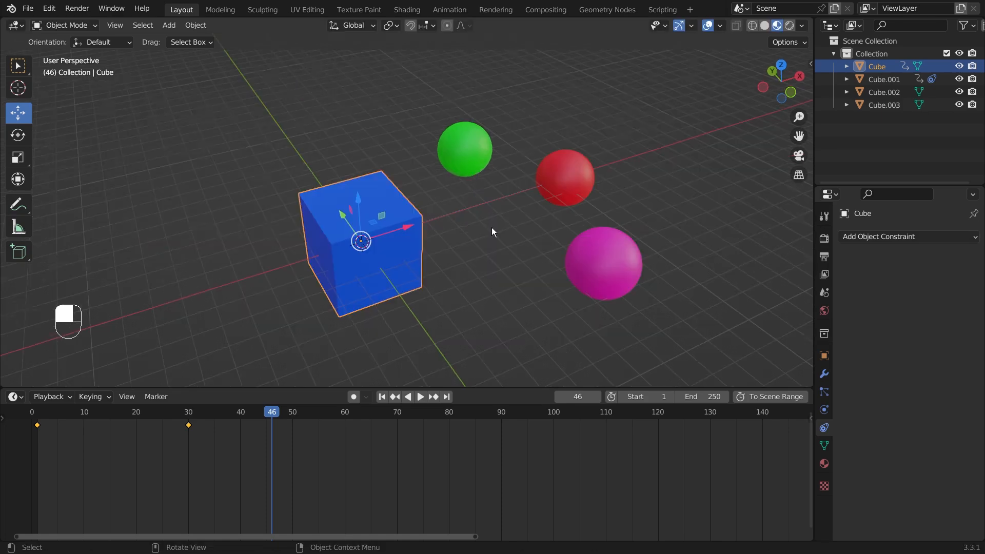
scroll(491, 226, down, 3)
middle_drag(413, 232, 394, 253)
middle_drag(396, 291, 394, 221)
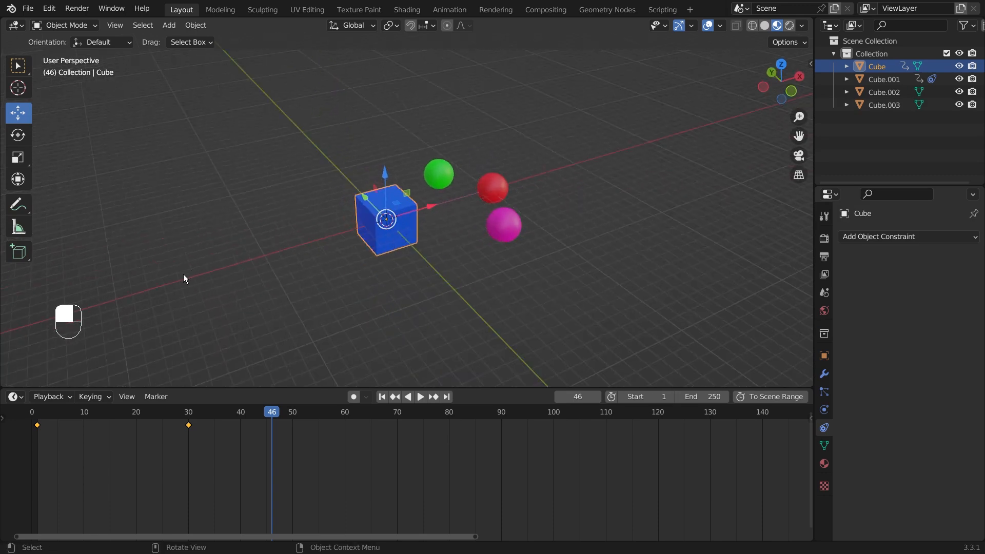
Add a Child Of constraint to the green sphere and widen the properties area.
click(448, 166)
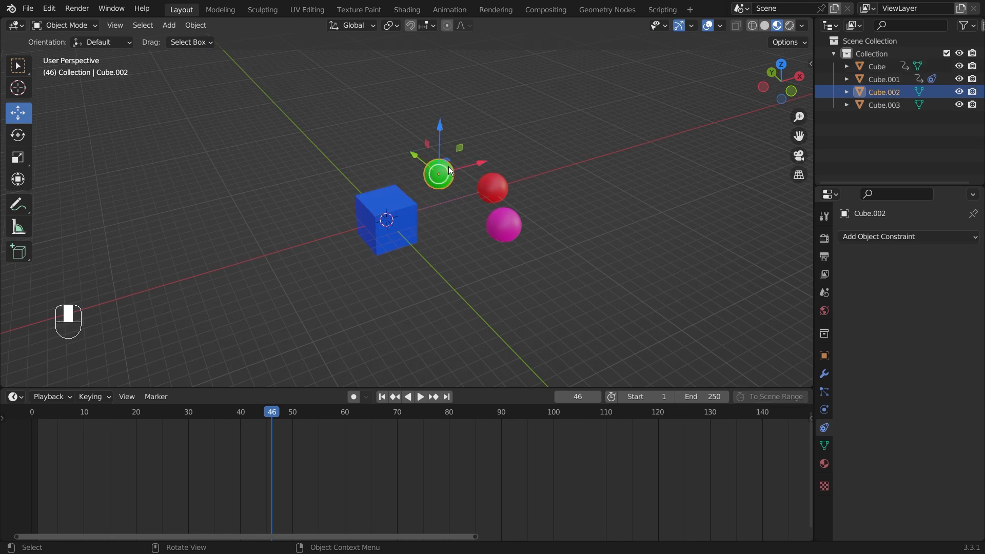
click(897, 235)
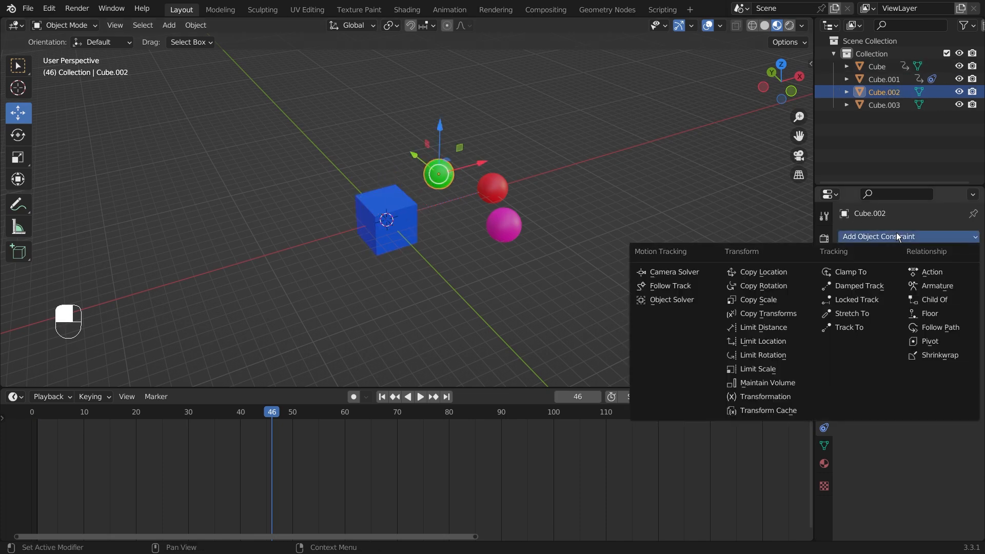
click(941, 303)
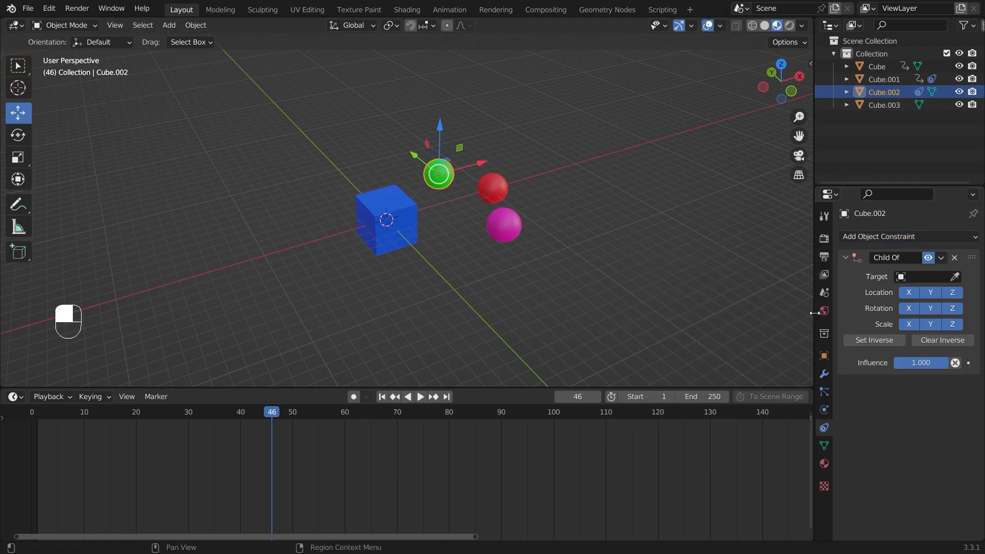
drag(817, 312, 786, 312)
Duplicate the cube's frame 30 keyframe to frame 72 to hold its position.
click(387, 221)
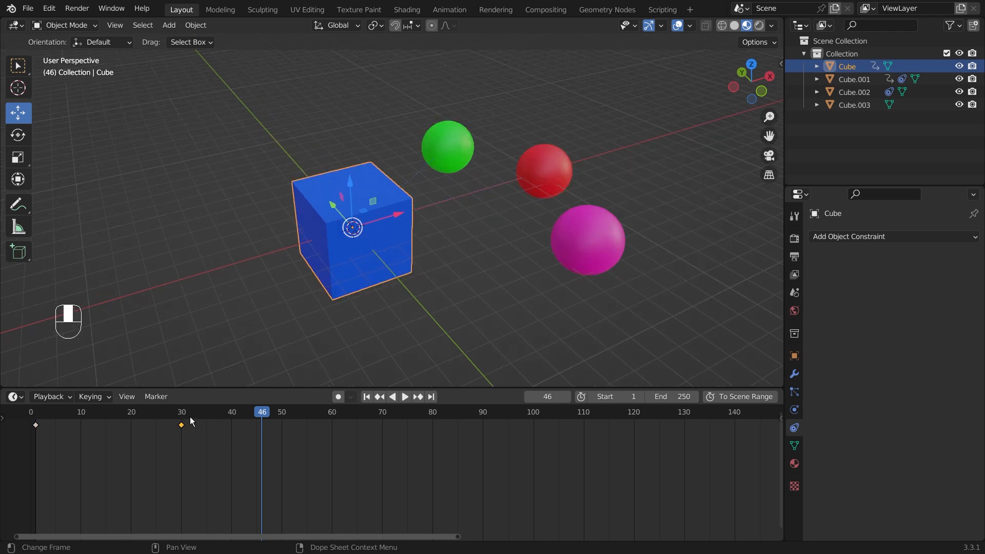
key(shift+d)
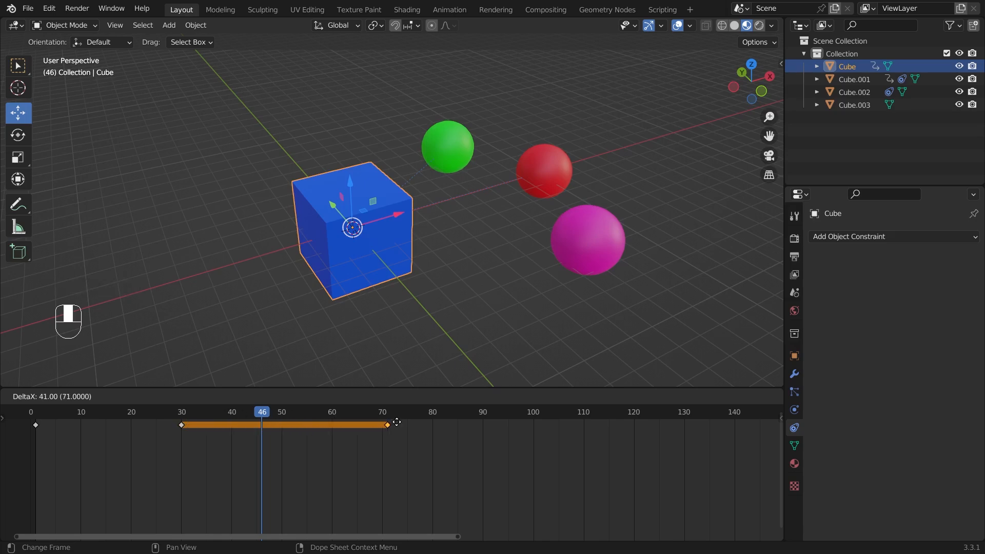
click(399, 424)
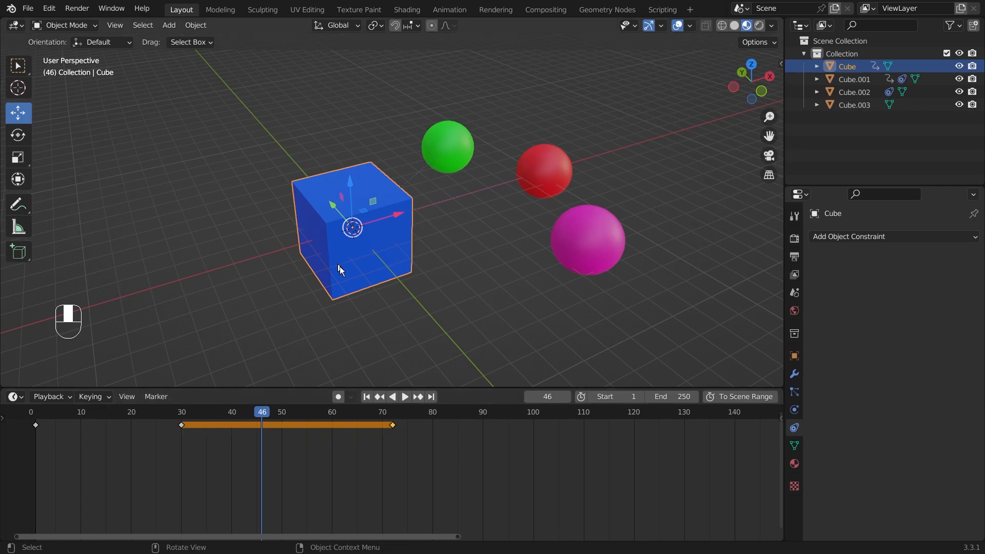
At frame 90, move the cube along the negative X axis, insert a Location keyframe, and return to frame 1.
click(405, 397)
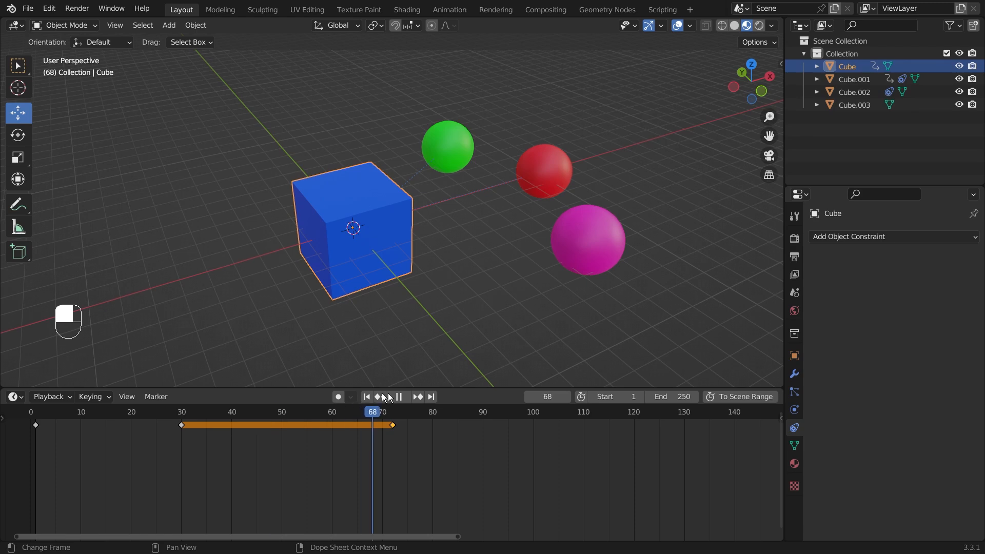
key(space)
scroll(469, 308, down, 3)
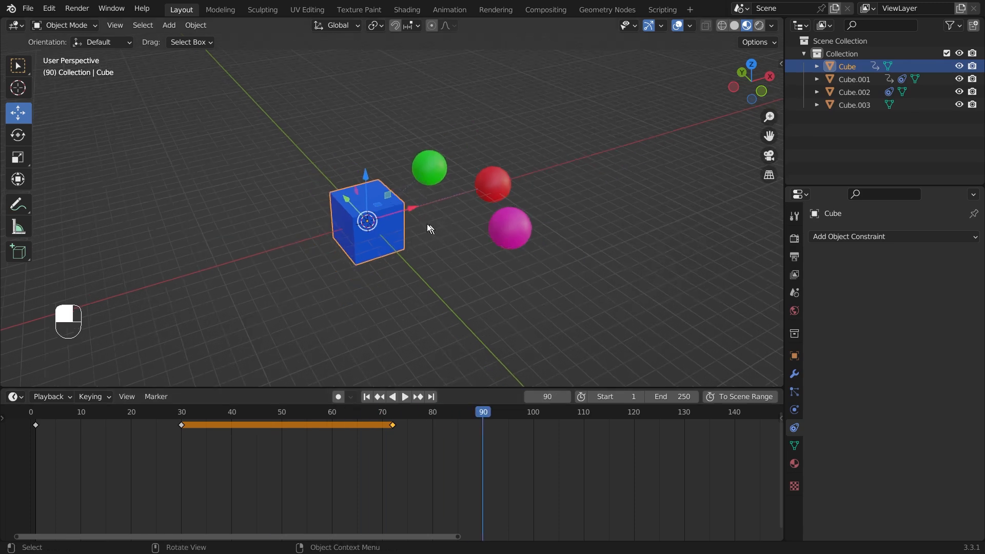
drag(417, 205, 215, 265)
scroll(577, 132, down, 1)
key(i)
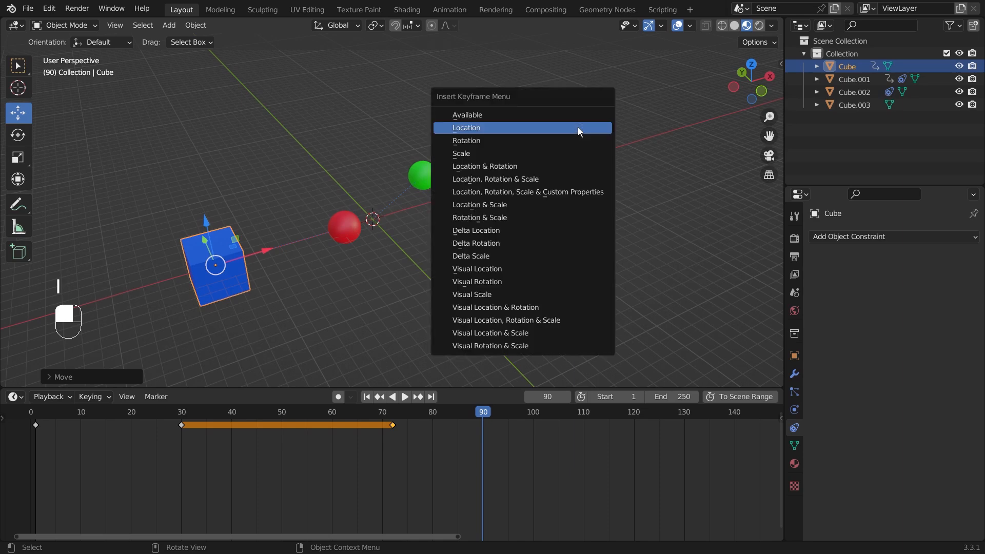
click(577, 128)
key(shift+Left)
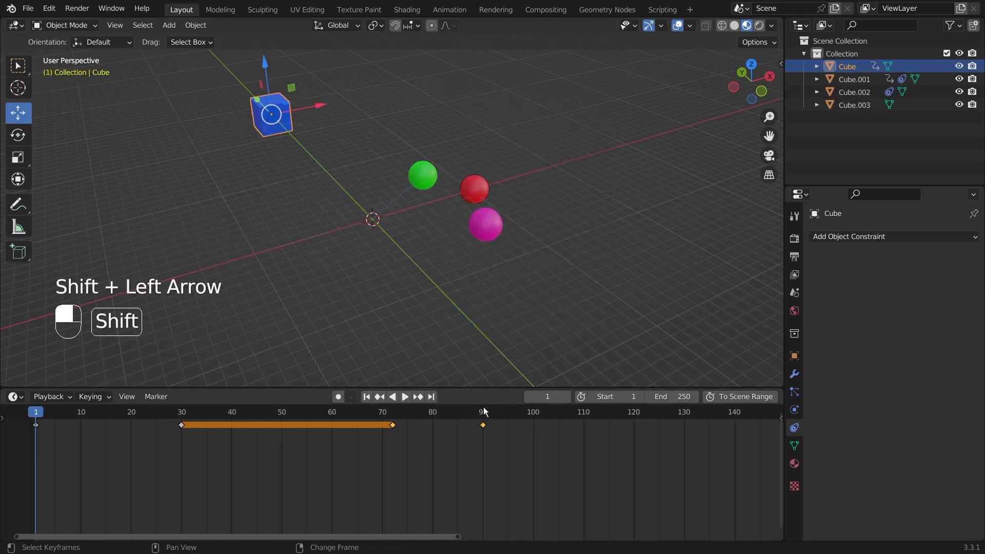
Play the animation to review the cube's motion through frame 90, stop it and return to frame 1.
key(space)
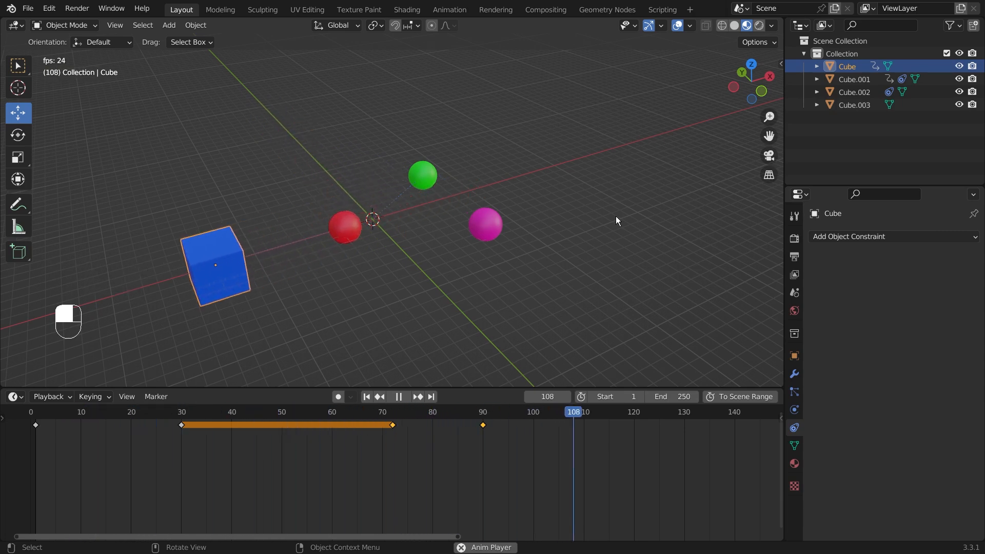
key(space)
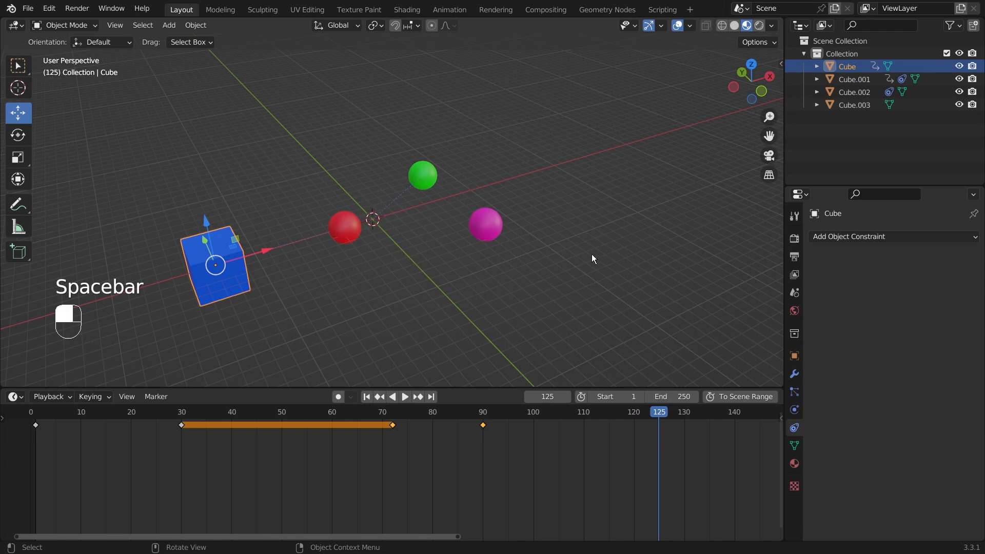
click(366, 397)
Add a timeline marker, move it to frame 30 and duplicate it to frame 72.
click(165, 394)
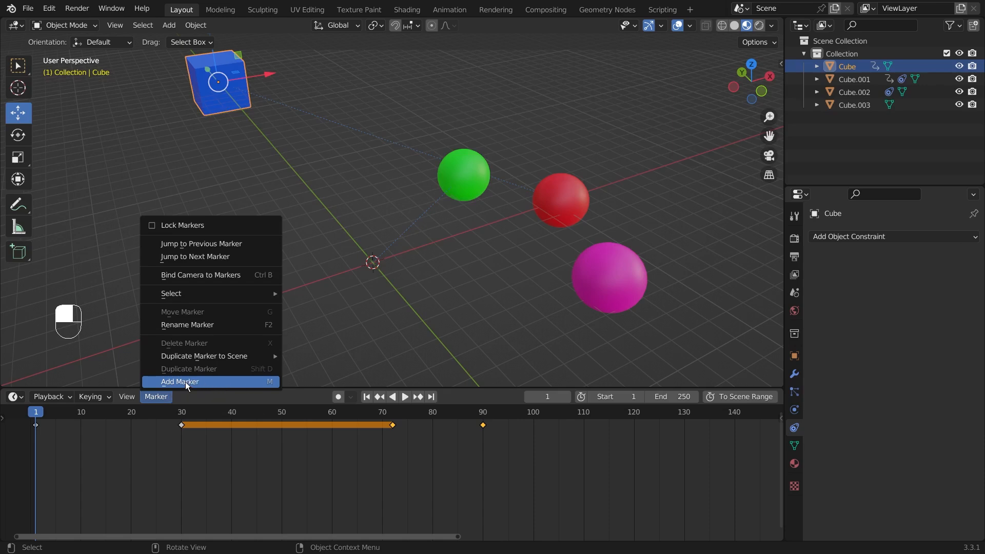
click(185, 382)
key(g)
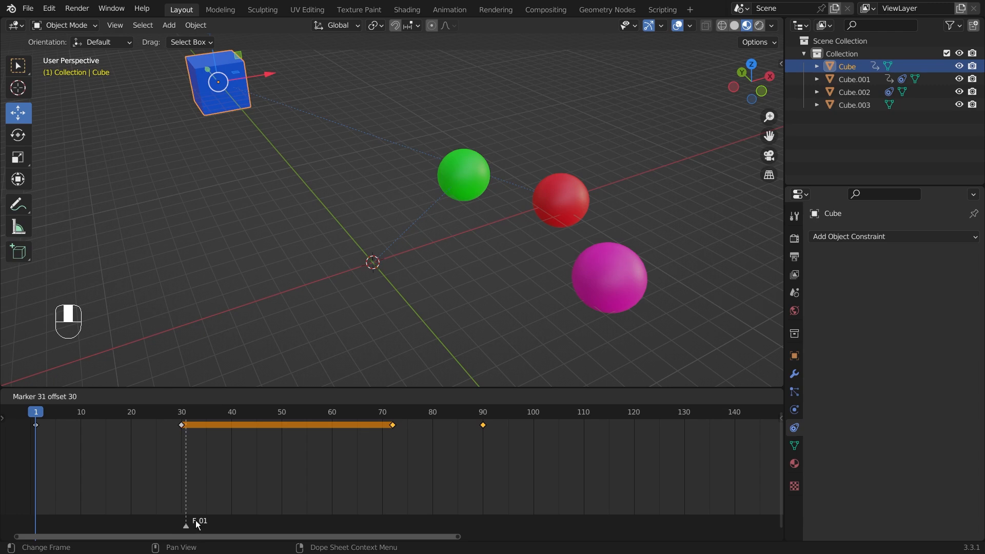
click(195, 524)
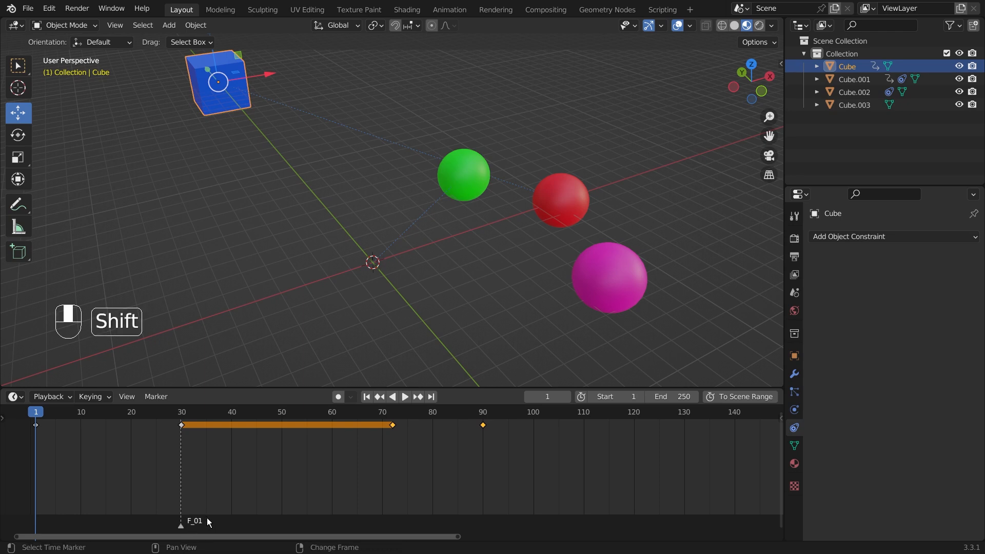
key(shift+d)
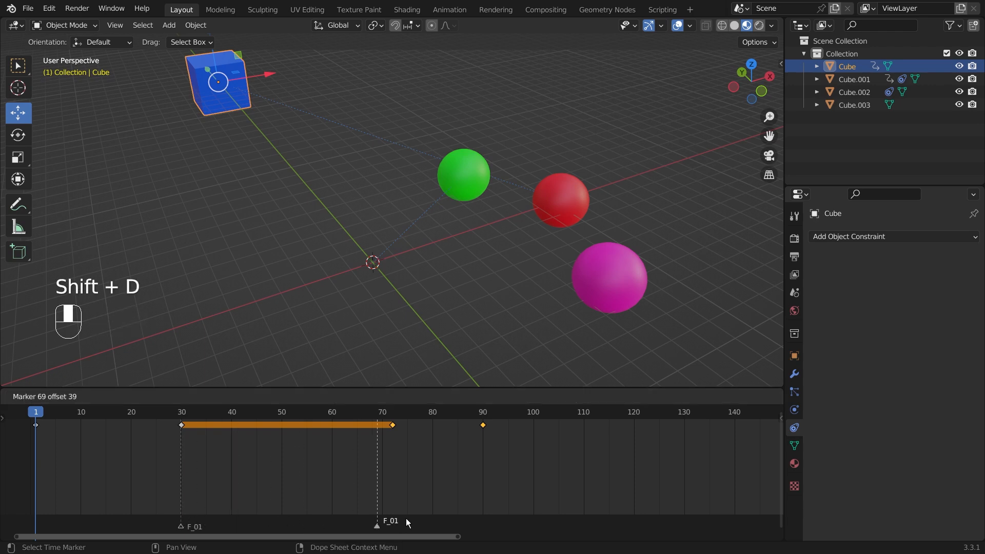
click(418, 518)
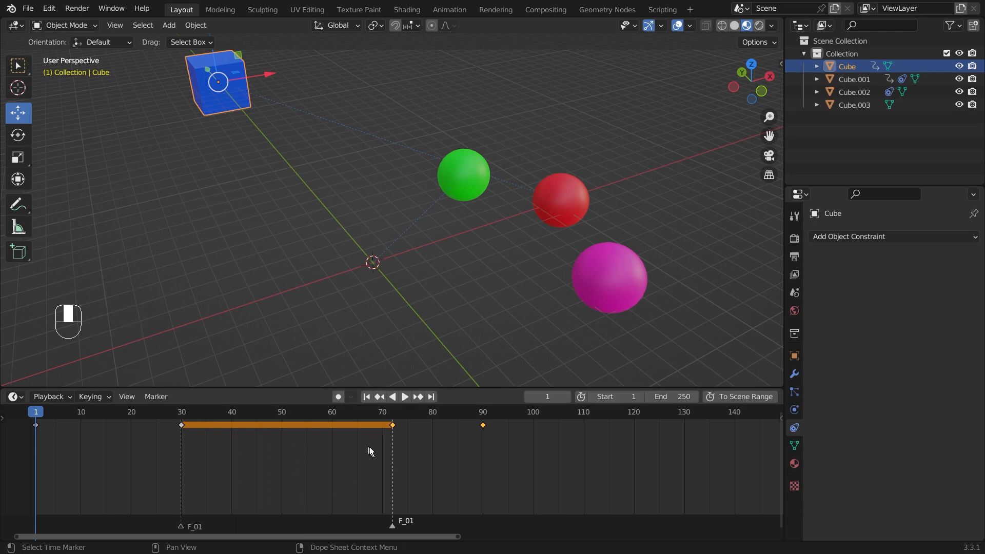
Play the animation past frame 72 with the cube selected to check how it moves up to frame 91.
key(space)
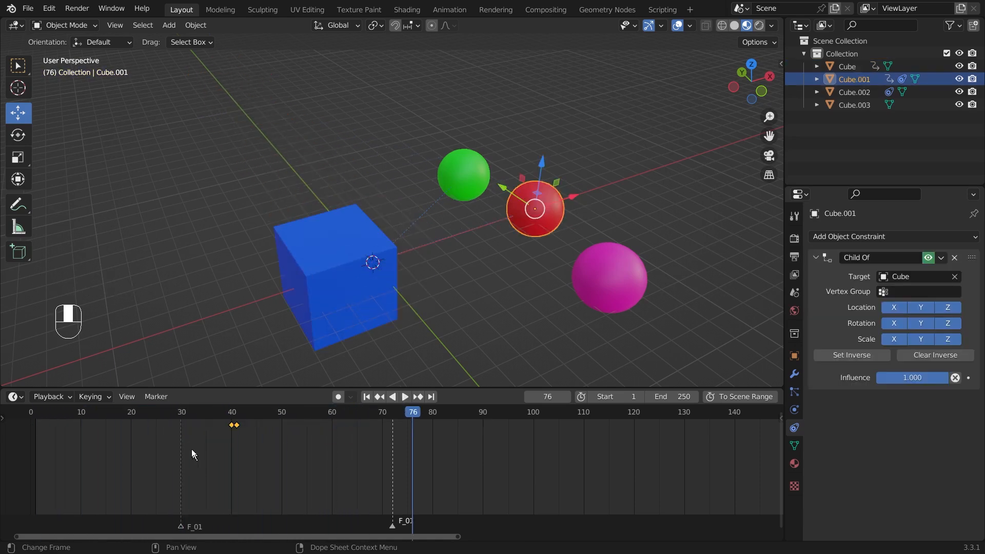
click(330, 297)
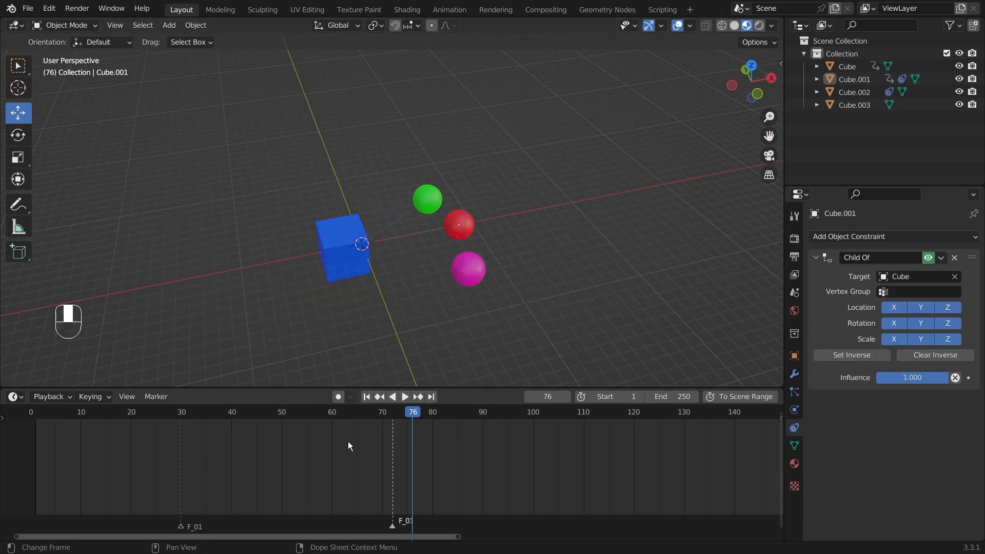
click(352, 255)
scroll(372, 327, up, 4)
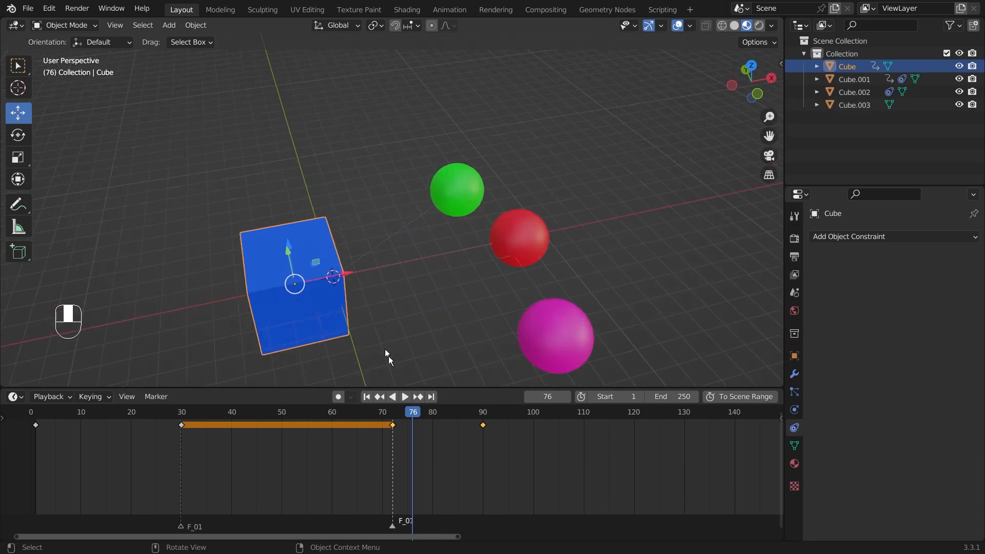
key(space)
key(space)
key(space)
key(space)
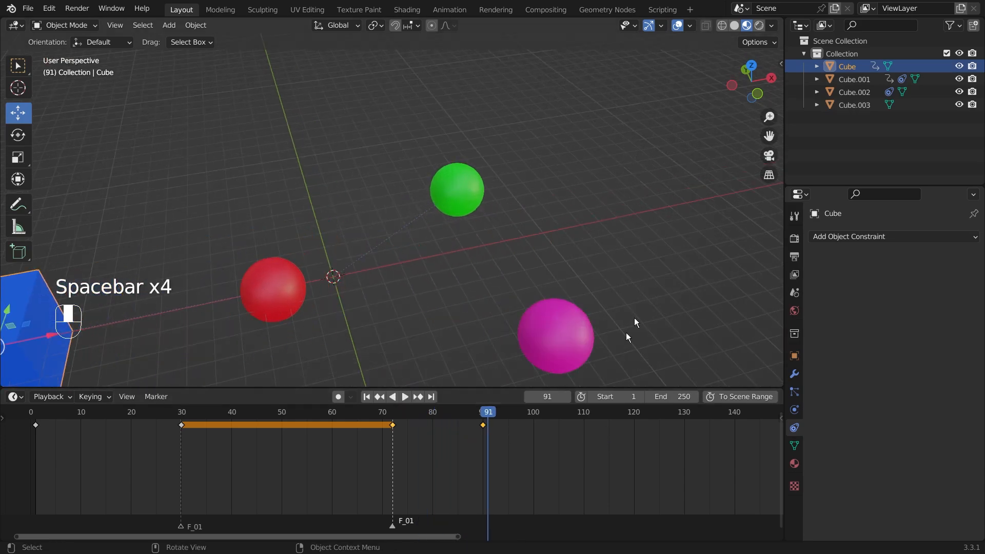
Duplicate the cube's frame 90 keyframe to frame 120 to hold its position.
scroll(503, 251, down, 5)
scroll(507, 274, up, 1)
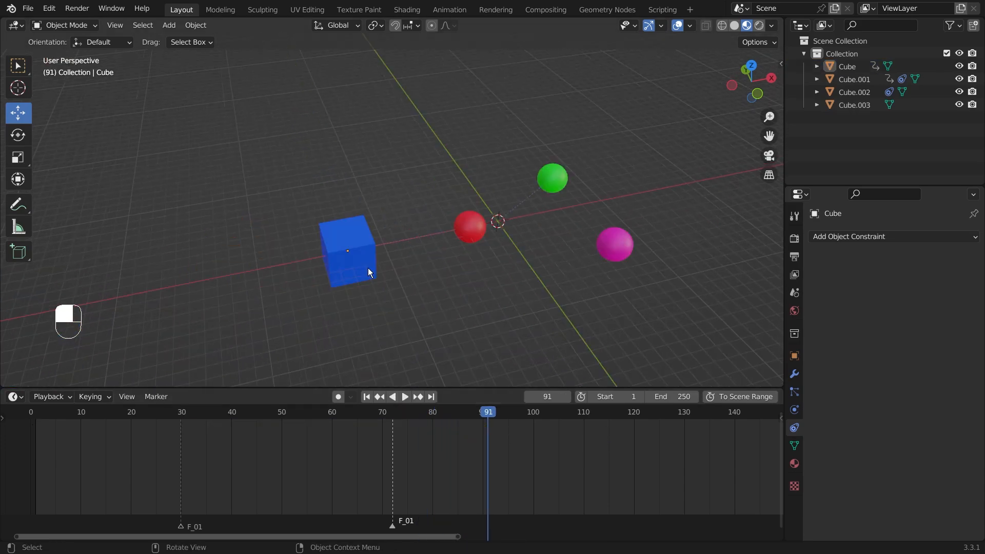
click(368, 268)
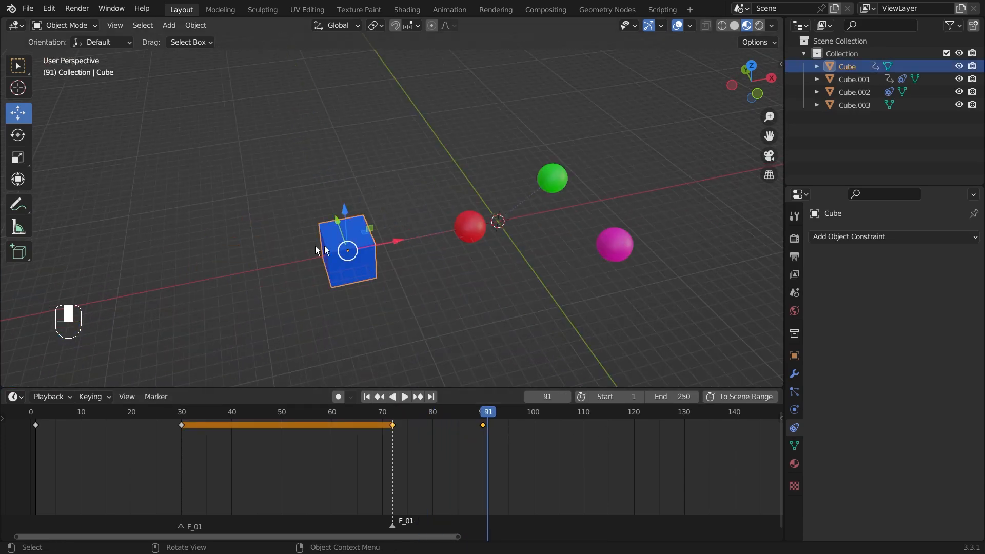
click(485, 426)
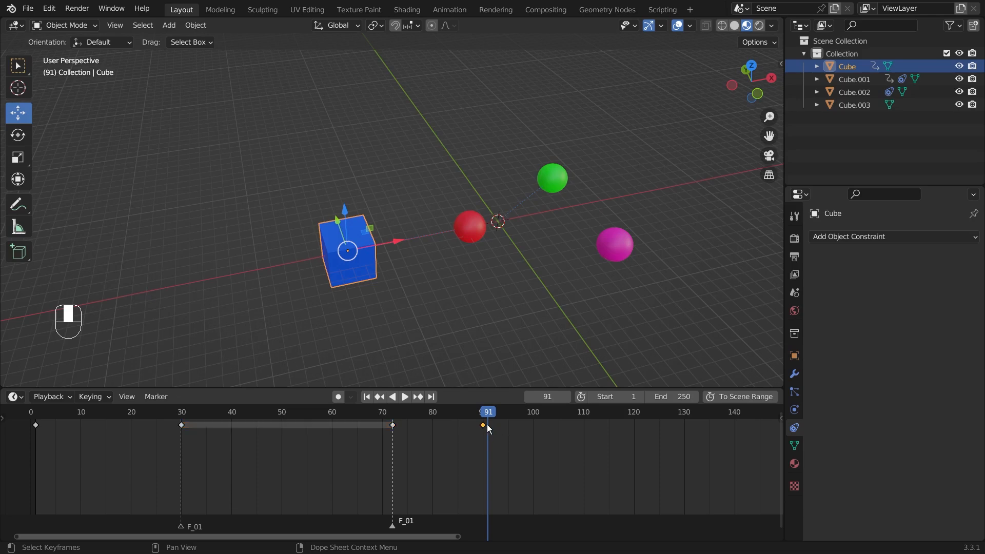
key(shift+d)
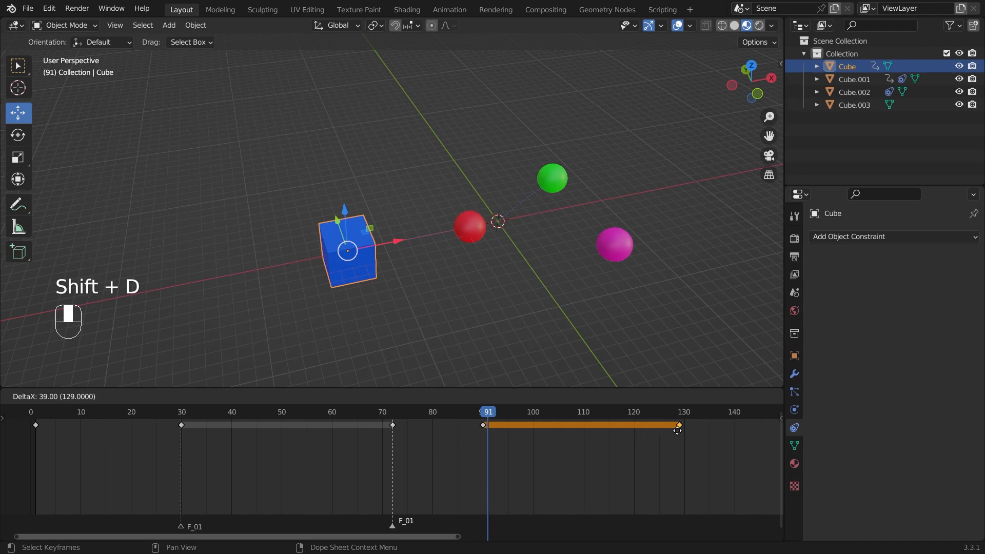
click(634, 433)
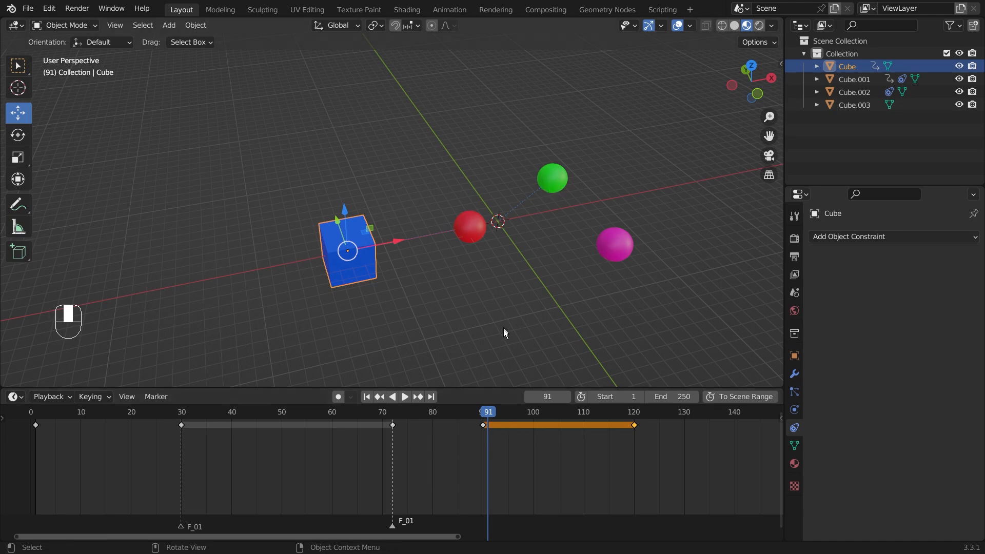
Move the two timeline markers to frames 120 and 90 to match the cube's new hold.
mouse_move(391, 526)
mouse_down()
mouse_move(420, 515)
mouse_move(639, 517)
mouse_up()
click(181, 523)
drag(180, 522, 496, 536)
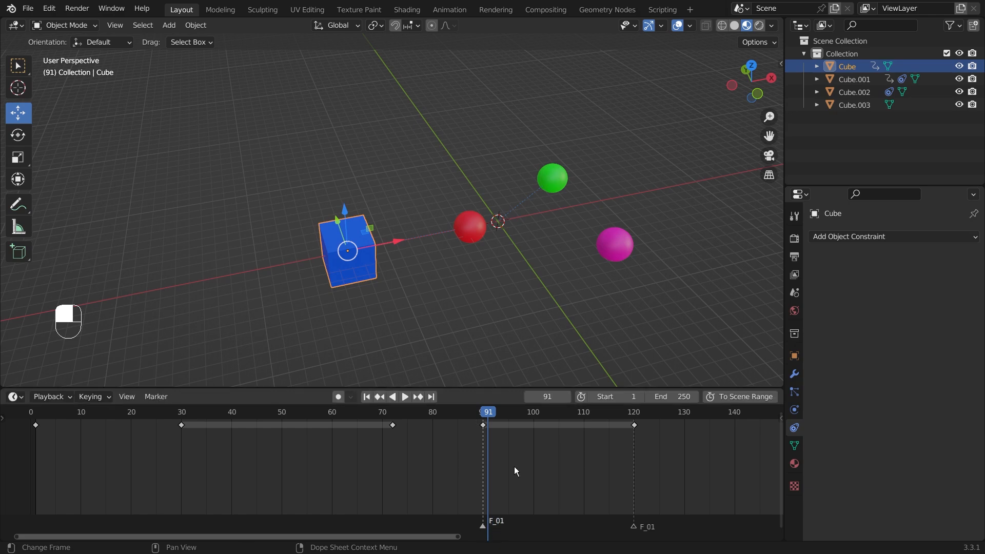
Set the current frame to 100 and remove the green sphere's existing Child Of constraint.
click(559, 183)
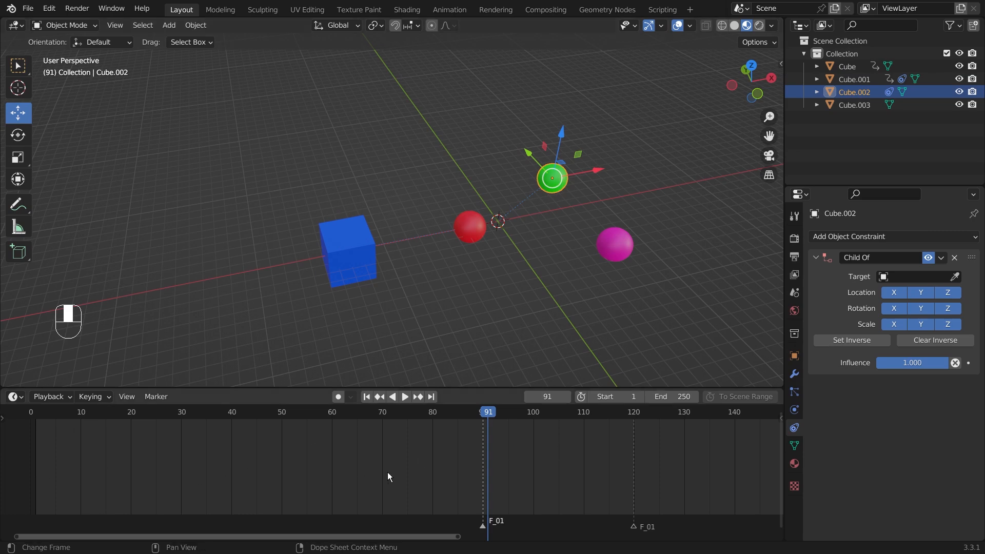
scroll(521, 335, up, 3)
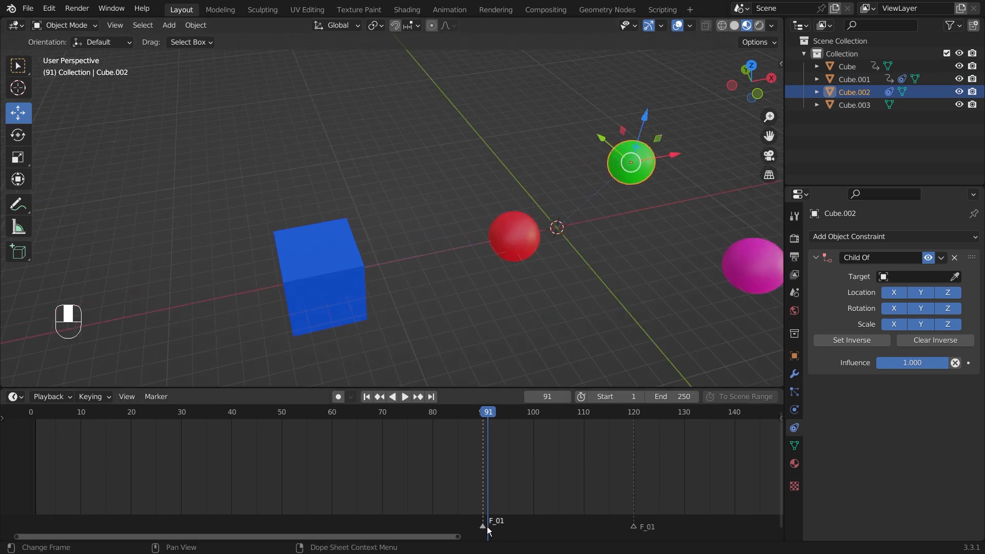
click(631, 528)
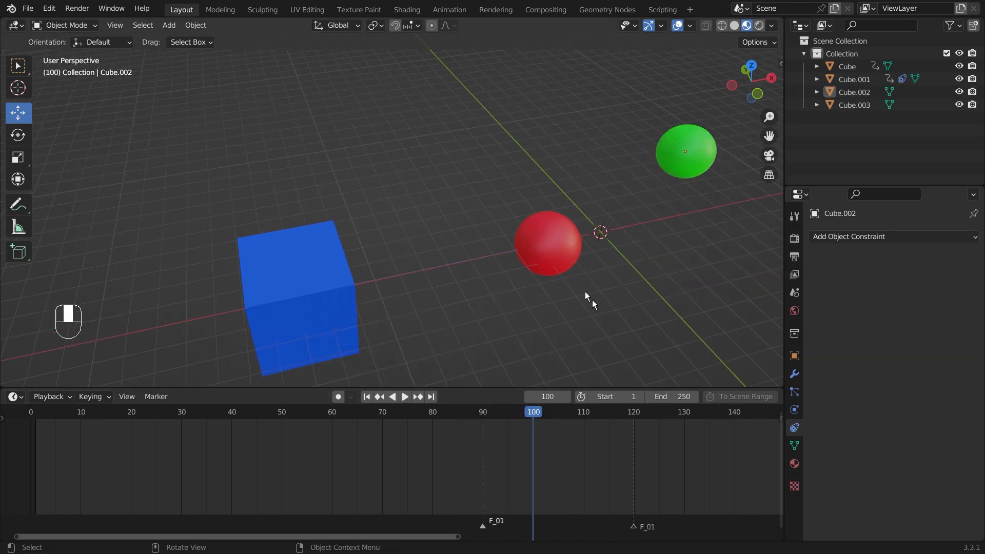
scroll(596, 289, down, 1)
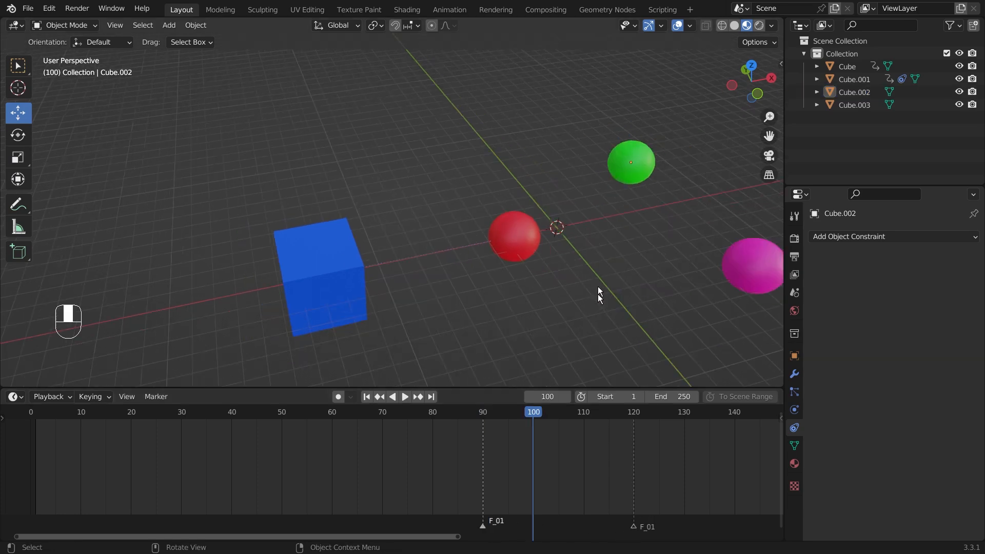
Add a Child Of constraint to the green sphere with the blue cube as its target.
click(621, 167)
click(885, 237)
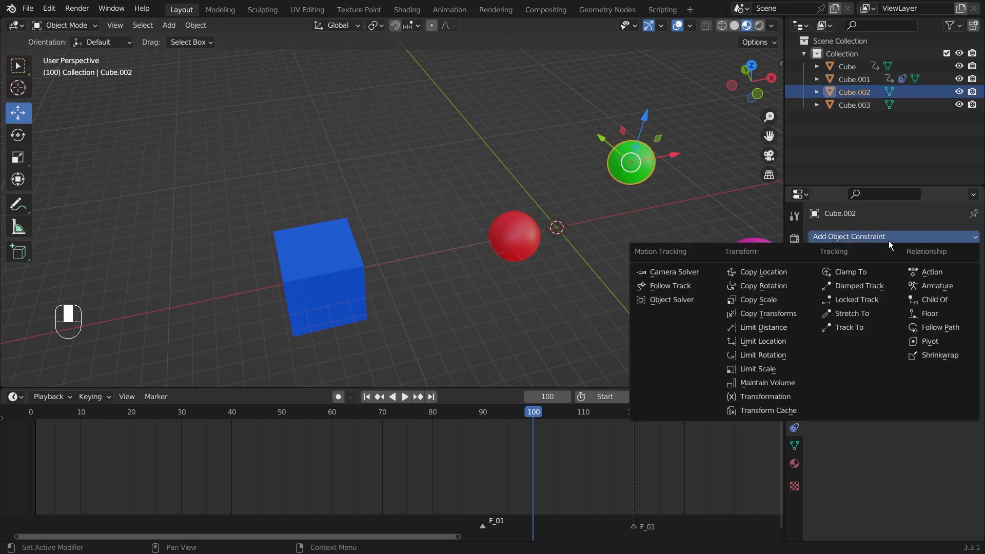
click(944, 300)
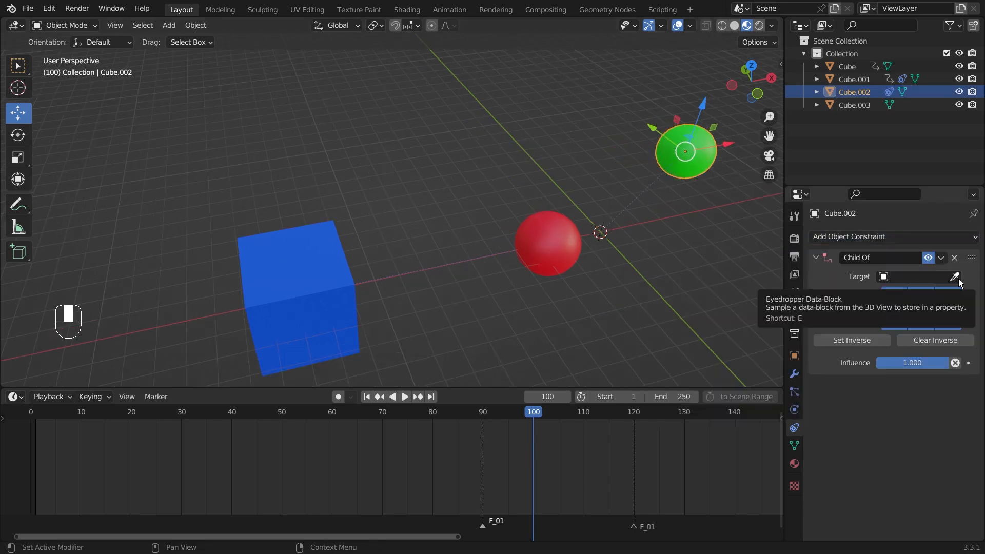
click(955, 276)
click(308, 262)
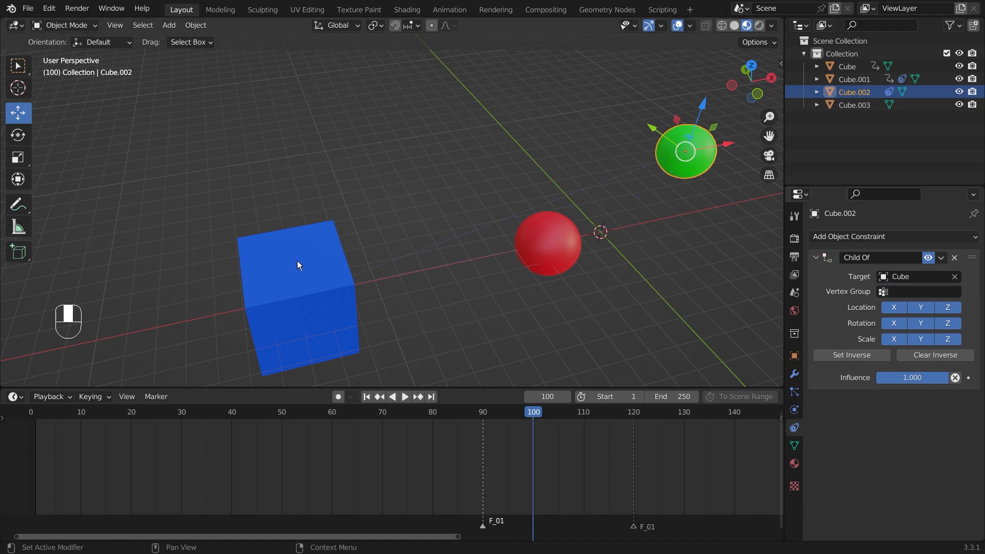
Play the animation from the beginning to see how the green sphere follows the cube.
scroll(314, 329, down, 3)
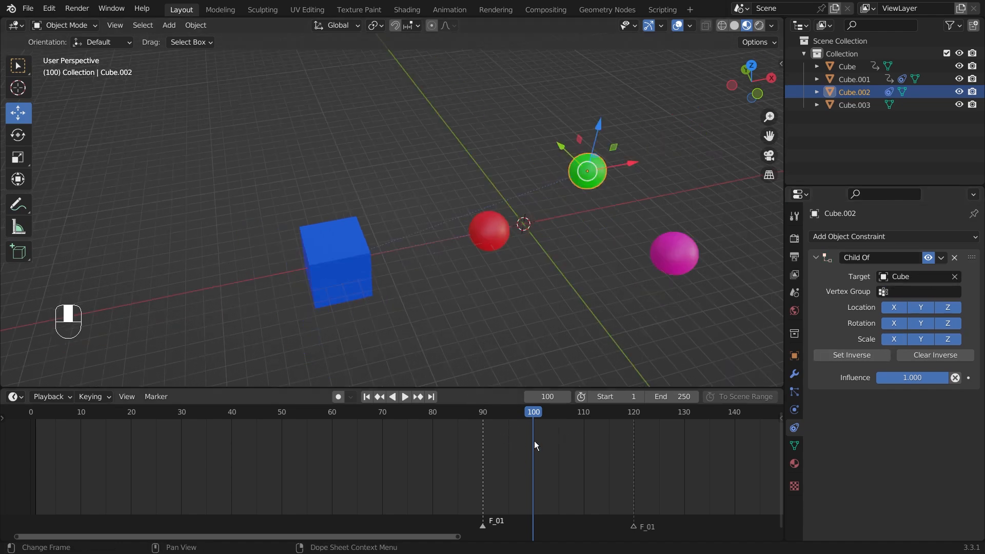
drag(528, 446, 29, 445)
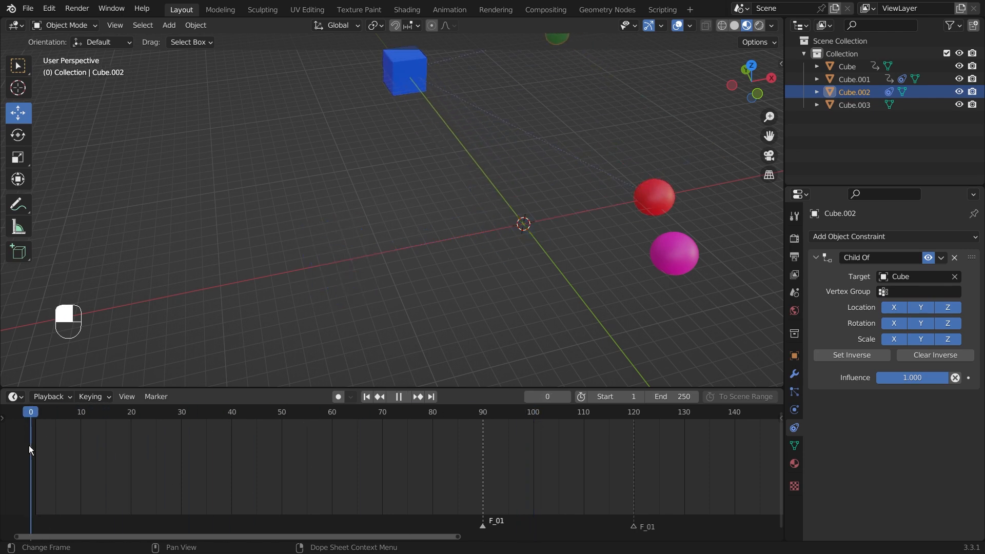
key(space)
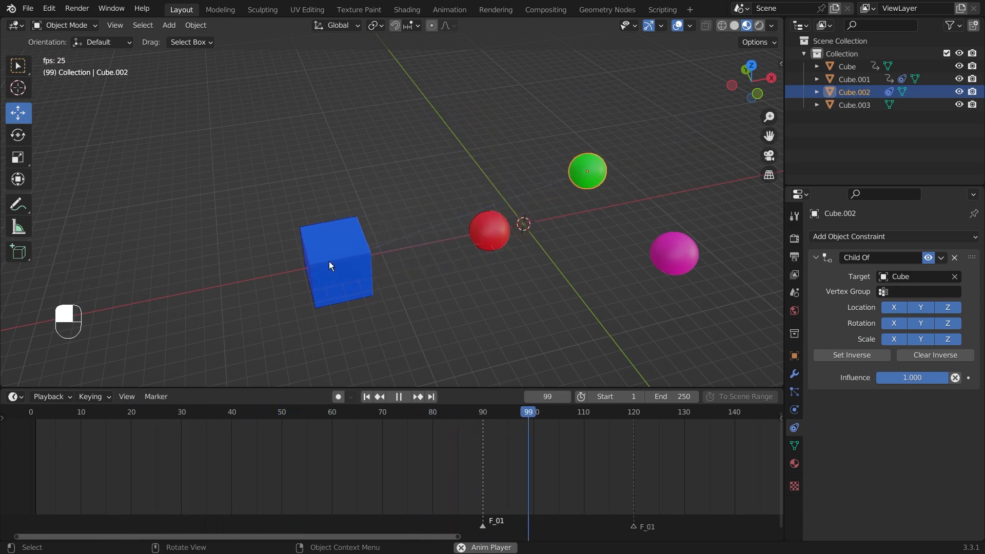
key(space)
At frame 103, disable the green sphere's Child Of constraint and keyframe its enabled state.
mouse_move(550, 412)
mouse_down()
mouse_move(537, 414)
mouse_move(547, 417)
mouse_up()
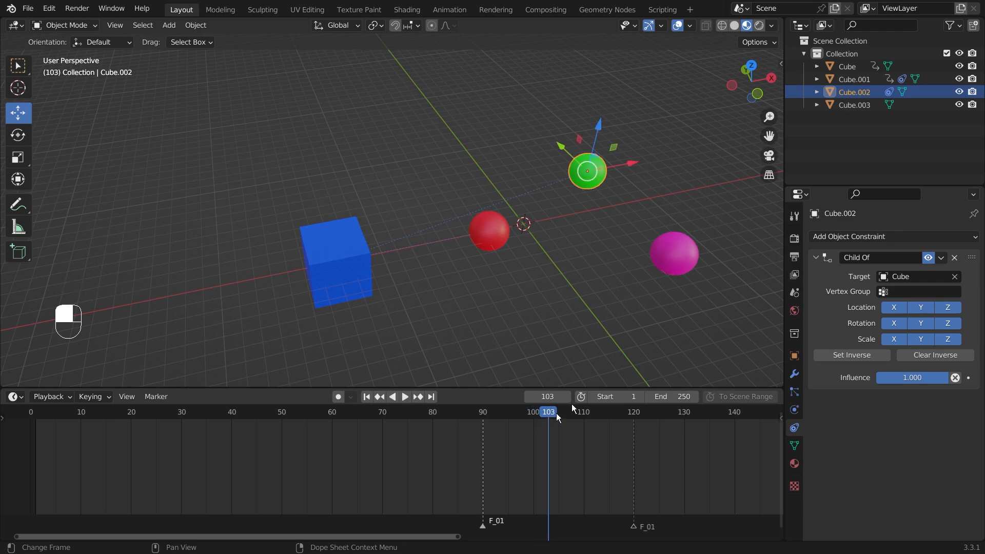
click(928, 258)
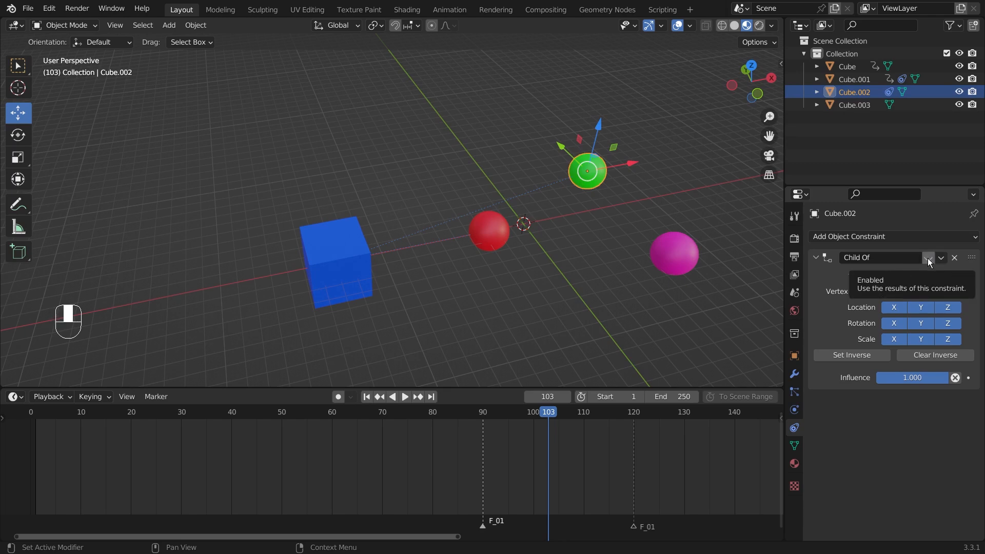
key(i)
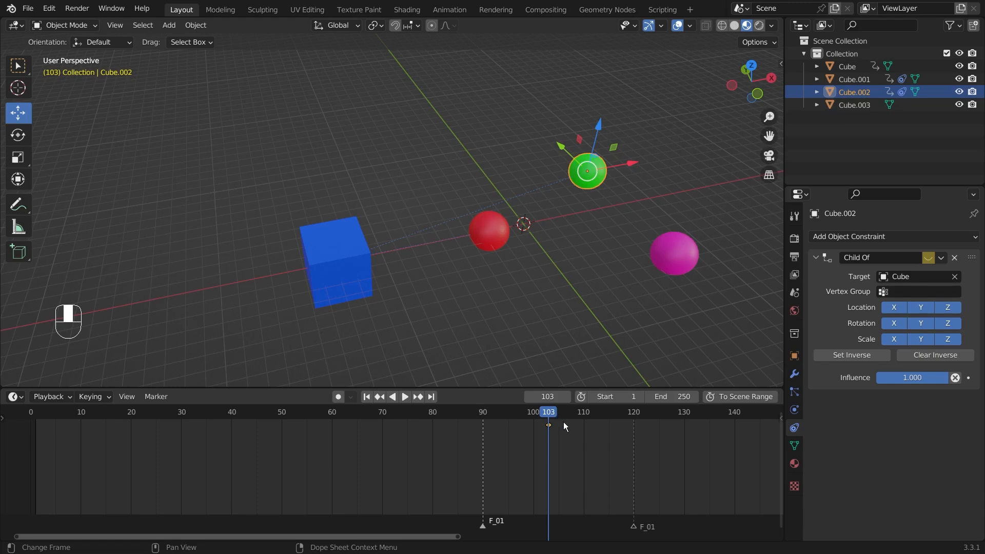
At frame 104, enable the green sphere's Child Of constraint and keyframe its enabled state.
key(Right)
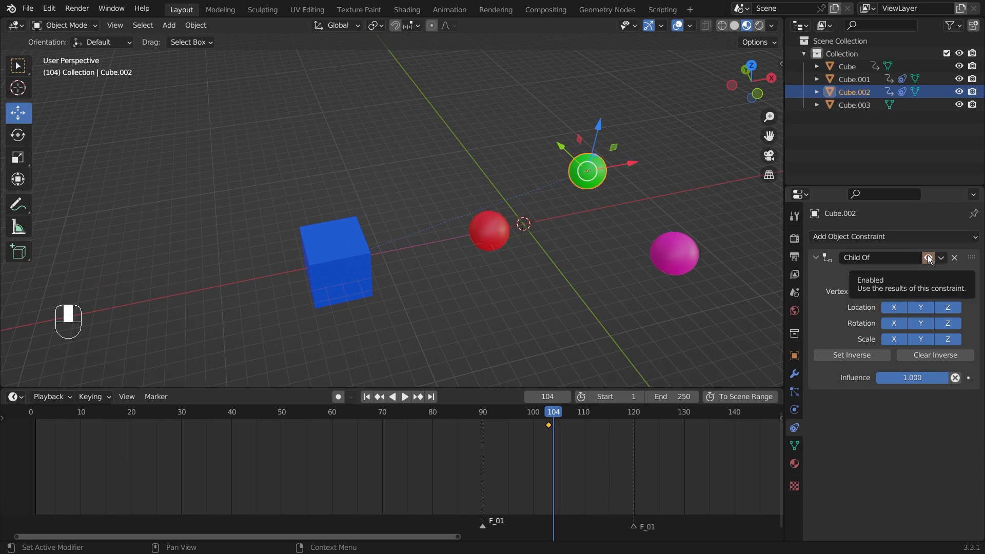
key(super+plus)
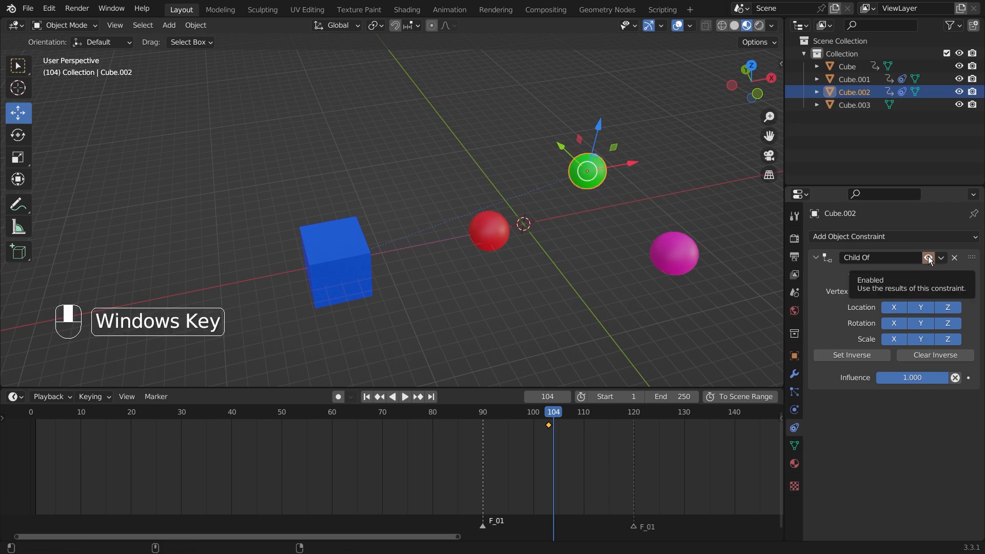
click(929, 258)
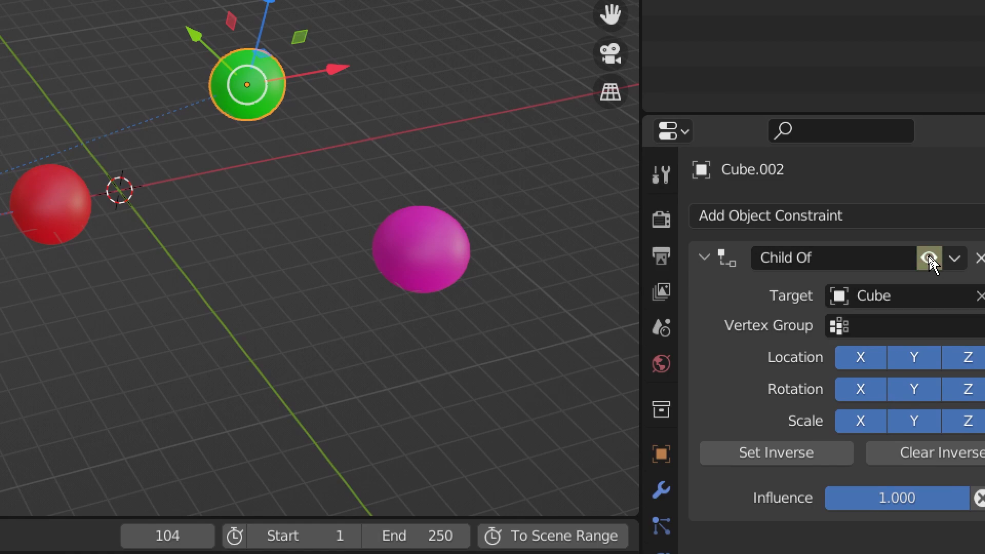
key(super+minus)
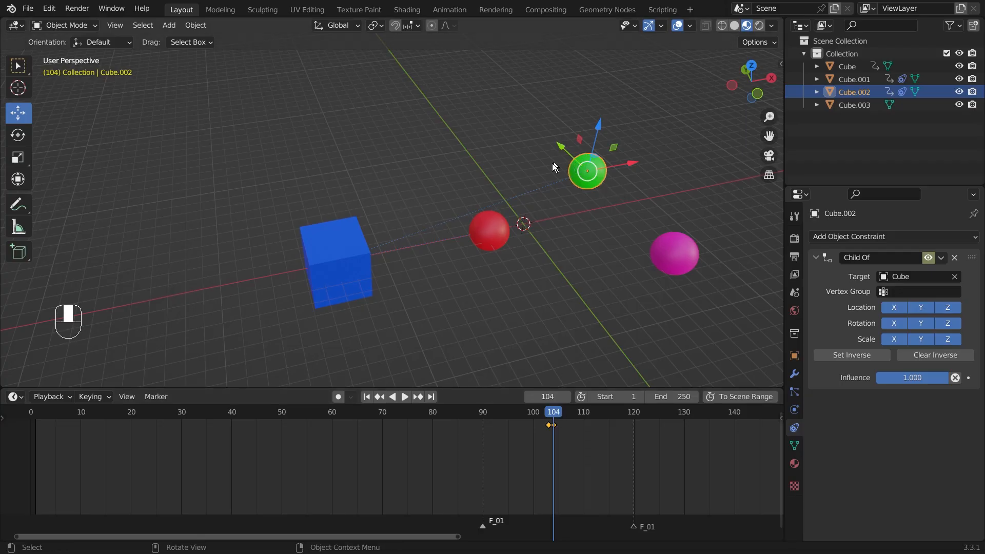
scroll(444, 321, down, 4)
scroll(446, 317, up, 1)
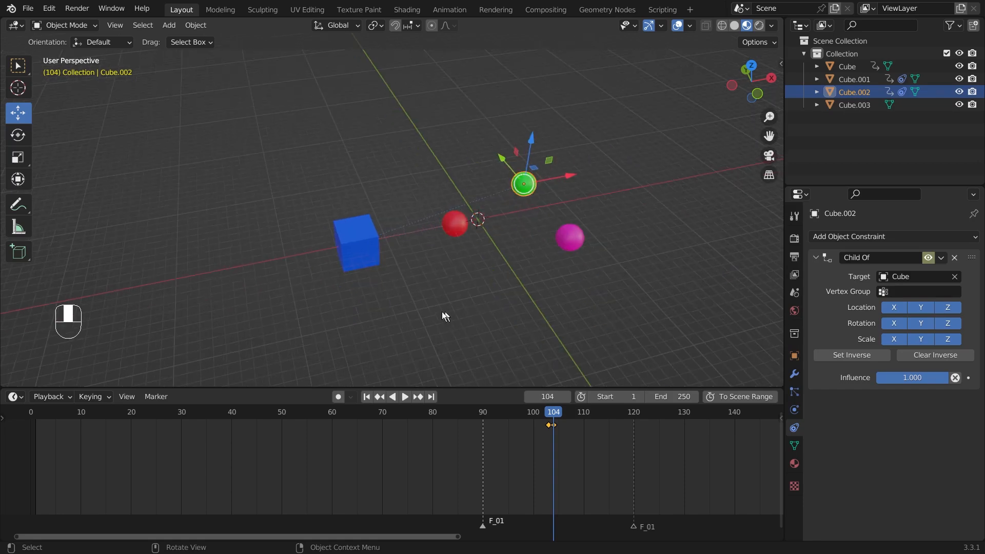
Play the animation from the beginning to check when the green sphere attaches to the blue cube.
drag(549, 406, 1, 442)
key(space)
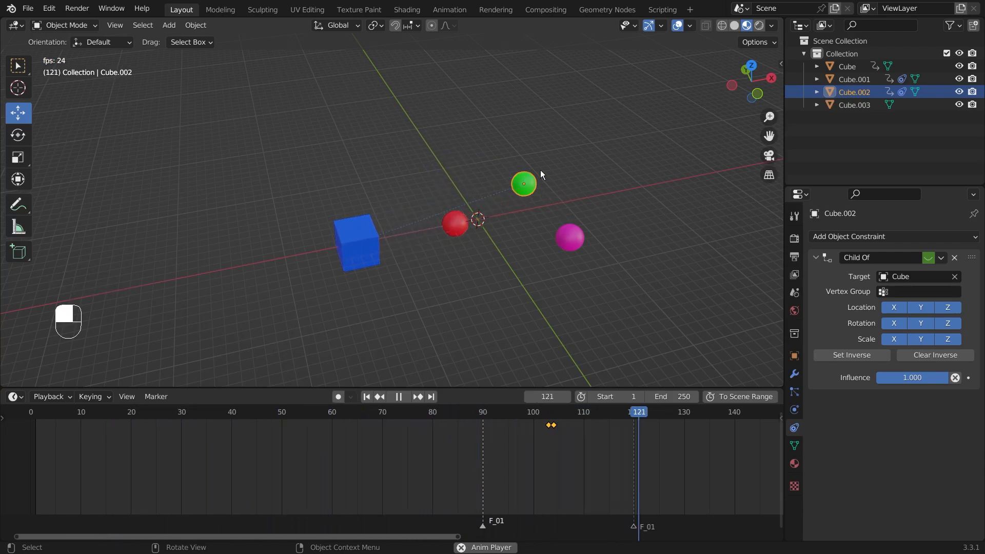
key(space)
scroll(595, 270, down, 3)
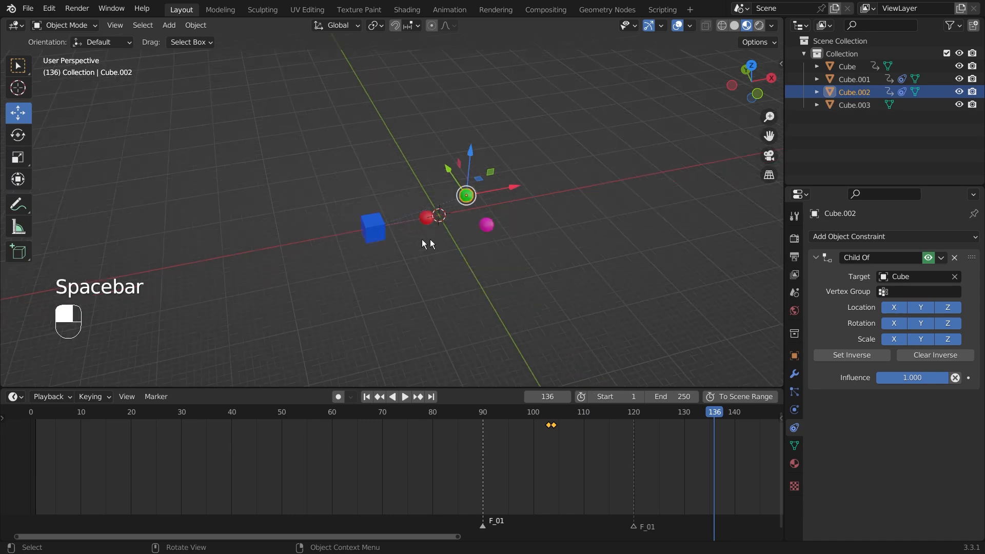
Try moving the blue cube back and forth along X at frame 136 to test how the attached spheres follow.
click(376, 229)
drag(416, 218, 328, 241)
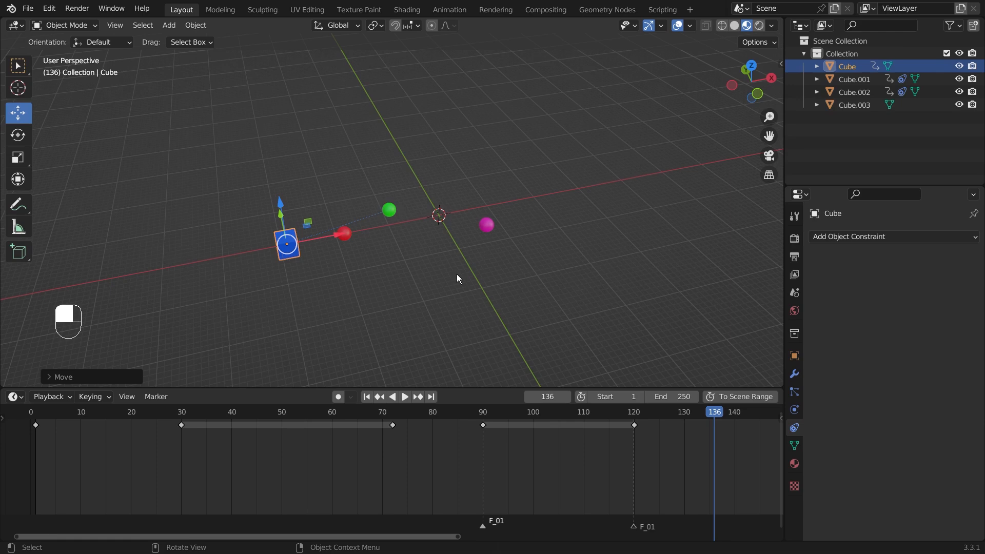
scroll(458, 273, up, 4)
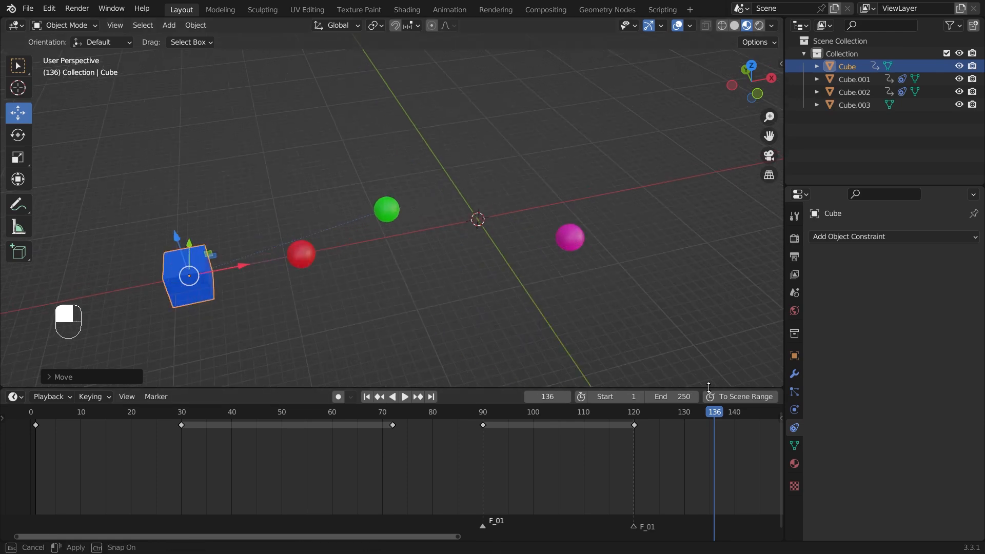
drag(247, 266, 429, 230)
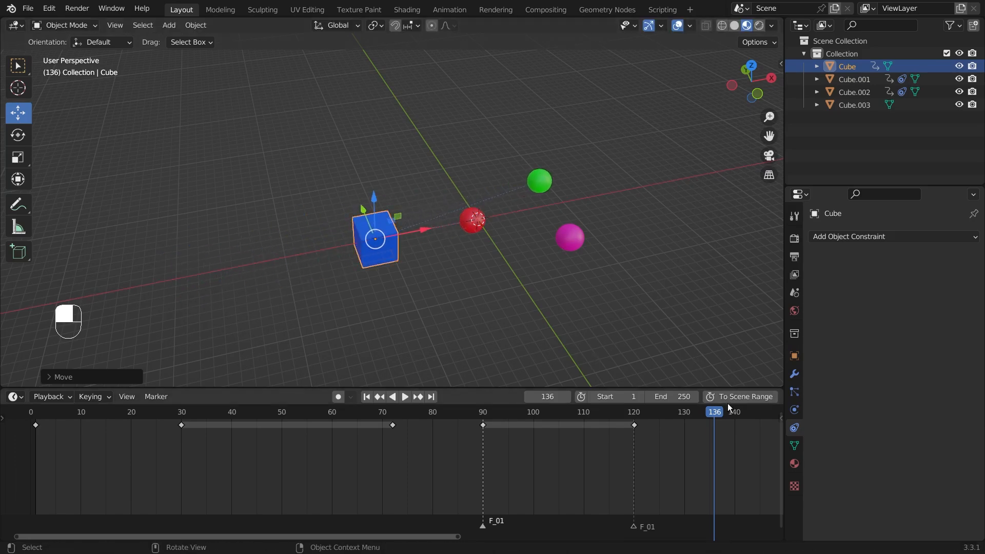
At frame 149, move the blue cube further along negative X and insert a keyframe for it.
click(698, 426)
scroll(691, 427, down, 3)
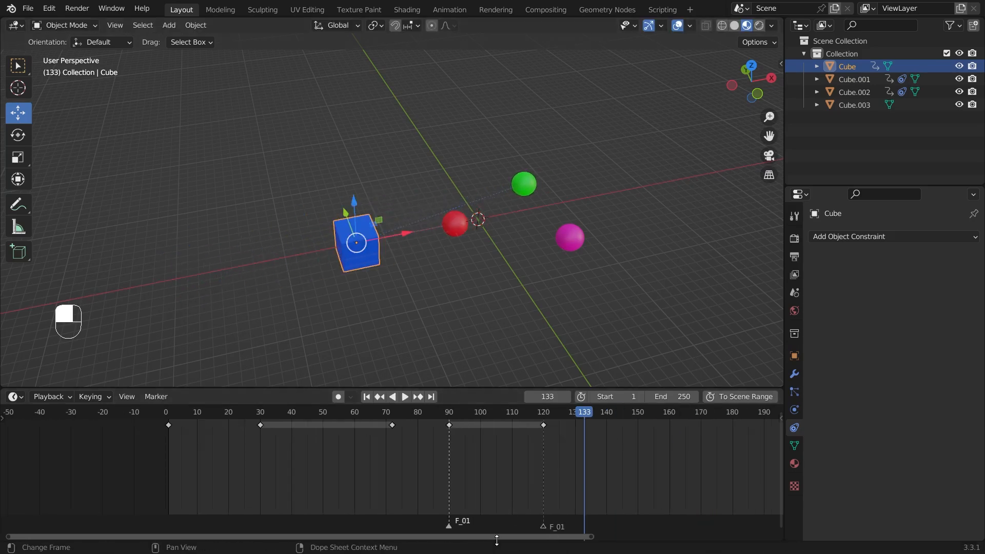
drag(502, 537, 611, 537)
drag(480, 414, 490, 411)
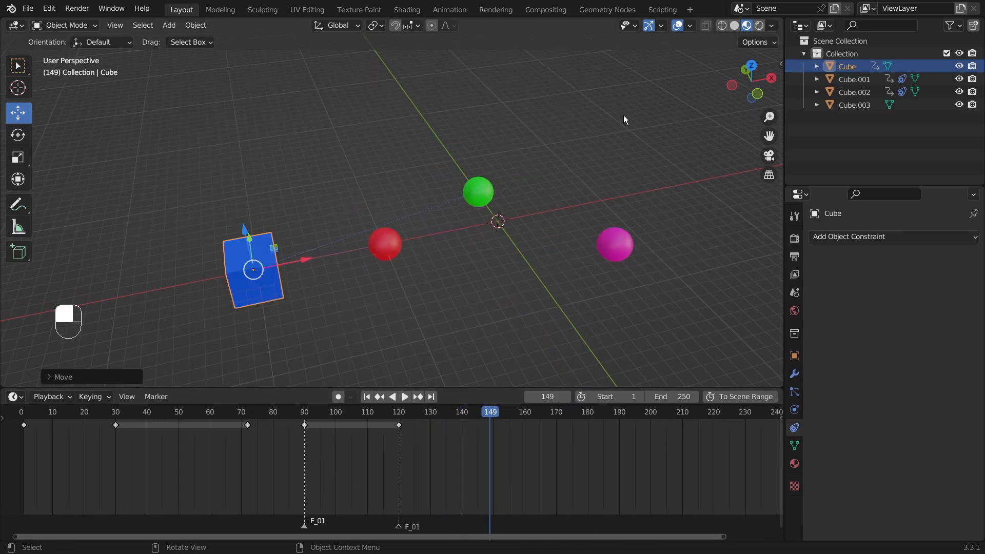
key(i)
click(624, 115)
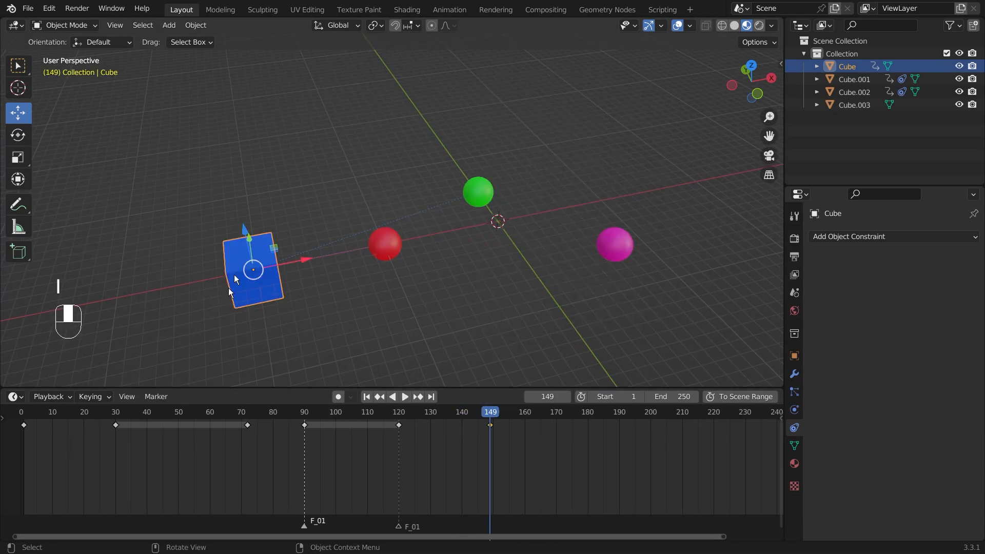
Duplicate the blue cube's keyframe from frame 149 to frame 200.
drag(474, 448, 523, 424)
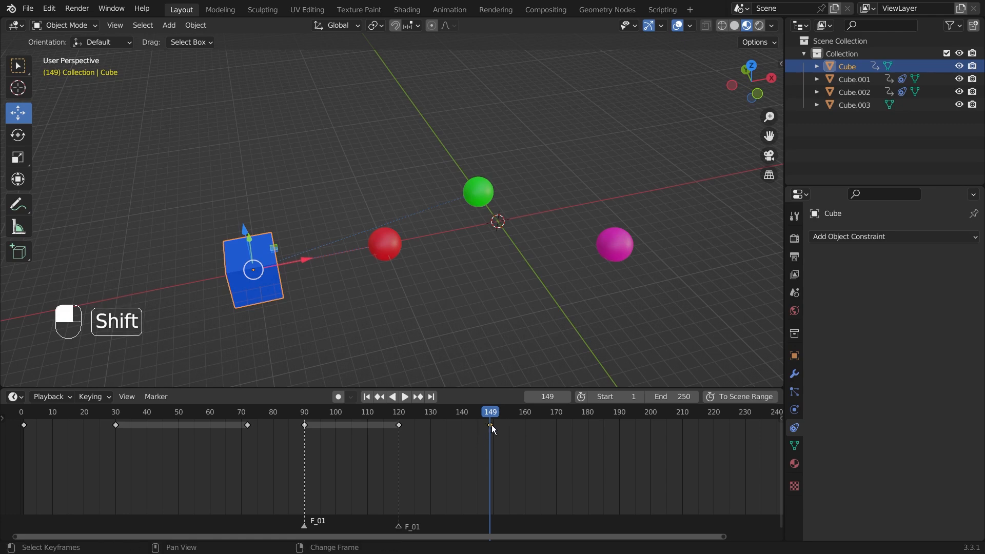
key(shift+d)
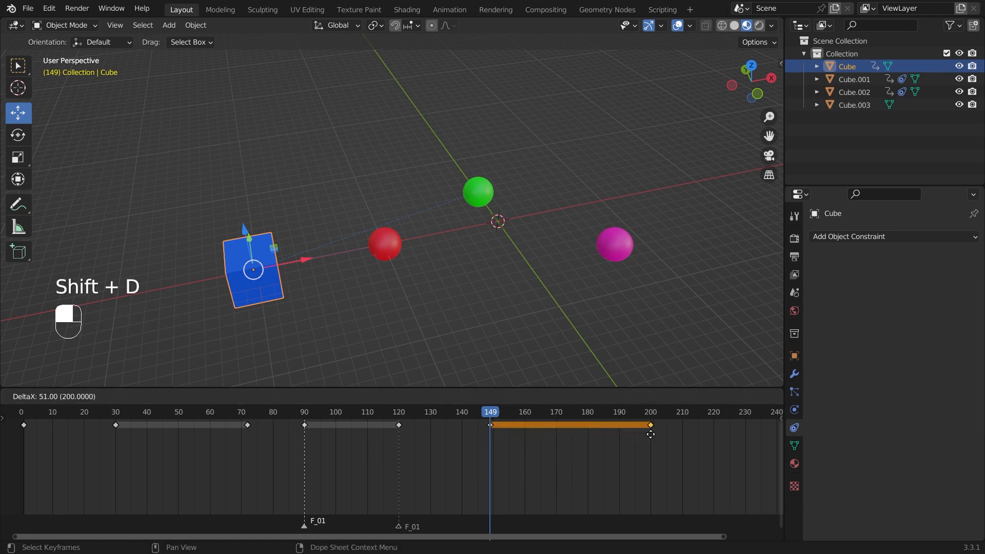
click(651, 433)
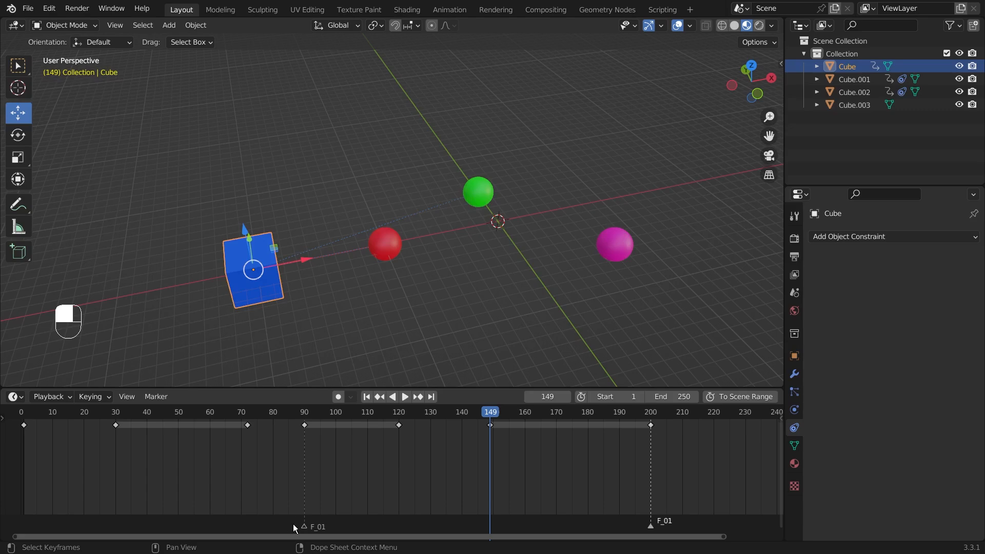
Move the F_01 timeline marker at frame 90 to frame 149.
click(303, 526)
key(g)
drag(487, 504, 492, 503)
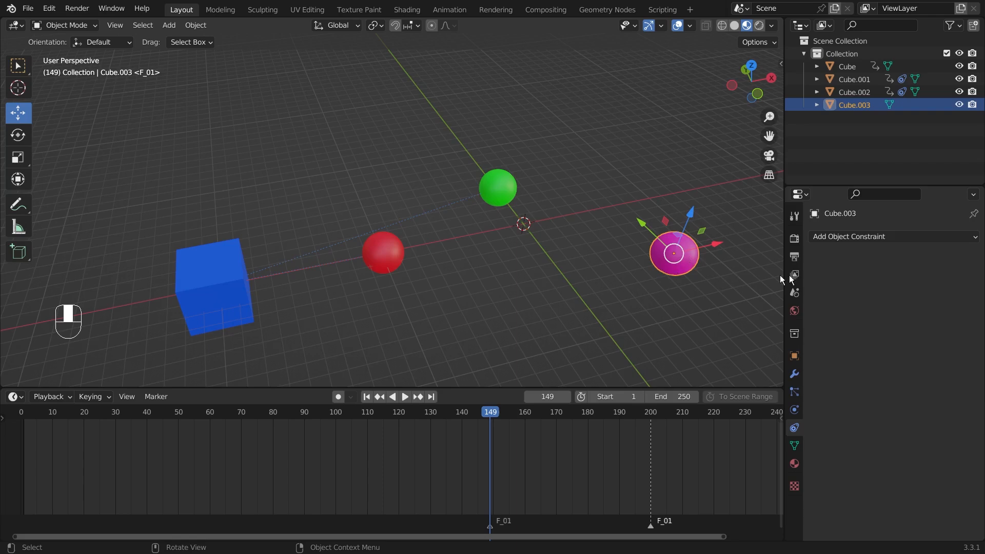
Add a Child Of constraint to the magenta sphere with the blue cube as its target.
click(884, 237)
click(935, 300)
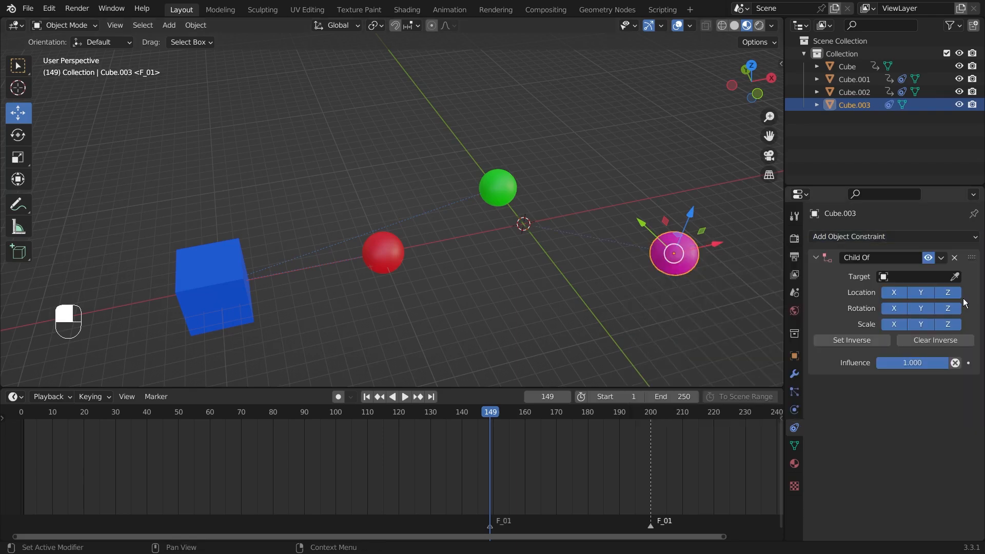
click(955, 276)
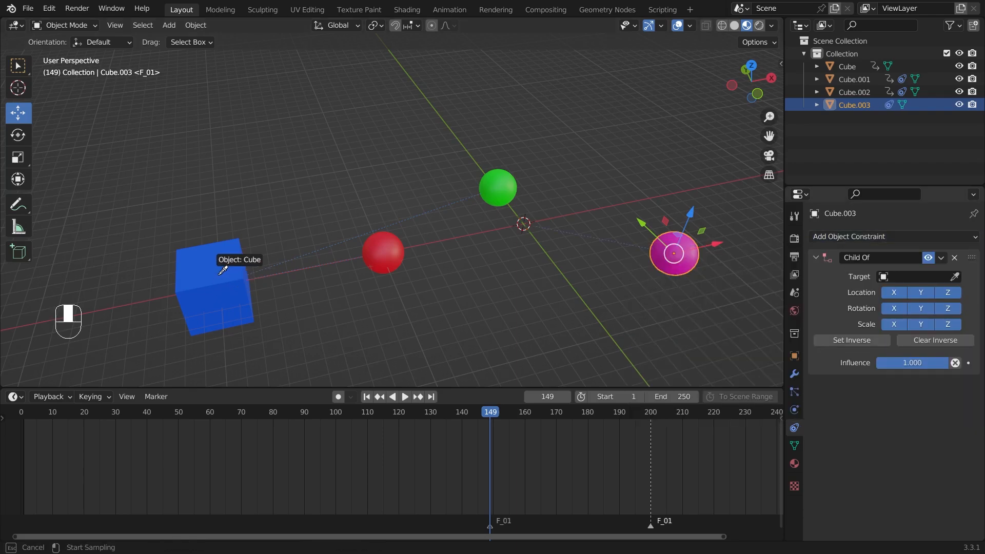
click(220, 280)
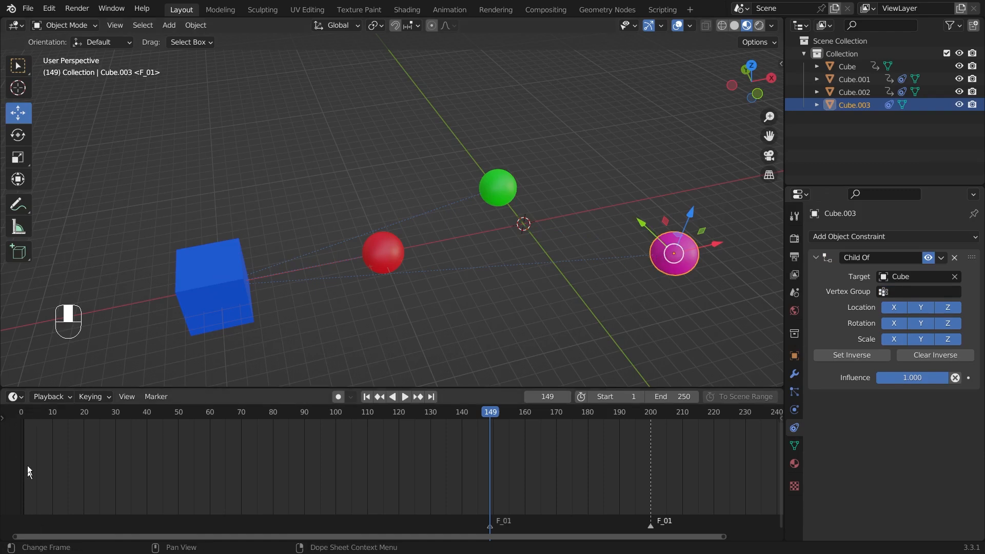
At frame 170, disable the magenta sphere's Child Of constraint and keyframe its enabled state.
drag(490, 412, 557, 412)
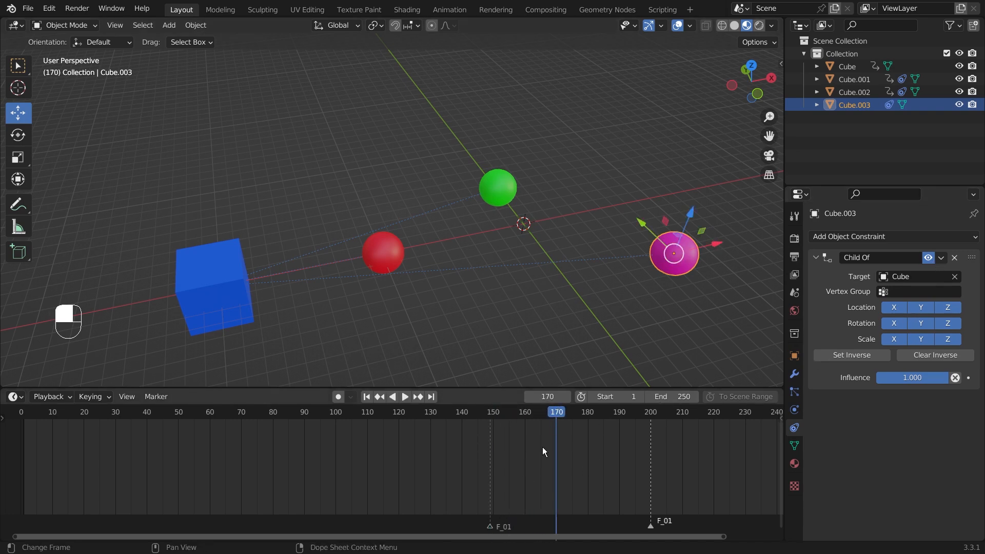
click(929, 258)
key(i)
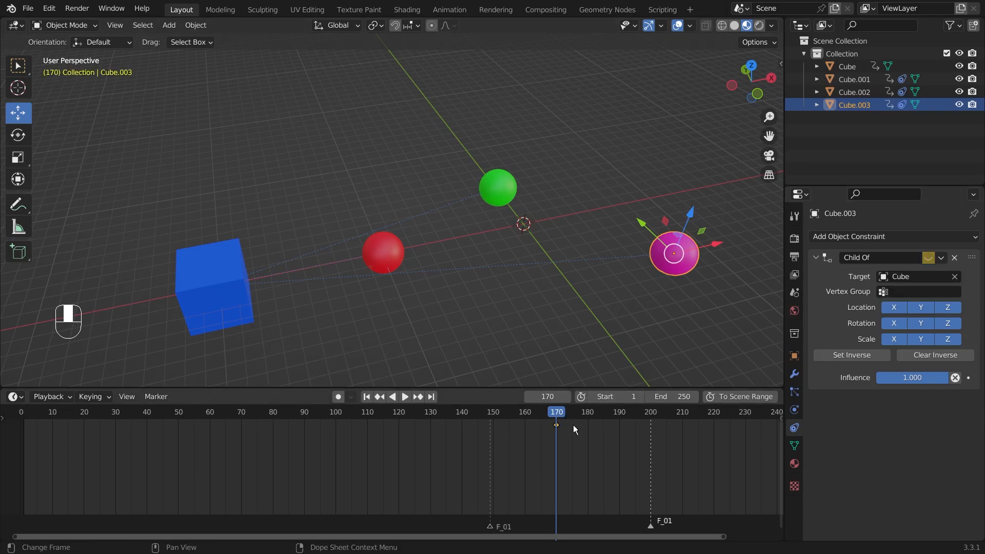
At frame 171, enable the magenta sphere's Child Of constraint and keyframe its enabled state.
key(Right)
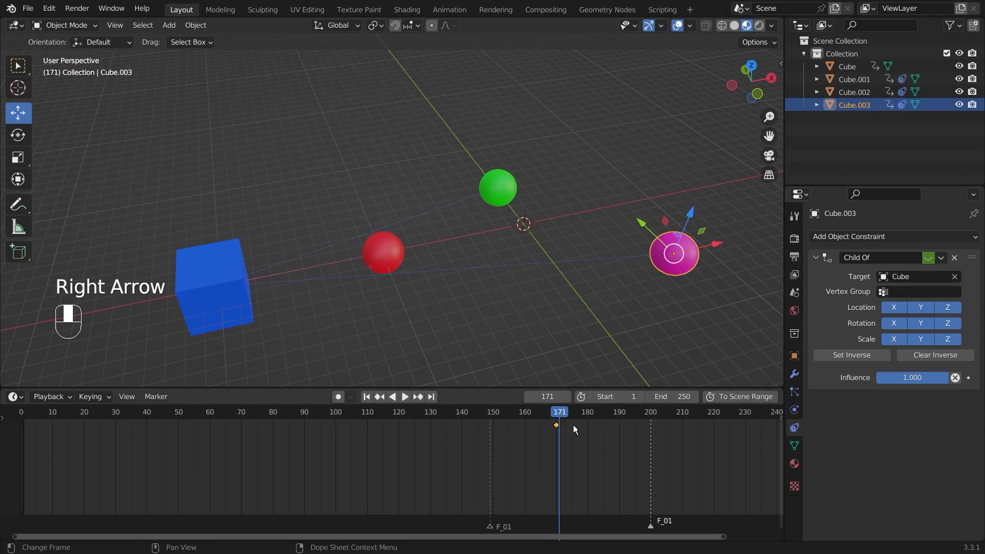
click(930, 256)
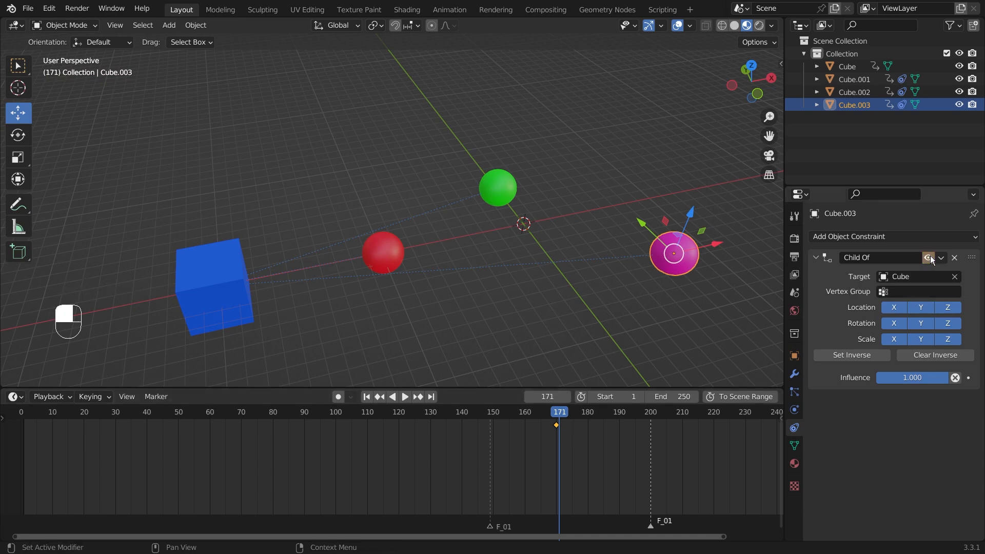
key(i)
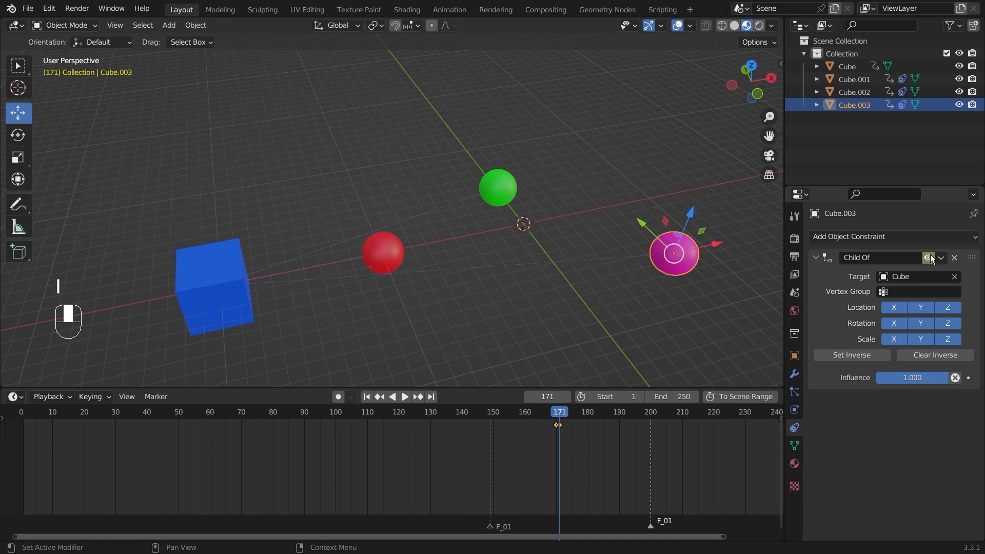
At frame 231, move the blue cube along negative X with its spheres and insert a keyframe for the cube.
key(Home)
key(space)
drag(608, 414, 674, 413)
key(space)
click(245, 294)
scroll(244, 294, down, 5)
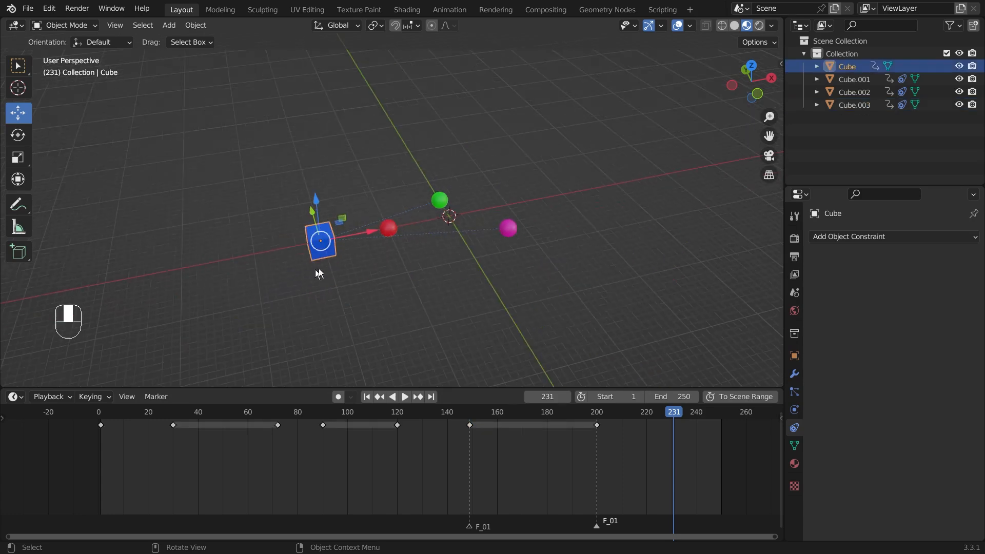
drag(365, 230, 311, 177)
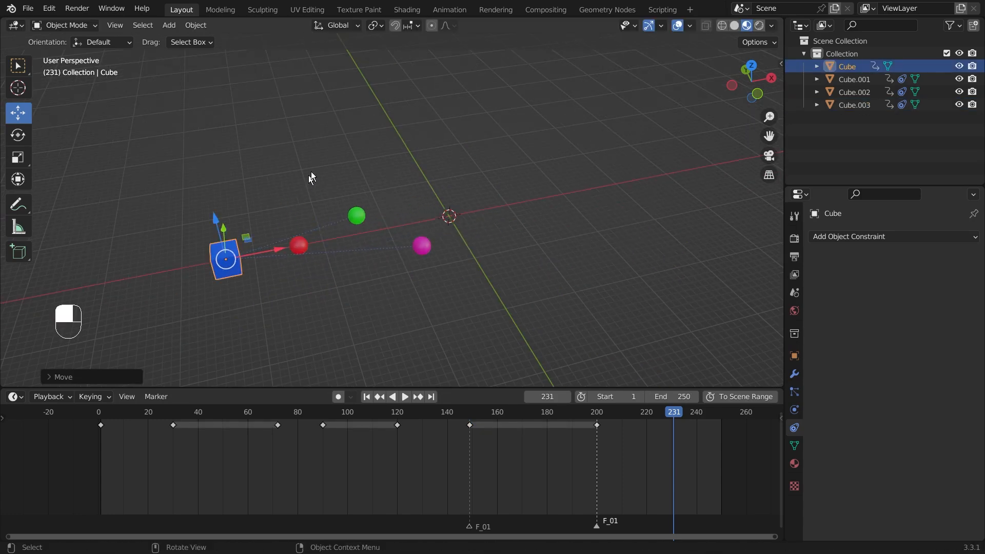
key(i)
click(329, 137)
scroll(387, 226, up, 1)
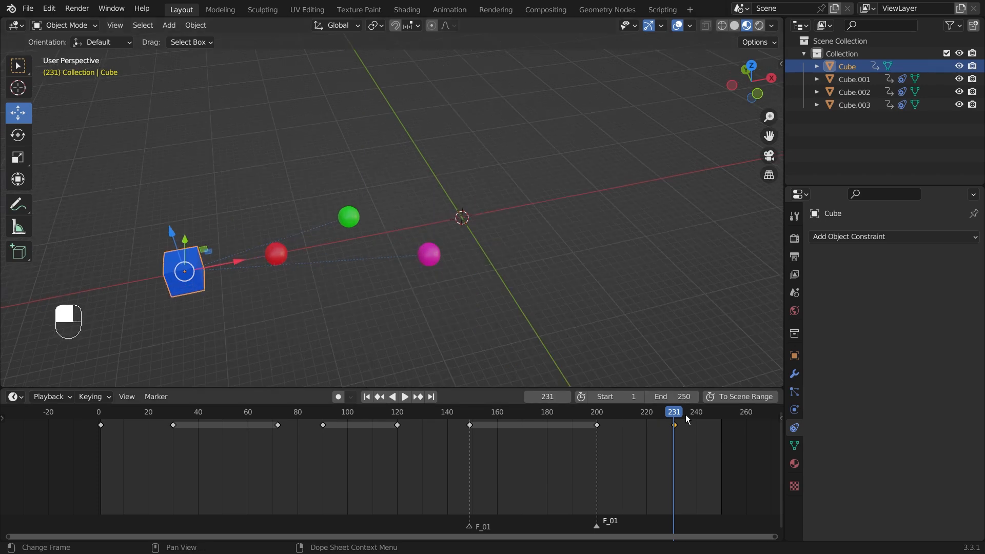
Play the whole animation from the start to review the cube picking up all three spheres.
key(shift+Left)
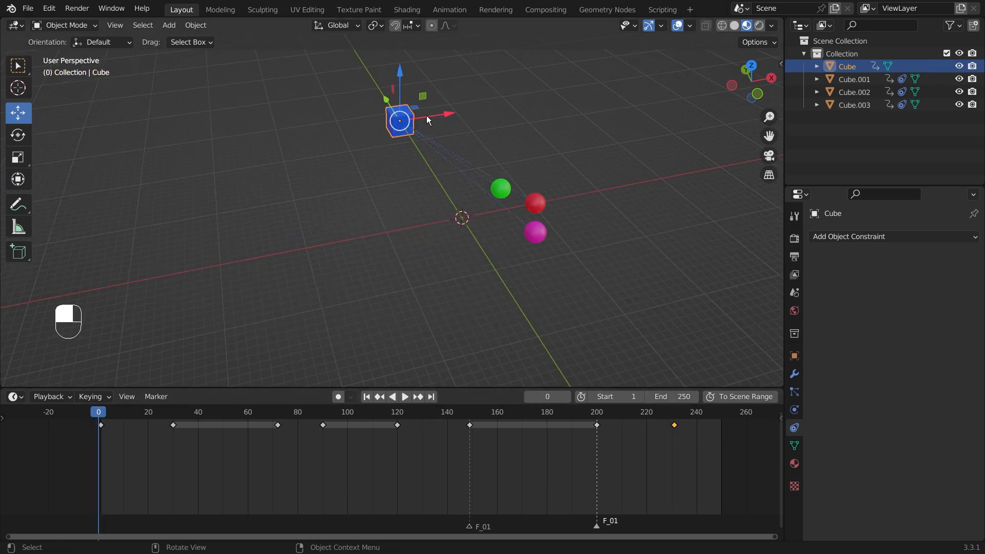
key(space)
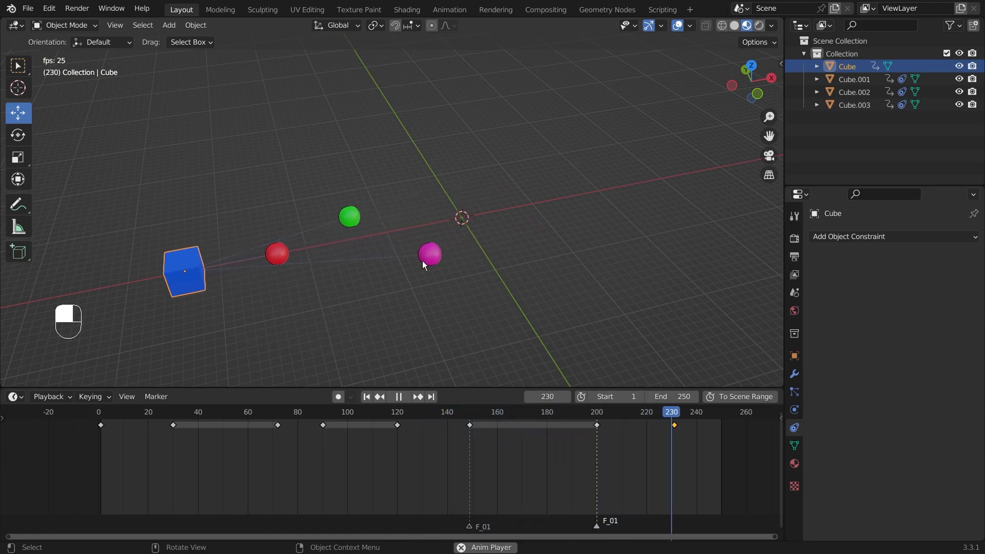
key(space)
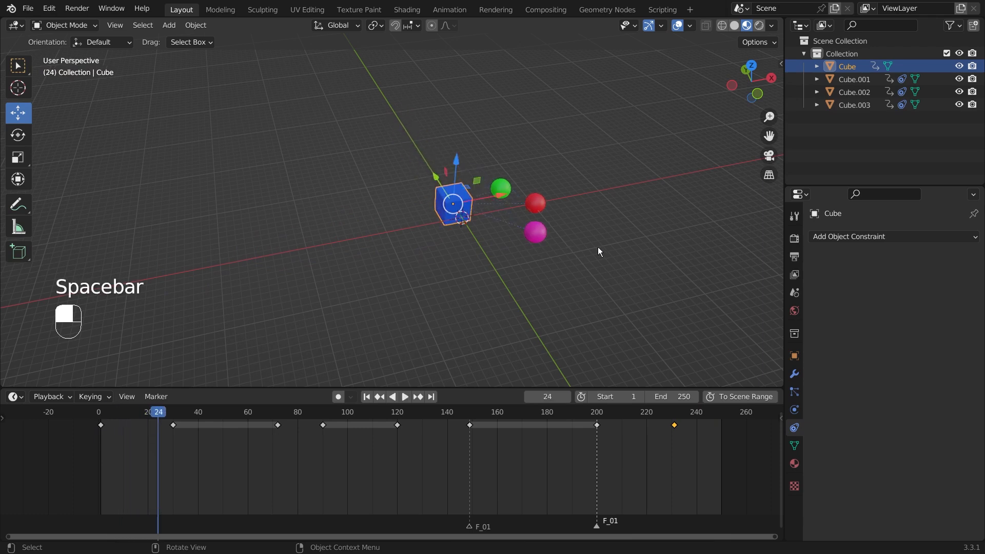
Set the scene's end frame to 346 and play the animation.
scroll(633, 462, down, 5)
click(633, 417)
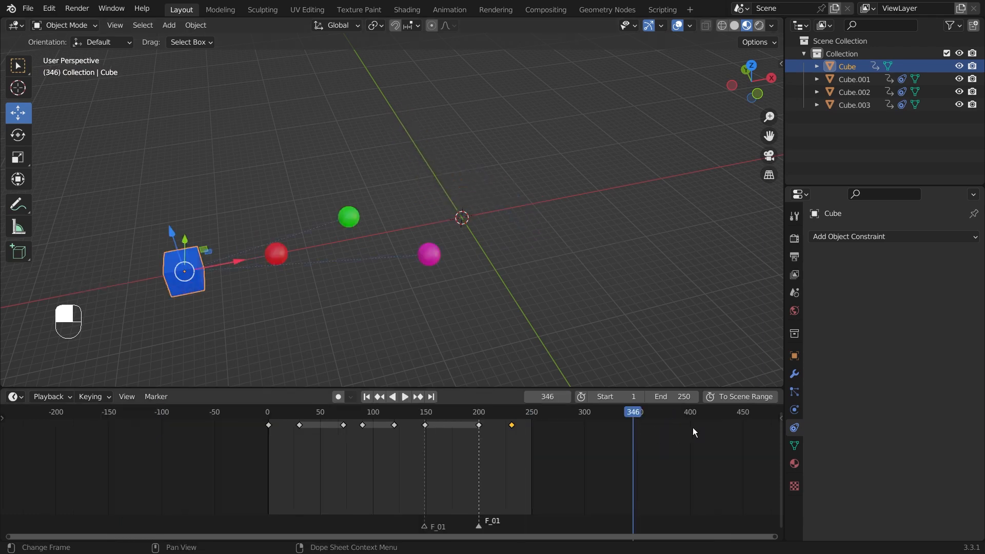
key(ctrl+End)
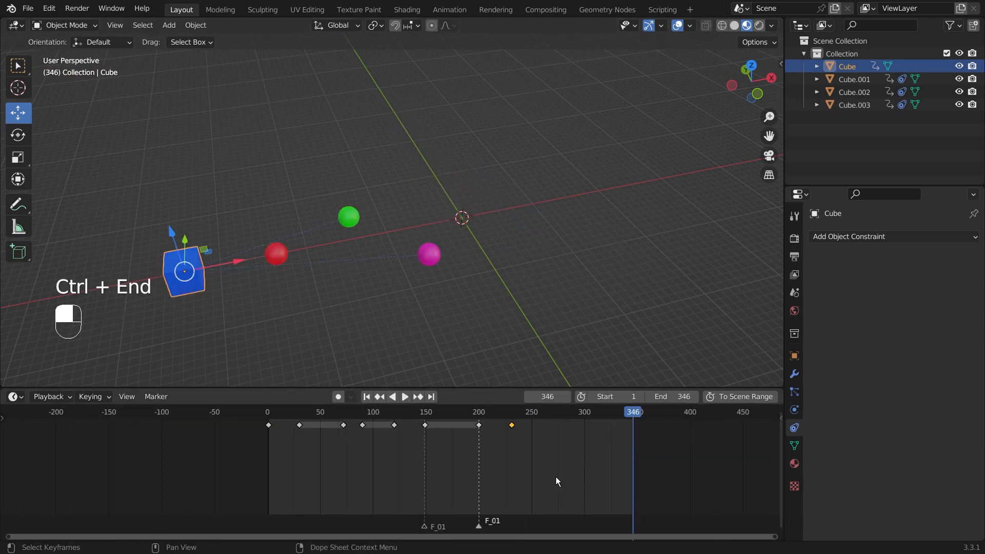
scroll(555, 476, up, 1)
click(520, 412)
key(space)
key(space)
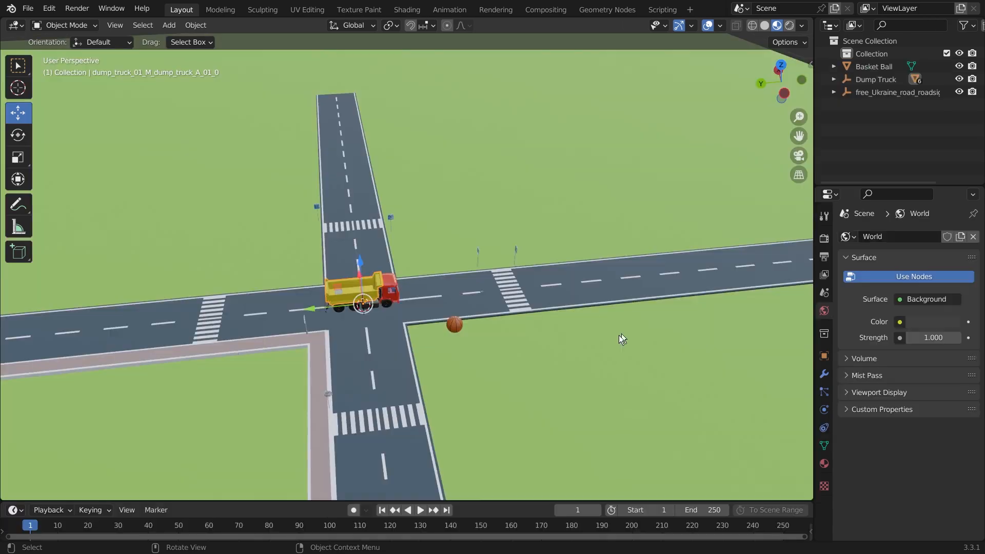
Examine the road scene with the dump truck and the basketball from several angles.
mouse_move(618, 334)
middle_down()
mouse_move(601, 343)
mouse_move(534, 328)
mouse_move(602, 311)
mouse_move(628, 324)
middle_up()
scroll(505, 313, up, 5)
click(476, 281)
middle_drag(525, 312, 477, 320)
scroll(511, 374, up, 3)
click(519, 417)
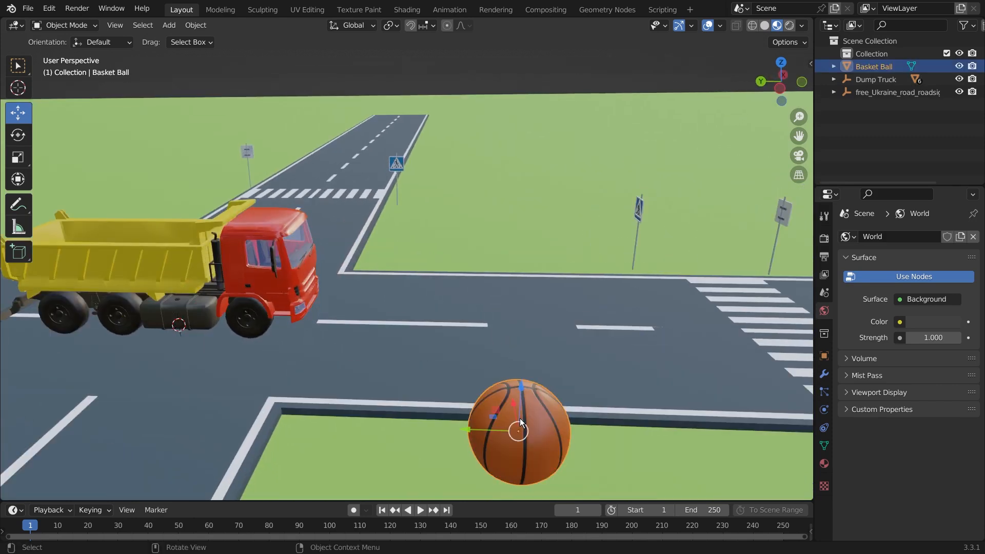
middle_drag(370, 377, 423, 380)
scroll(423, 380, down, 5)
middle_drag(280, 382, 380, 396)
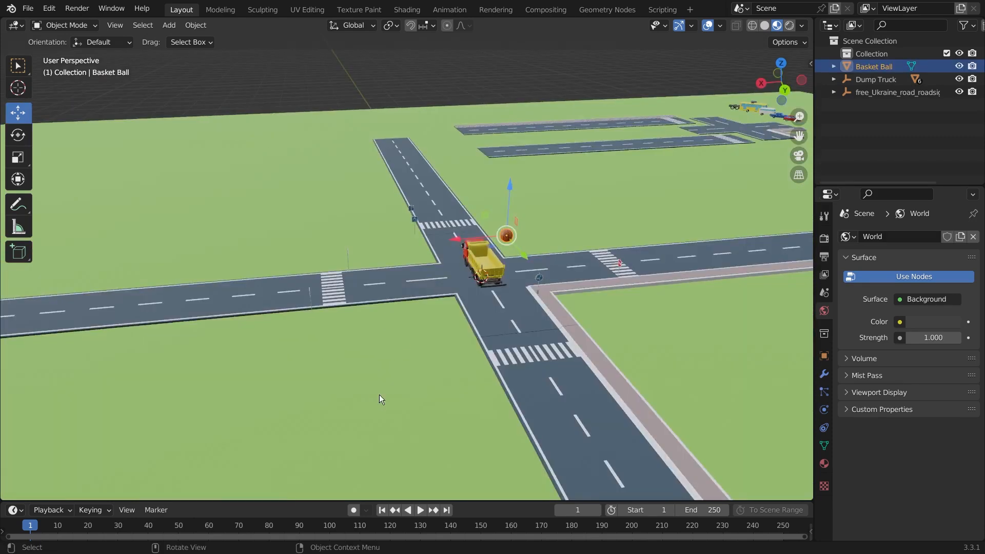
middle_drag(538, 320, 513, 325)
scroll(475, 331, down, 3)
scroll(555, 322, up, 3)
Duplicate the long crosswalk road segment about 66.7 m along the X axis so it continues from the road's far end.
shift+middle_drag(487, 143, 467, 313)
scroll(379, 293, up, 2)
click(356, 297)
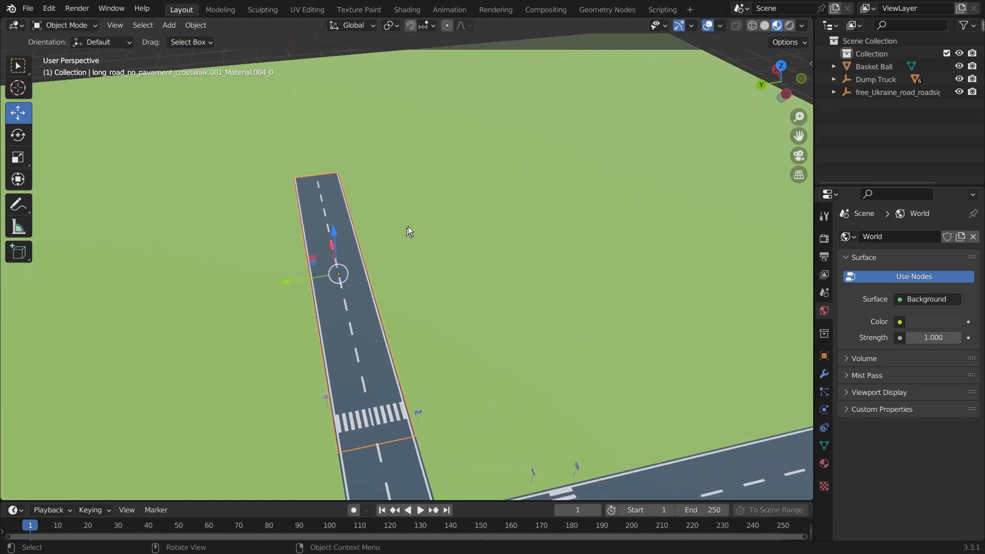
key(shift+d)
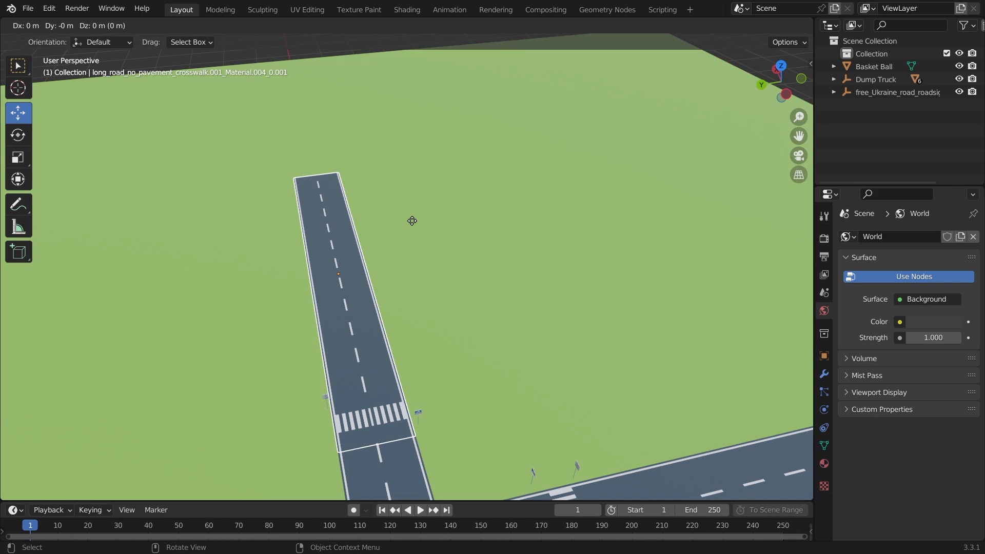
key(x)
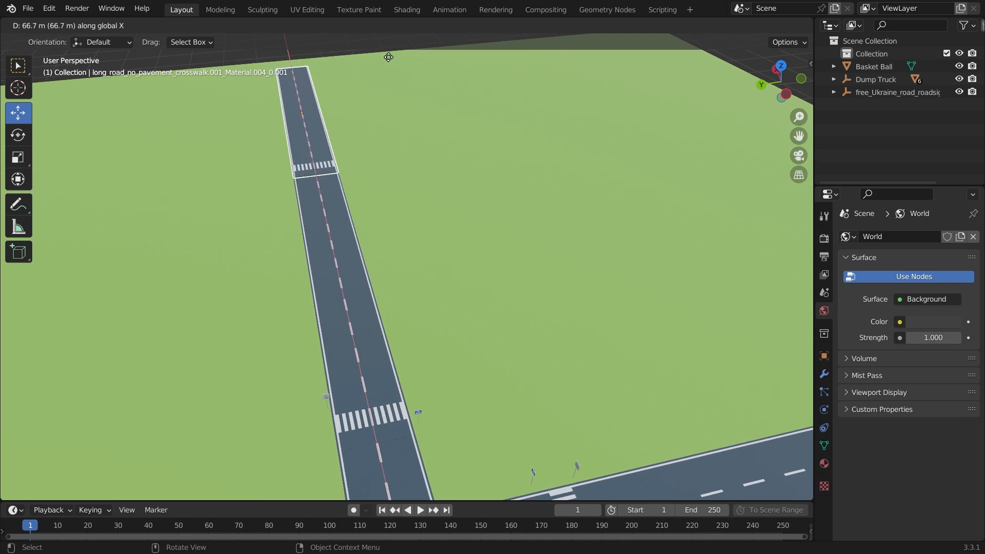
click(387, 61)
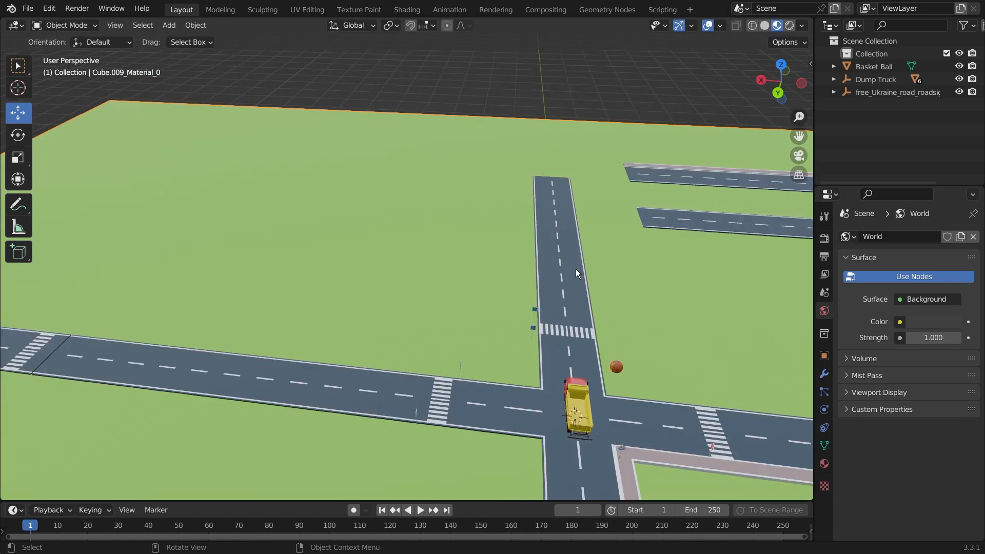
Duplicate the long crosswalk road segment ahead of the dump truck about -46.6 m along the Y axis to extend that road.
click(576, 269)
key(shift+d)
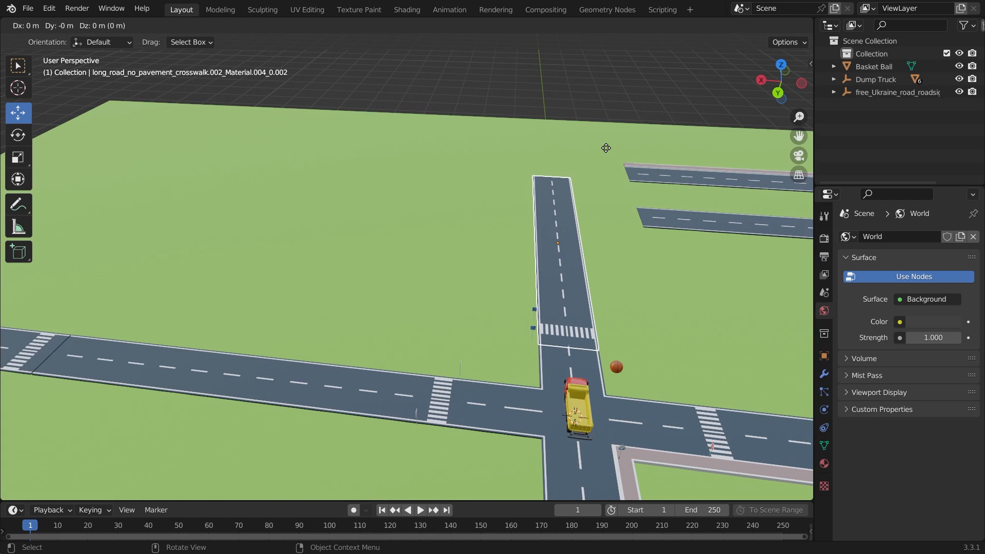
key(y)
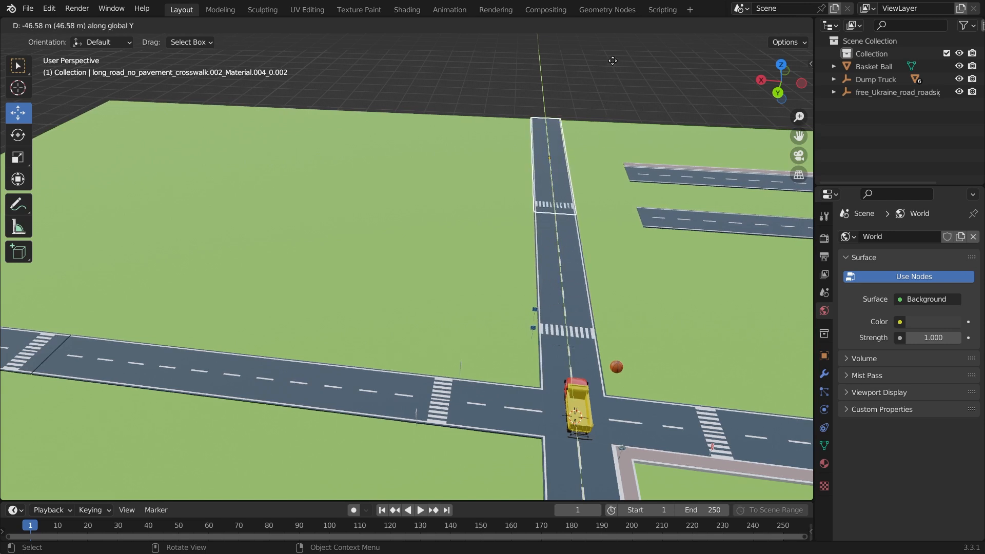
click(613, 60)
Examine the dump truck's separate parts by selecting its body, wheels and chassis one at a time.
middle_drag(635, 67, 526, 314)
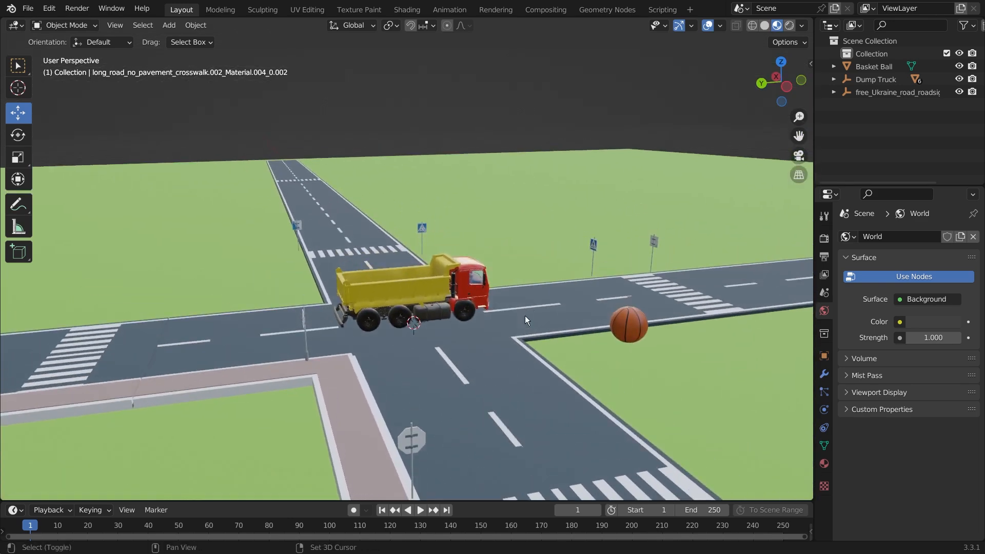
scroll(526, 314, up, 6)
middle_drag(506, 346, 564, 346)
scroll(538, 305, down, 5)
scroll(508, 313, up, 2)
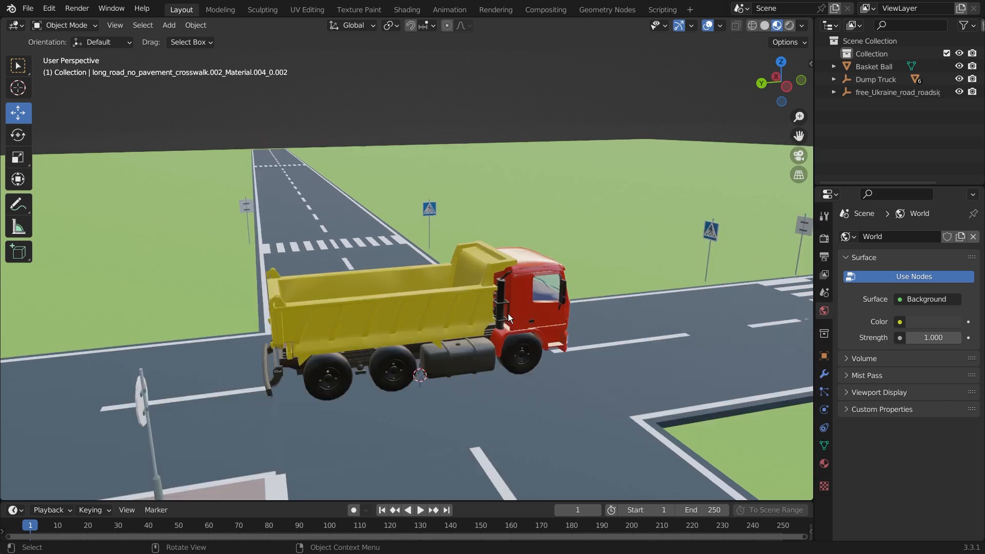
click(523, 306)
click(313, 375)
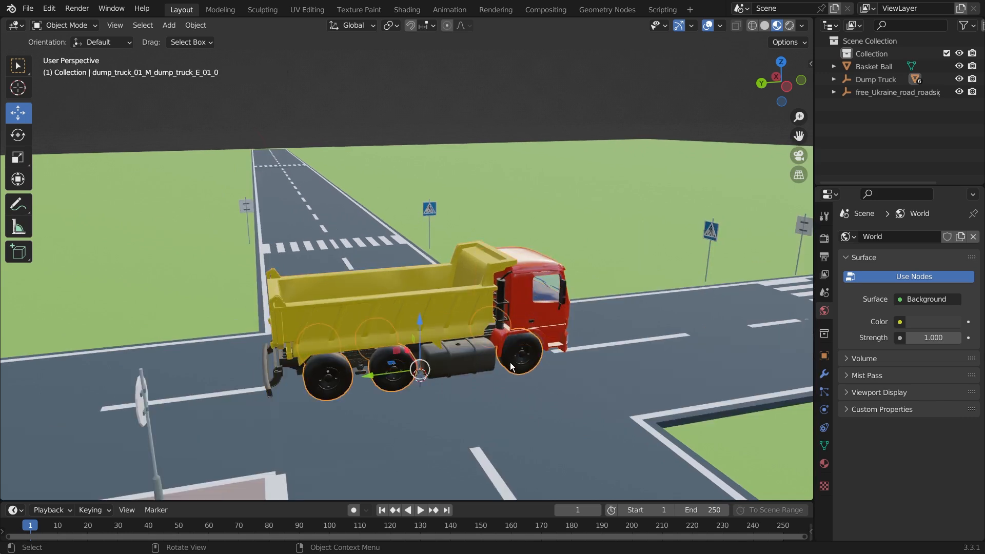
click(485, 377)
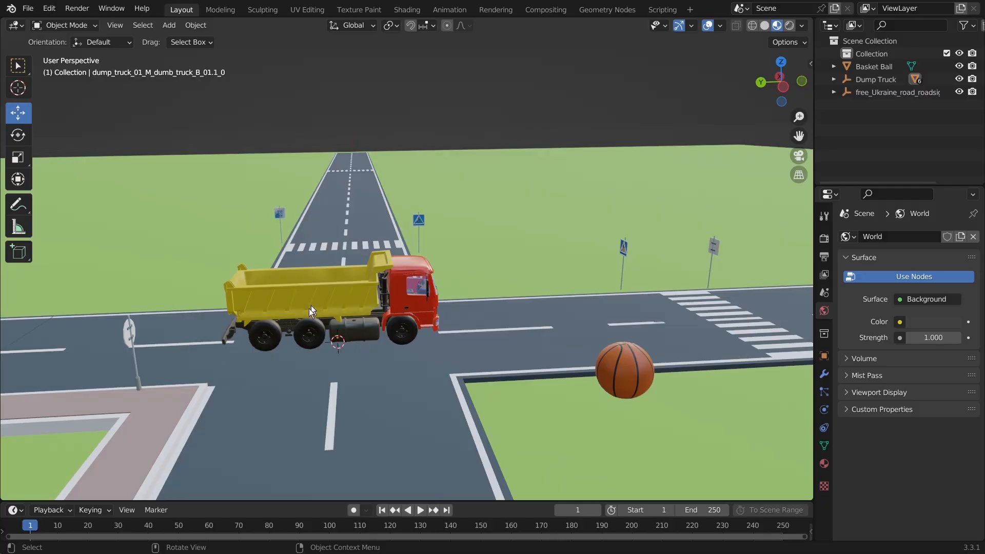
click(329, 306)
click(423, 309)
click(402, 329)
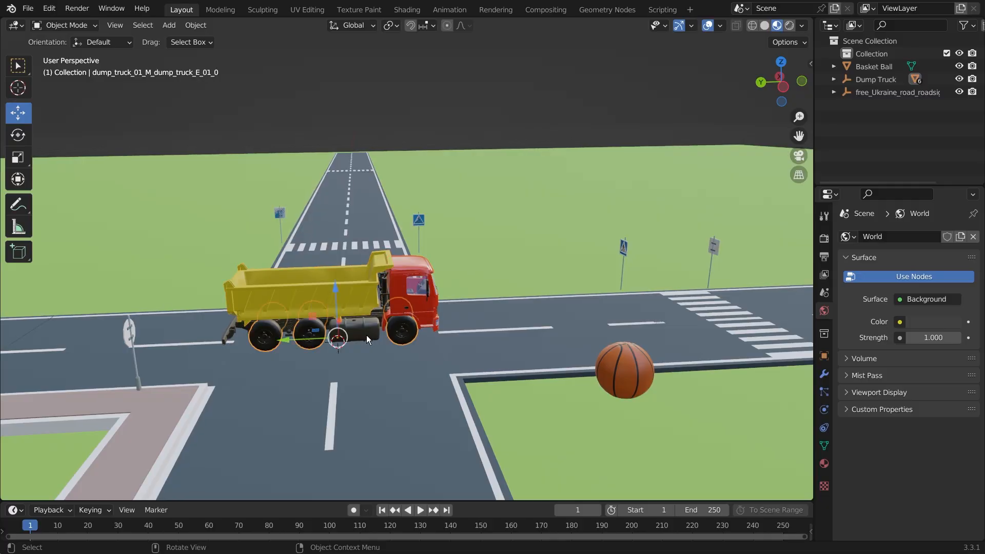
scroll(353, 346, up, 5)
scroll(354, 346, up, 3)
scroll(353, 346, down, 3)
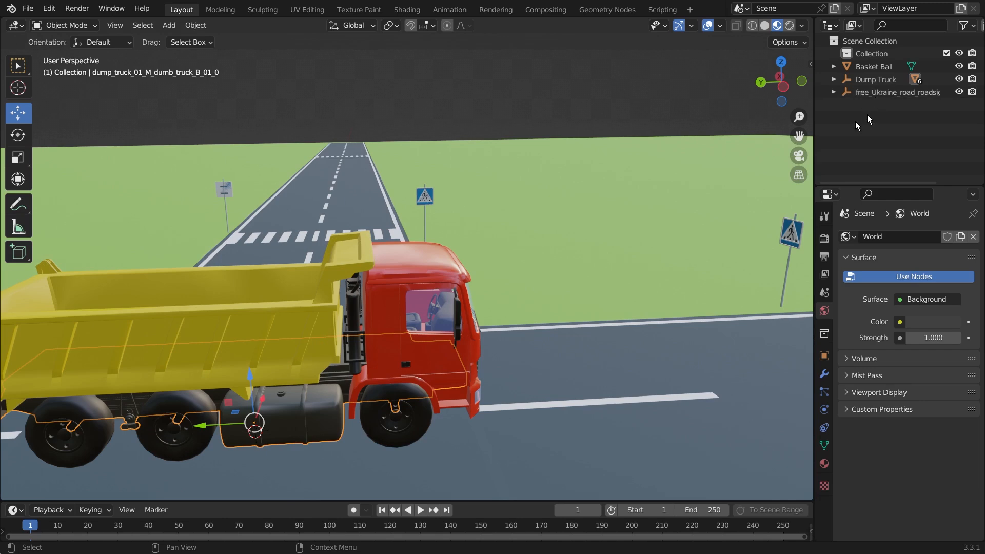
scroll(651, 238, down, 3)
Select the Dump Truck parent object together with its whole hierarchy to inspect the complete vehicle.
click(873, 80)
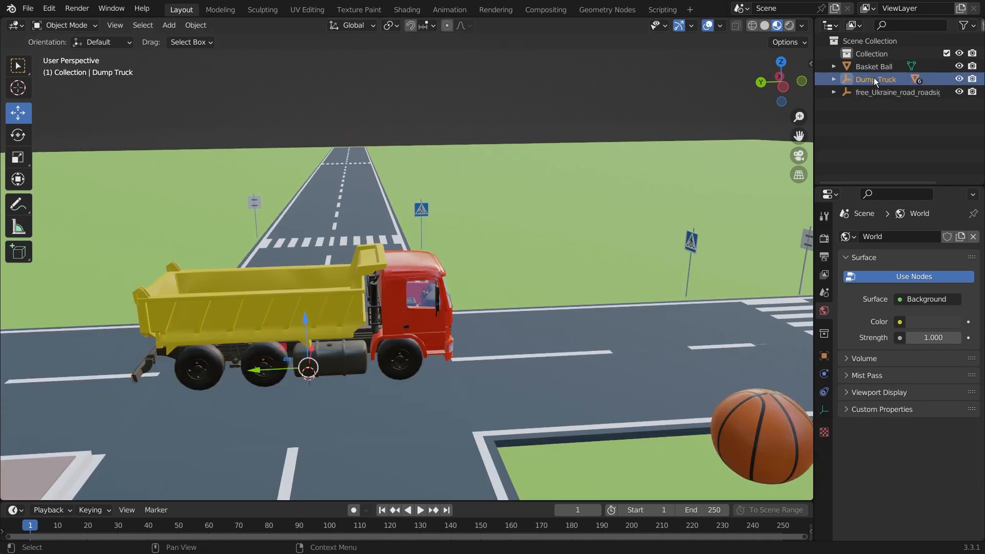
right_click(876, 81)
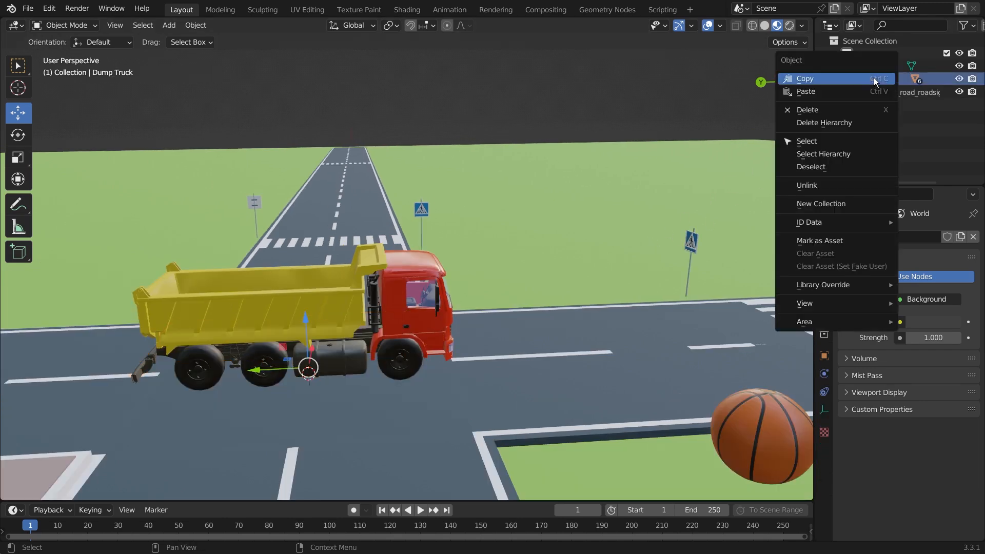
click(841, 154)
scroll(330, 341, up, 4)
scroll(301, 350, down, 3)
scroll(302, 350, up, 2)
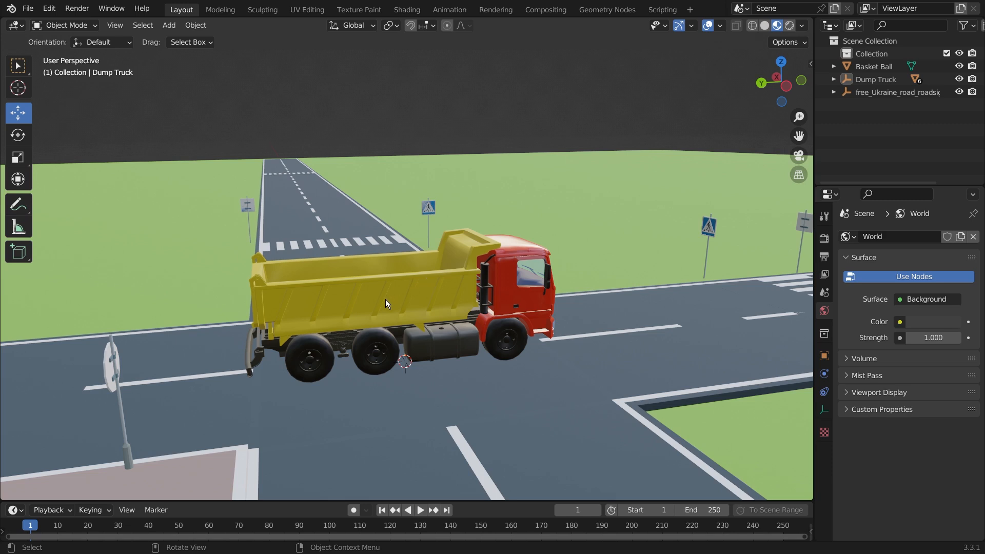
Add a Plain Axes empty at the 3D cursor beneath the dump truck.
key(shift+a)
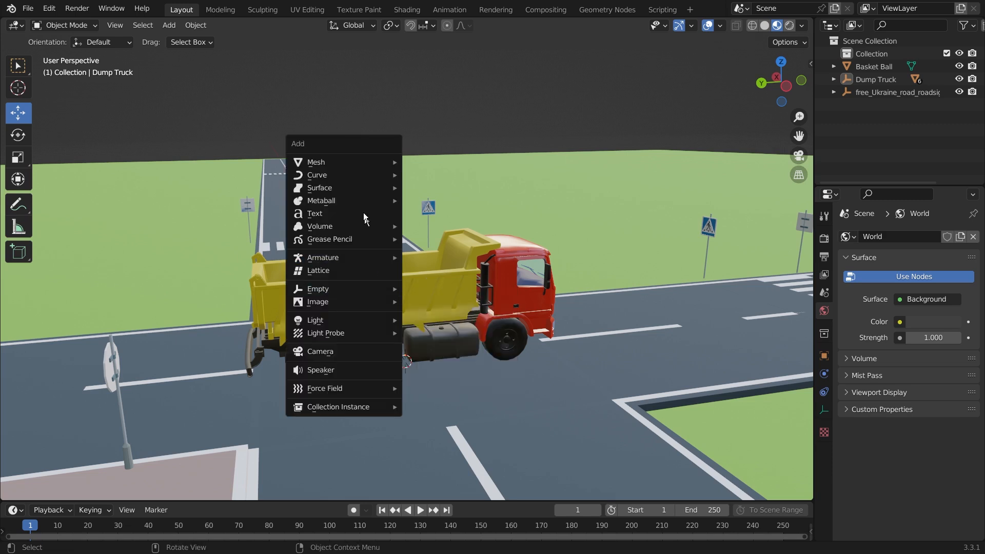
mouse_move(367, 289)
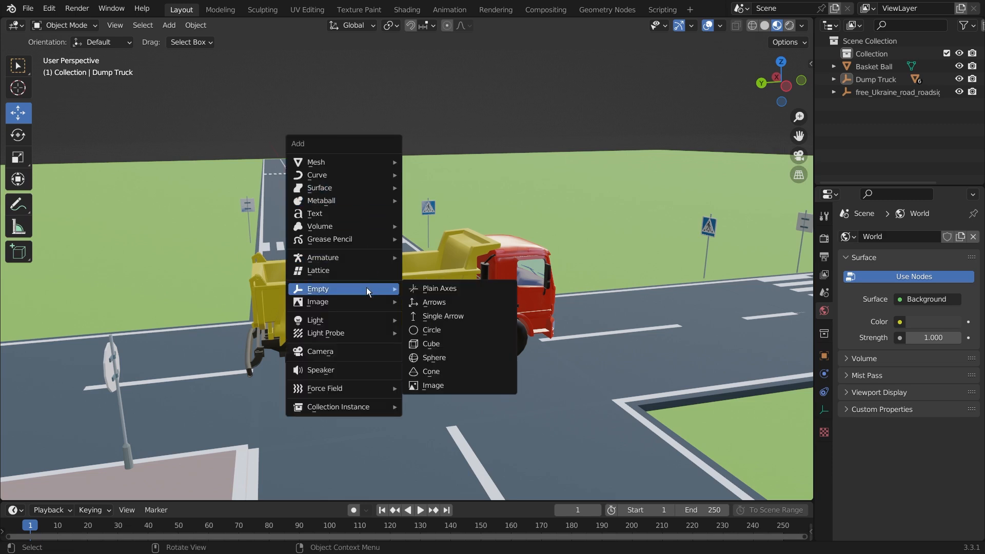
click(456, 290)
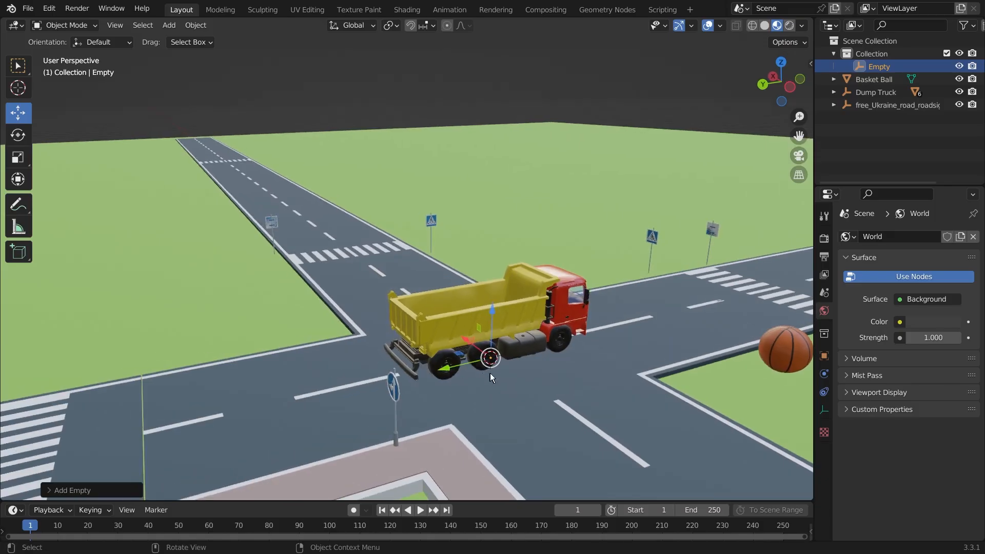
Place the 3D cursor inside the truck's yellow bed and snap the empty to it.
scroll(491, 374, up, 4)
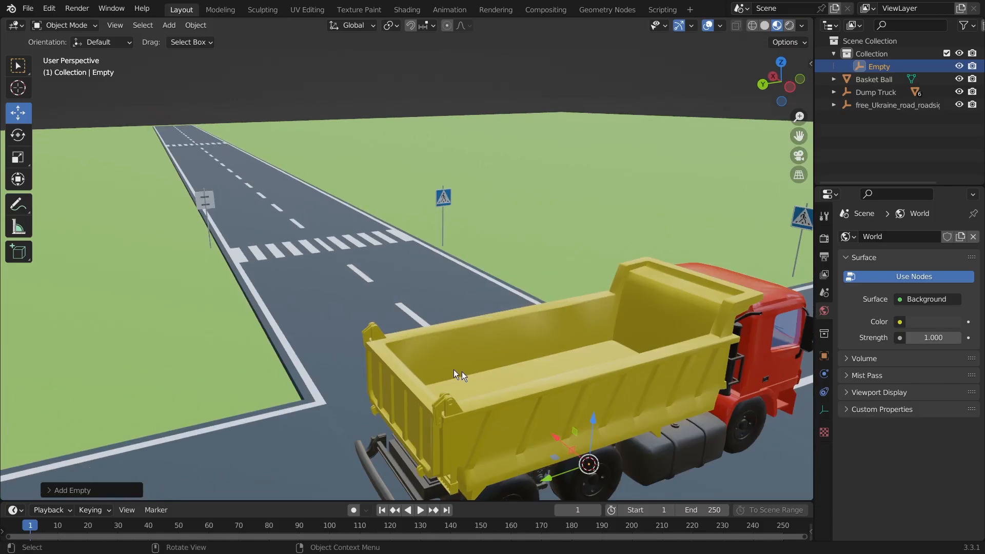
click(18, 89)
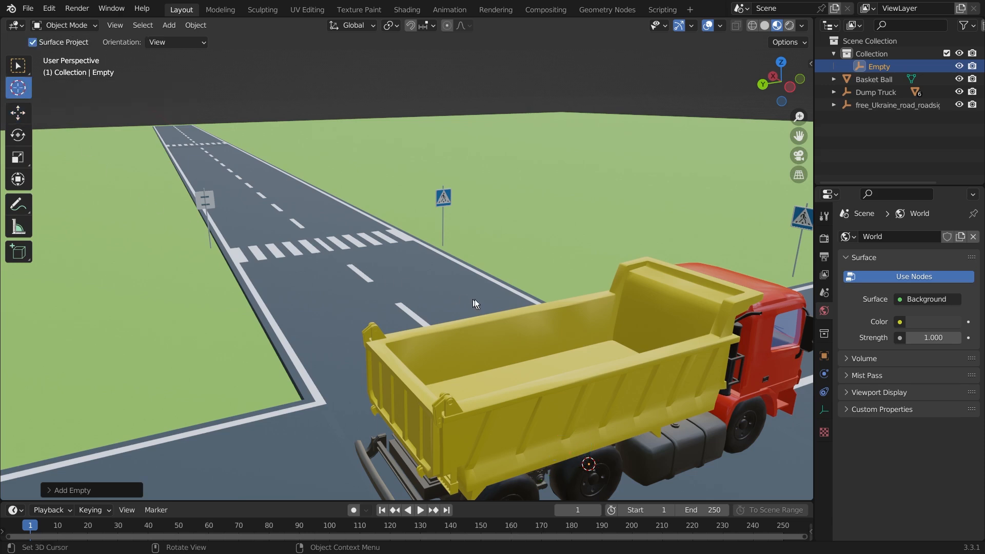
click(573, 343)
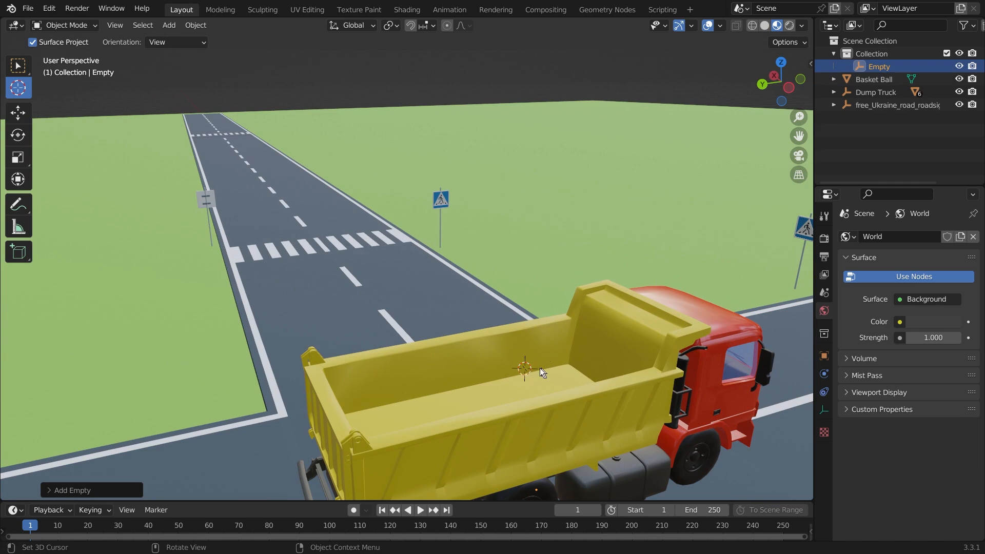
click(884, 70)
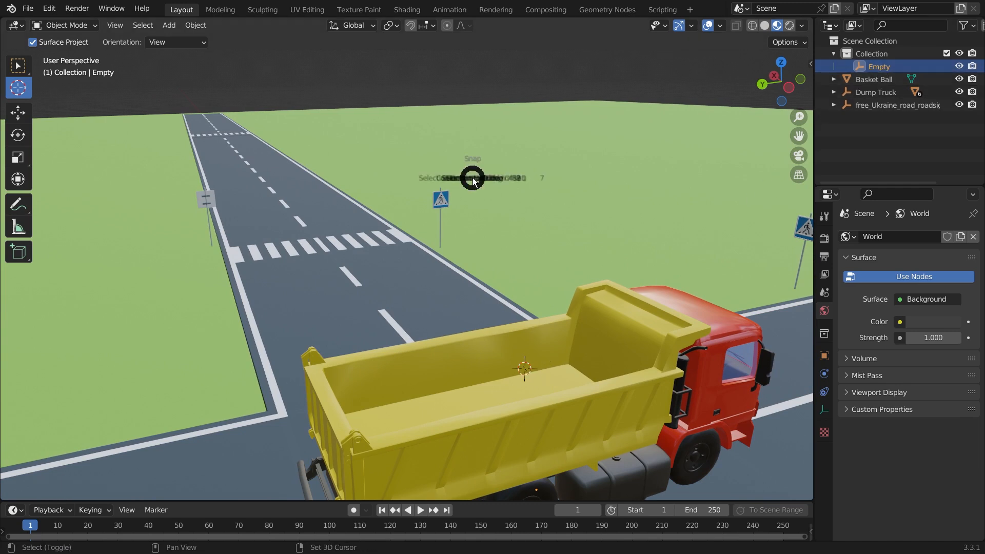
key(shift+s)
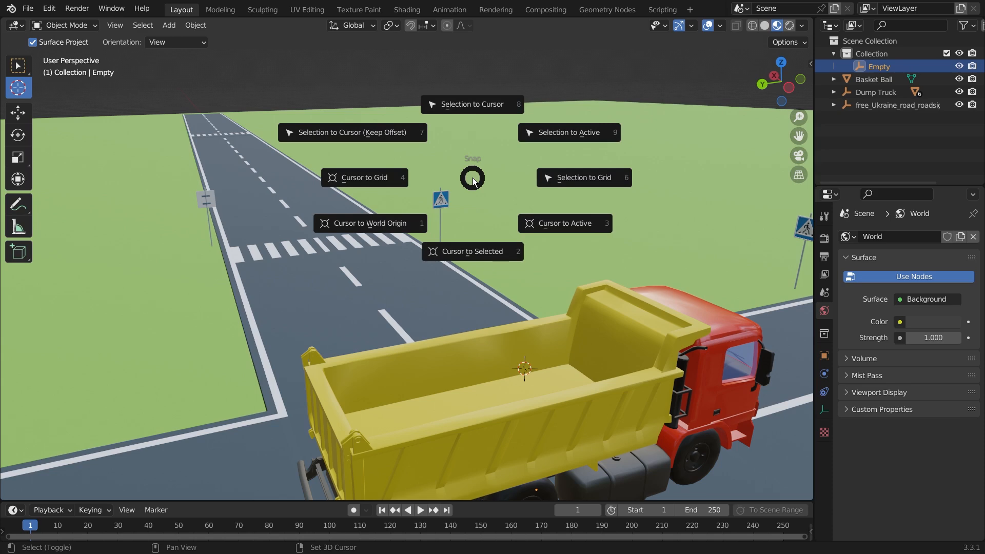
click(470, 105)
Return the 3D cursor to the world origin, leaving the Move tool active for the empty.
middle_drag(531, 375, 461, 266)
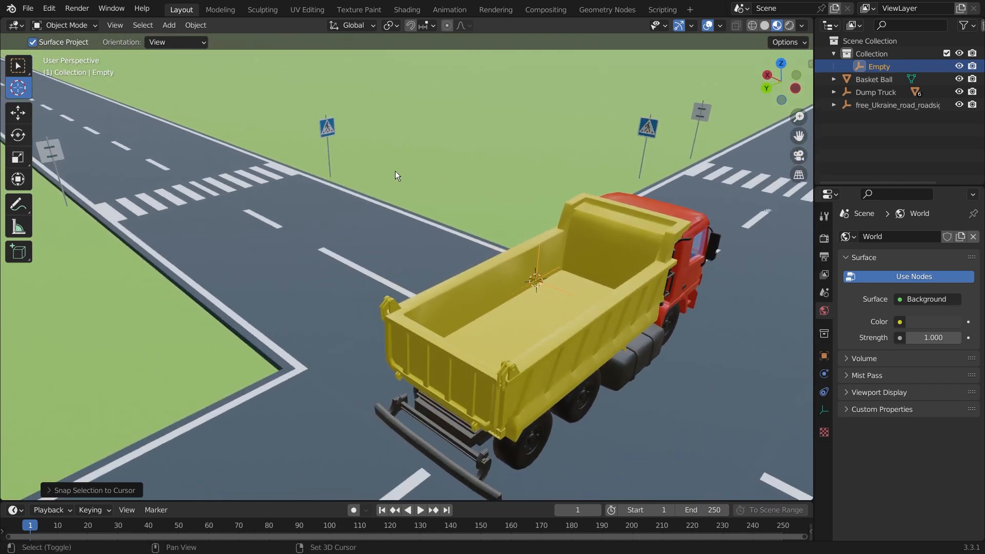
key(shift+s)
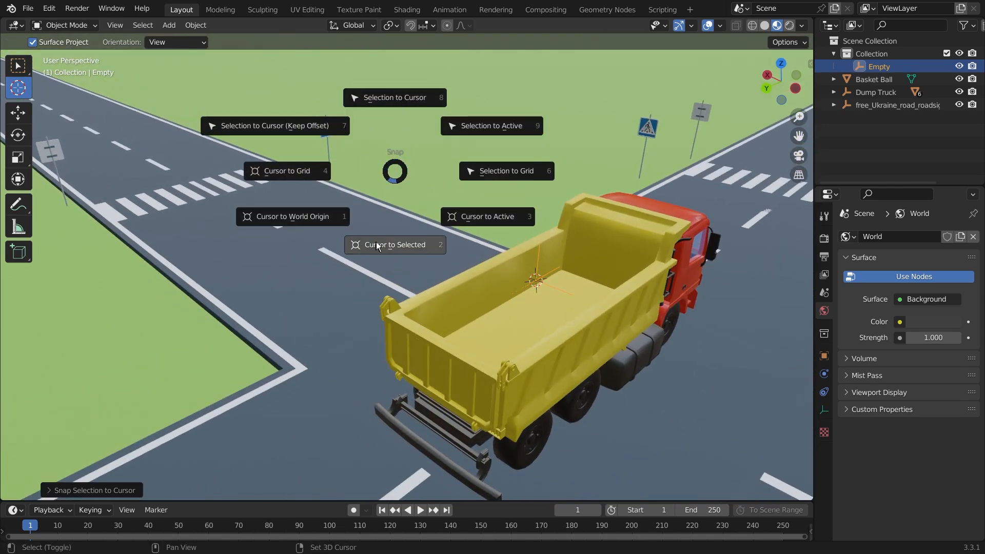
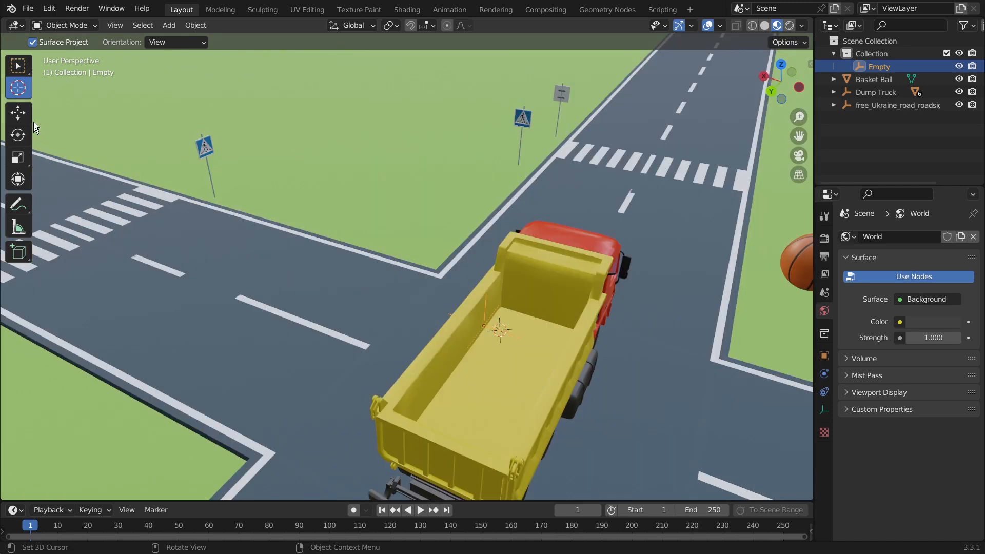
click(20, 117)
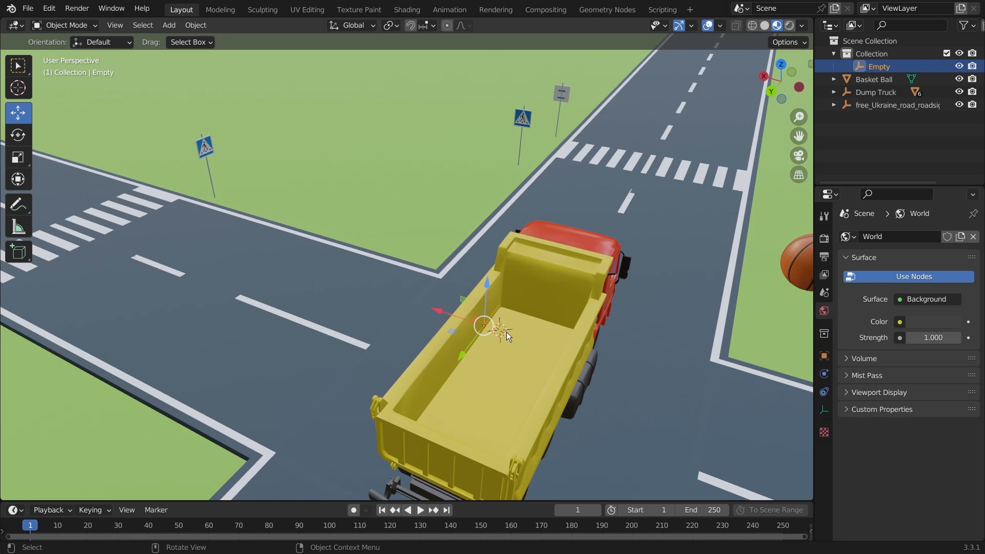
middle_drag(544, 371, 414, 238)
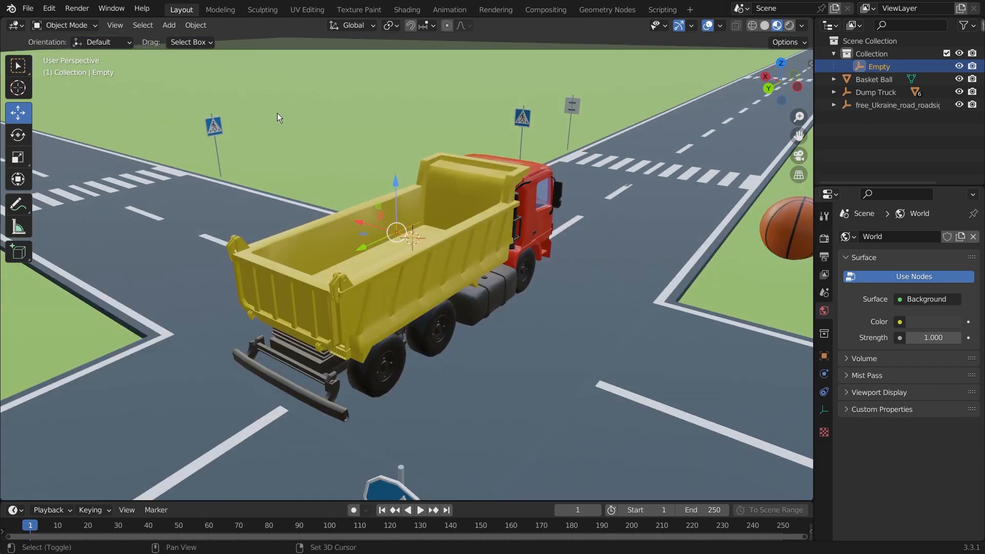
key(shift+s)
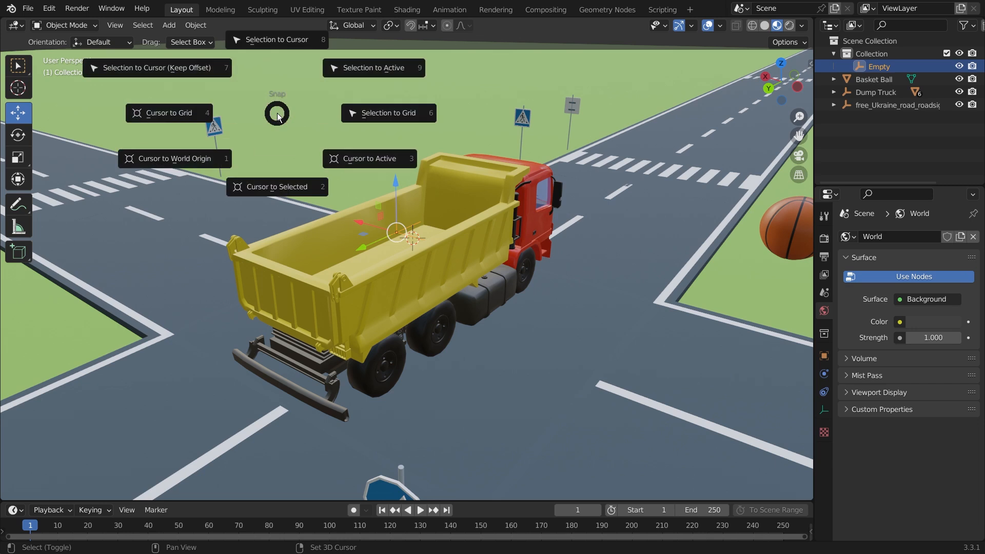
click(165, 163)
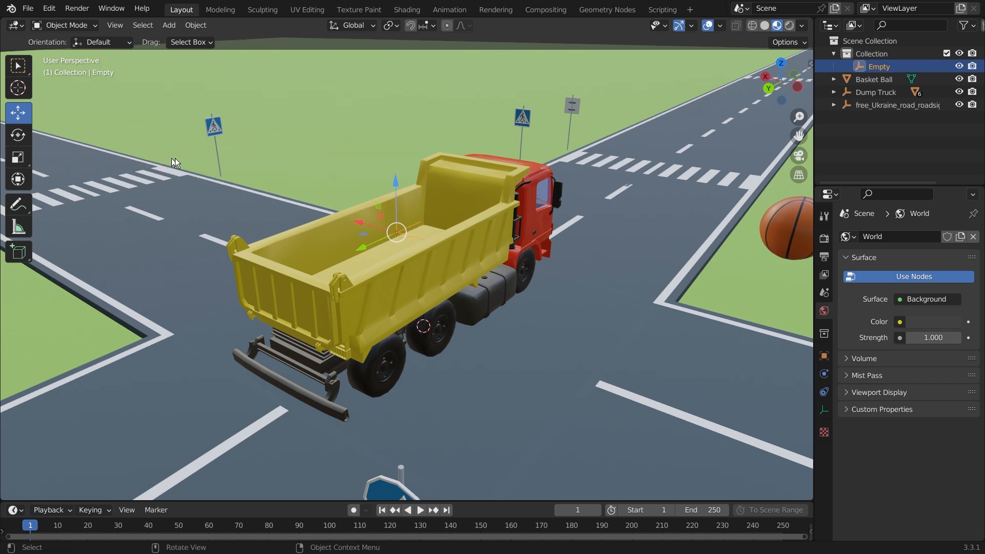
Move the empty so that it sits over the middle of the truck's yellow bed.
scroll(417, 281, up, 2)
drag(417, 281, 443, 297)
middle_drag(491, 254, 276, 156)
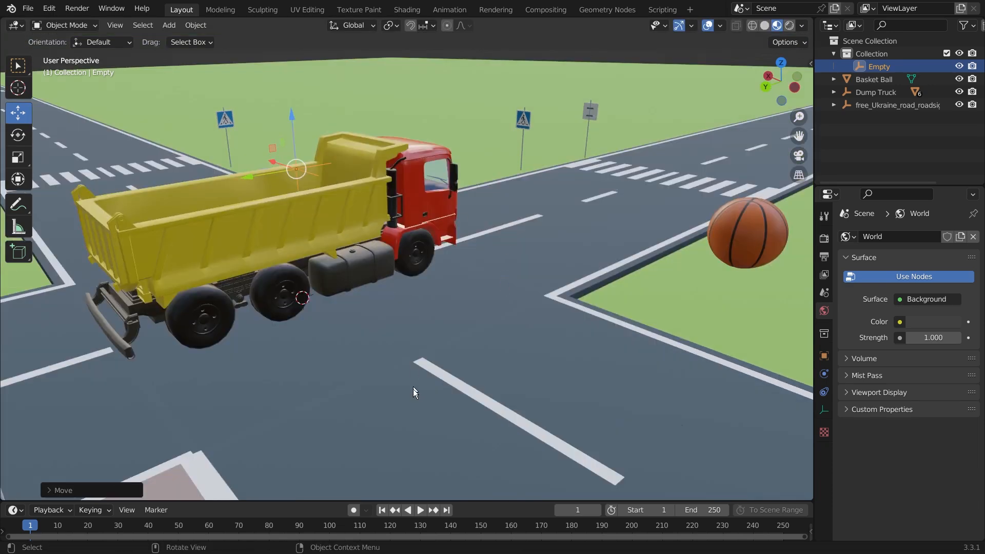
scroll(417, 392, down, 4)
mouse_move(417, 392)
middle_down()
mouse_move(393, 372)
mouse_move(403, 383)
middle_up()
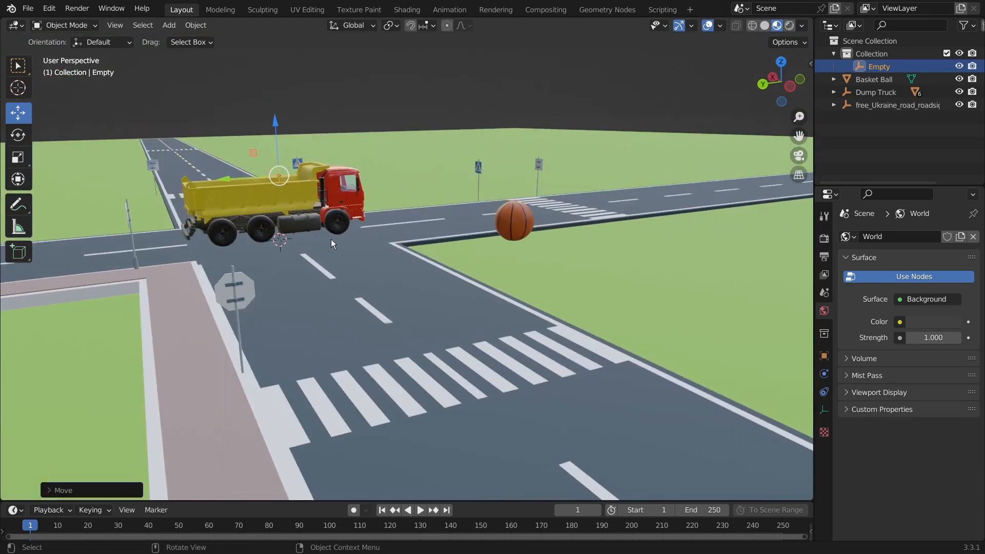
scroll(328, 237, up, 1)
shift+middle_drag(425, 299, 546, 380)
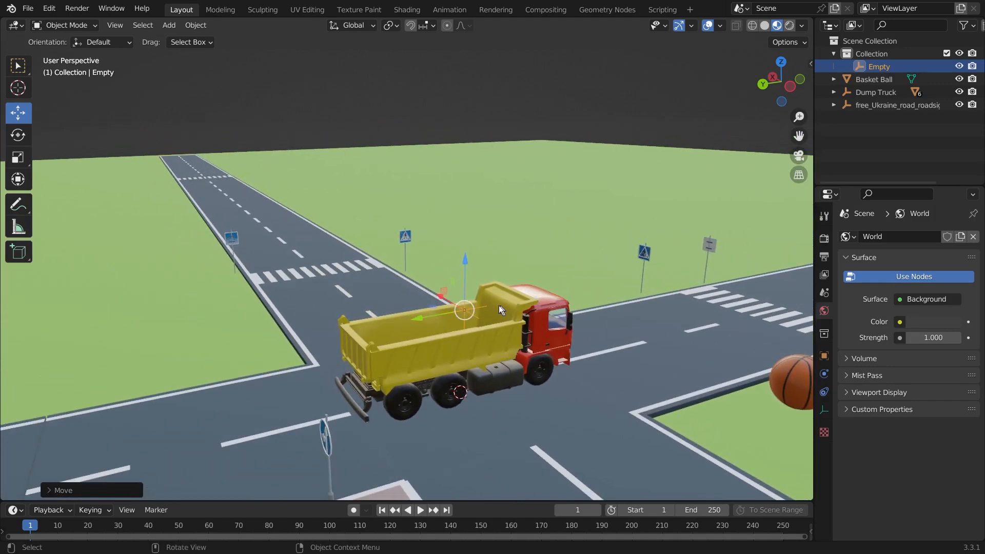
middle_drag(638, 321, 456, 325)
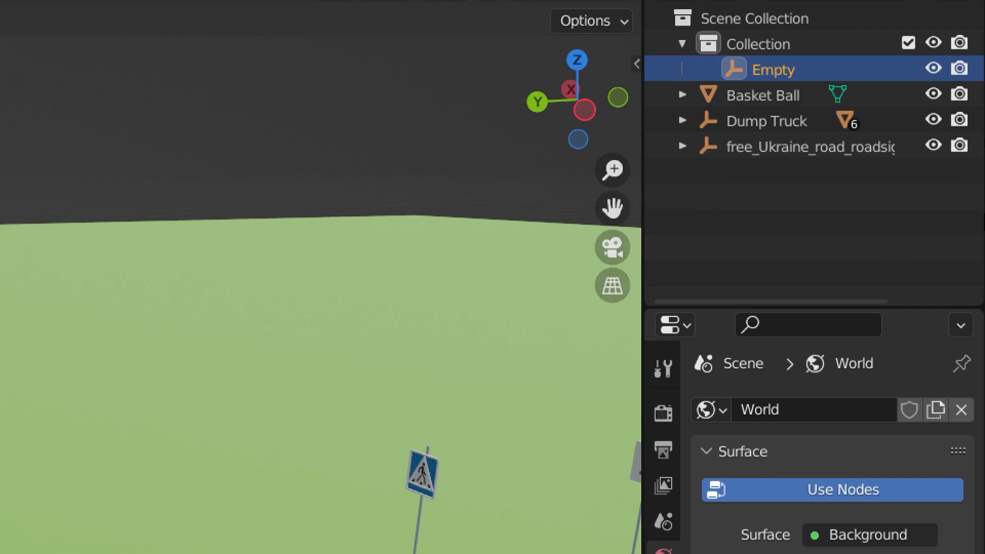
Select the Dump Truck with its whole hierarchy and move it into Collection, alongside the empty.
click(684, 43)
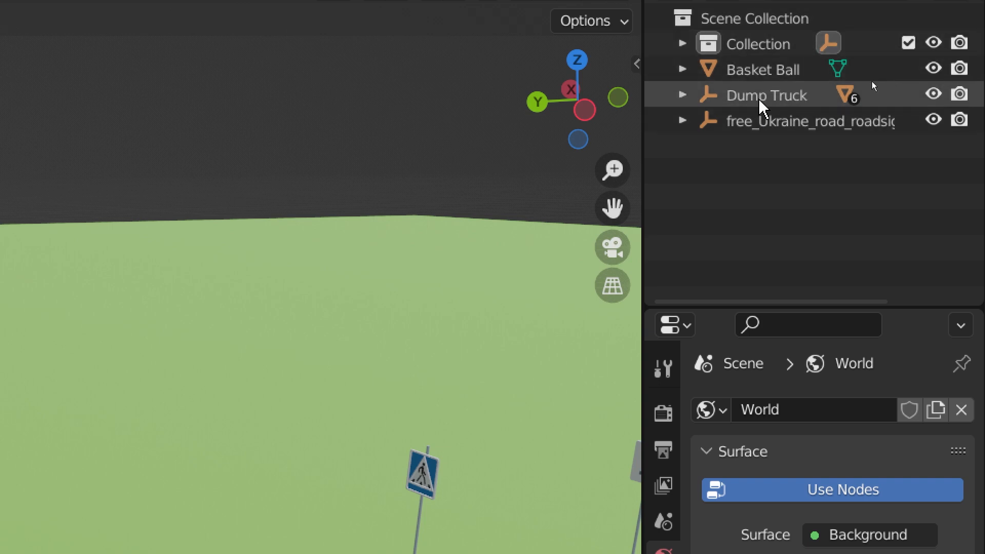
click(682, 43)
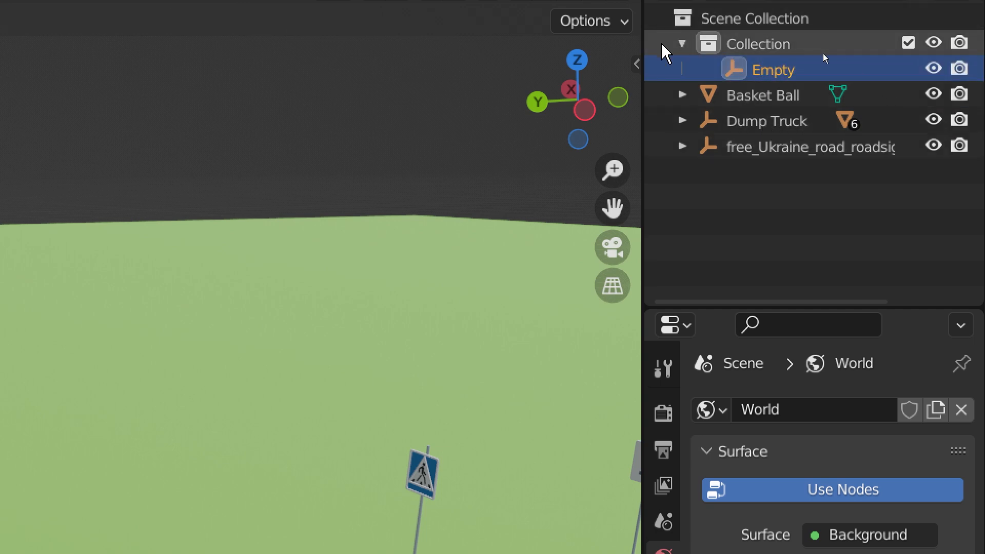
click(769, 123)
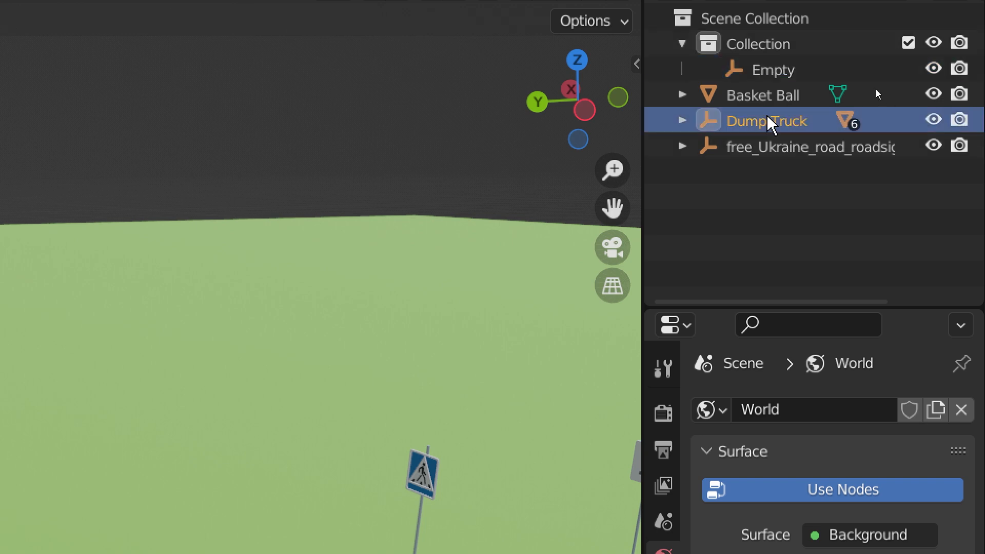
right_click(769, 124)
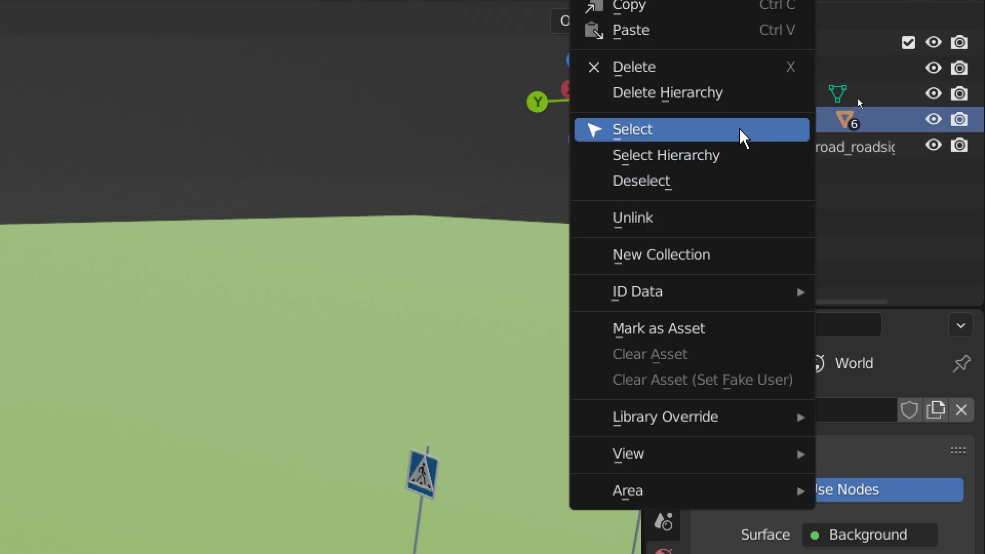
click(665, 166)
drag(776, 123, 753, 49)
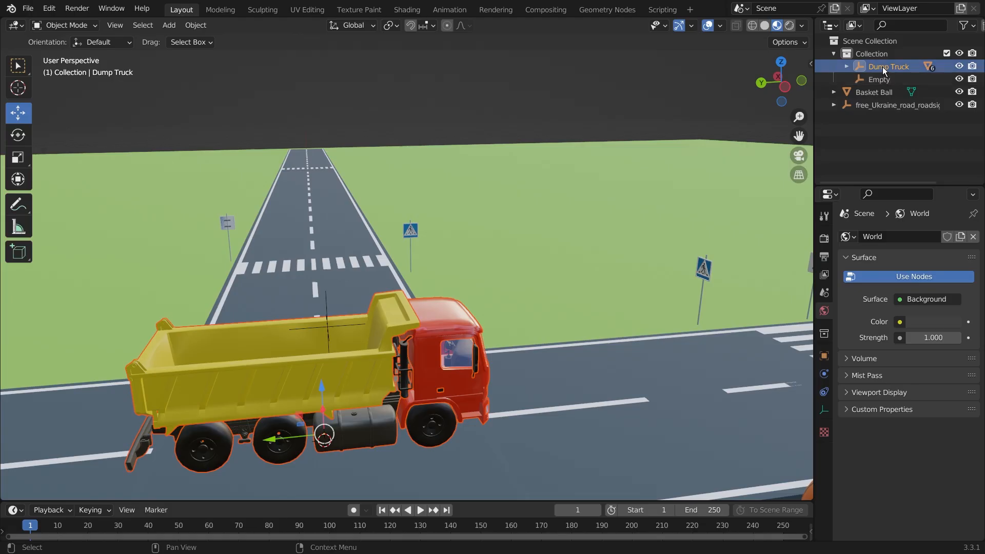
Add the empty to the Dump Truck selection as the active object and parent the truck to it with Object (Keep Transform).
right_click(882, 68)
click(832, 109)
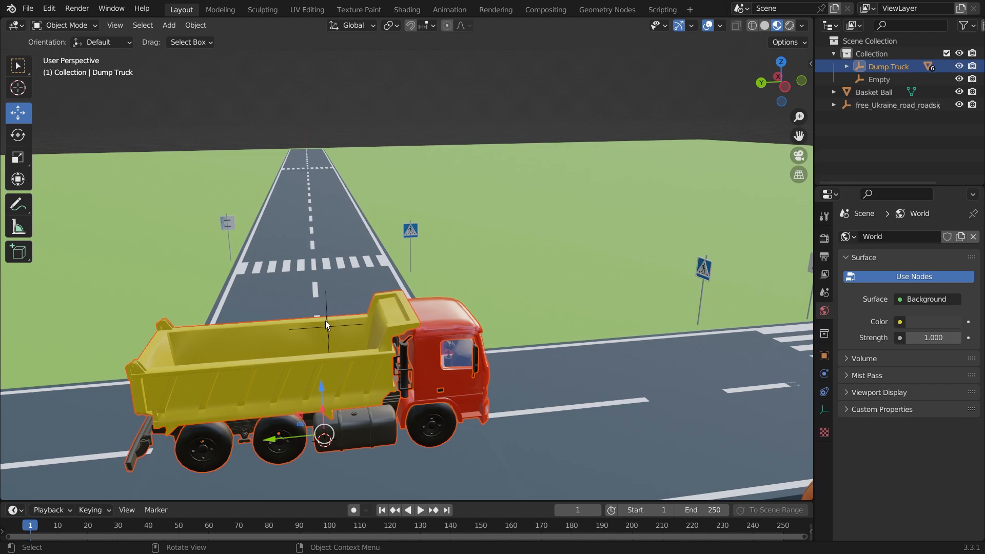
shift+click(327, 323)
middle_drag(328, 352, 362, 352)
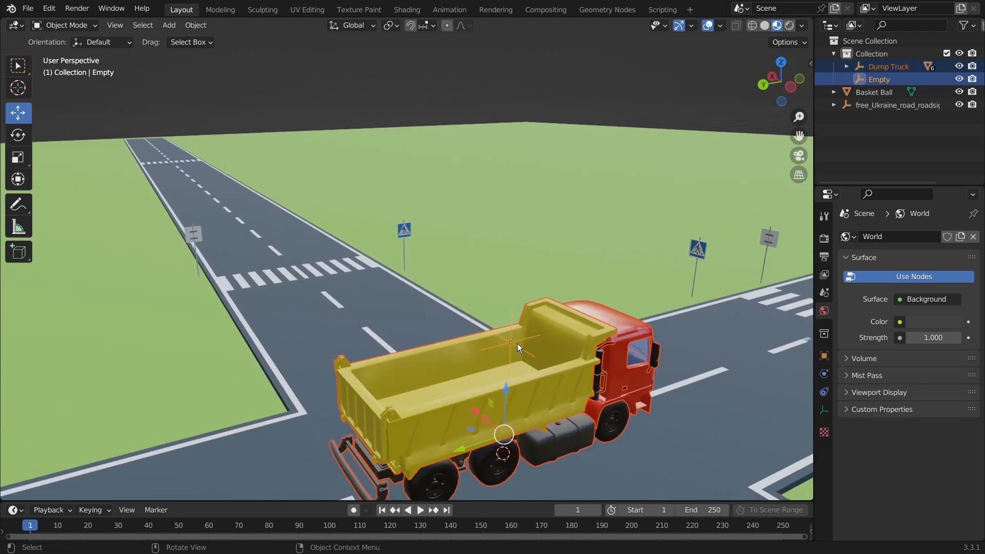
middle_drag(517, 343, 515, 364)
middle_drag(449, 269, 460, 274)
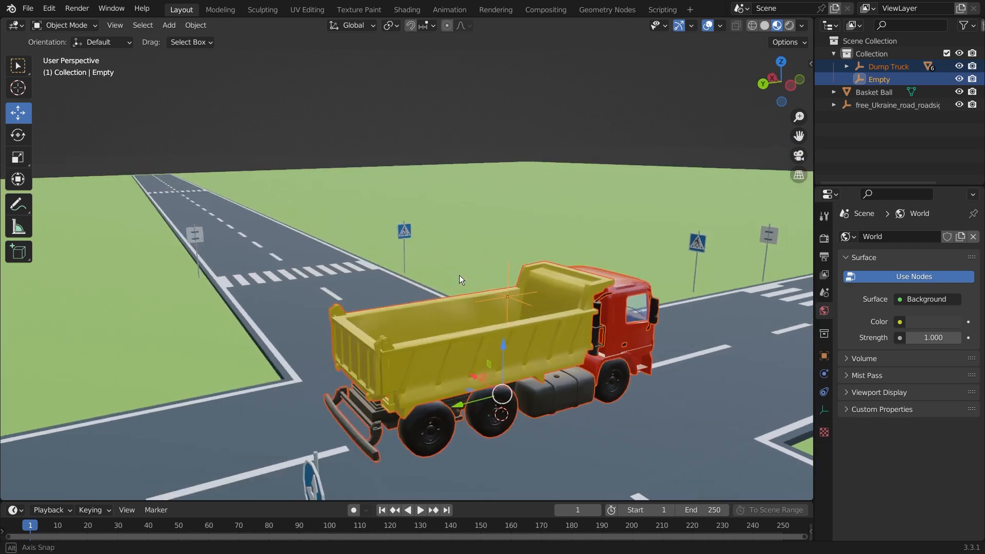
scroll(460, 275, up, 5)
shift+middle_drag(641, 356, 552, 303)
scroll(552, 303, down, 3)
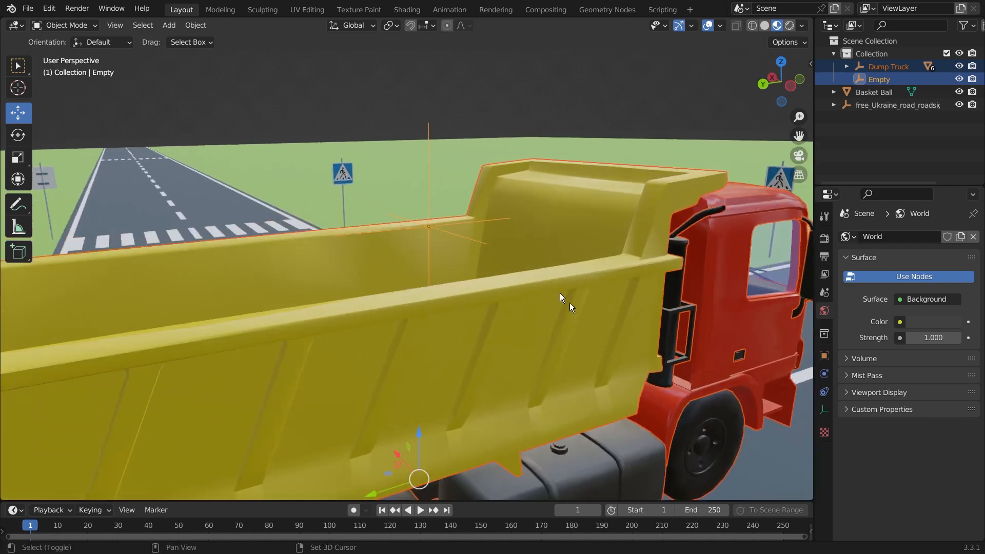
scroll(450, 261, down, 2)
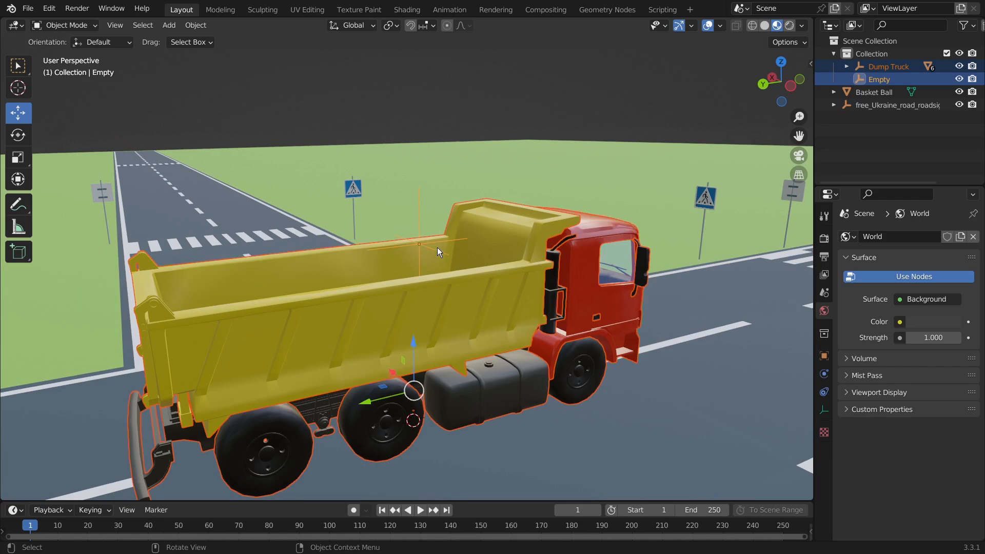
key(ctrl+p)
click(429, 261)
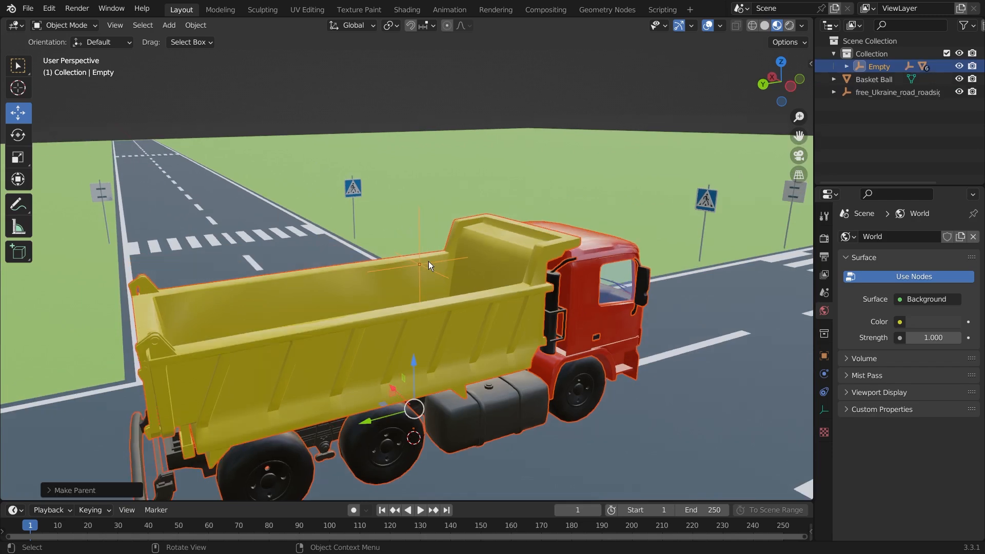
key(ctrl+p)
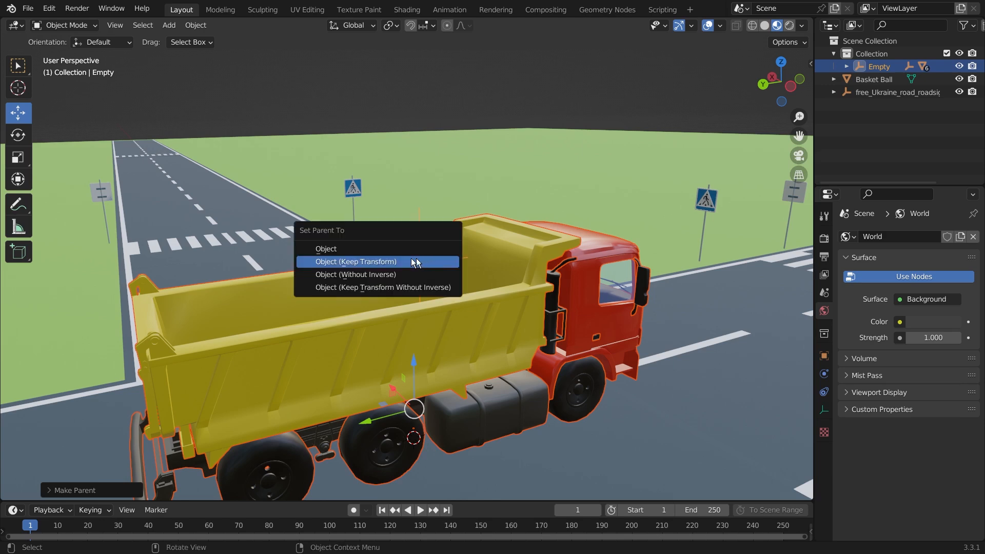
click(381, 262)
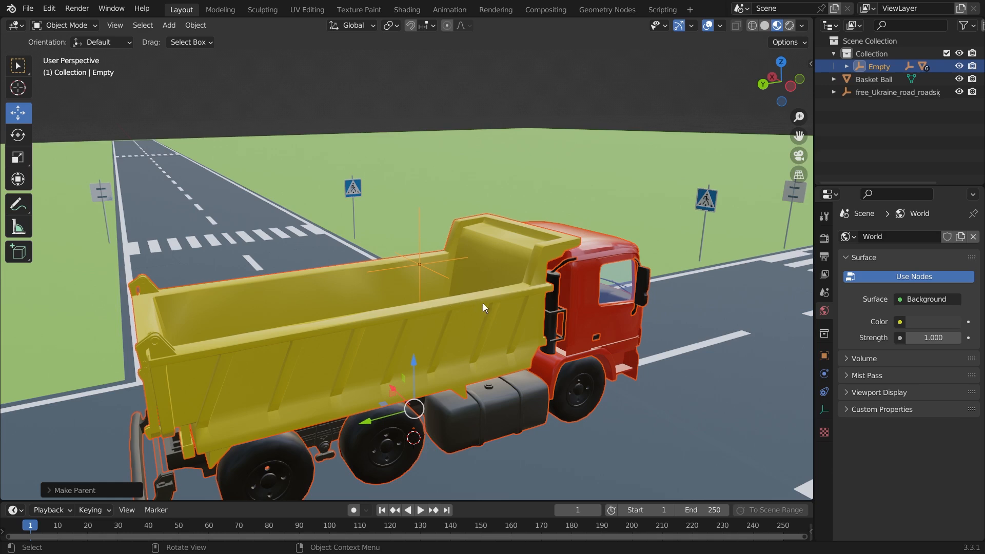
Select only the empty and move it with the truck back along the road, behind the zebra crossing before the intersection.
scroll(399, 350, down, 6)
key(alt+a)
middle_drag(399, 350, 371, 349)
scroll(371, 349, up, 2)
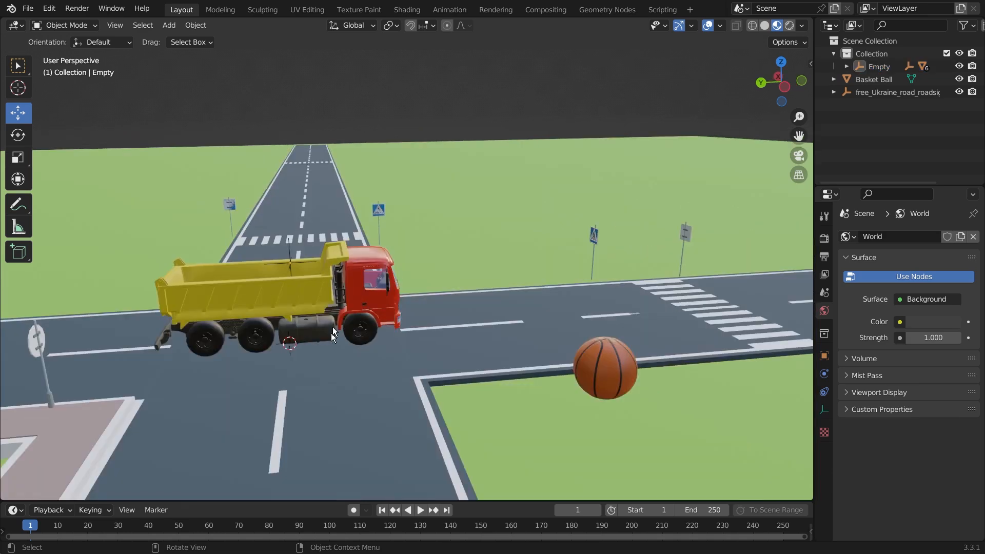
scroll(314, 269, down, 3)
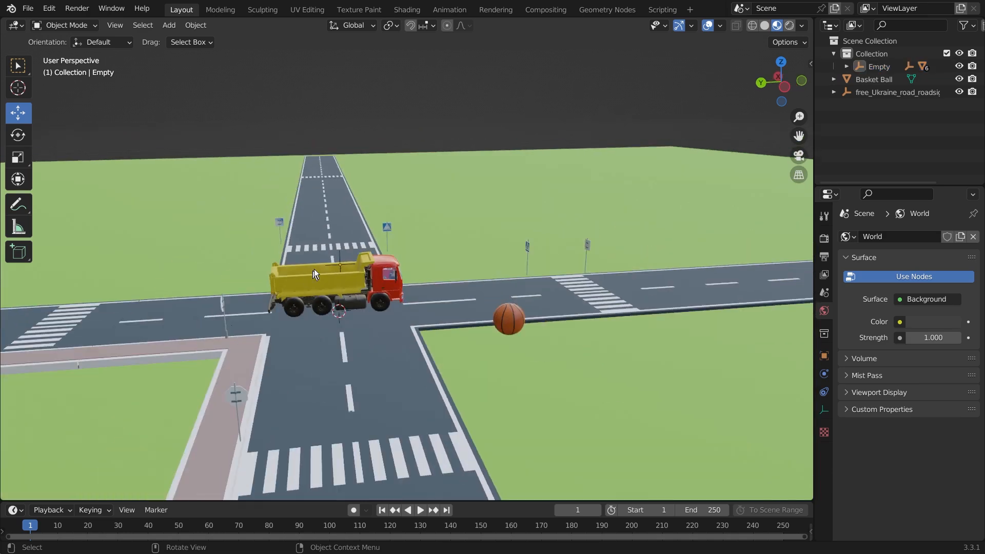
click(339, 261)
drag(284, 268, 387, 272)
middle_drag(340, 270, 400, 342)
drag(347, 326, 124, 410)
middle_drag(185, 395, 250, 385)
scroll(346, 363, up, 3)
shift+middle_drag(347, 363, 325, 318)
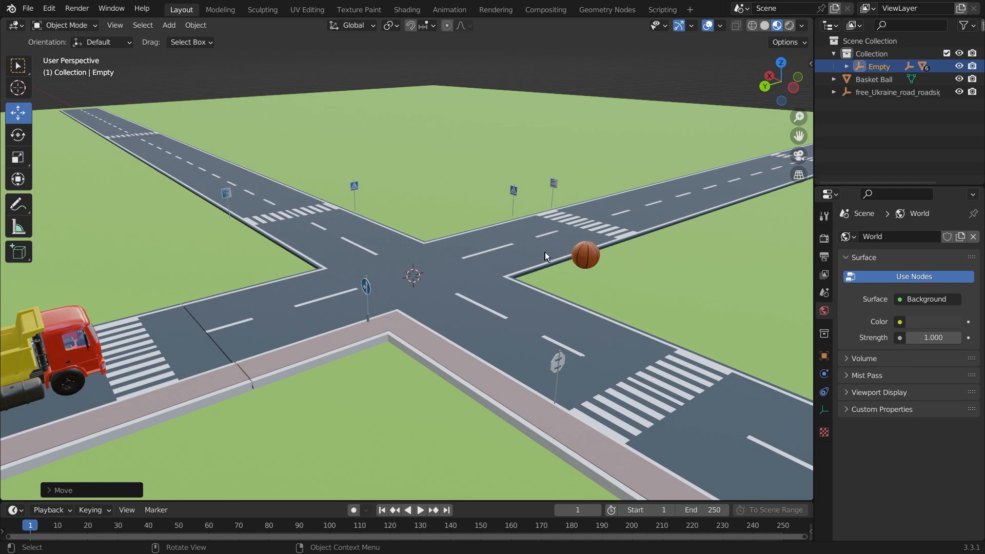
scroll(554, 255, down, 2)
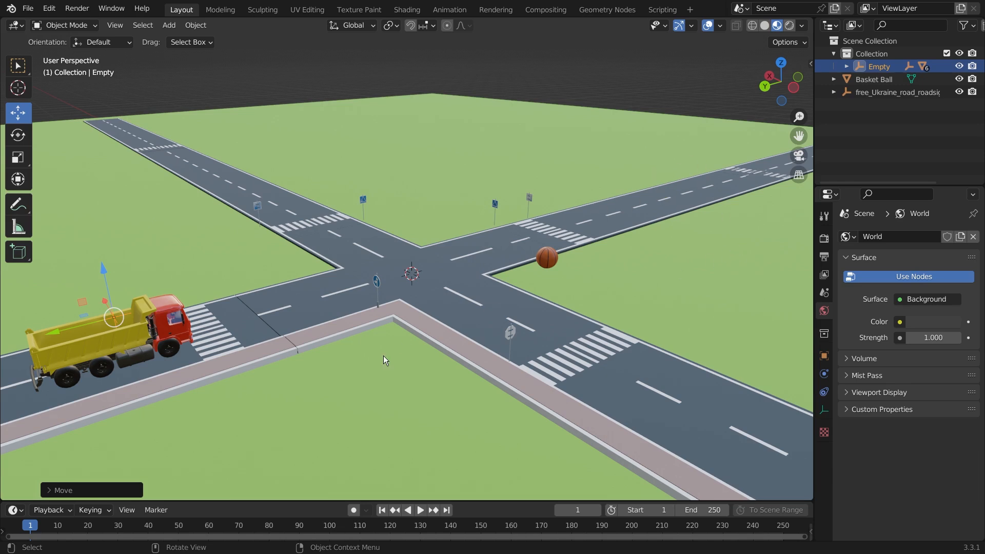
Add a Child Of constraint to the Basket Ball without a target, and deselect the ball.
click(549, 258)
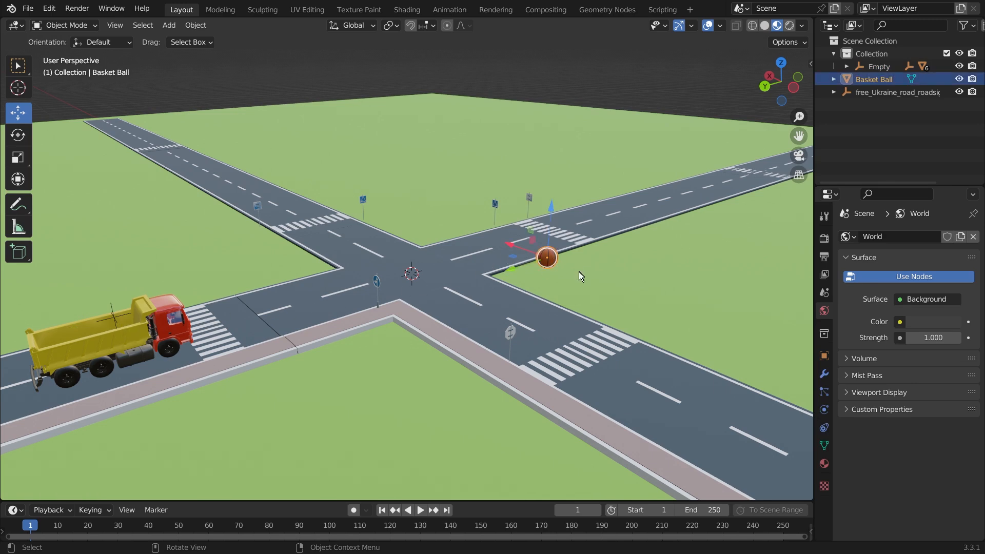
scroll(669, 260, up, 3)
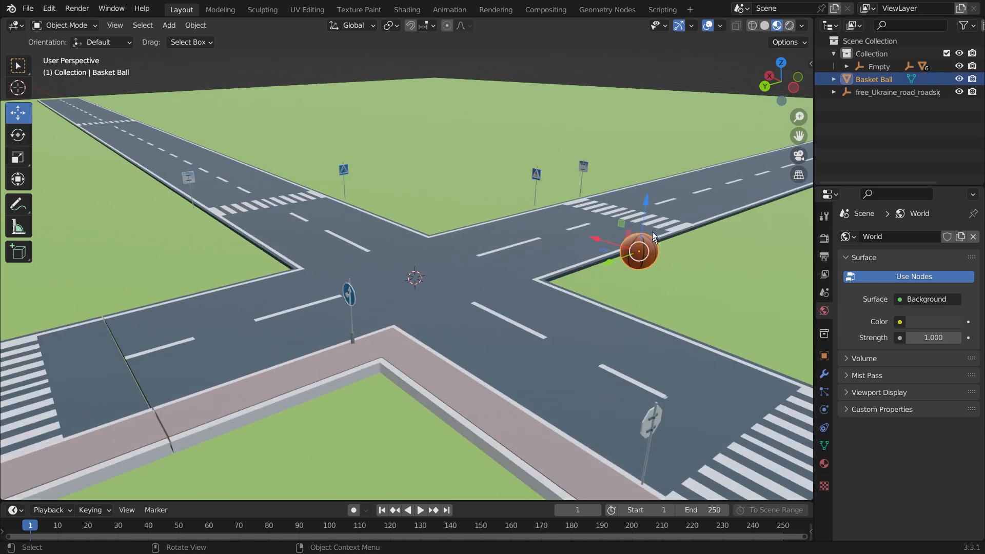
scroll(610, 251, down, 3)
click(824, 427)
click(907, 237)
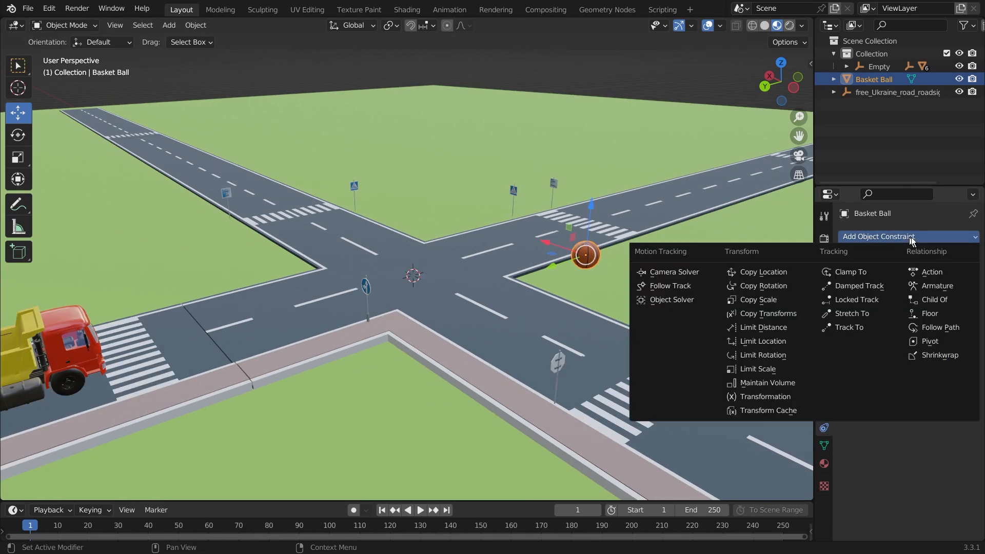
click(944, 300)
scroll(624, 66, up, 2)
click(623, 64)
scroll(565, 235, down, 4)
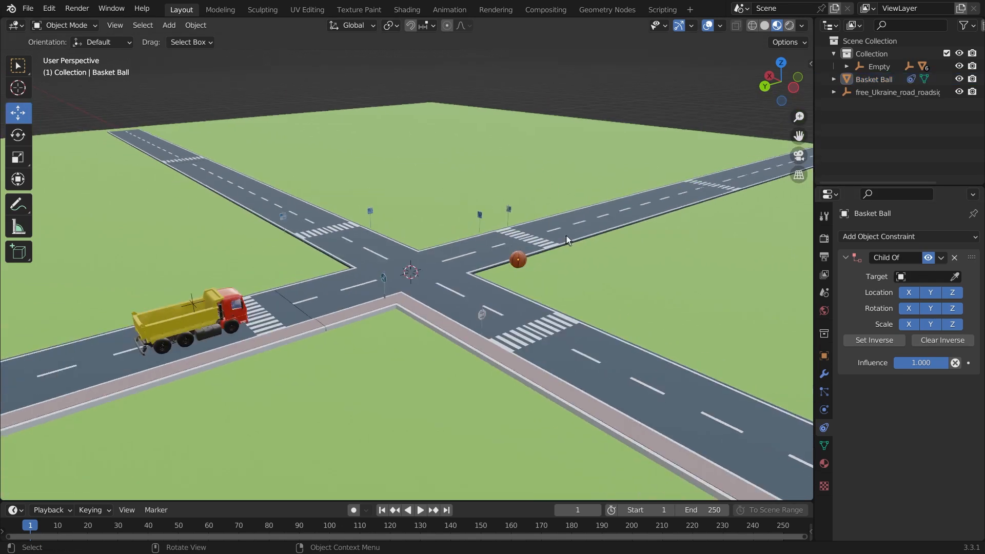
scroll(114, 325, up, 2)
scroll(130, 328, down, 2)
Select the truck's empty, enlarge the timeline and insert a Location keyframe for the empty at frame 1.
click(195, 303)
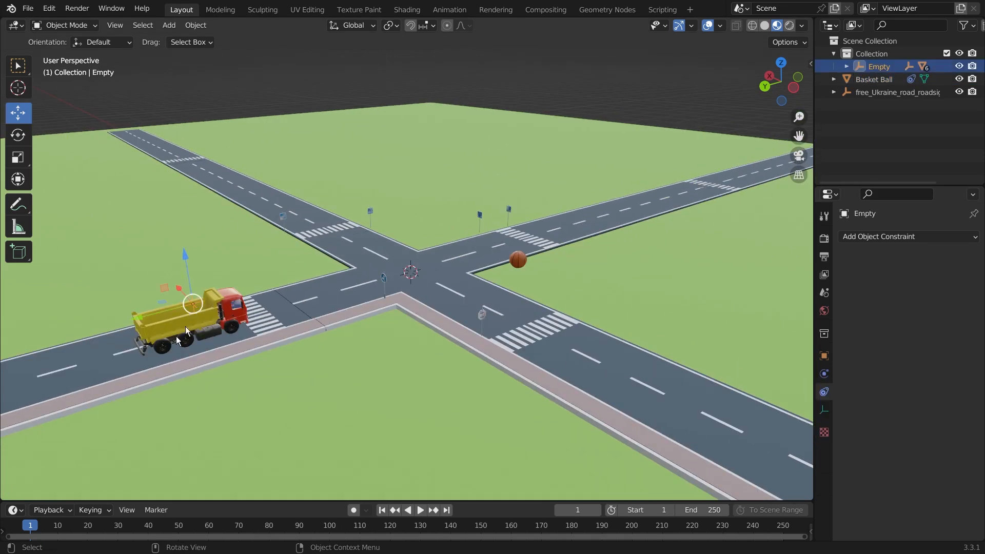
drag(461, 497, 437, 400)
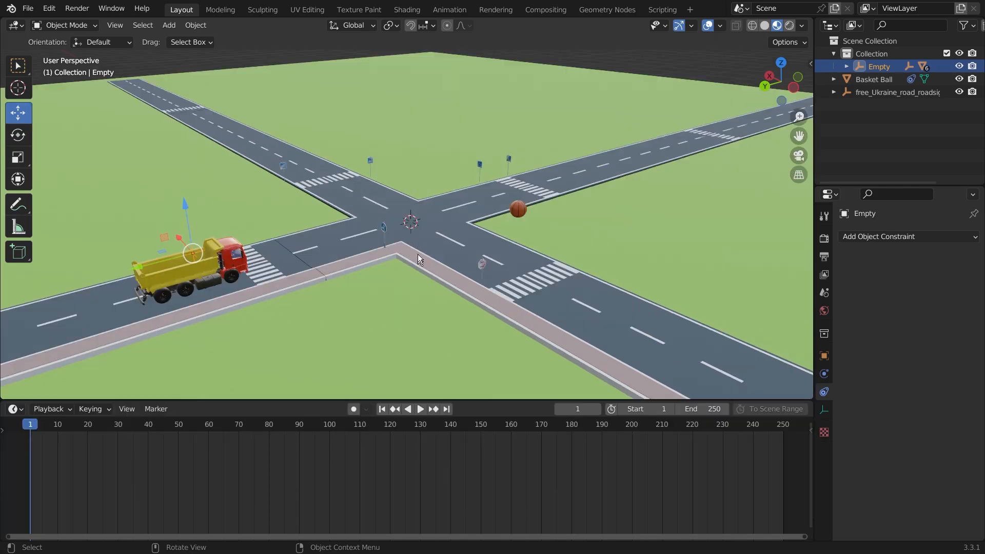
key(i)
click(407, 198)
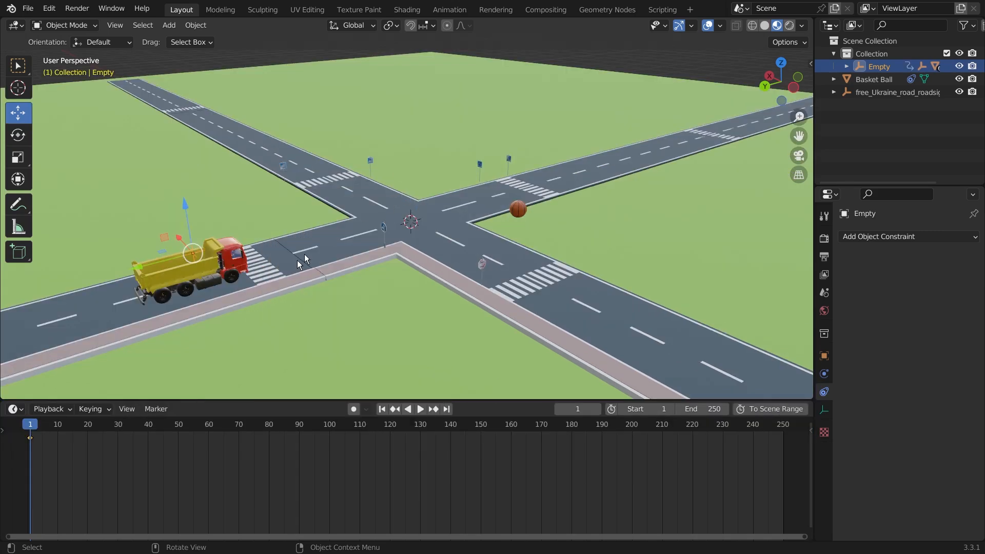
At frame 30, move the empty along the road across the intersection to beside the basketball and insert a Location keyframe.
click(118, 424)
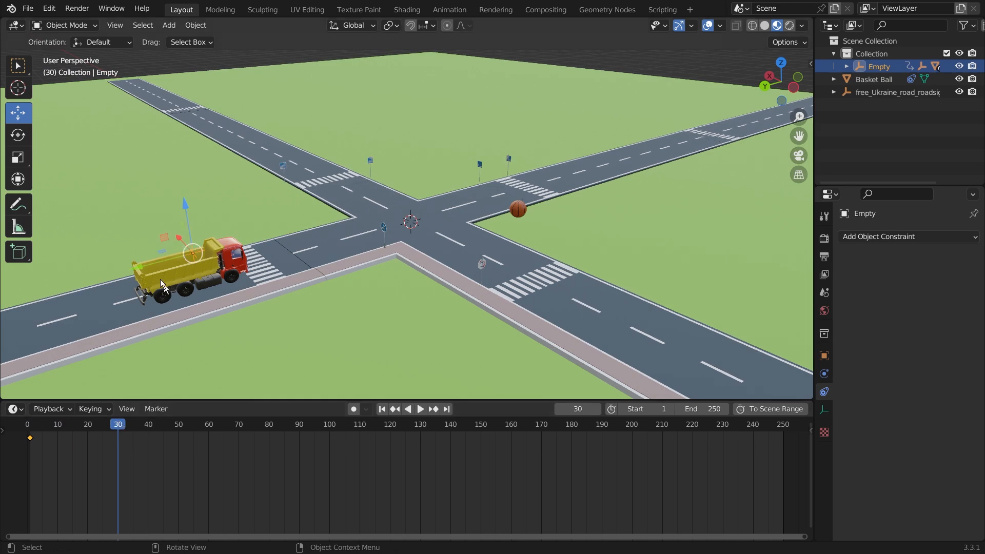
key(g)
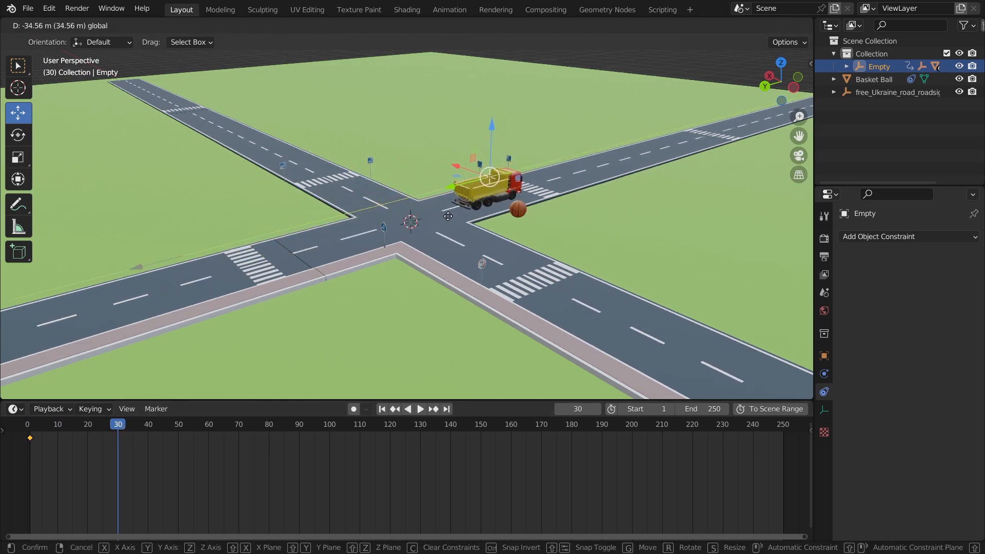
click(488, 210)
scroll(572, 211, up, 3)
key(i)
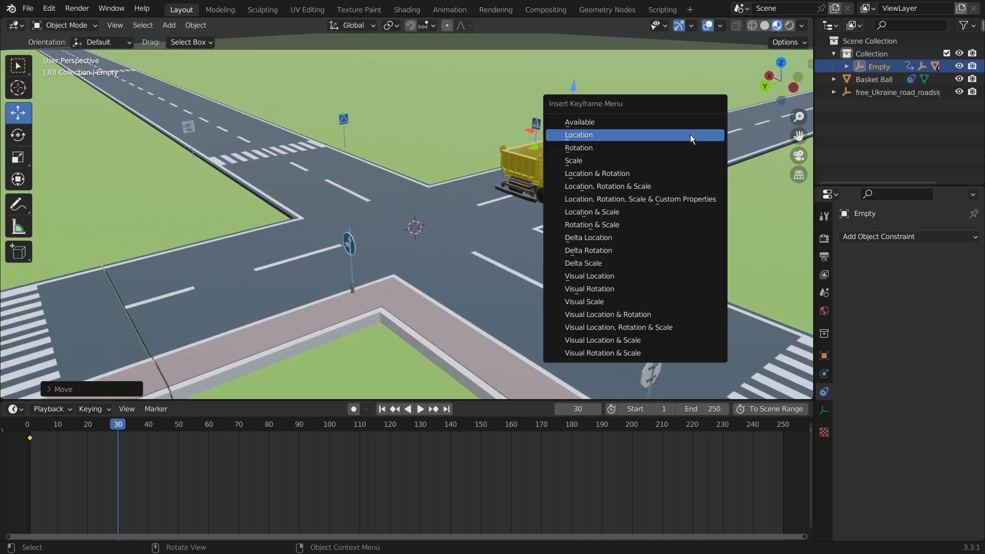
click(693, 134)
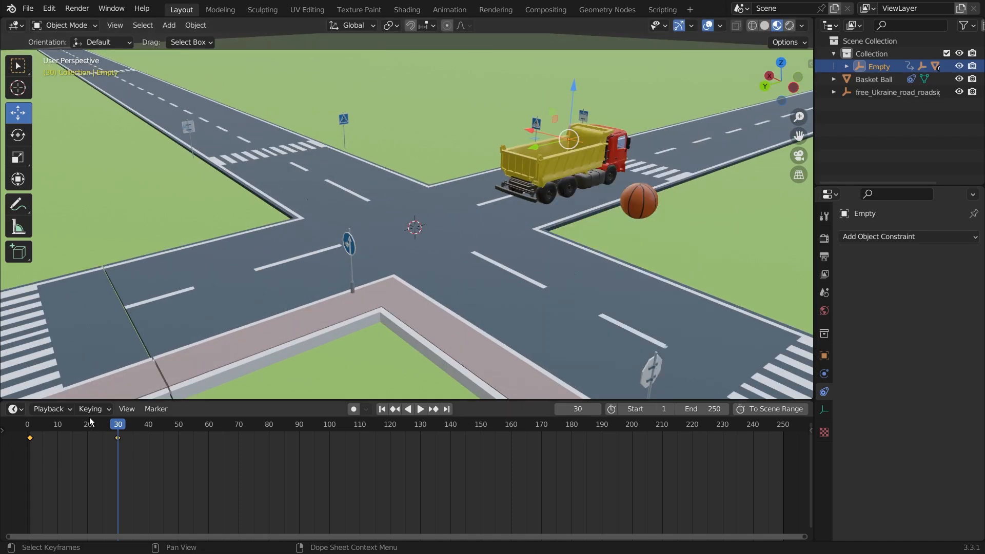
Play the truck's animation from frame 1 and stop it after the second keyframe.
drag(116, 429, 30, 429)
key(space)
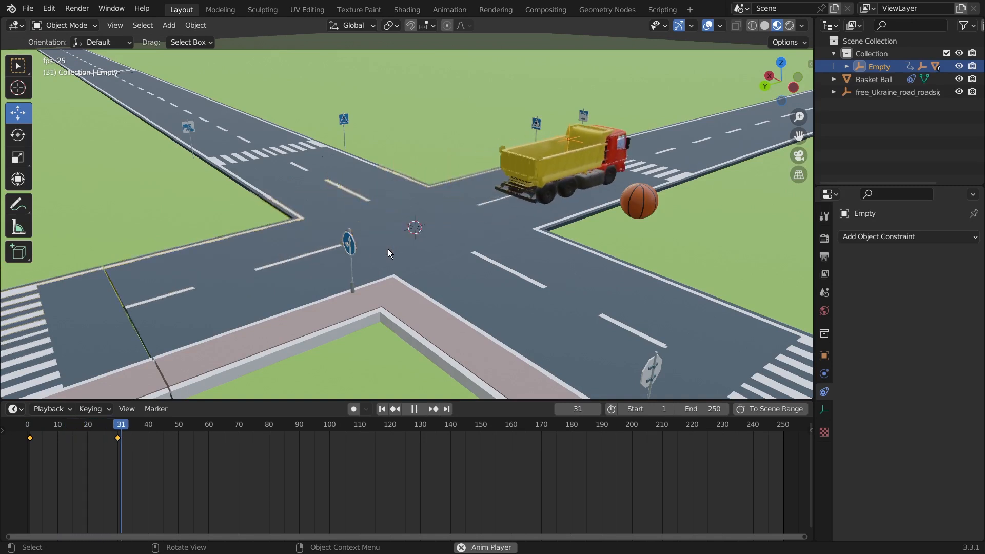
key(space)
Try moving the basketball along the X axis to the truck's bed, and undo the move.
middle_drag(618, 232, 490, 236)
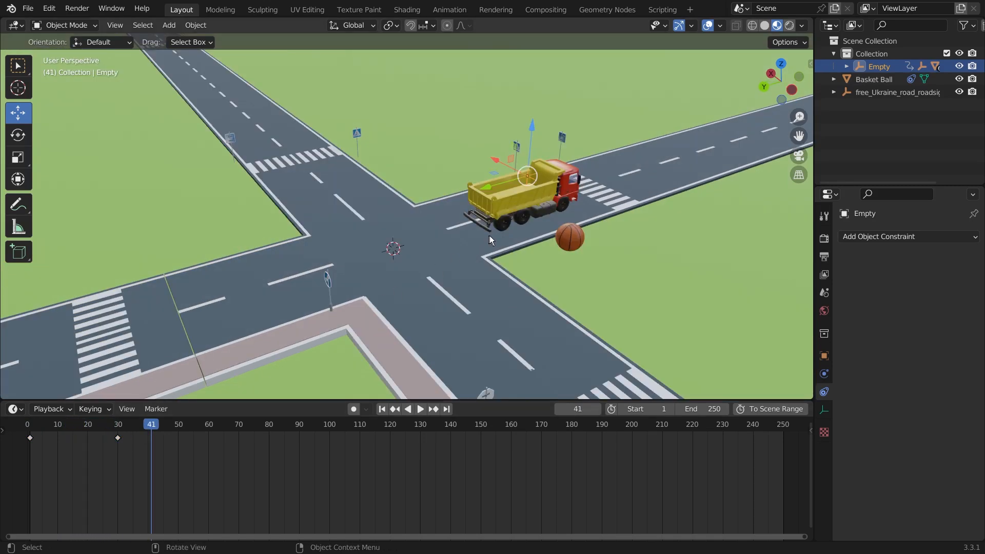
click(568, 237)
scroll(513, 194, up, 3)
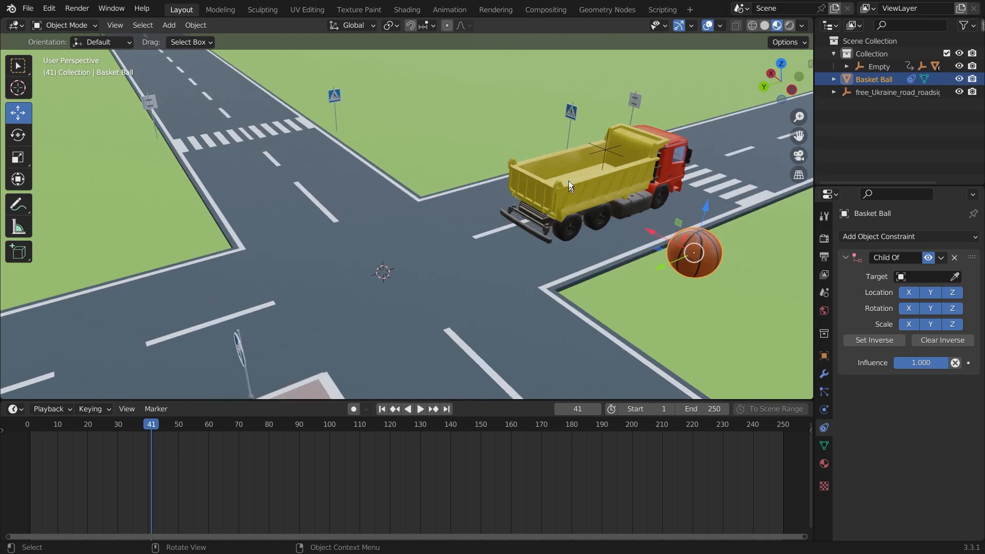
click(598, 192)
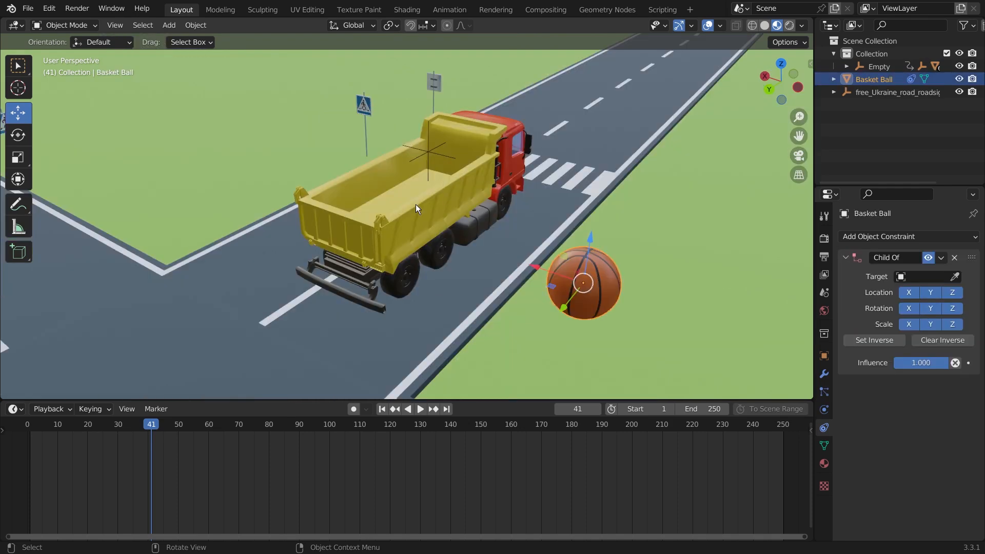
middle_drag(423, 231, 623, 224)
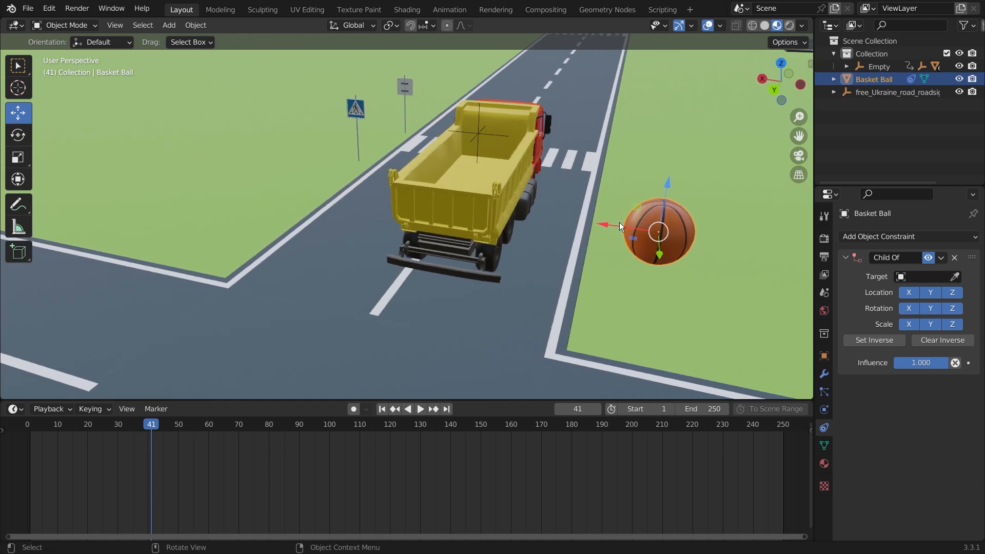
drag(608, 223, 422, 193)
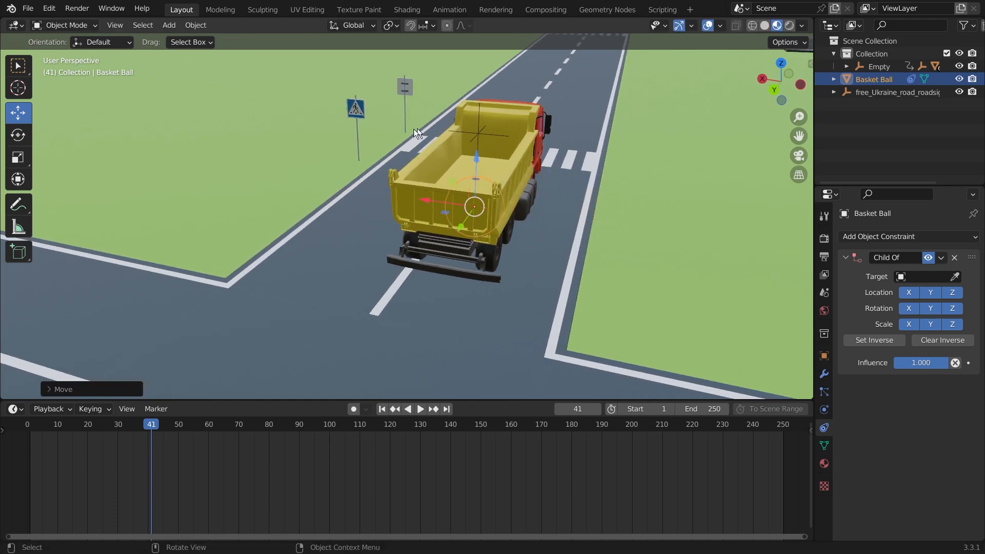
key(ctrl+z)
Select the truck's yellow bed and set its origin to Center of Mass (Volume).
middle_drag(537, 248, 390, 204)
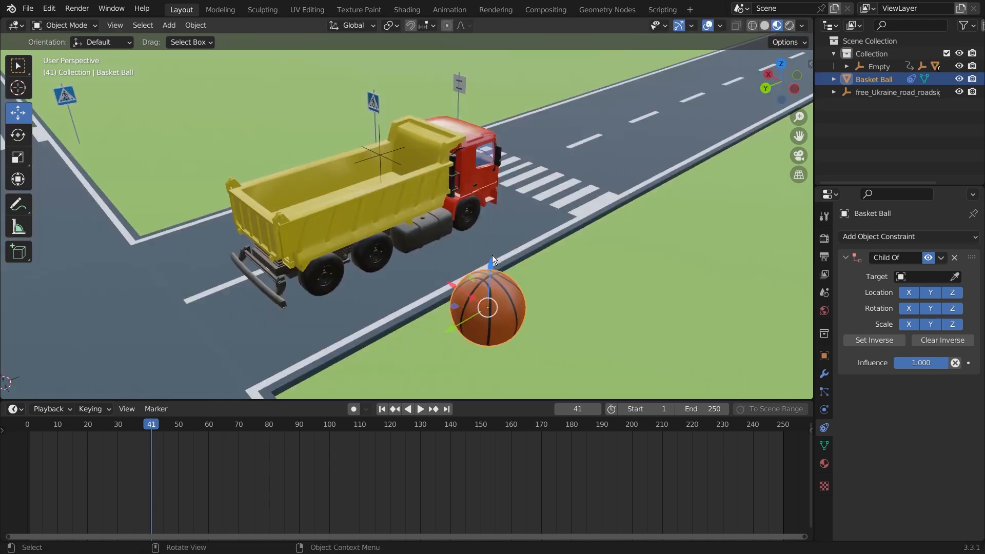
click(391, 204)
scroll(297, 226, up, 5)
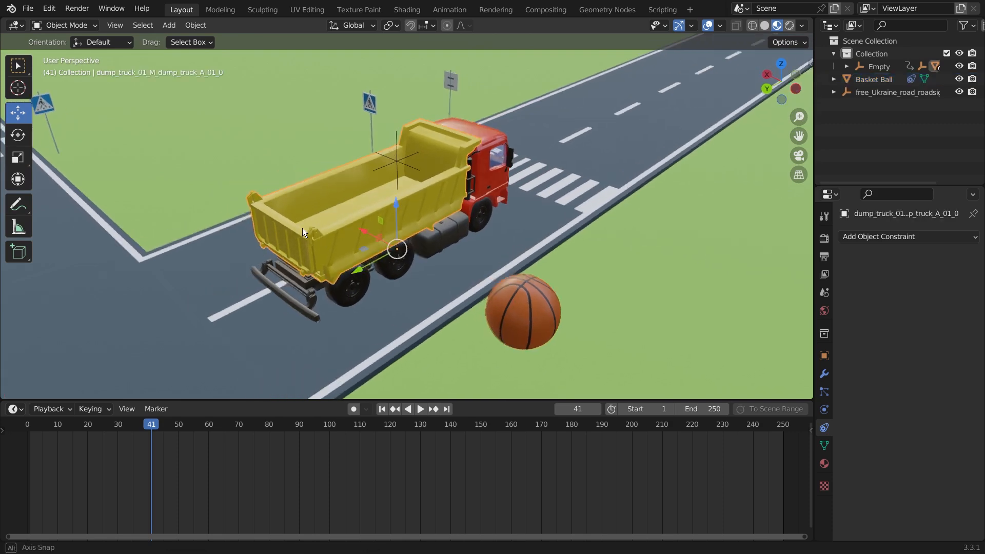
scroll(426, 214, down, 3)
scroll(395, 222, down, 2)
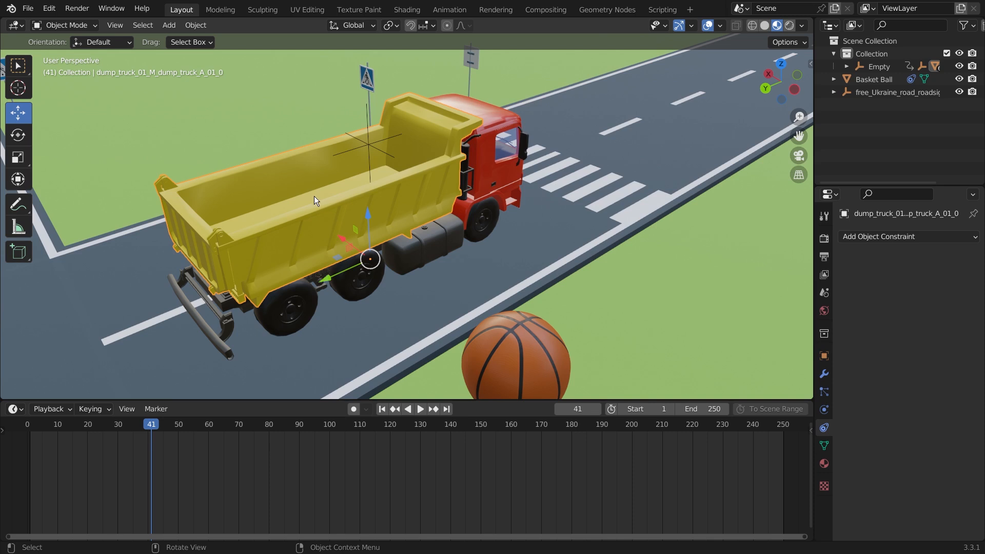
click(201, 27)
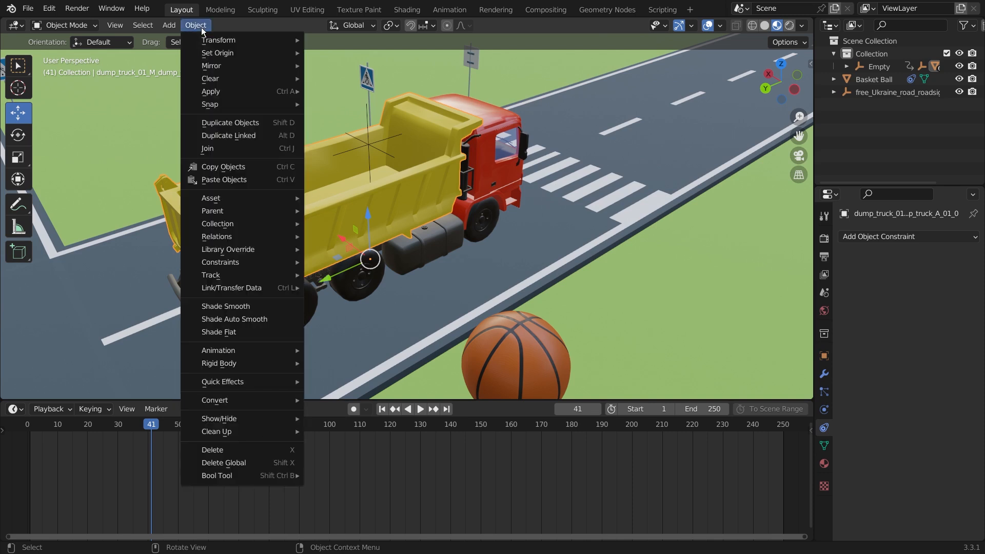
mouse_move(229, 54)
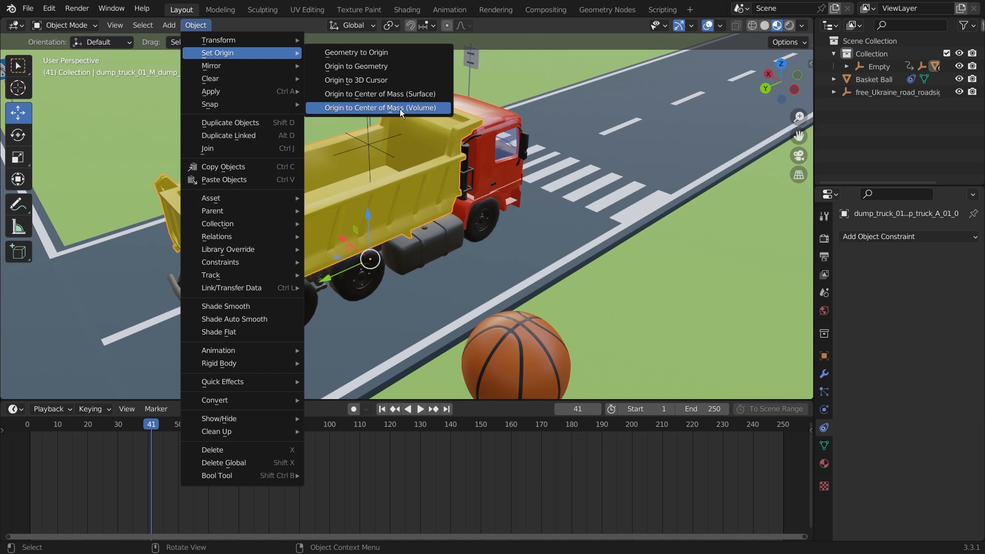
click(426, 107)
middle_drag(330, 214, 446, 241)
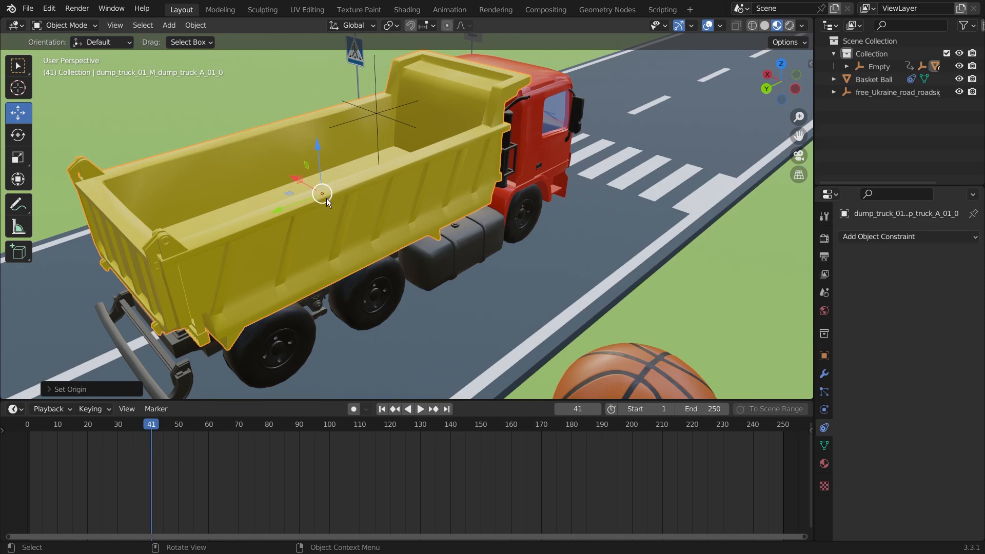
Snap the 3D cursor to the origin of the selected yellow truck bed.
middle_drag(320, 199, 456, 196)
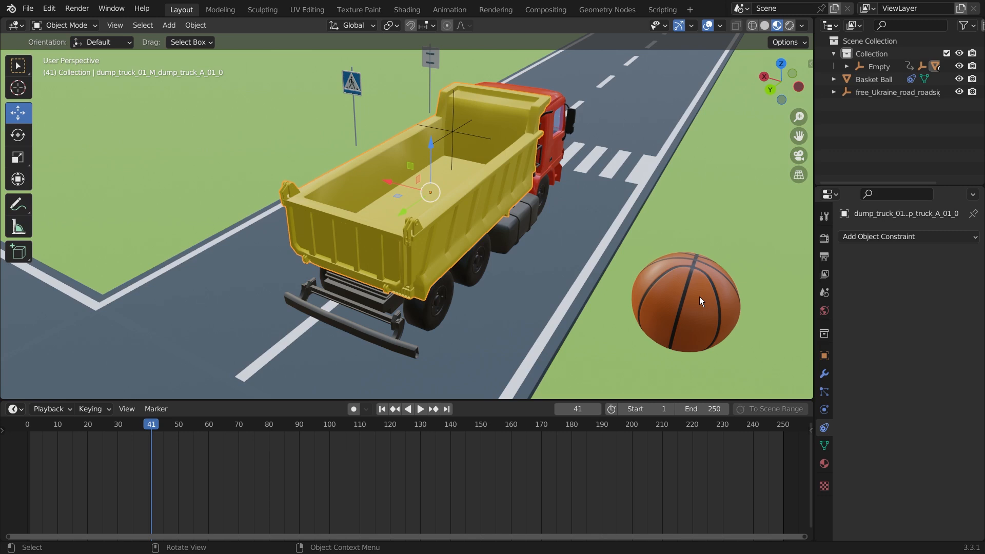
middle_drag(460, 220, 439, 223)
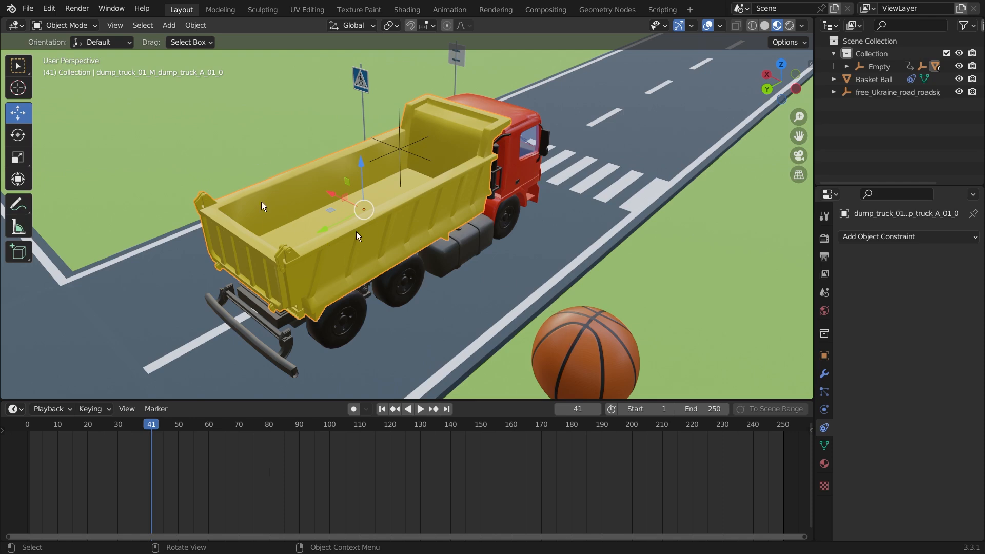
middle_drag(244, 143, 282, 199)
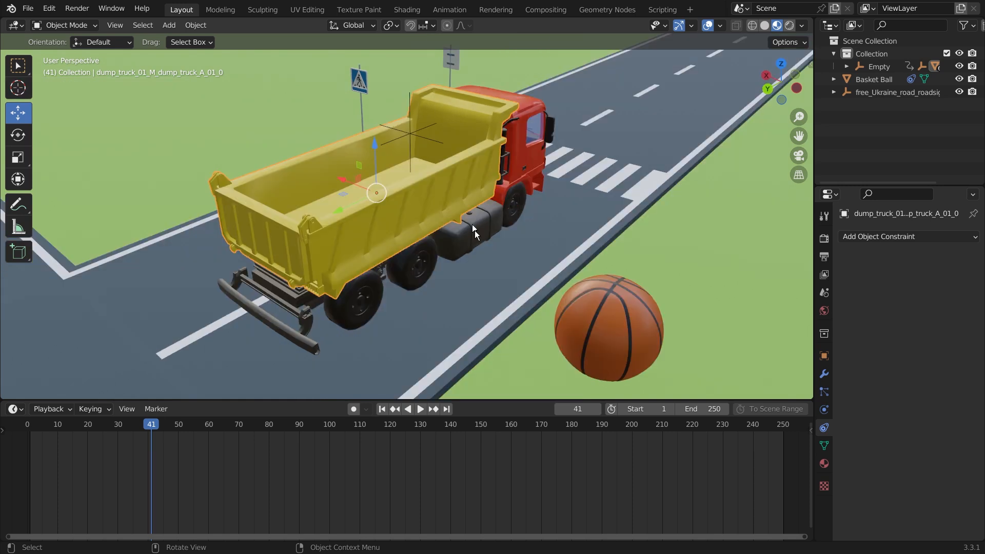
click(500, 237)
click(414, 195)
key(shift)
key(shift+s)
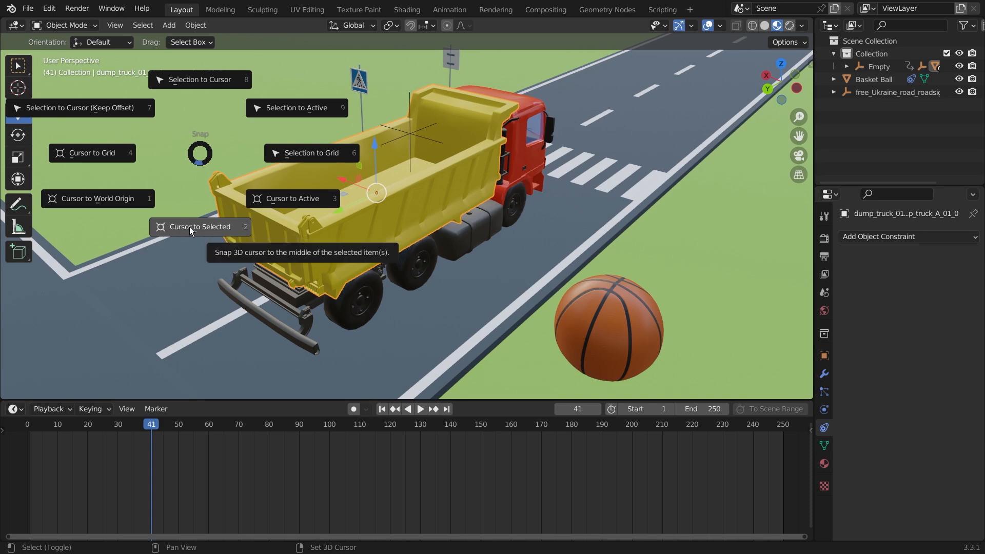
click(221, 232)
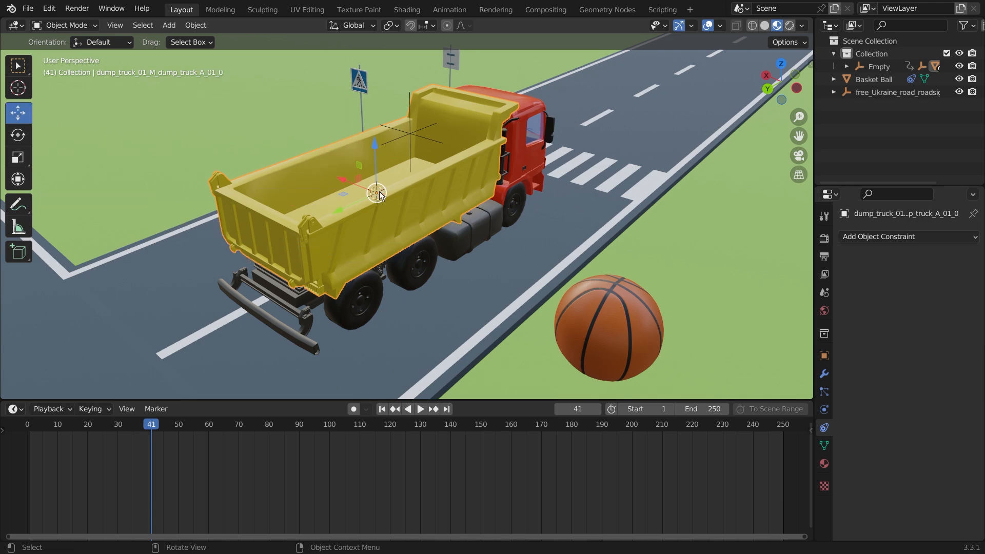
scroll(355, 178, up, 5)
scroll(342, 174, down, 5)
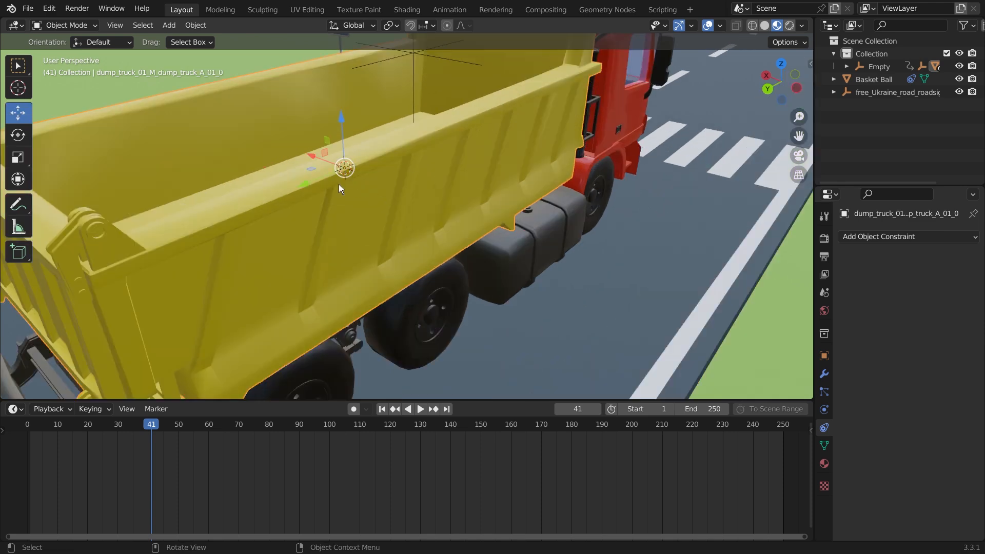
Select the basketball beside the road and insert a Location keyframe at frame 41.
scroll(419, 206, down, 2)
click(559, 277)
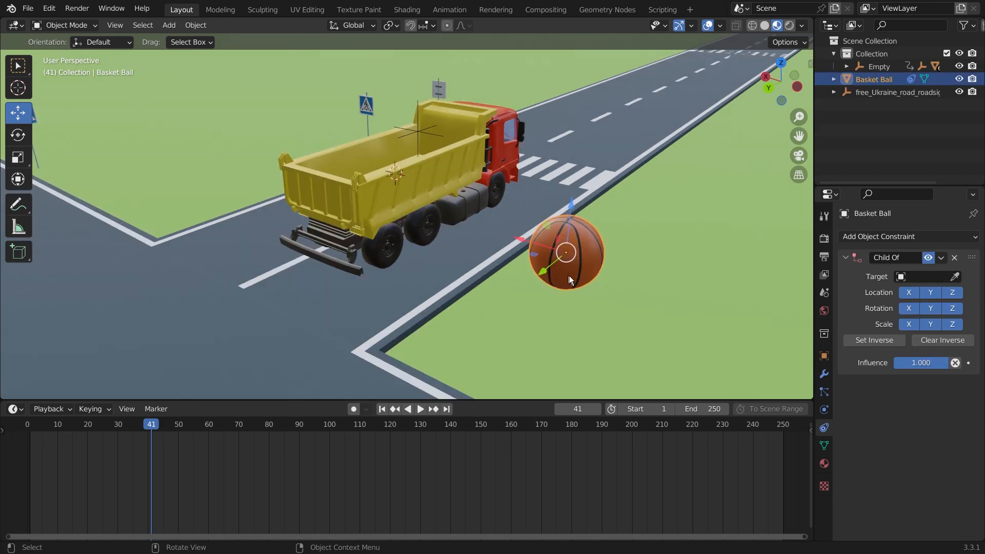
key(i)
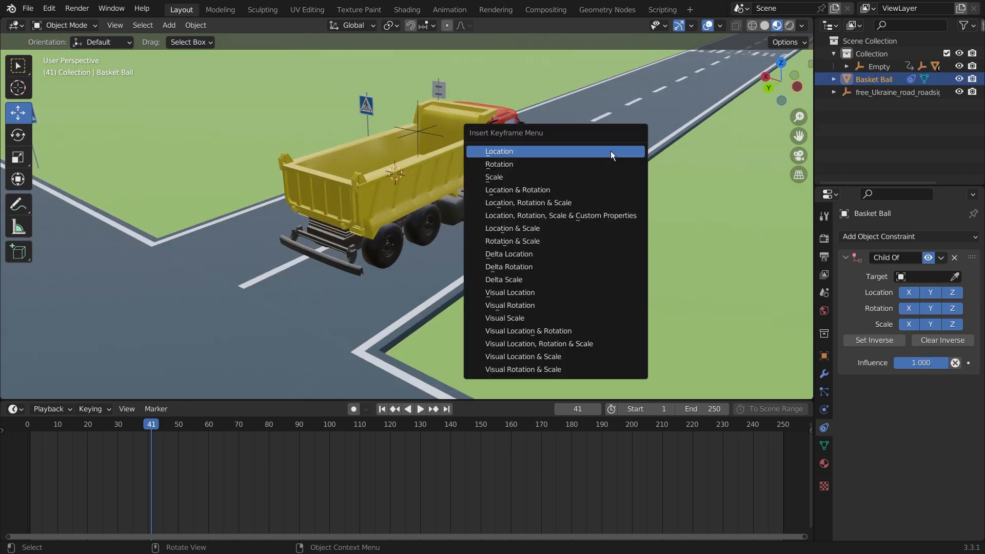
click(610, 151)
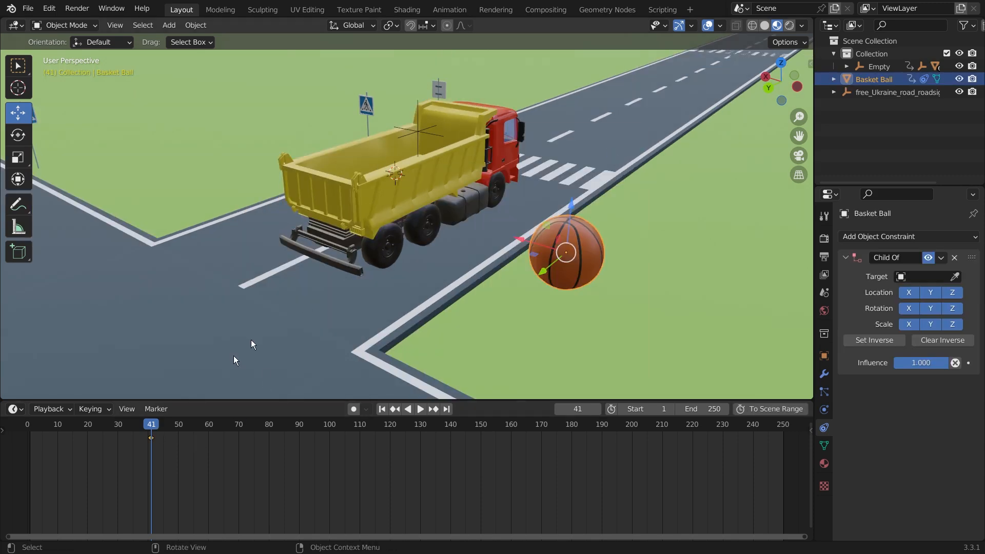
Go to frame 60 and snap the basketball to the 3D cursor in the truck's bed.
middle_drag(618, 321, 631, 307)
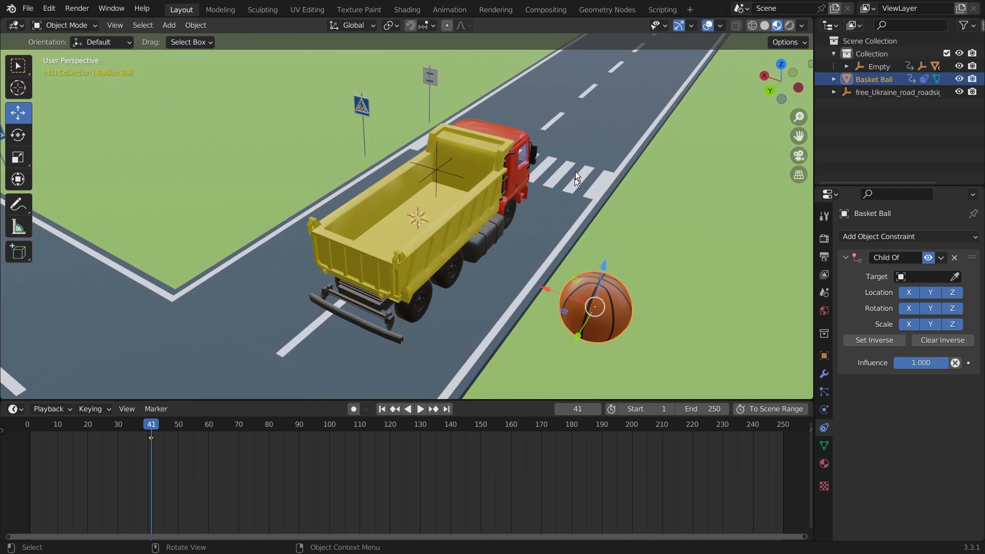
key(space)
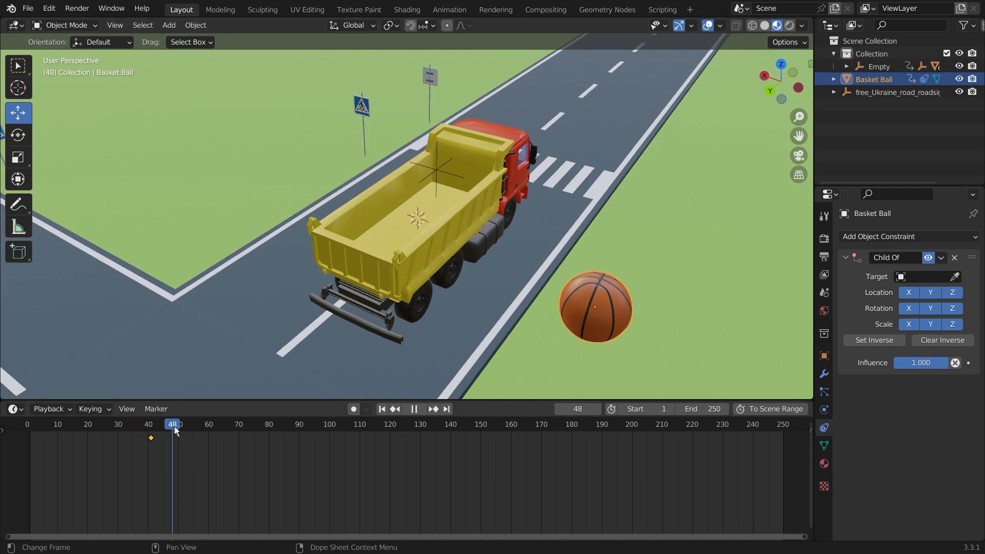
key(space)
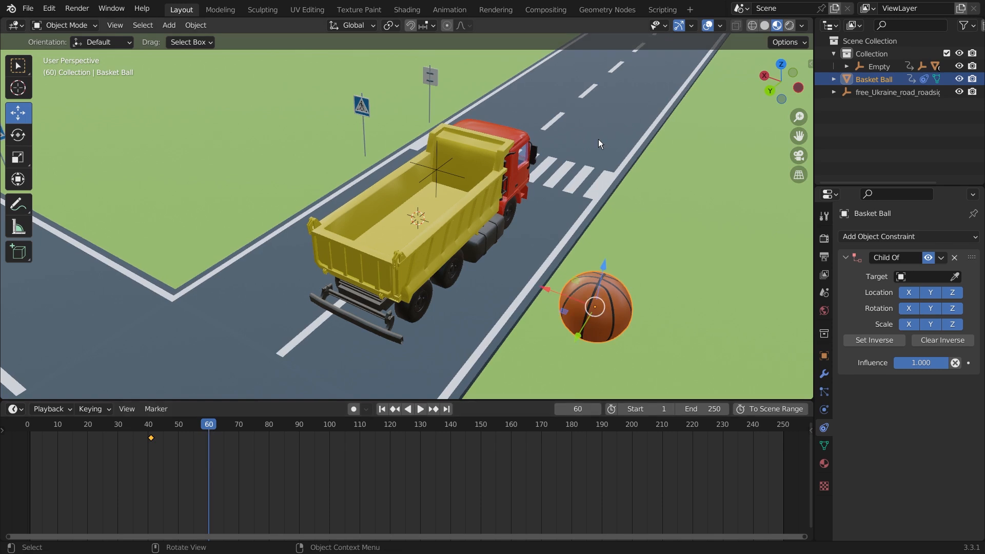
key(shift+s)
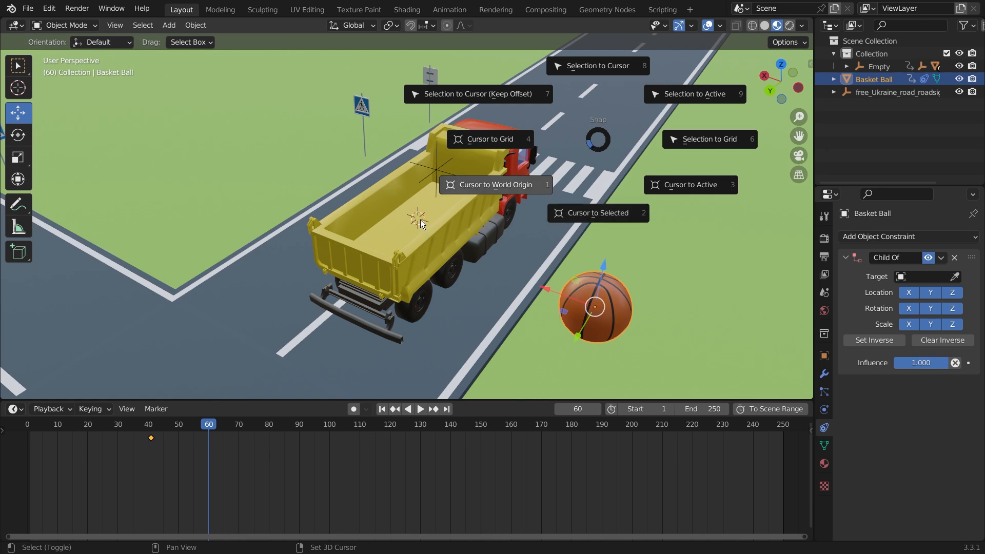
click(596, 64)
scroll(444, 227, up, 2)
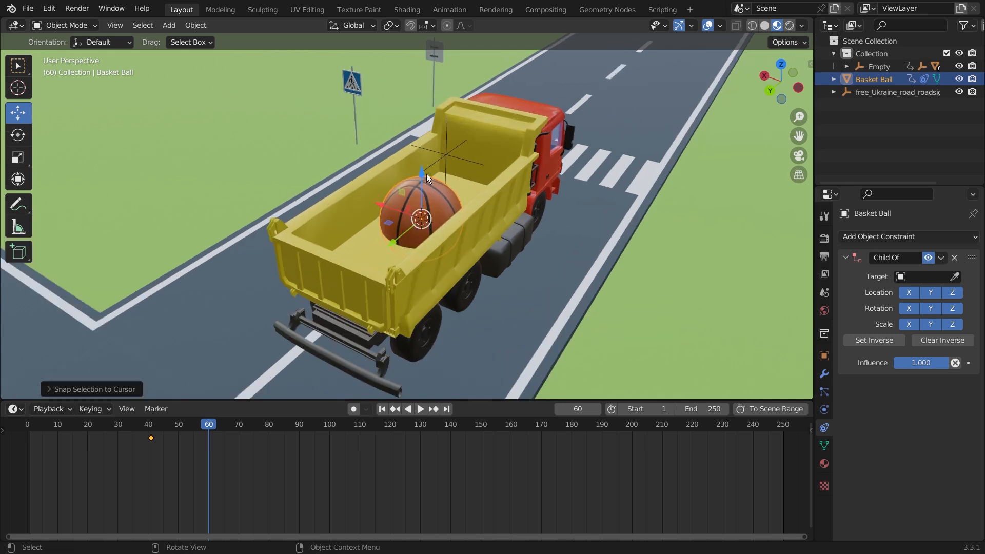
Raise the basketball along Z so it rests in the truck bed, and insert a Location keyframe at frame 60.
key(i)
drag(423, 172, 422, 133)
key(i)
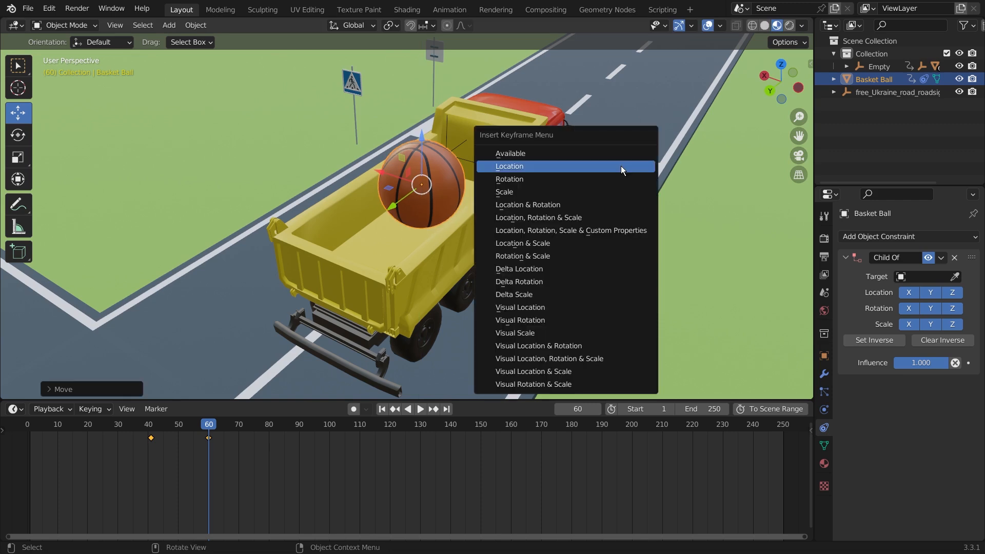
click(621, 165)
Play the basketball's move into the truck from frame 35 and stop just after its last keyframe.
scroll(392, 397, down, 5)
drag(207, 429, 134, 429)
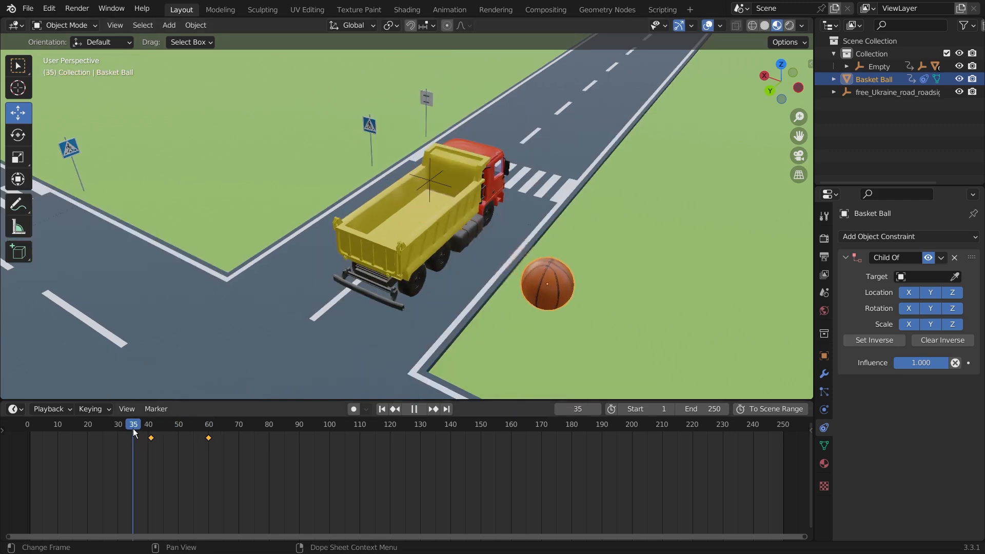
key(space)
key(space)
middle_drag(460, 303, 486, 252)
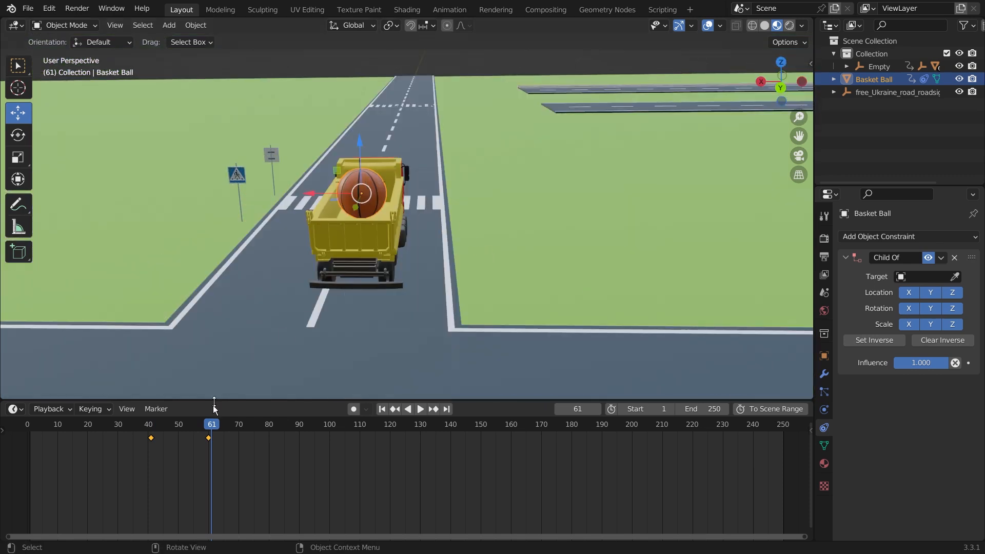
At frame 48, lift the basketball along Z above the height of the truck bed and insert a Location keyframe.
drag(211, 437, 174, 436)
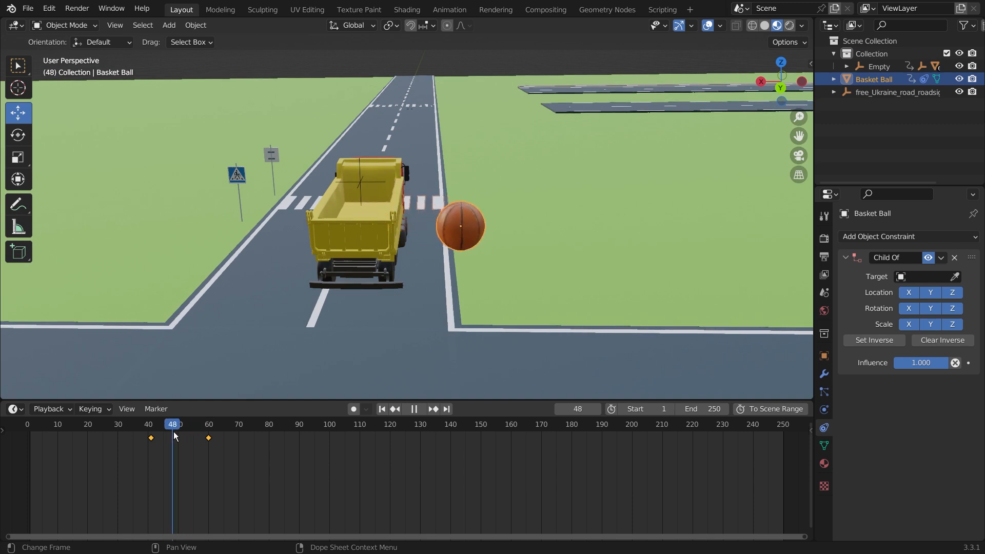
key(g)
key(z)
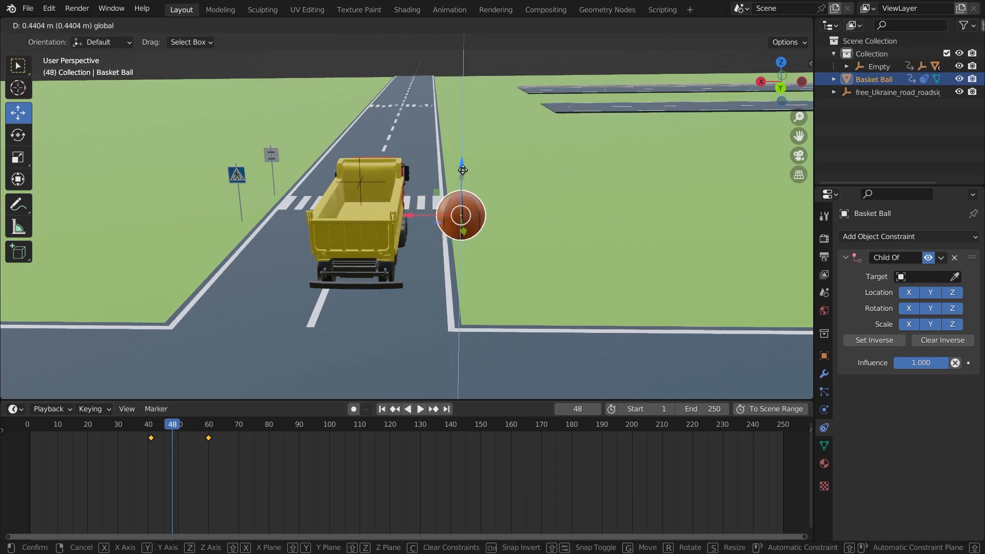
drag(456, 126, 460, 84)
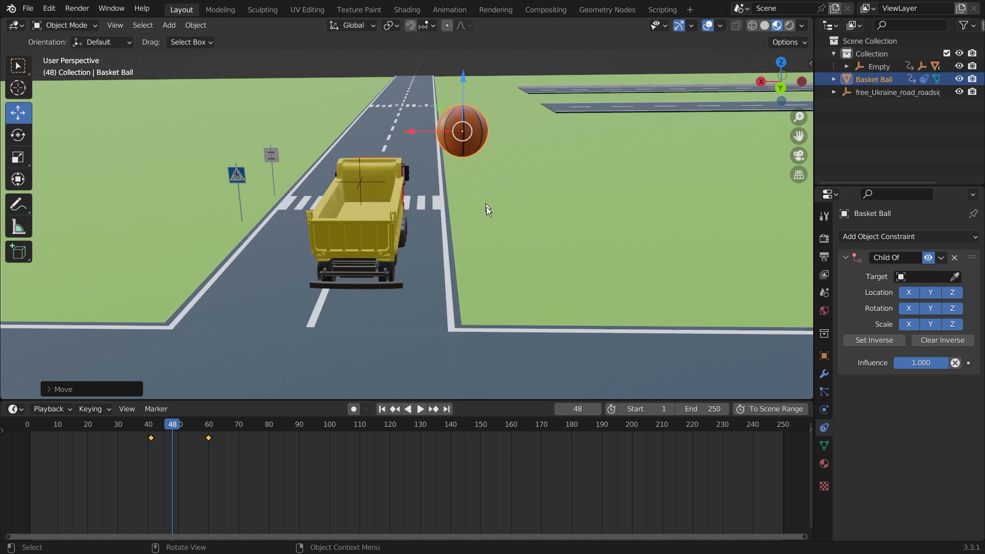
key(i)
click(587, 190)
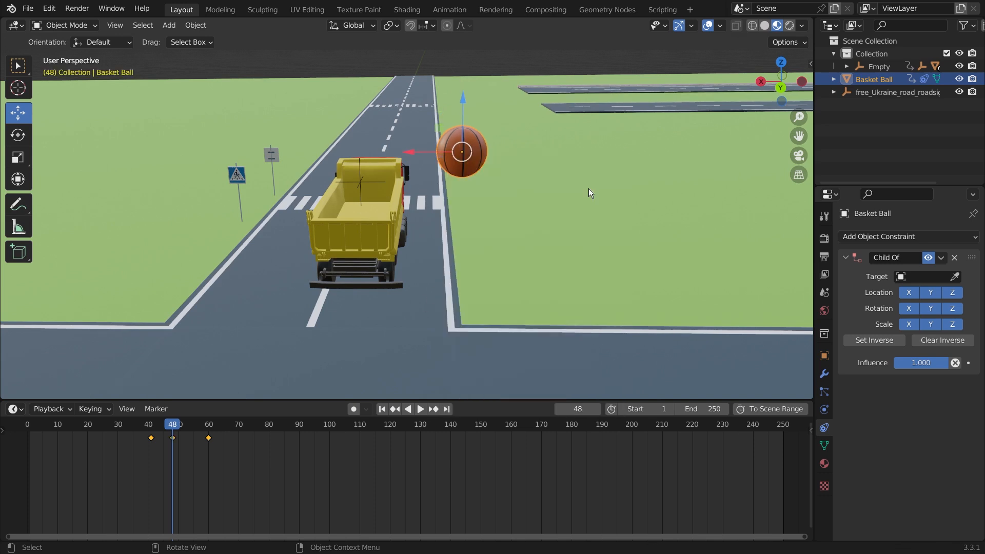
Preview the basketball's arc, move its middle keyframe to frame 45, and replay from frame 37.
drag(175, 424, 136, 426)
key(space)
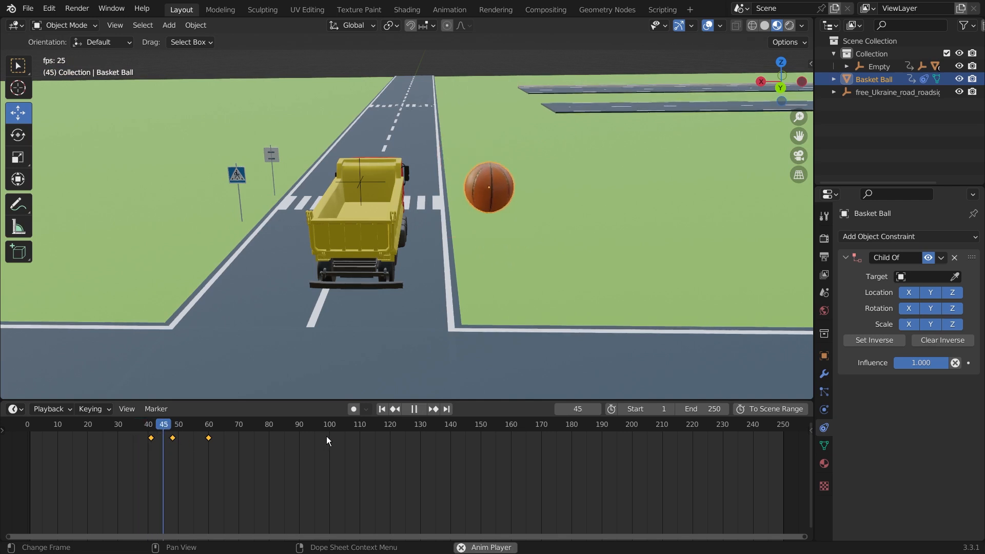
key(space)
drag(242, 426, 163, 439)
click(139, 425)
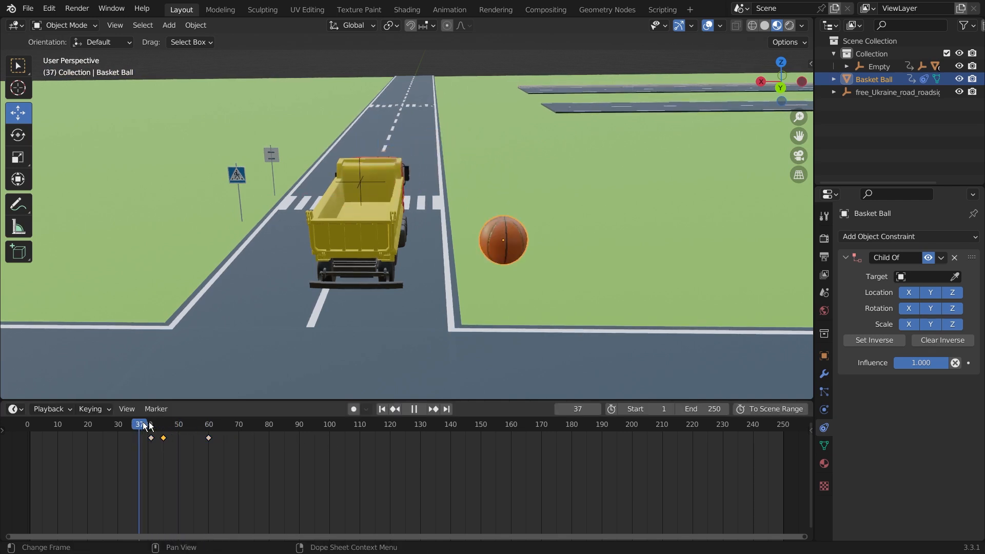
key(space)
At frame 45, raise the basketball slightly higher along Z and update its Location keyframe.
key(Down)
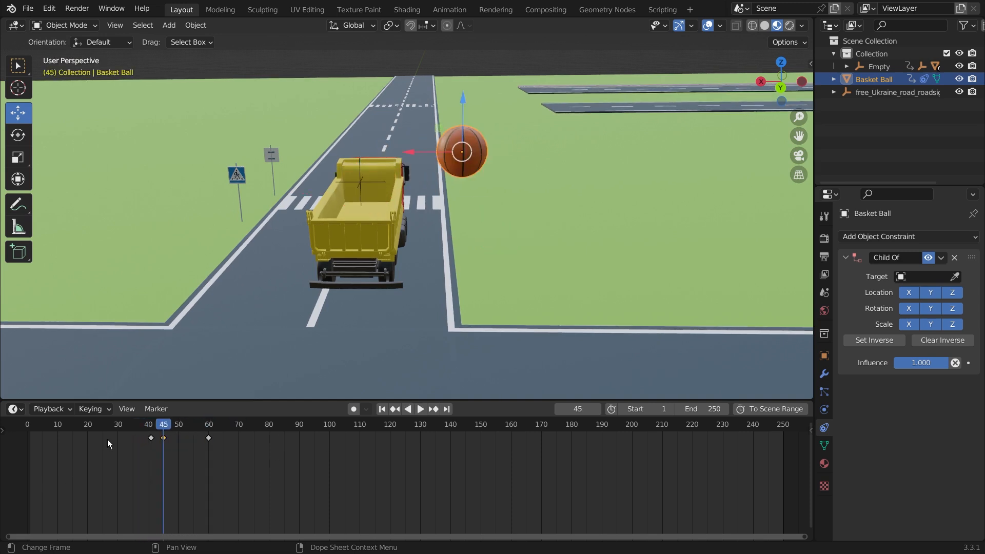
drag(463, 103, 503, 106)
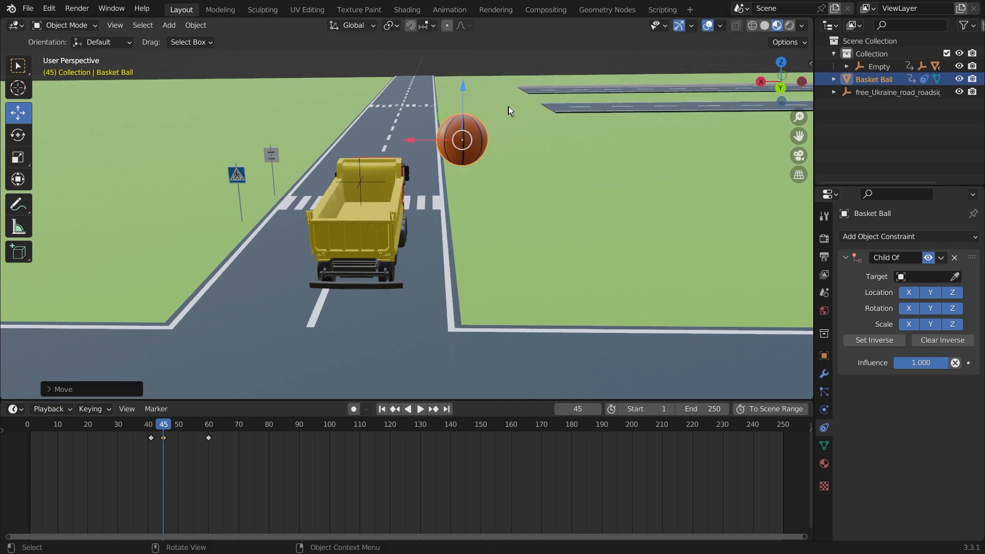
key(i)
click(545, 100)
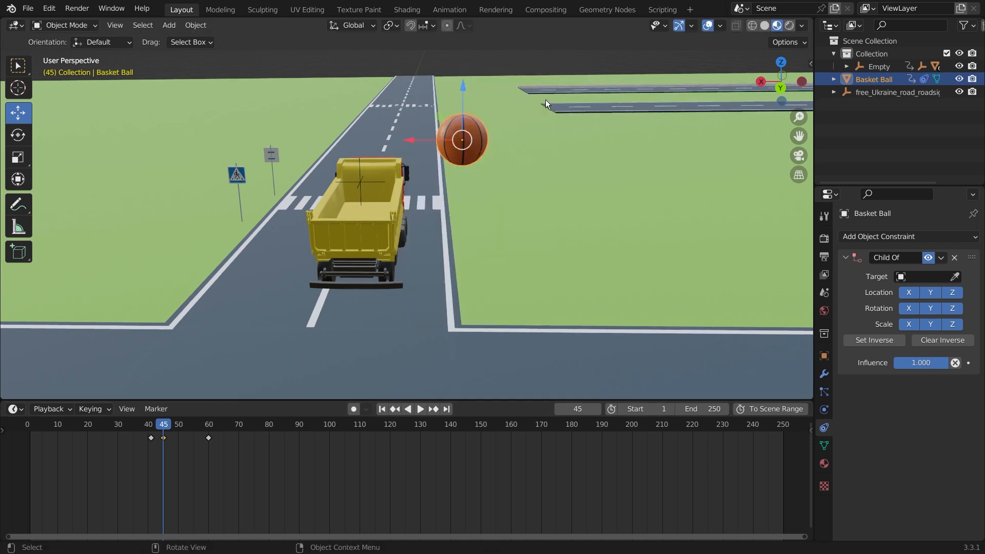
Play the basketball's arc into the truck bed twice and stop the playback.
key(space)
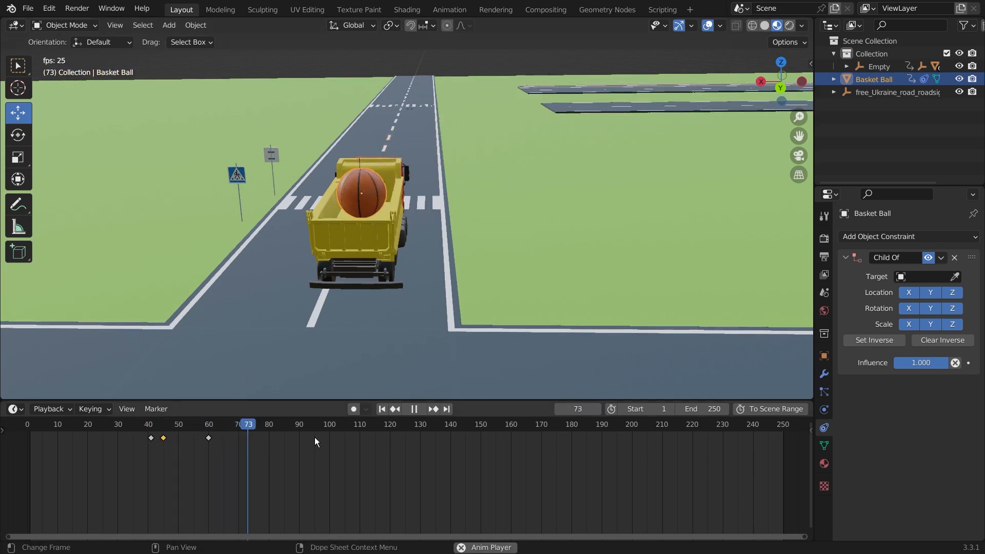
key(space)
click(143, 427)
key(space)
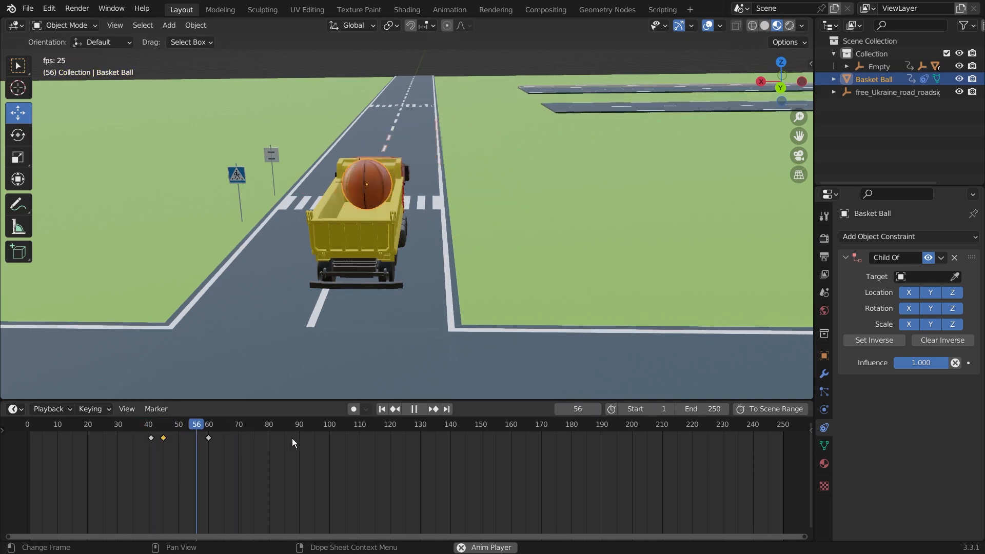
key(space)
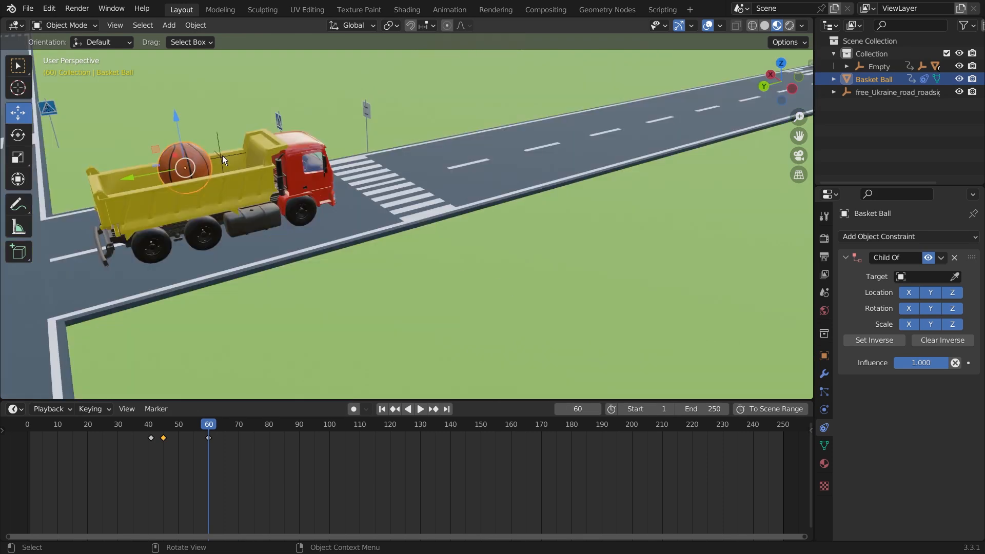
Try moving the truck's empty forward along the road at frame 60, and undo the move.
click(221, 157)
drag(175, 168, 343, 122)
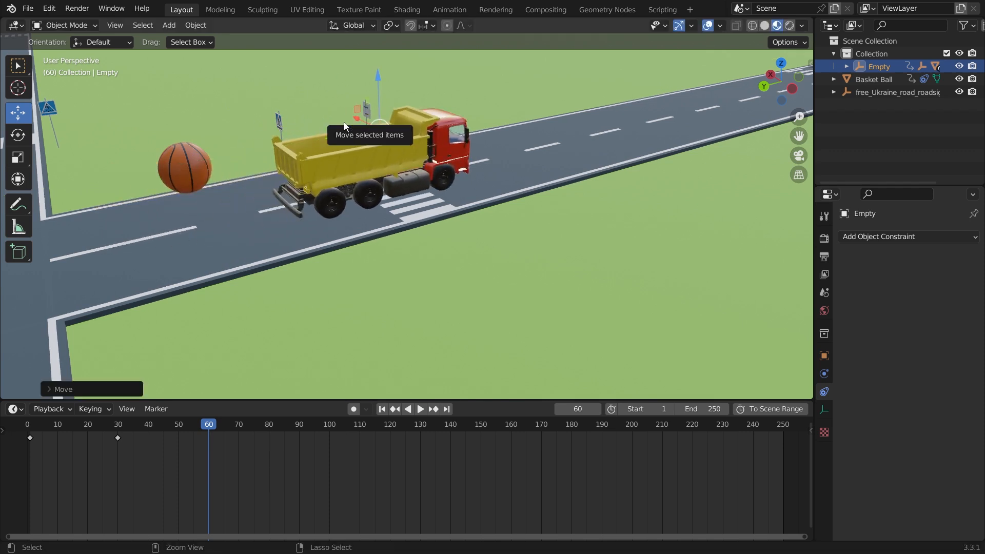
key(ctrl+z)
Select the basketball and set the target of its Child Of constraint to the truck's Empty.
click(186, 163)
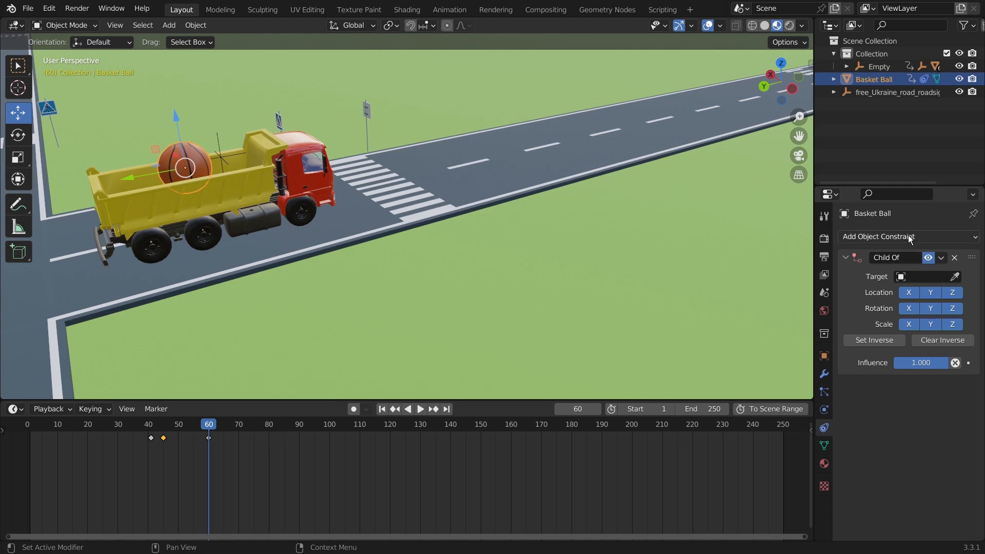
click(928, 236)
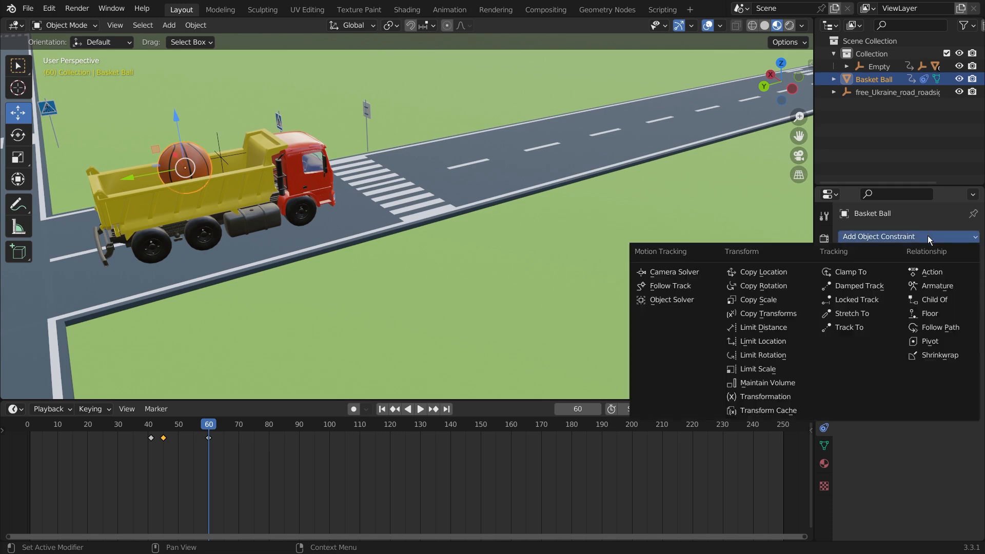
click(941, 302)
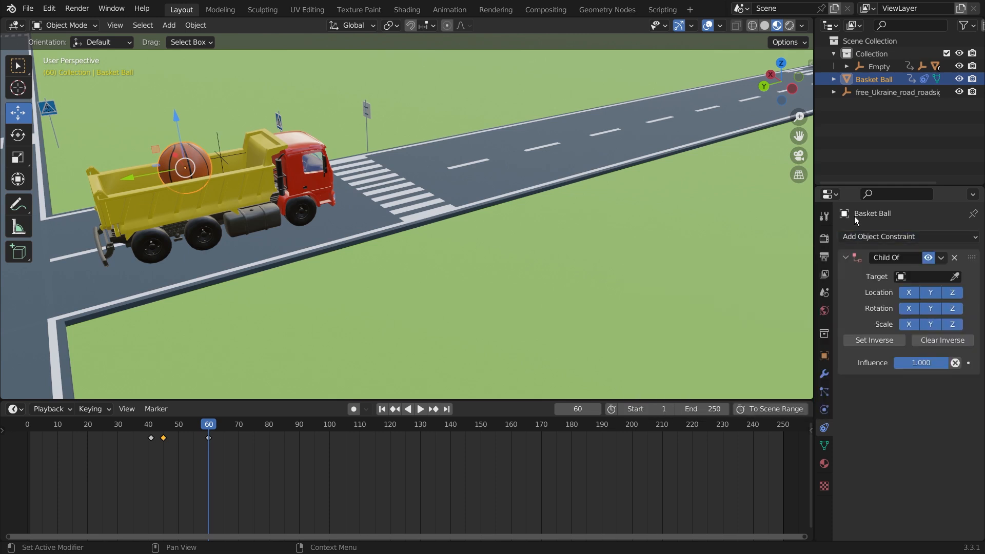
click(956, 277)
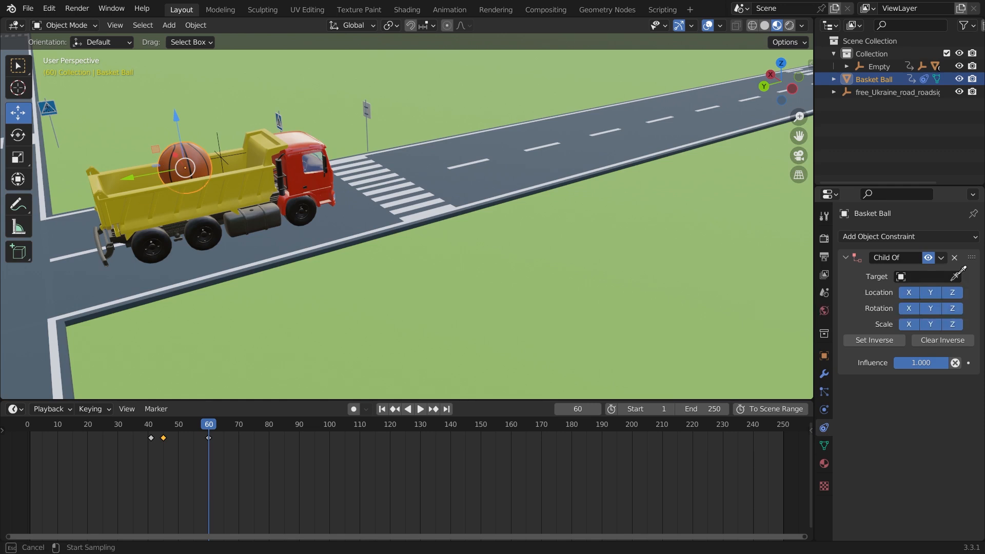
click(225, 151)
scroll(391, 264, down, 3)
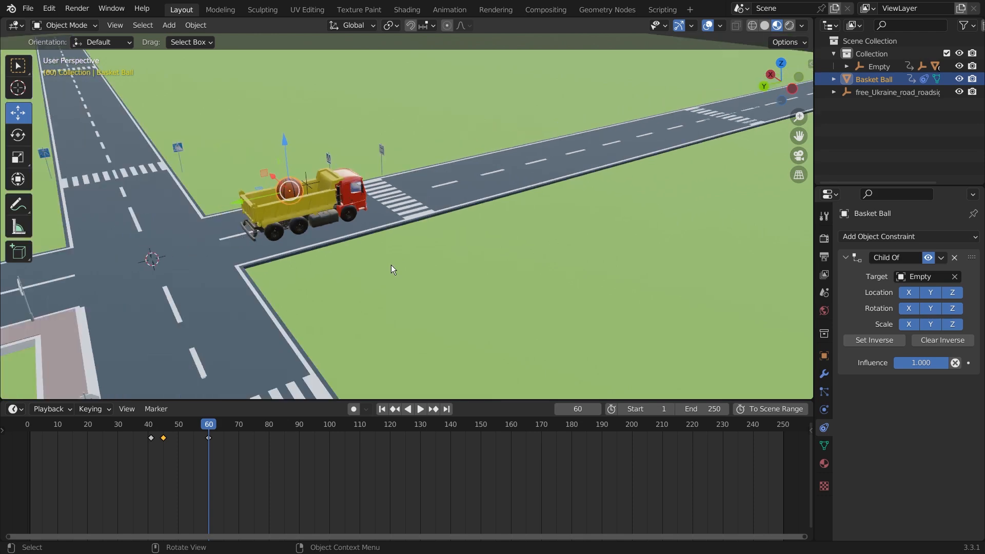
Play the animation from the start and stop it once the basketball lands in the truck bed.
mouse_move(408, 289)
middle_down()
mouse_move(362, 294)
mouse_move(408, 291)
mouse_move(388, 294)
mouse_move(399, 296)
middle_up()
scroll(409, 291, down, 3)
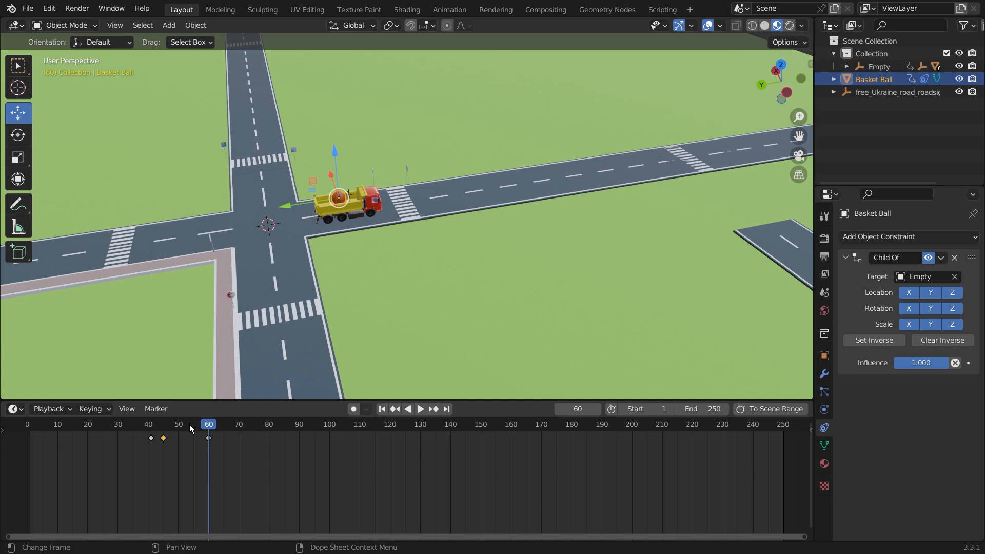
drag(209, 425, 28, 436)
key(space)
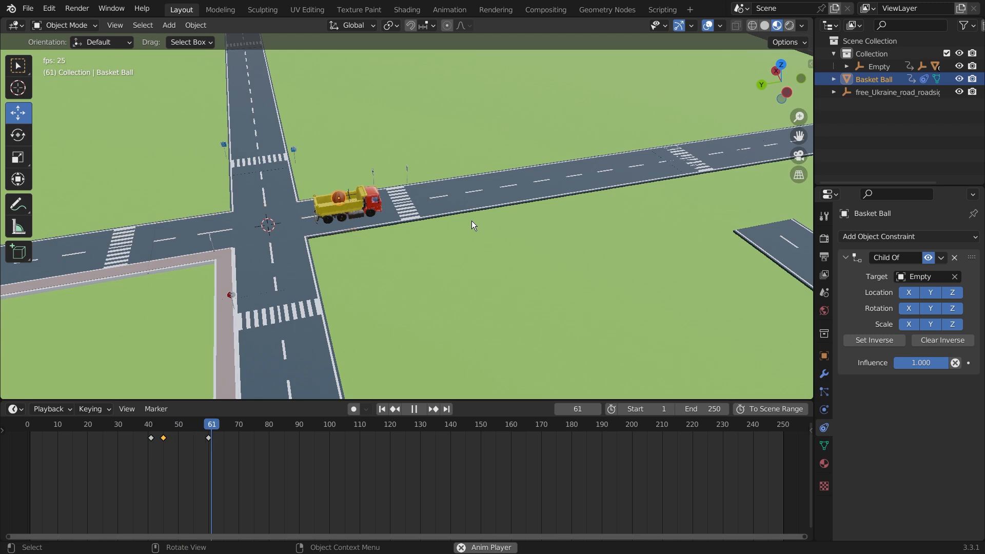
key(space)
Replay the truck's animation and compare the keyframes of its empty with those of the basketball around frame 37.
scroll(405, 238, up, 5)
click(259, 186)
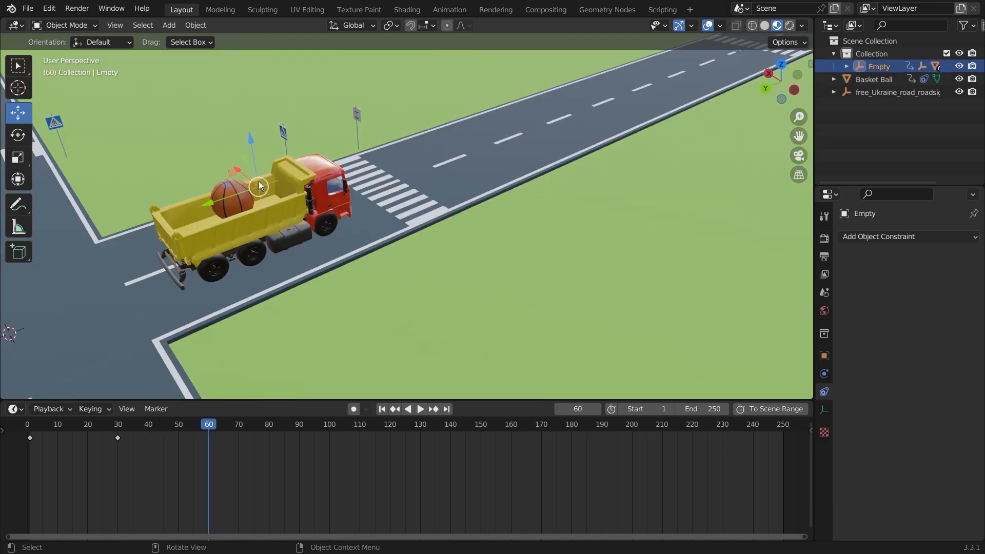
scroll(115, 482, up, 2)
middle_drag(153, 465, 362, 473)
key(shift+Left)
key(space)
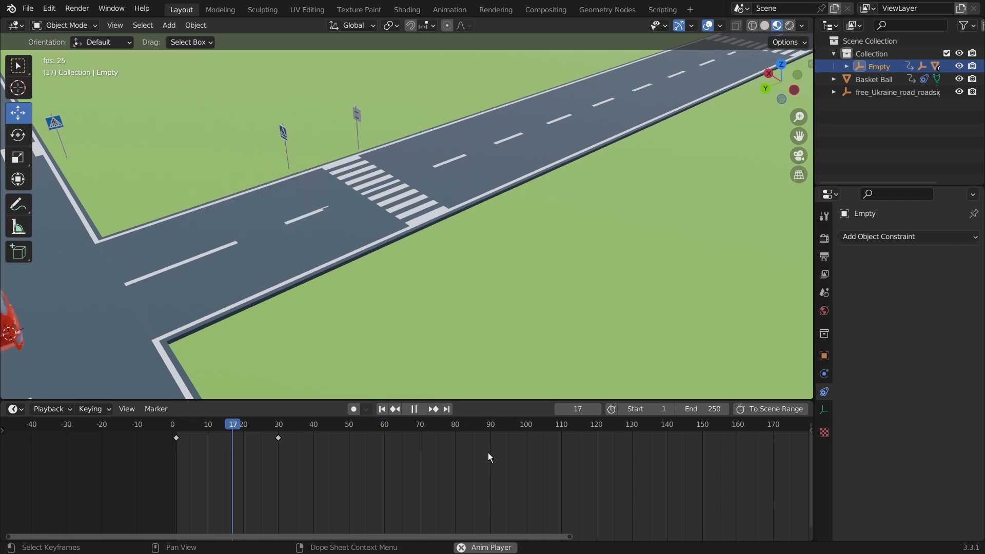
key(space)
mouse_move(306, 428)
mouse_down()
mouse_move(291, 427)
mouse_move(331, 429)
mouse_move(304, 432)
mouse_up()
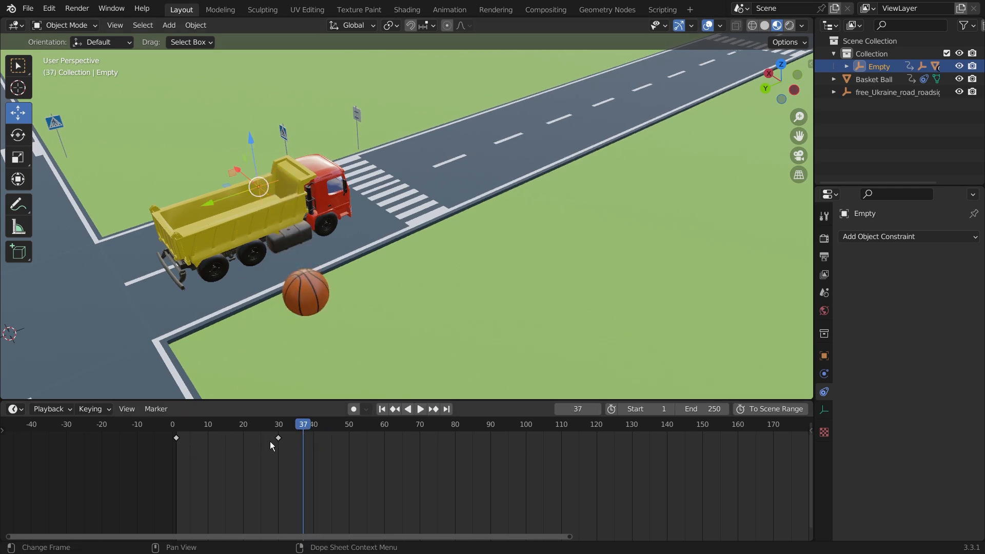
click(304, 293)
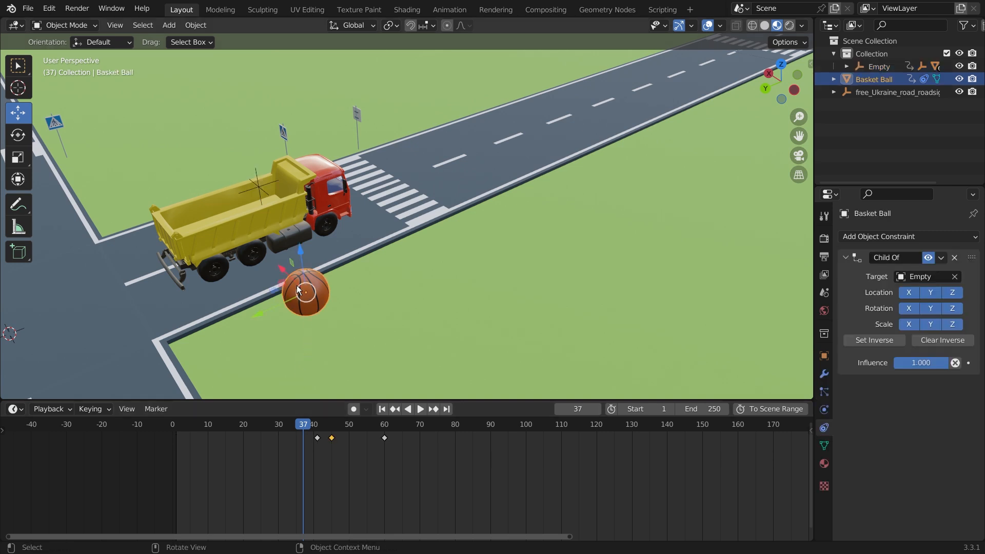
click(258, 185)
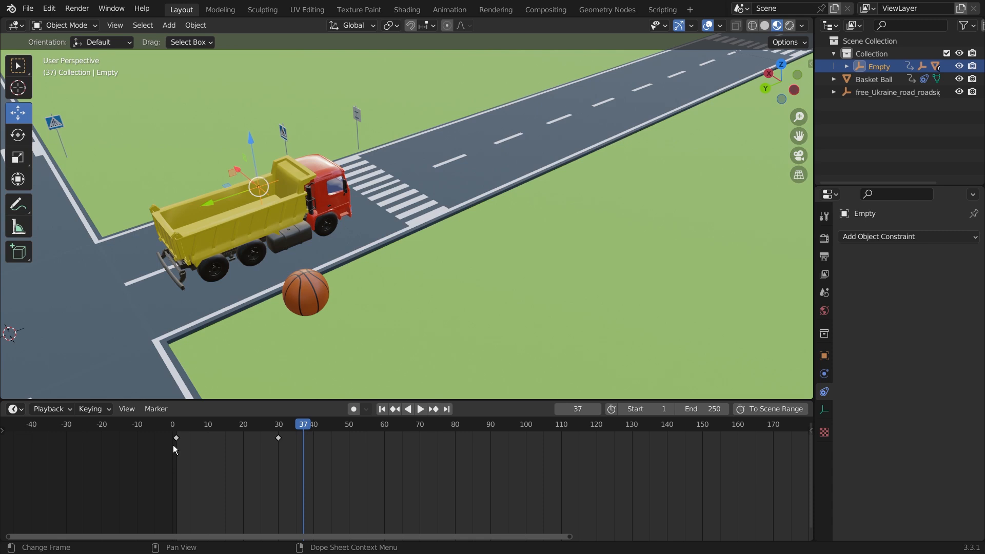
Add timeline markers at frames 1 and 30, on the empty's two keyframes.
key(space)
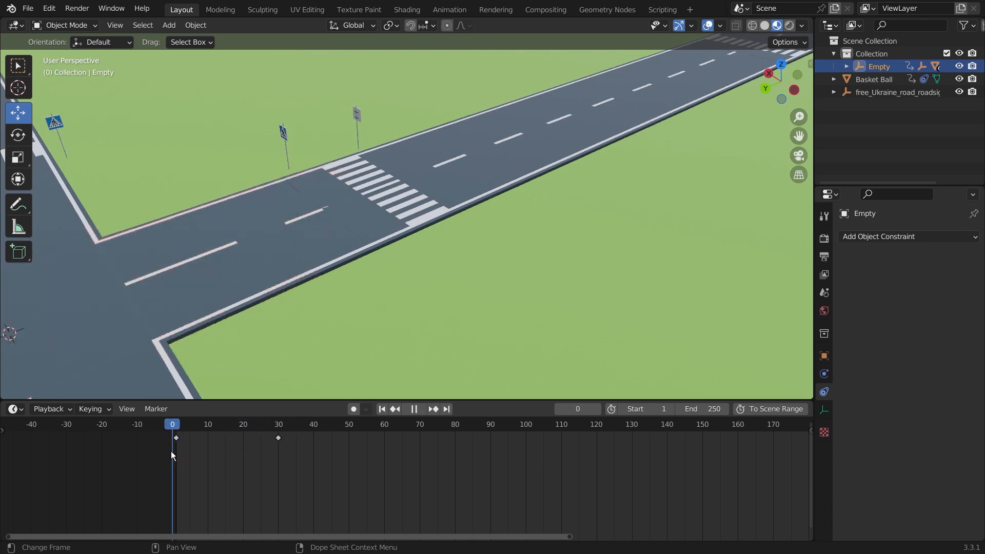
key(space)
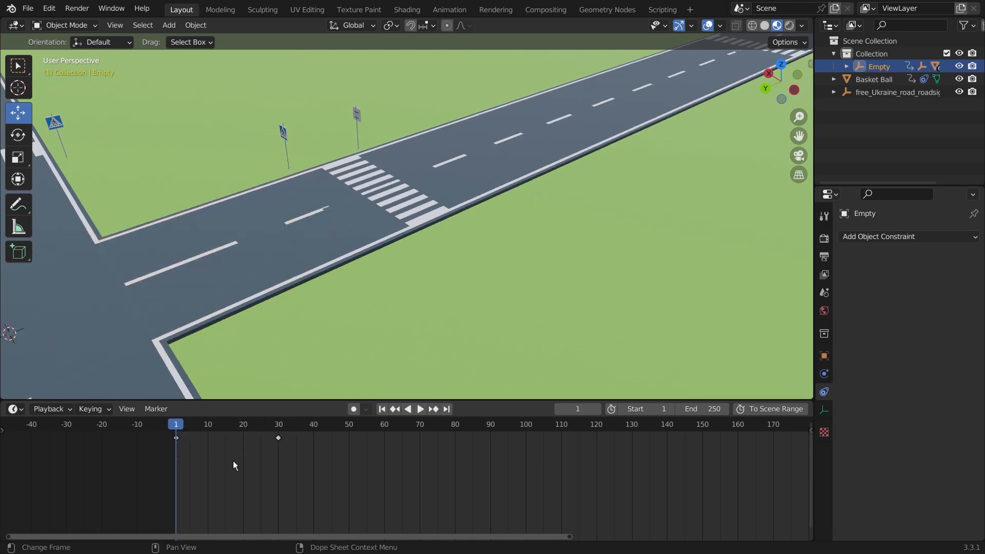
key(m)
drag(175, 528, 278, 410)
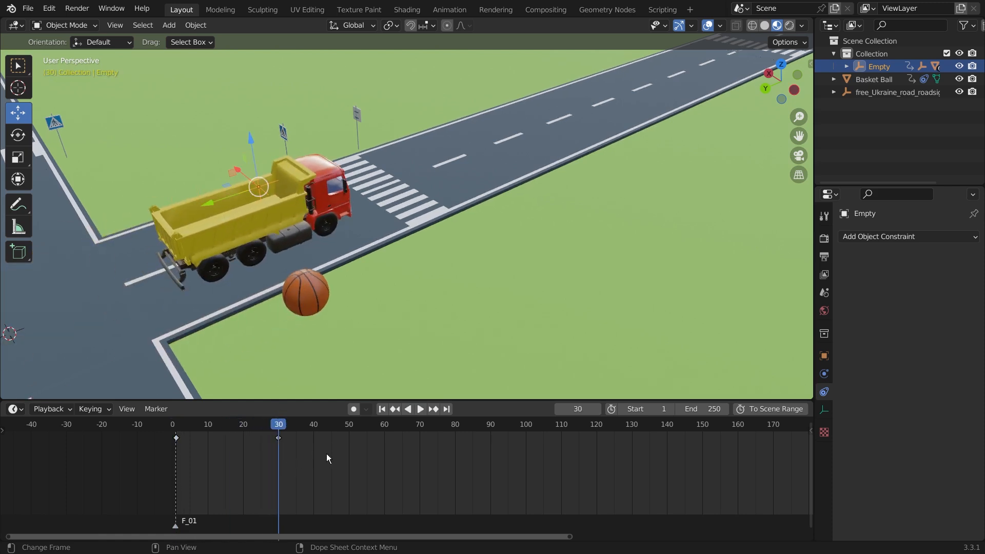
key(m)
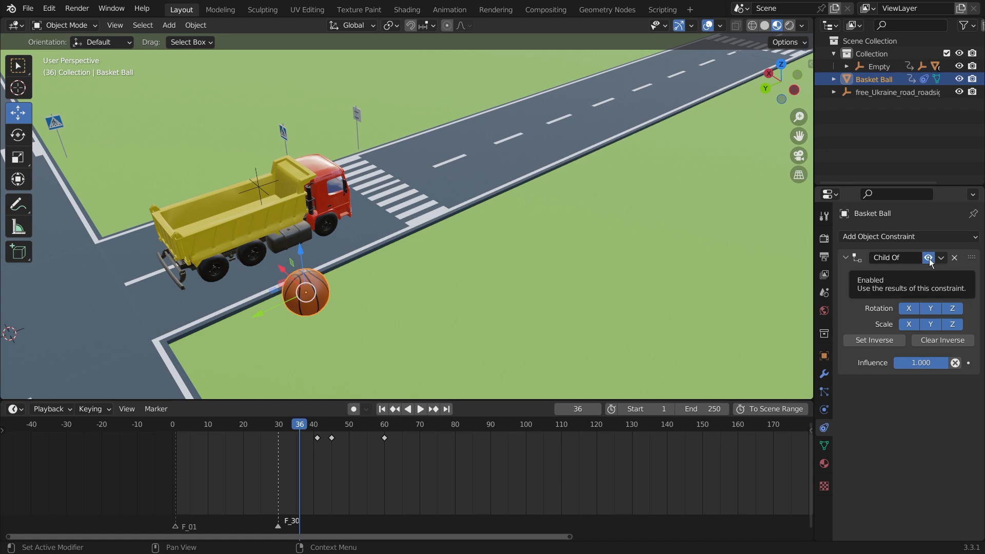
At frame 36, keyframe the basketball's Child Of constraint as disabled and play the animation to check it.
key(i)
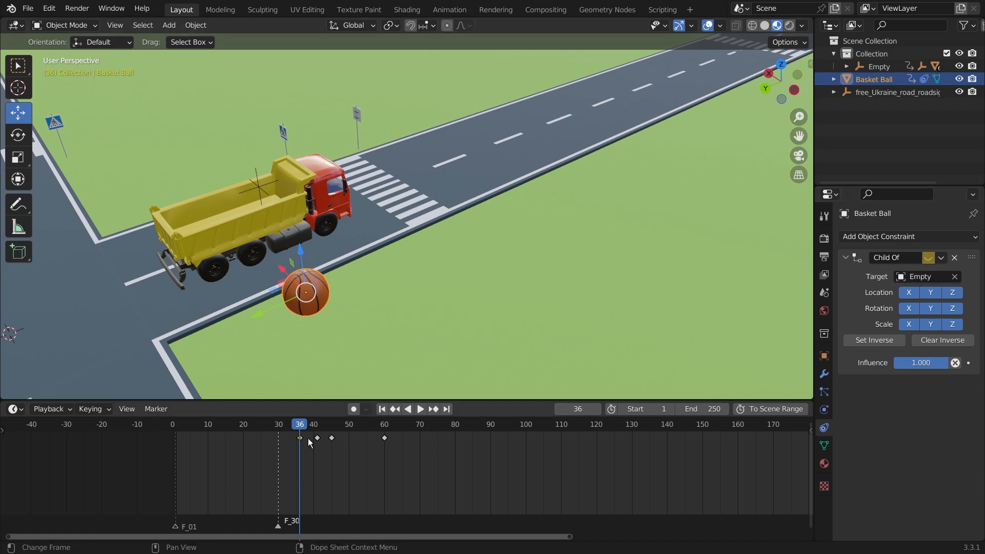
key(shift+Left)
key(space)
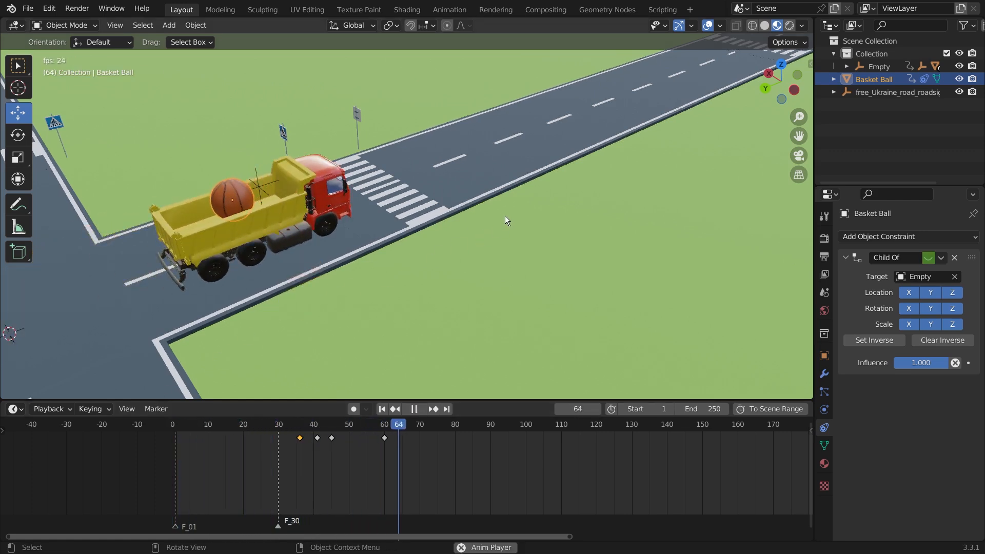
key(space)
Select the truck's empty and duplicate its frame 30 keyframe to frame 71 so the truck holds its position.
click(276, 232)
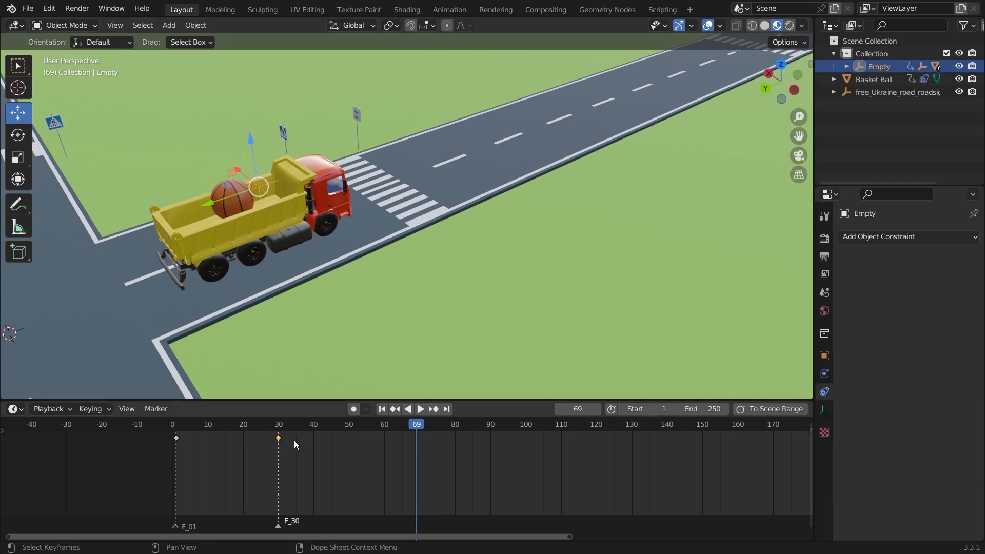
key(shift+d)
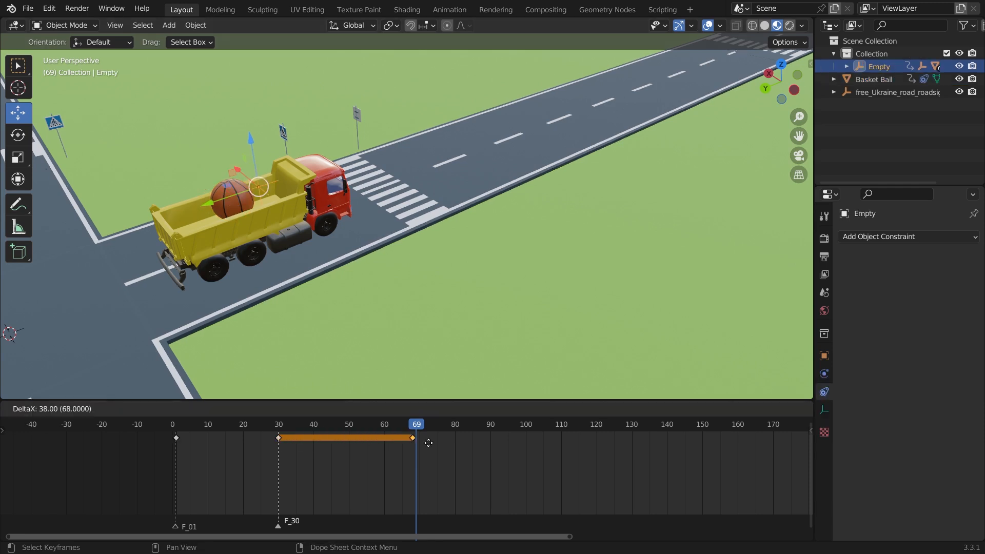
click(440, 443)
click(346, 461)
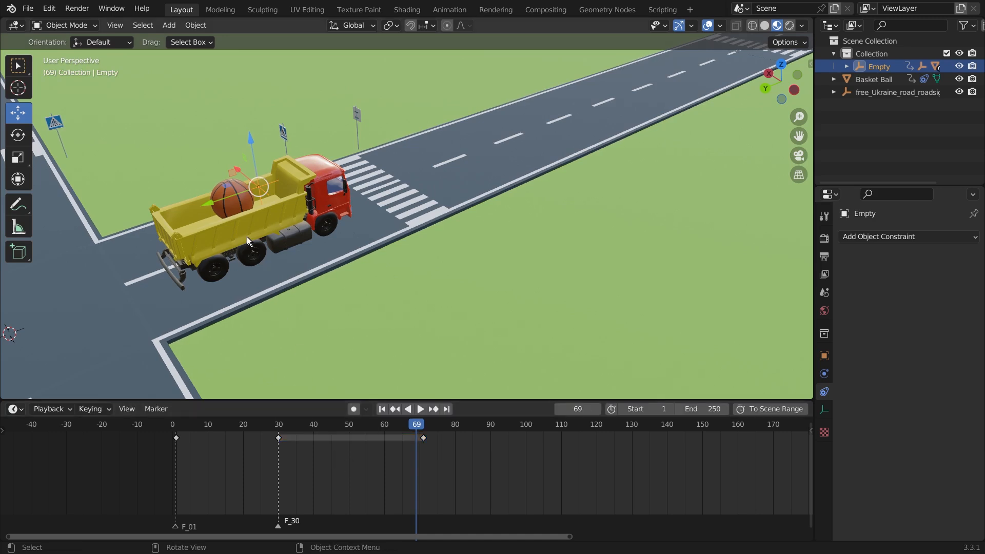
Compare the basketball's keyframes with the empty's hold between frames 30 and 71.
click(238, 196)
drag(289, 435, 399, 448)
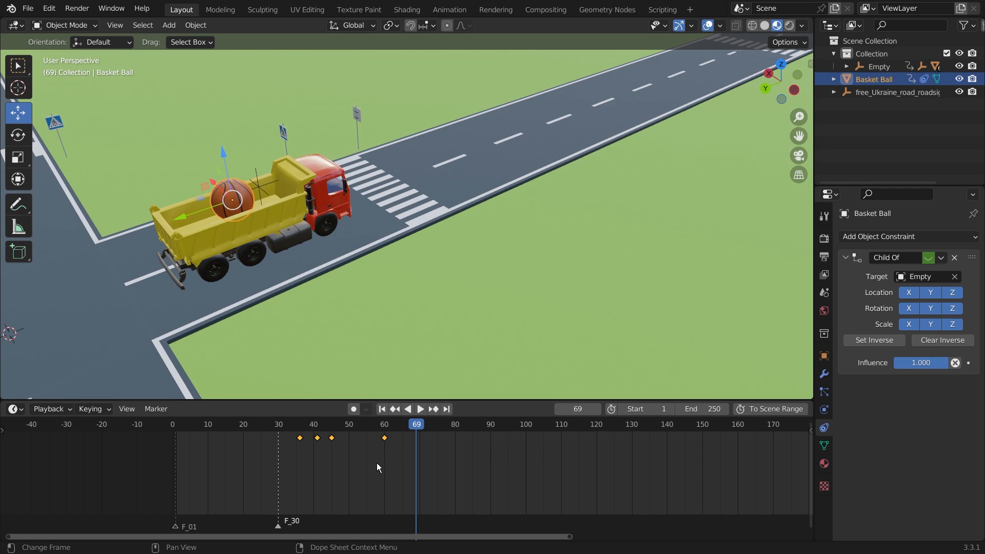
click(259, 185)
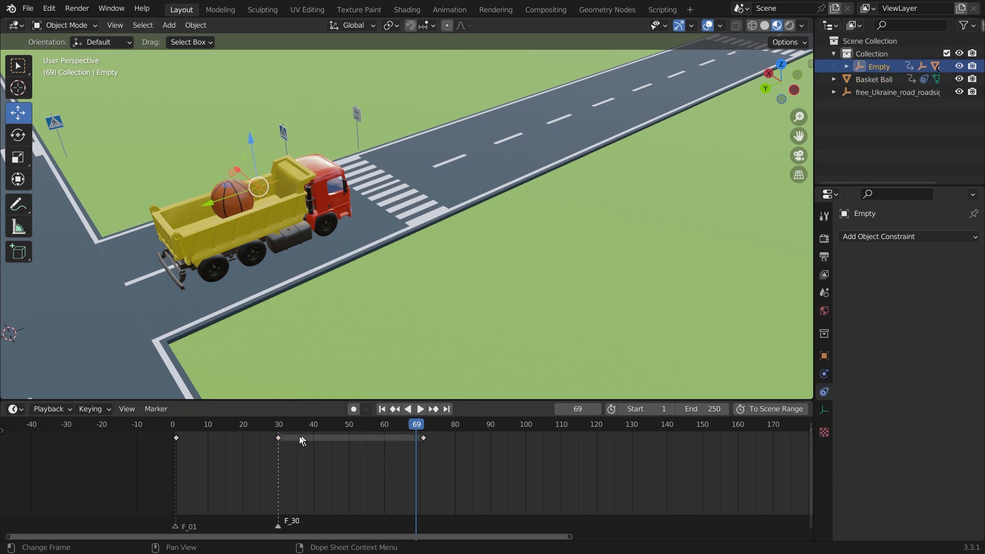
click(278, 438)
click(425, 438)
click(278, 438)
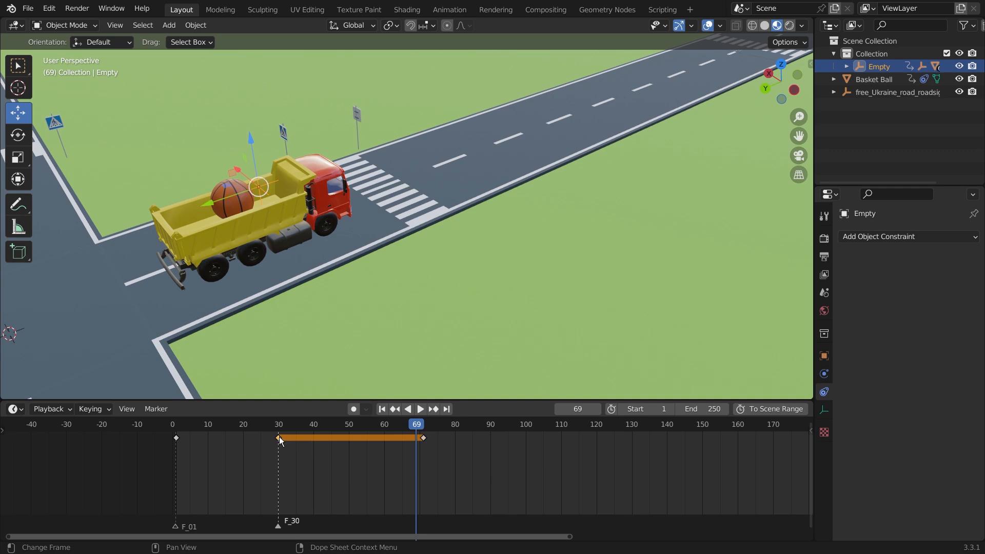
click(422, 442)
At frame 100, move the truck's empty forward along the road on its Y axis, past the crosswalk, and keyframe it.
key(space)
drag(466, 427, 526, 422)
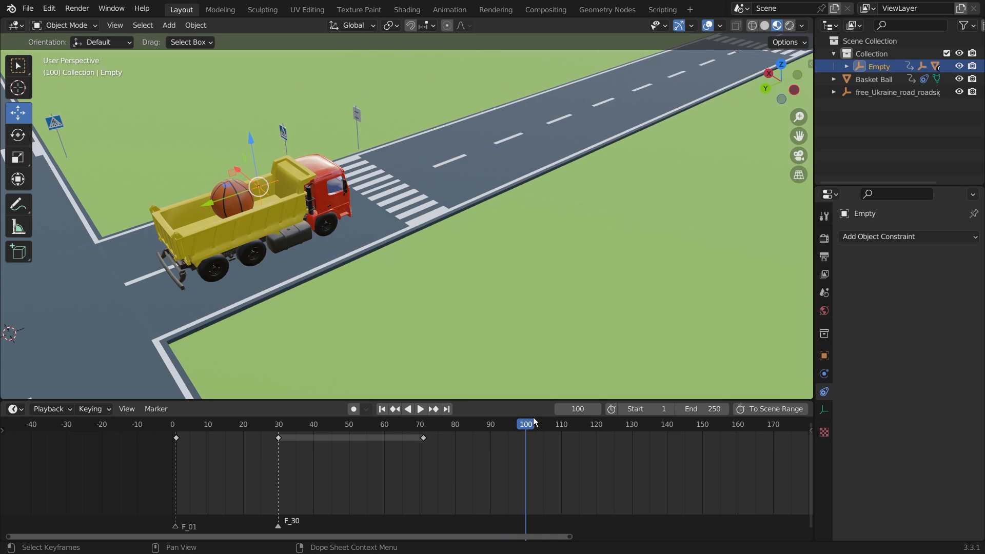
drag(201, 206, 478, 125)
key(i)
click(678, 192)
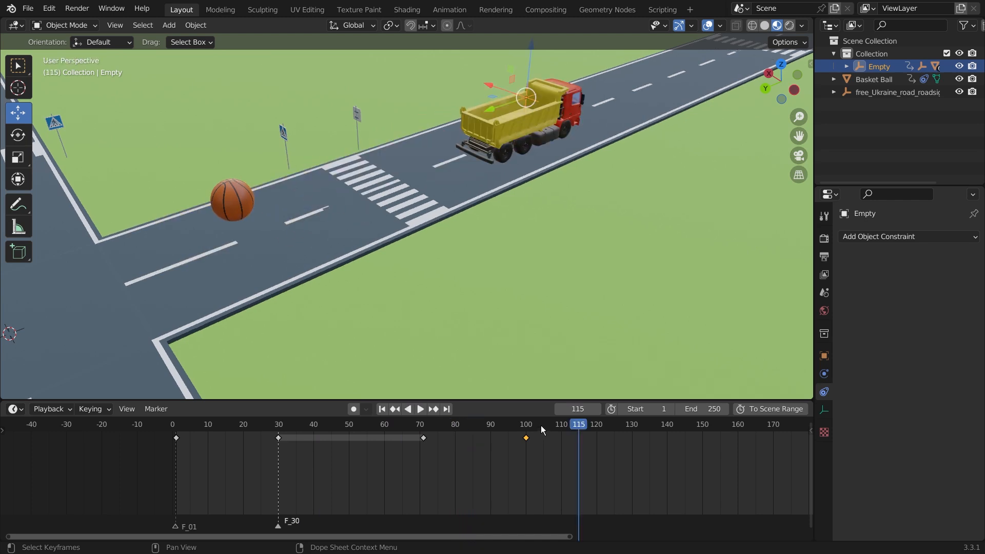
Select the basketball and keyframe its Child Of constraint as disabled at frame 60.
drag(568, 424, 278, 424)
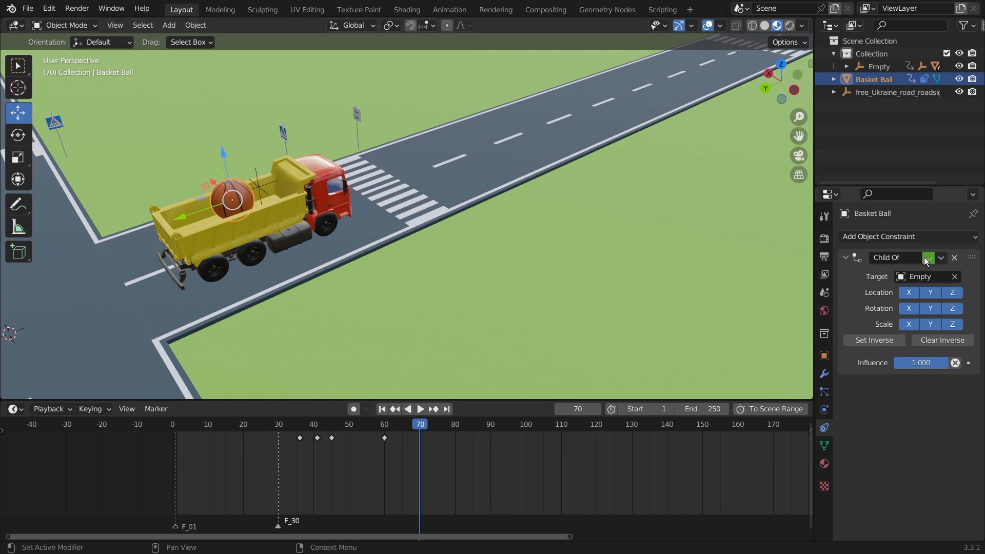
drag(419, 430, 414, 429)
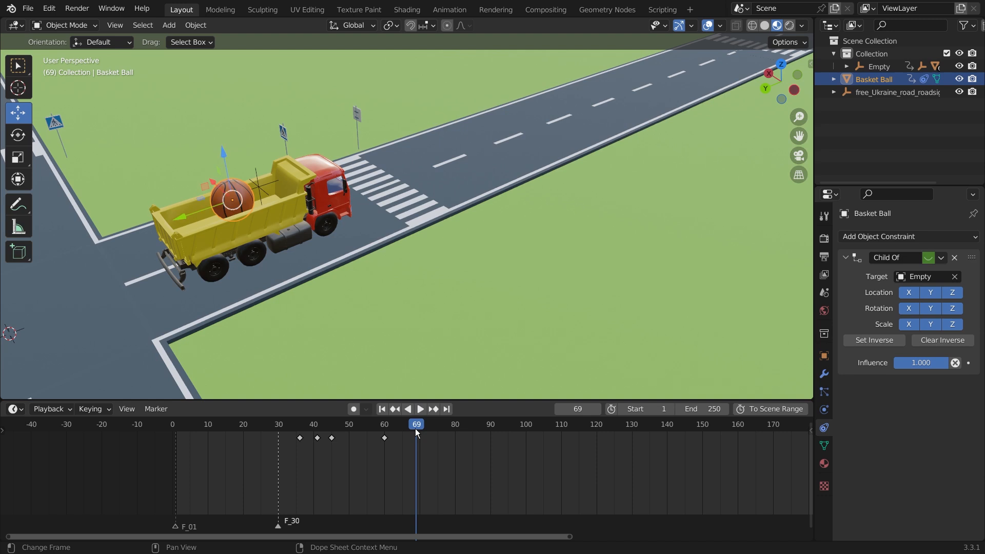
key(Down)
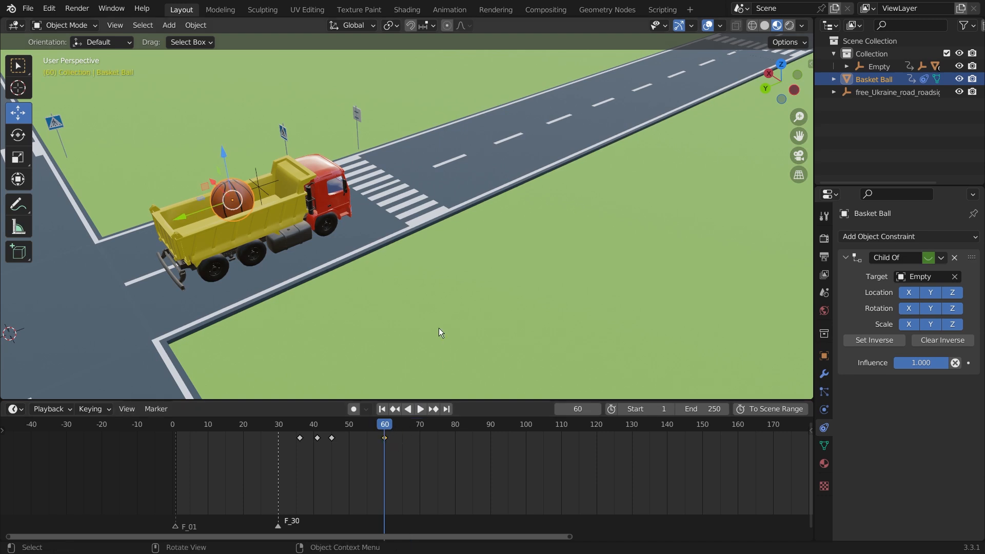
At frame 61, enable the basketball's Child Of constraint and keyframe its enabled state.
key(Right)
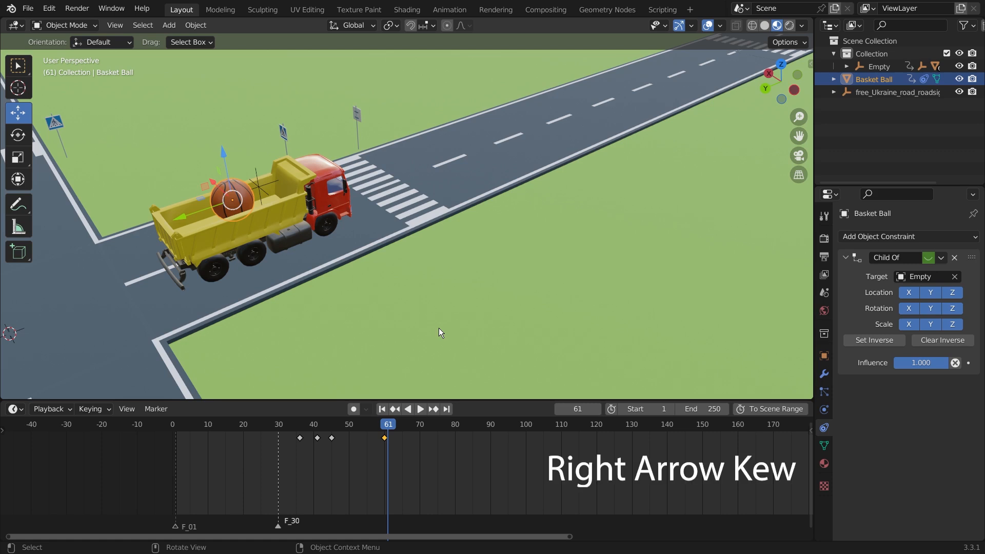
click(263, 187)
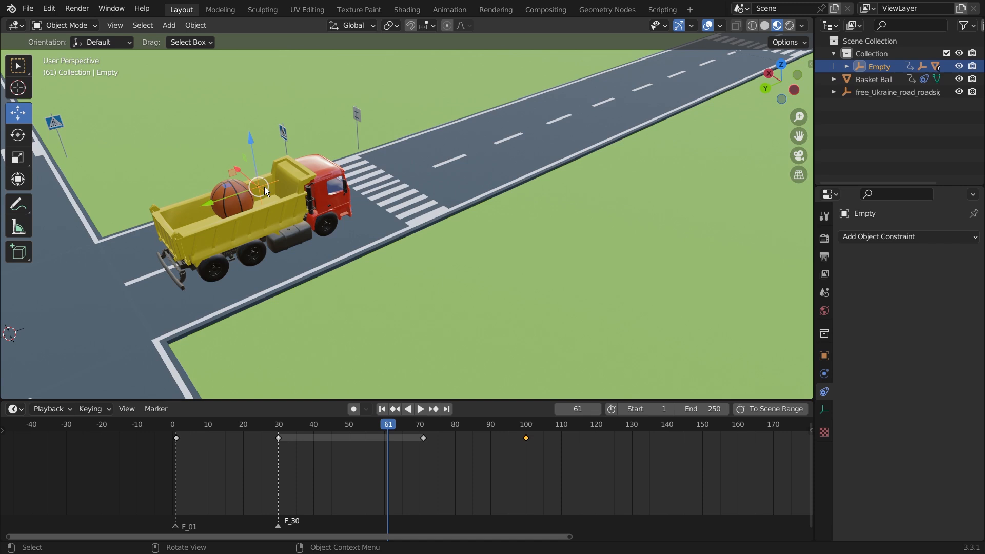
click(237, 194)
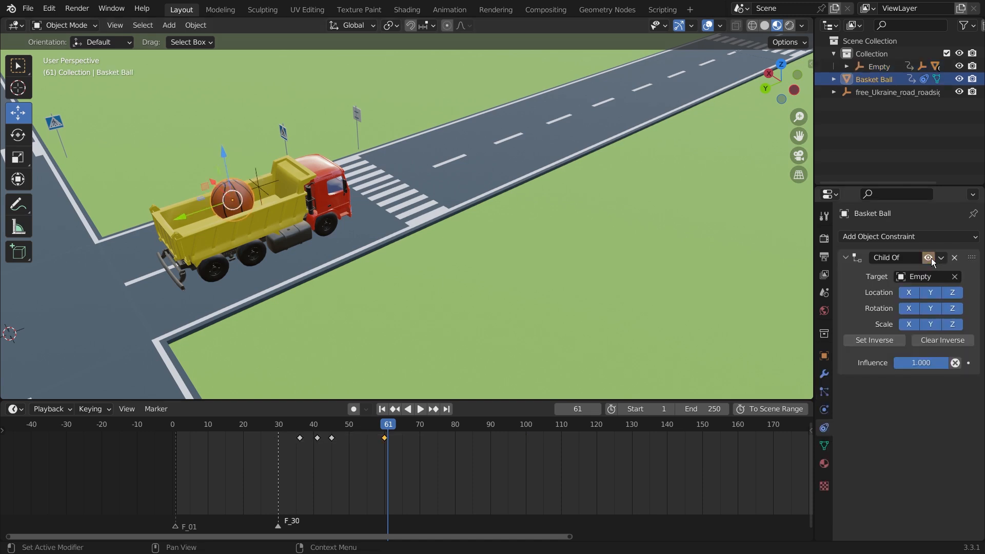
key(i)
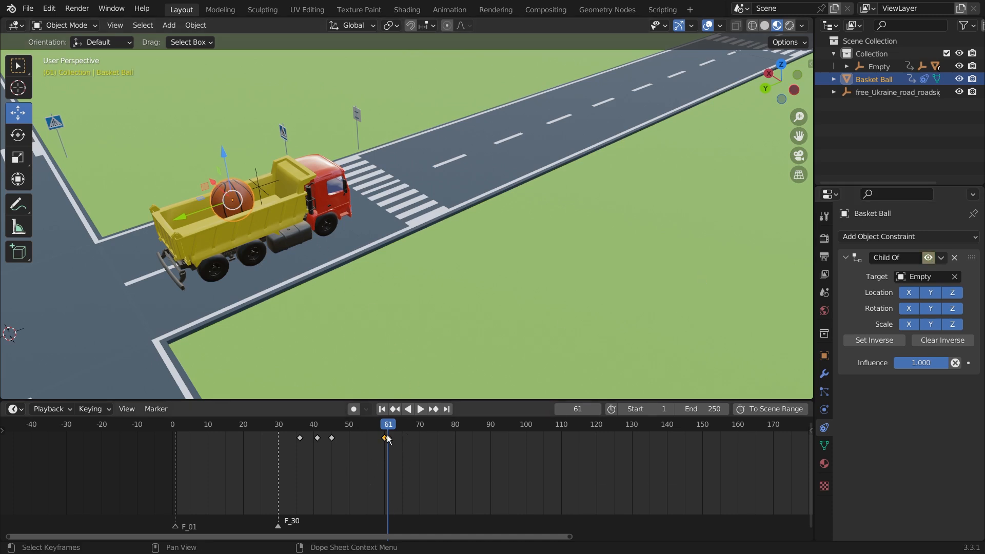
Inspect the constraint keyframes at frames 60 and 61, and play the animation through to frame 98.
shift+right_click(381, 460)
key(space)
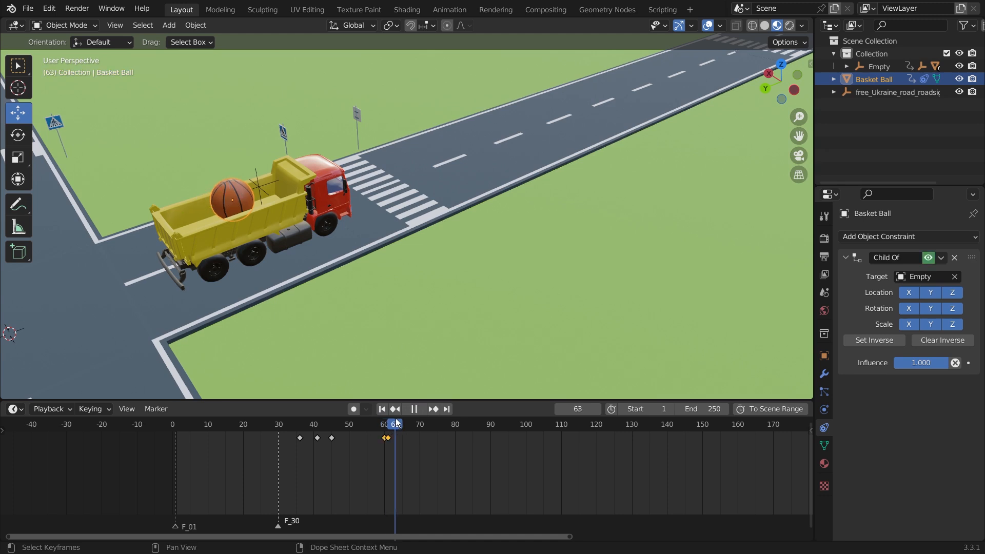
key(space)
scroll(431, 467, up, 5)
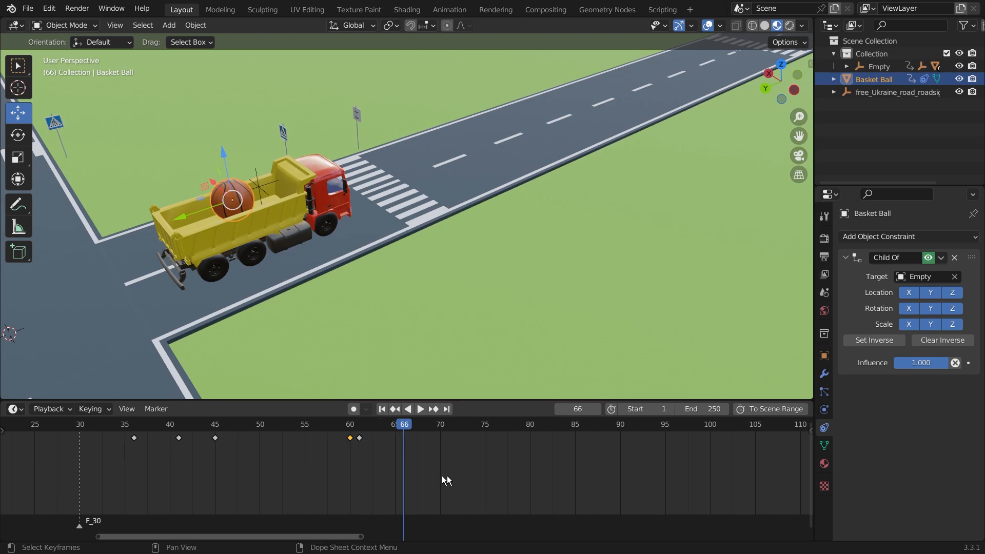
key(space)
scroll(524, 472, down, 5)
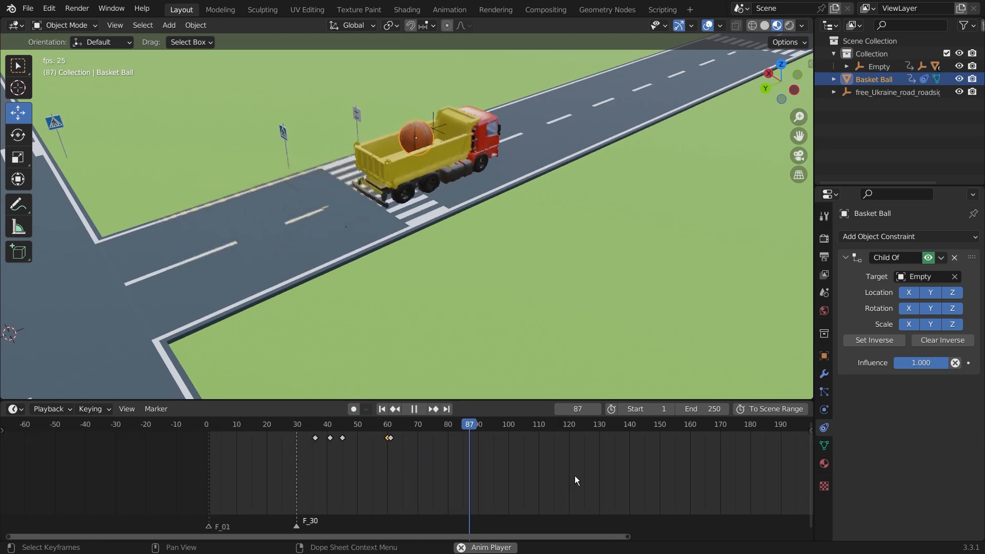
key(space)
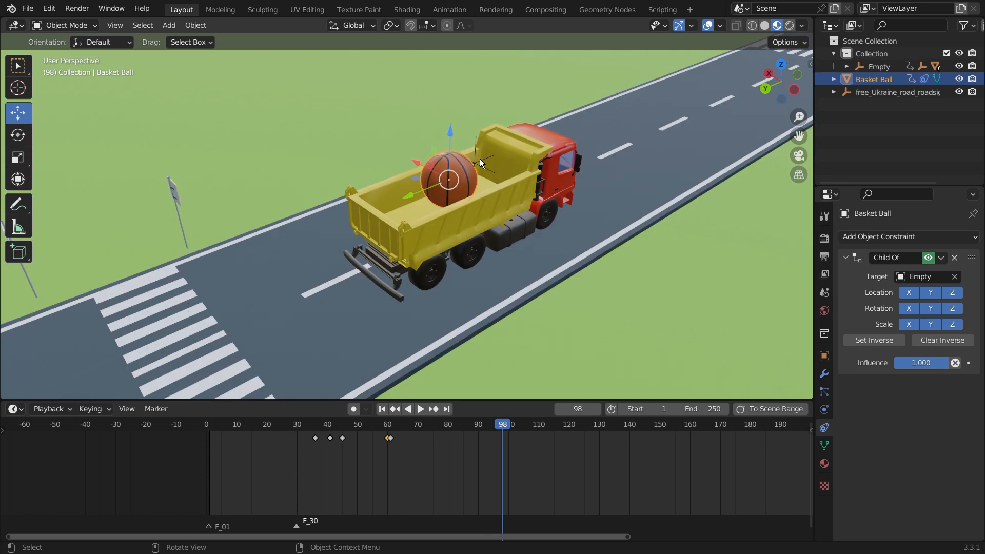
Duplicate the truck empty's frame 100 keyframe to frame 150, and move markers F_30 and F_01 to frames 100 and 150.
click(479, 159)
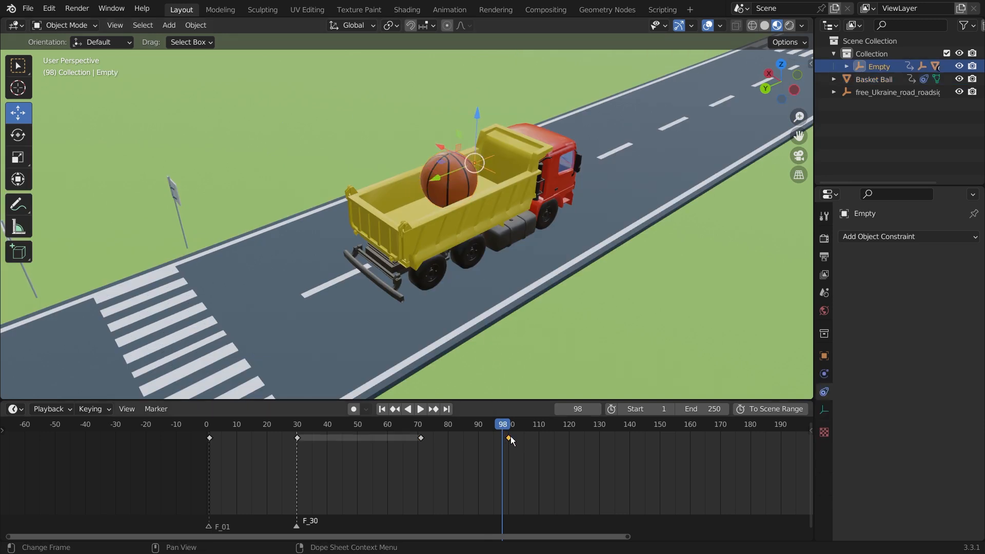
key(shift+d)
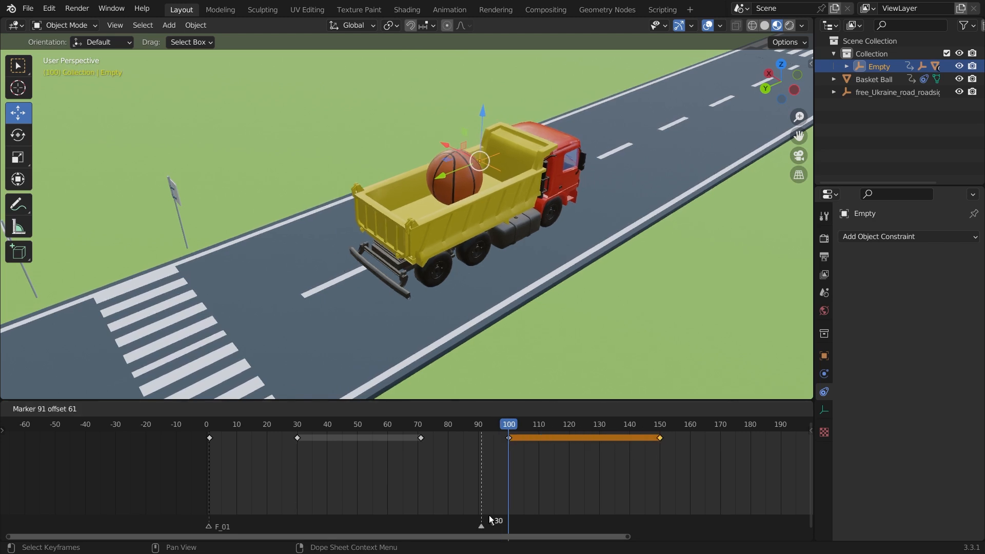
drag(489, 516, 516, 515)
mouse_move(211, 525)
mouse_down()
mouse_move(567, 513)
mouse_move(664, 497)
mouse_up()
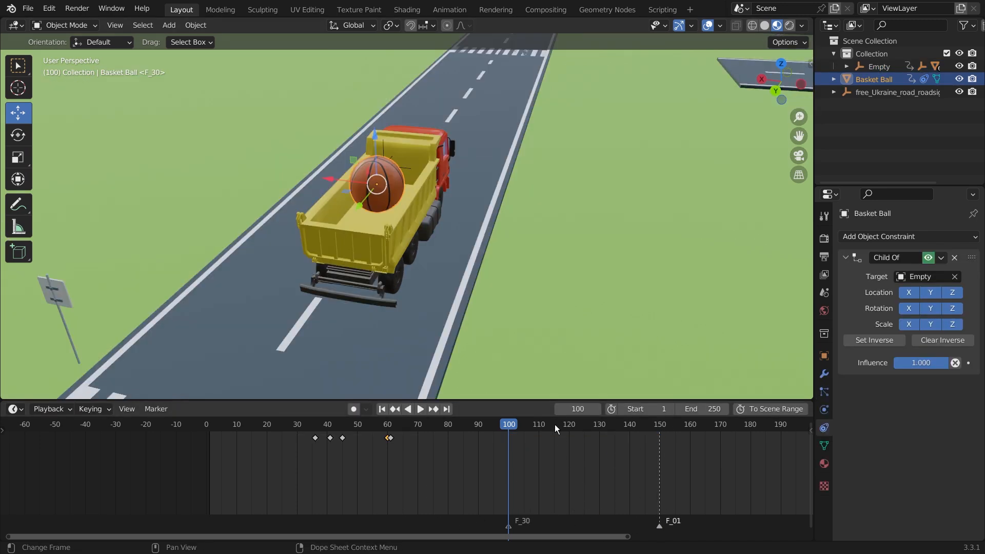
Keyframe the basketball's location in the truck bed at frame 111.
drag(555, 424, 543, 430)
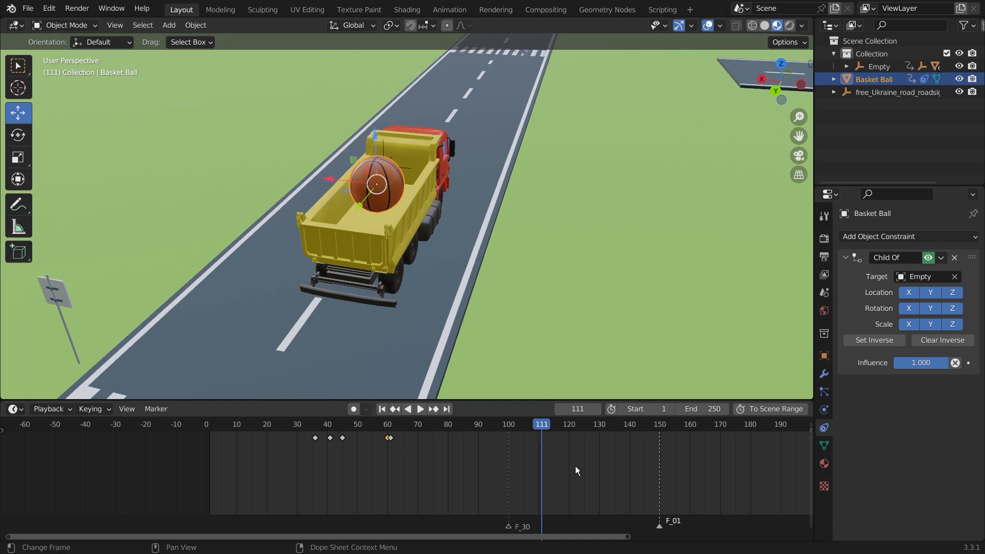
key(i)
click(599, 158)
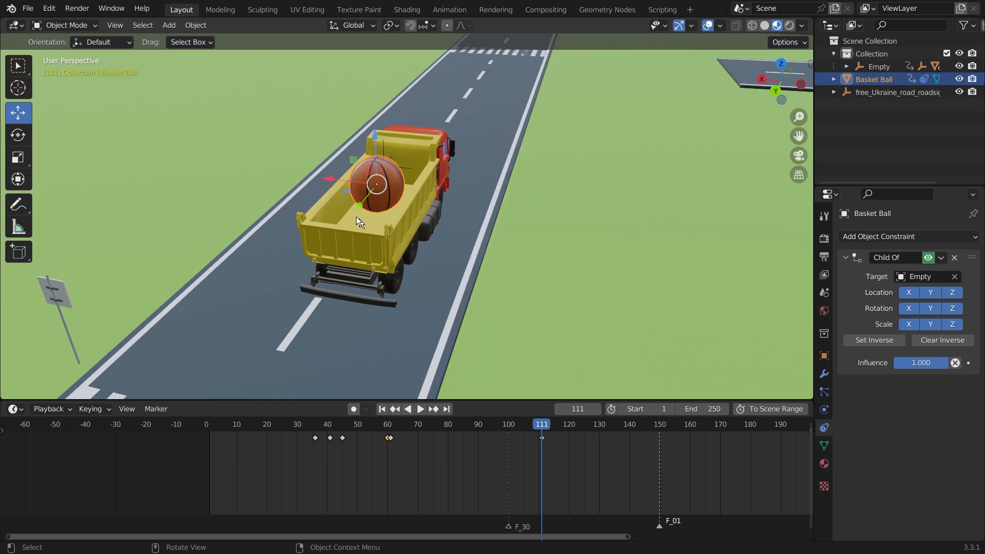
At frame 130, move the basketball out of the truck onto the grass beside the road and keyframe its location.
drag(542, 425, 601, 426)
key(g)
key(x)
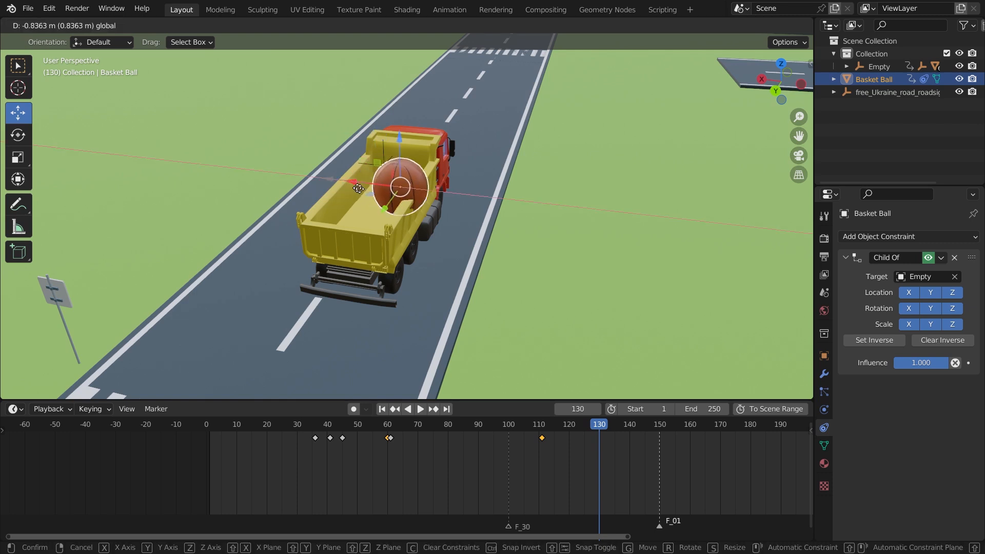
click(608, 252)
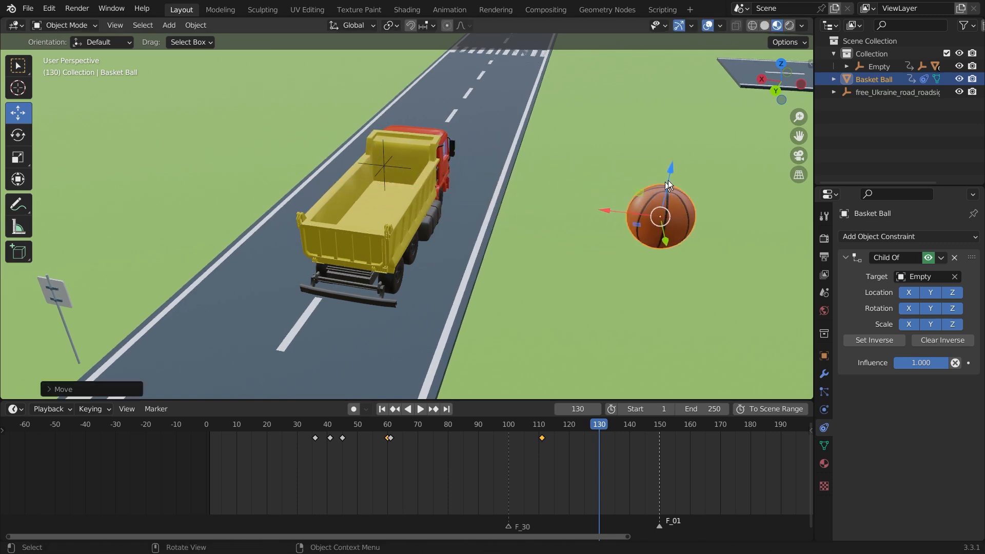
drag(671, 171, 672, 228)
key(i)
click(661, 134)
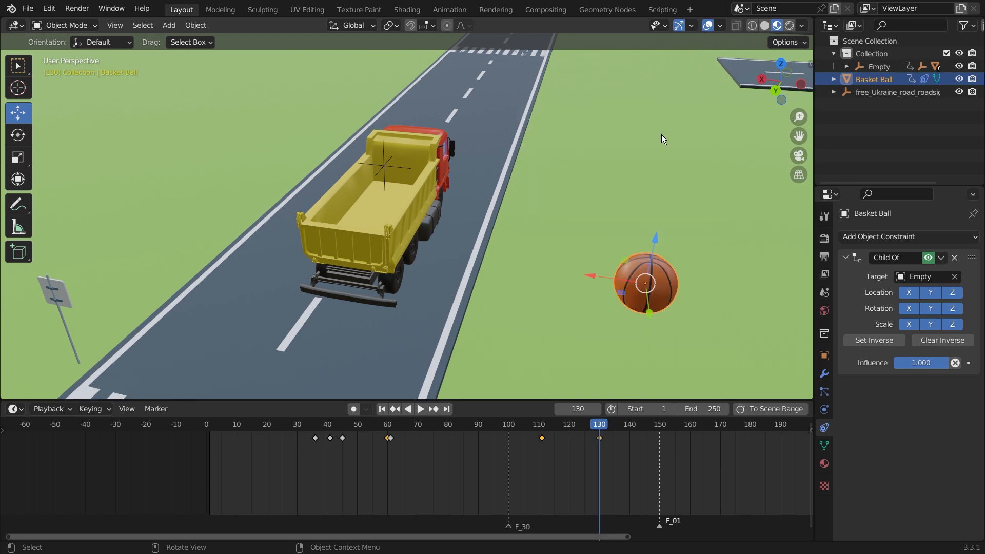
Preview the ball's exit from the truck, and at frame 119 raise the basketball above the truck's side and keyframe its location.
drag(590, 425, 493, 425)
key(space)
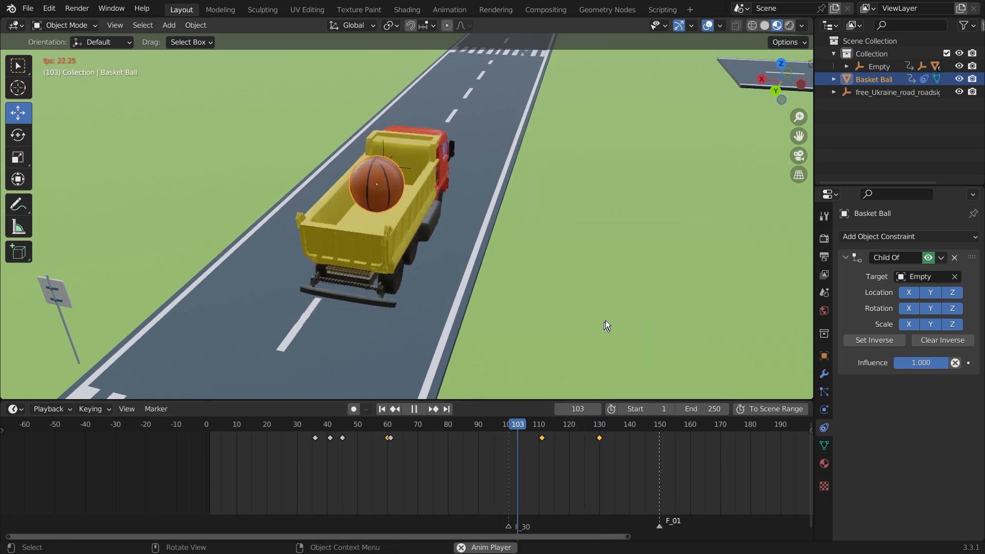
click(568, 433)
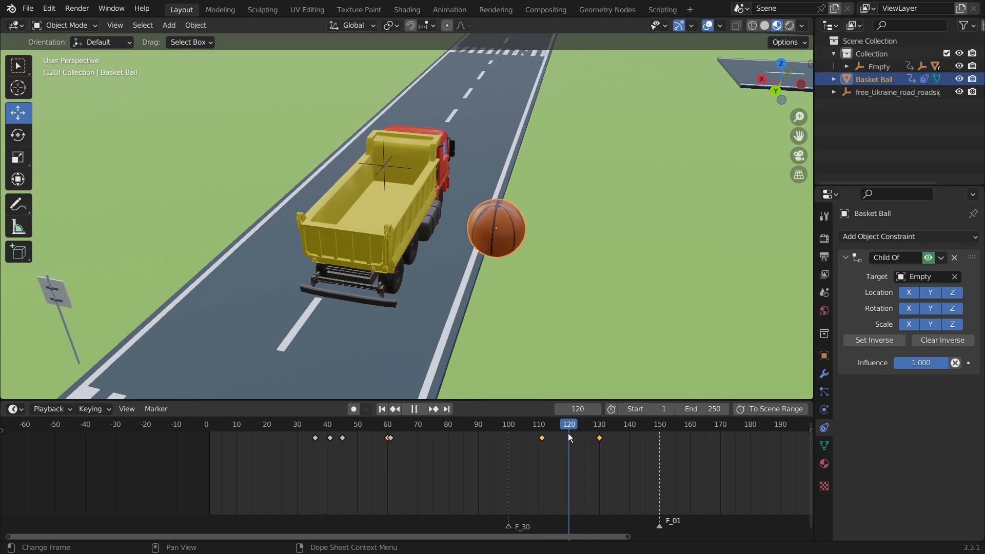
key(space)
drag(479, 172, 479, 66)
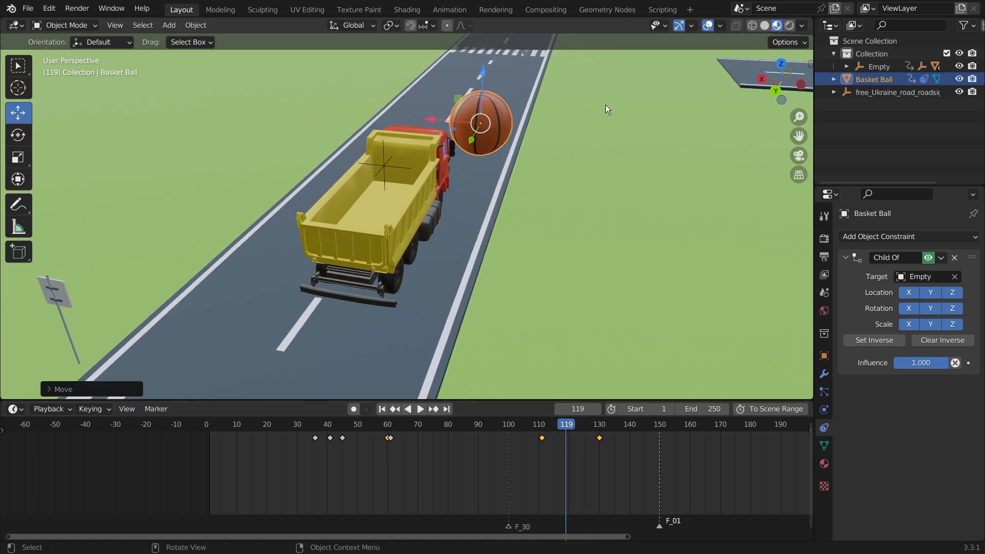
key(i)
click(606, 104)
Shift the basketball's frame 119 keyframe to frame 116, and play the animation through to frame 139.
key(space)
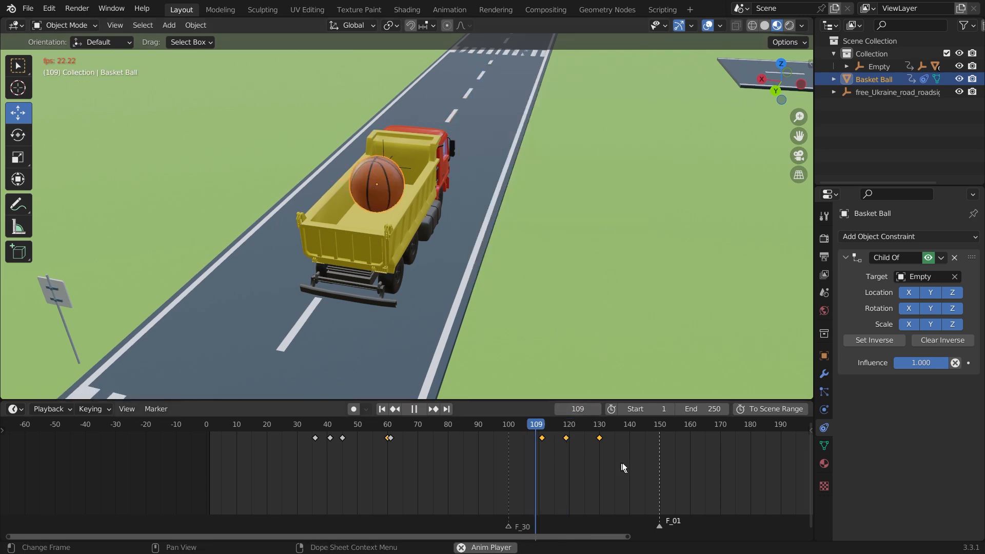
key(space)
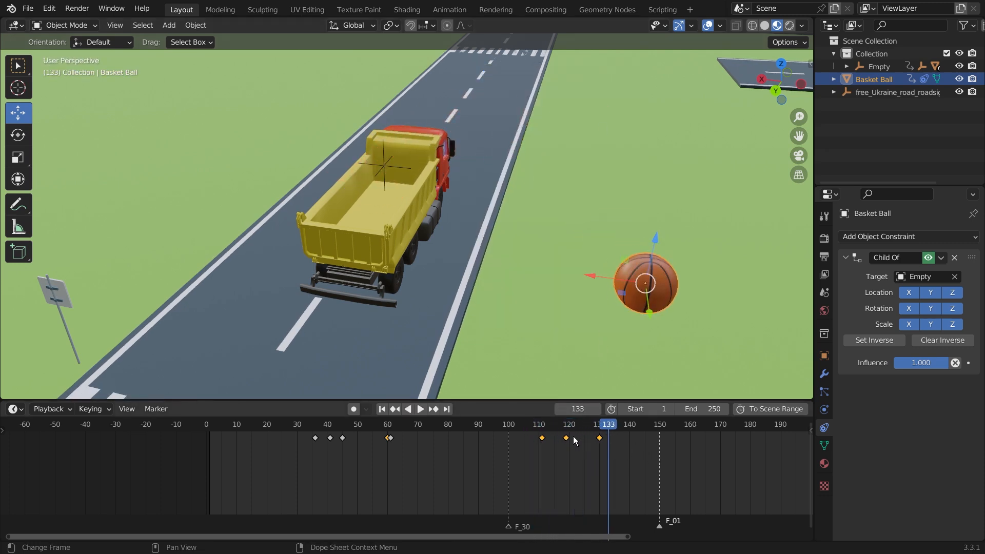
drag(568, 439, 558, 439)
key(space)
key(space)
At frame 136, keyframe the enabled state of the basketball's Child Of constraint.
middle_drag(590, 354, 529, 294)
scroll(528, 294, down, 3)
mouse_move(643, 310)
middle_down()
mouse_move(573, 327)
mouse_move(639, 316)
middle_up()
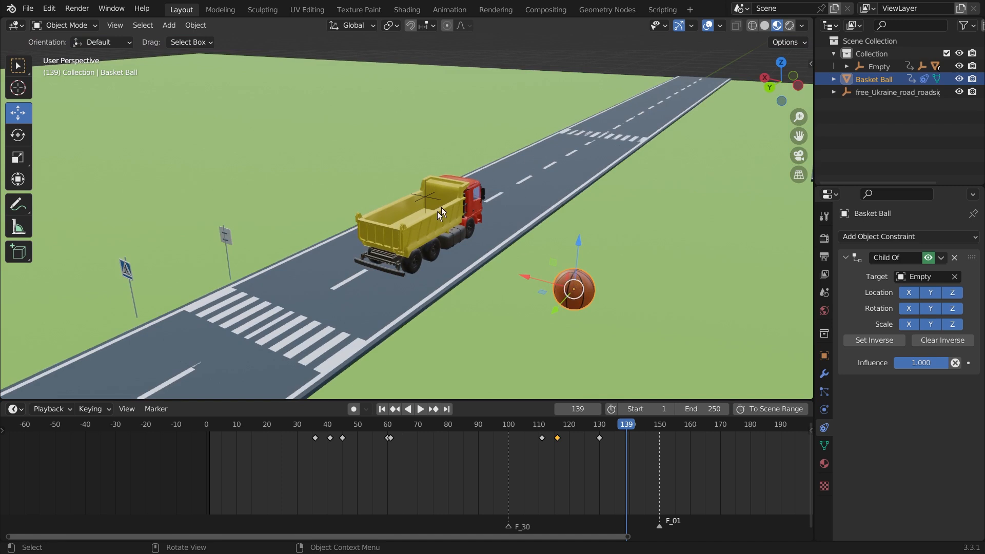
scroll(441, 229, up, 2)
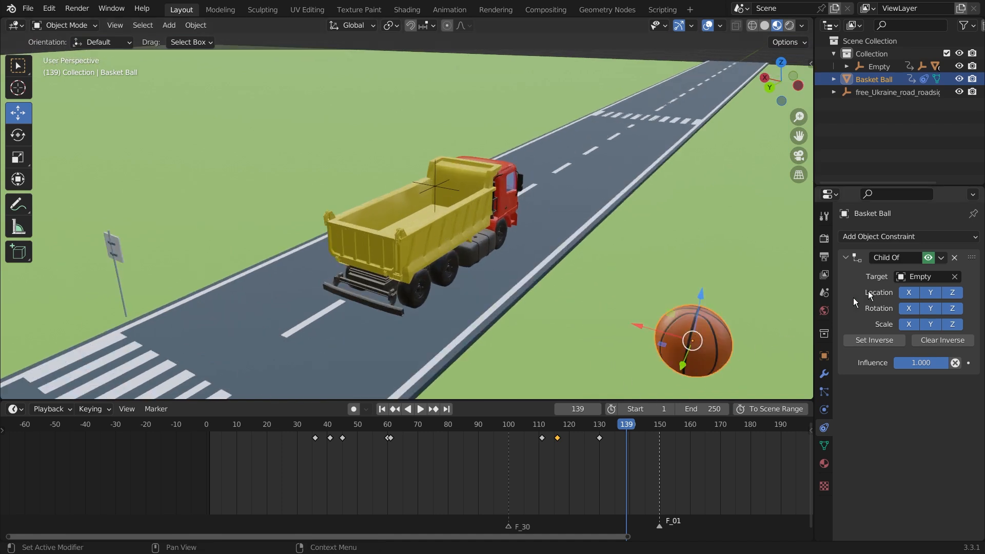
click(928, 257)
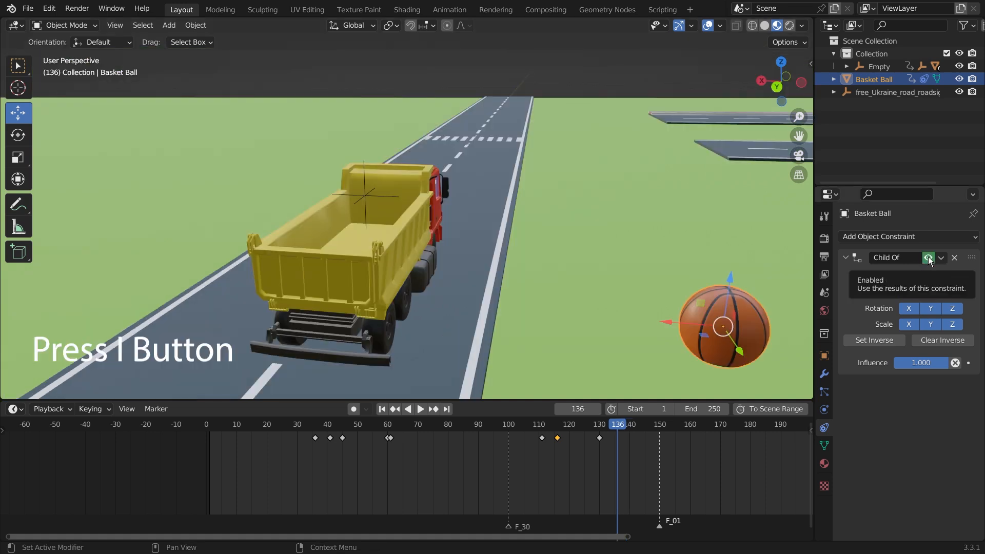
key(i)
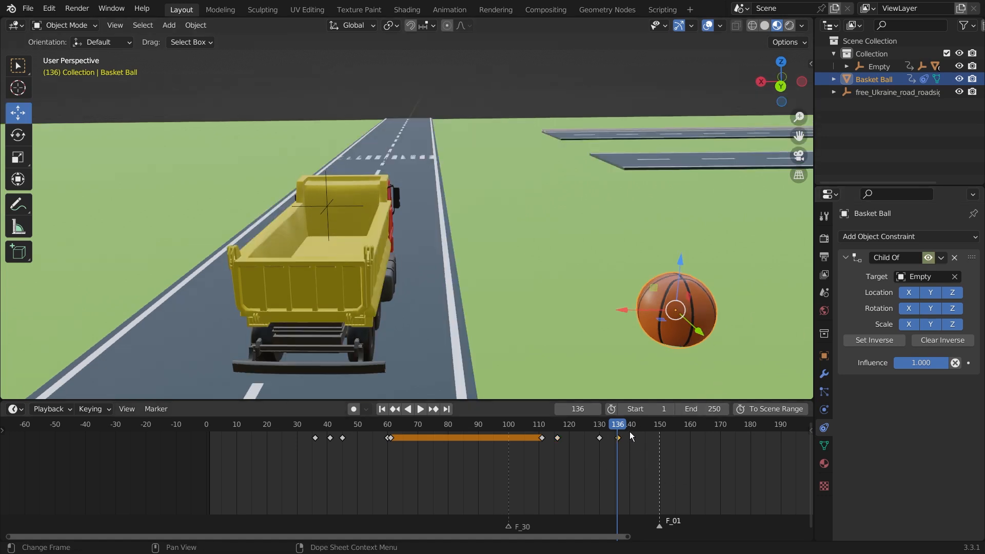
At frame 137, disable the basketball's Child Of constraint and keyframe its disabled state.
key(Right)
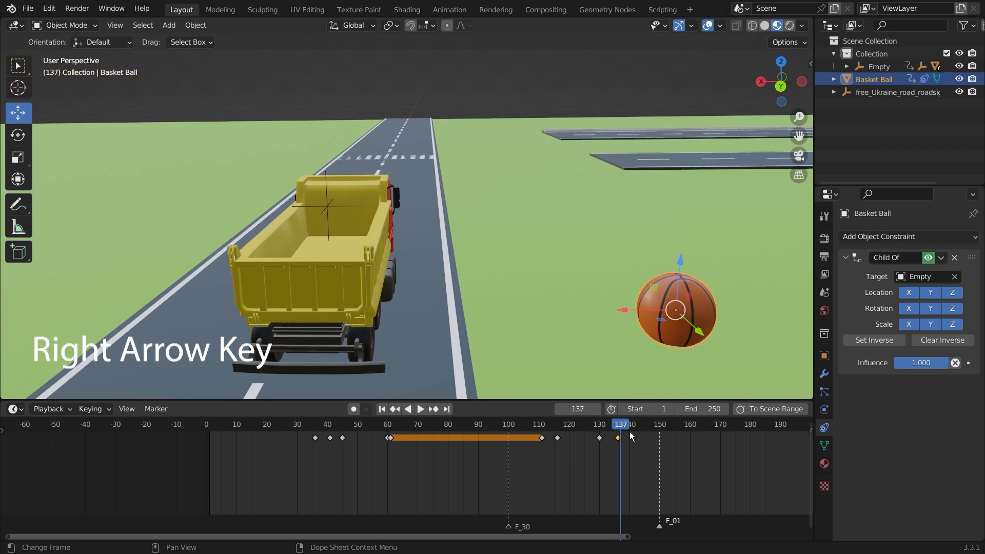
click(928, 258)
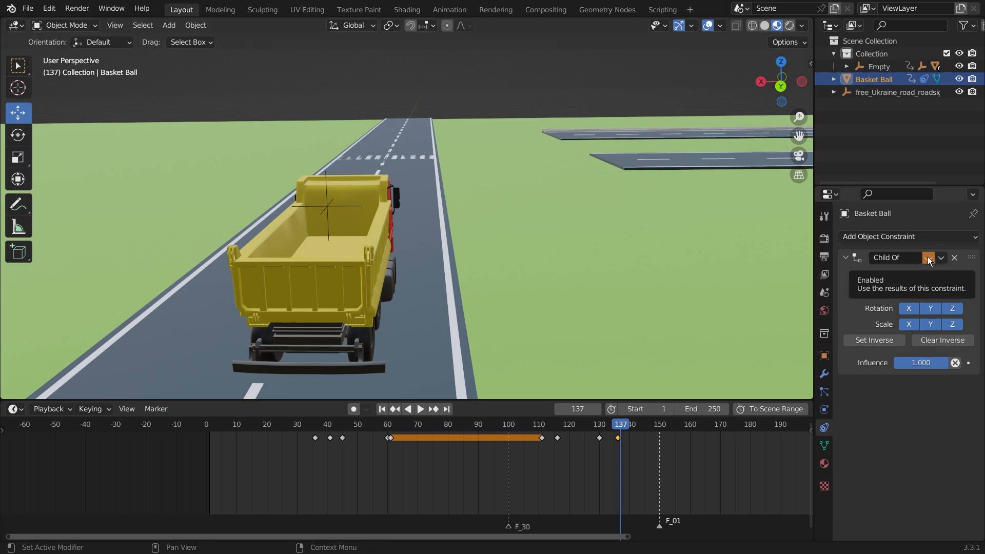
key(i)
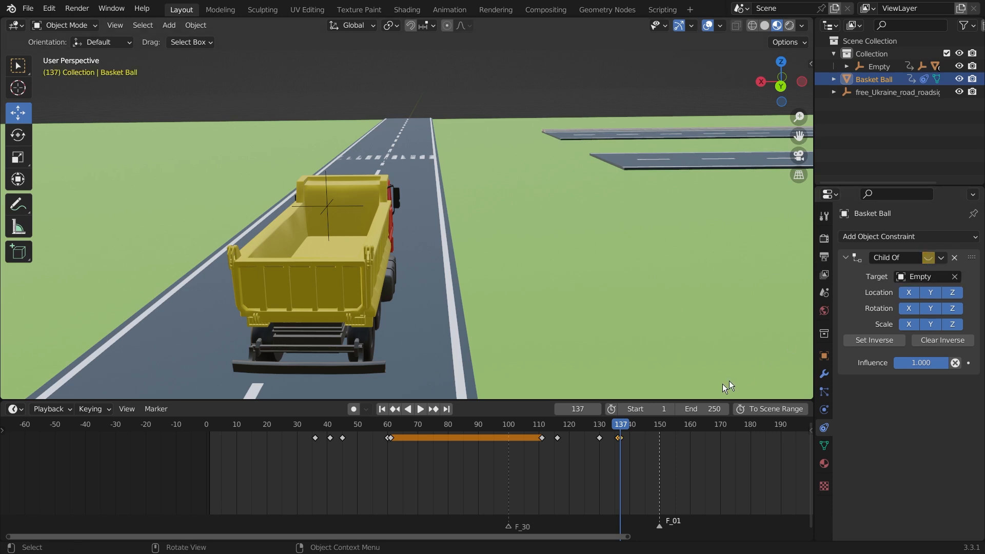
Compare the basketball's position and constraint state between frames 136 and 137.
scroll(666, 471, up, 3)
middle_drag(749, 461, 553, 476)
scroll(521, 469, up, 8)
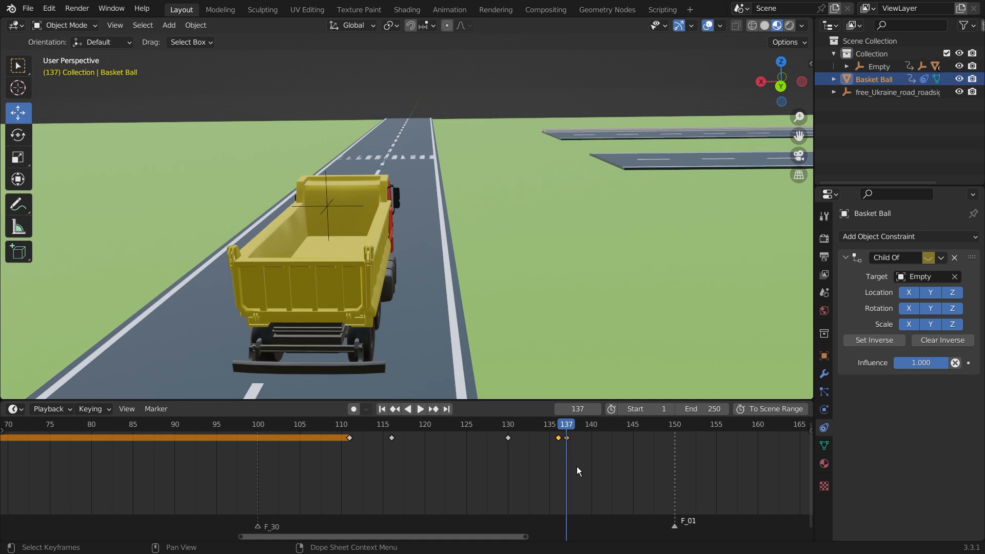
key(Left)
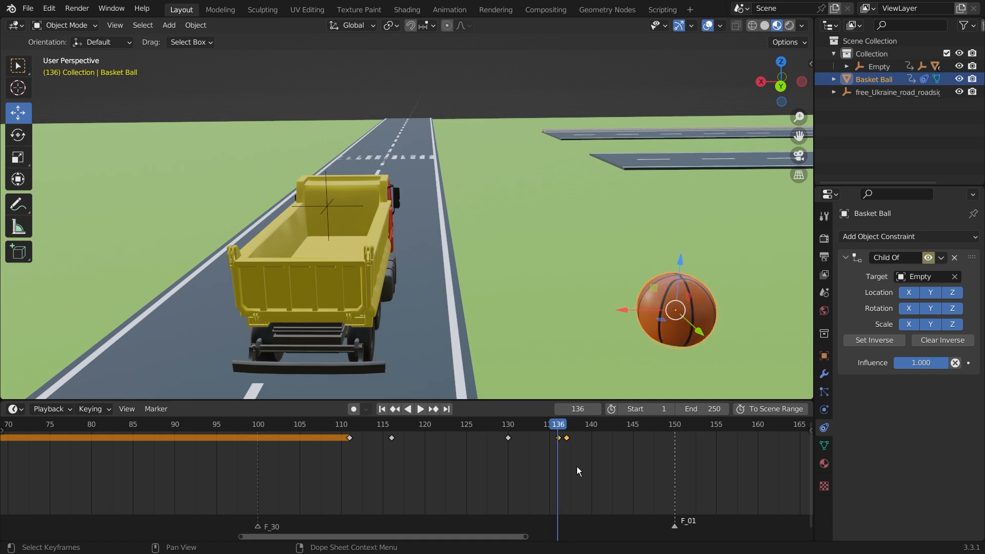
key(Right)
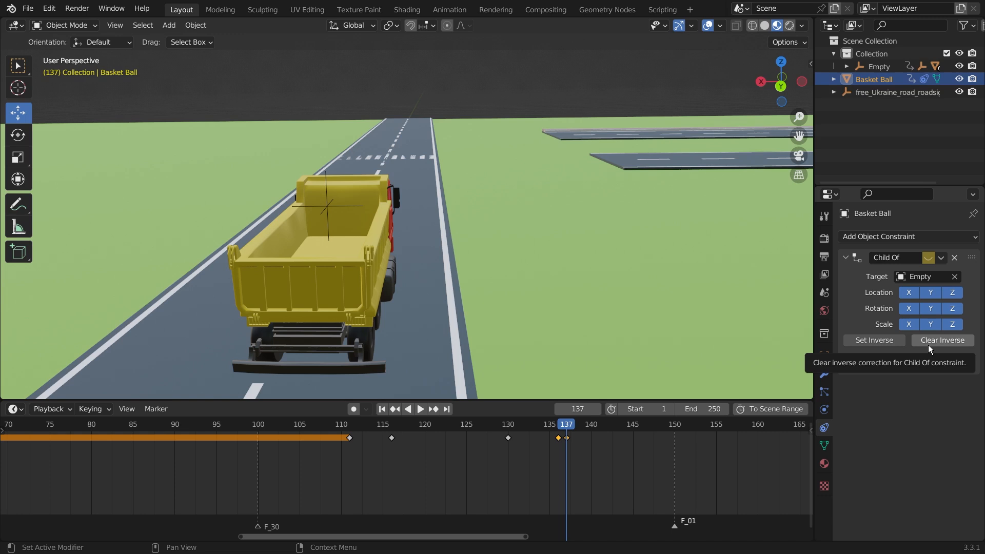
click(866, 339)
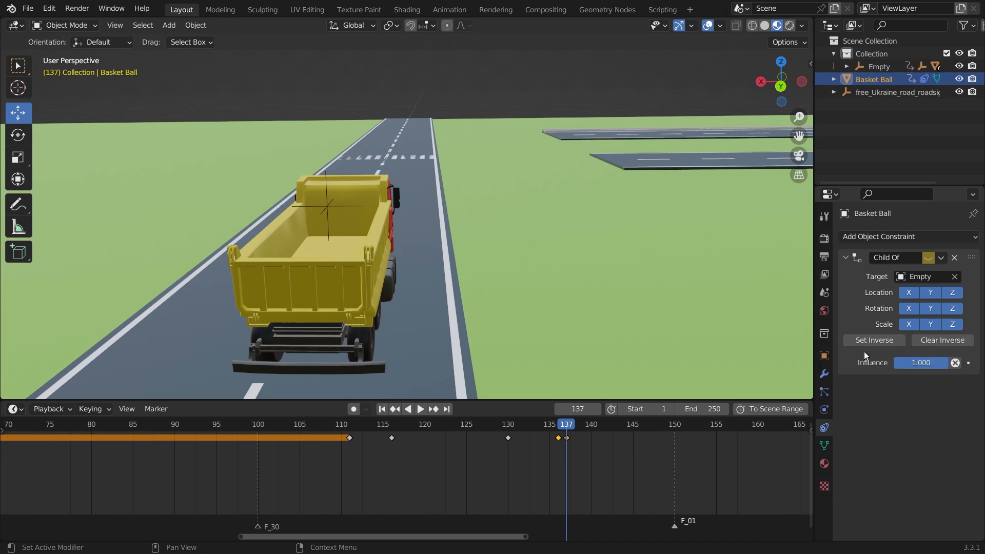
click(588, 460)
key(Left)
key(Left)
key(Up)
key(Down)
key(Up)
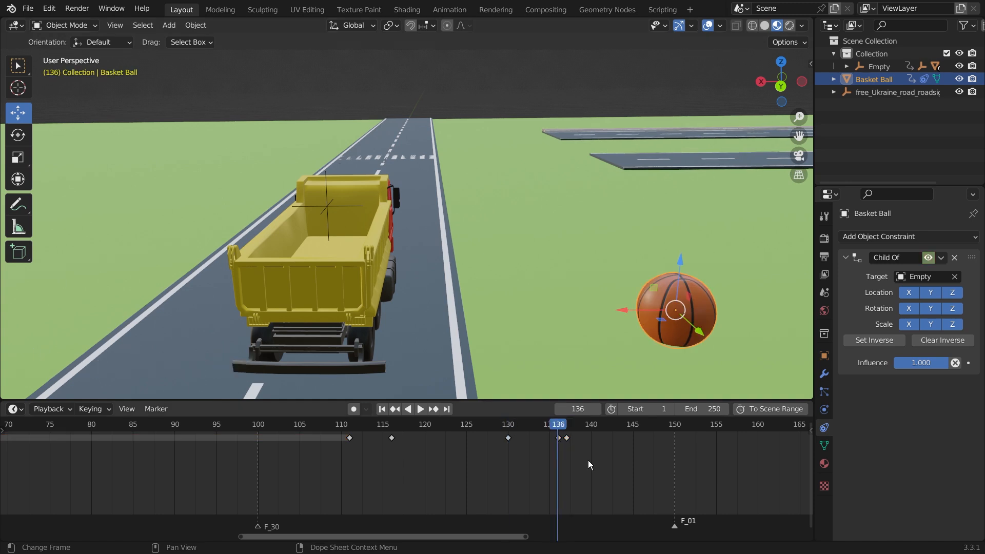
At frame 136, keyframe the basketball's location and snap the 3D cursor to the ball.
click(559, 438)
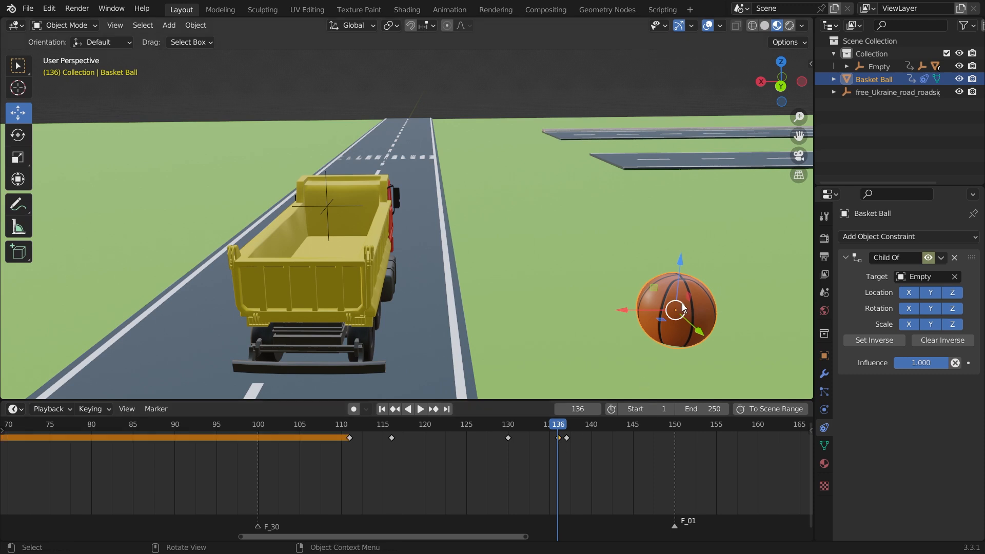
key(i)
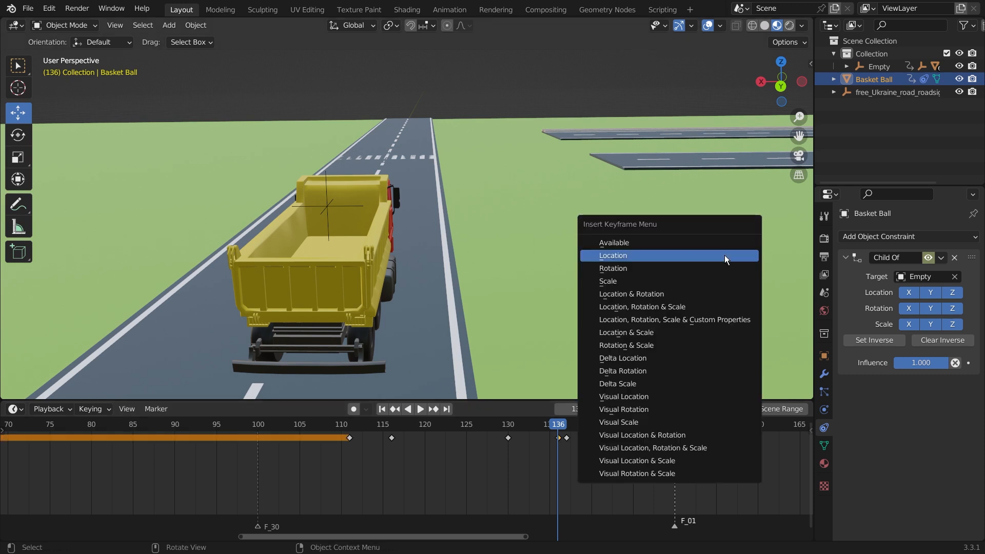
click(724, 255)
click(582, 456)
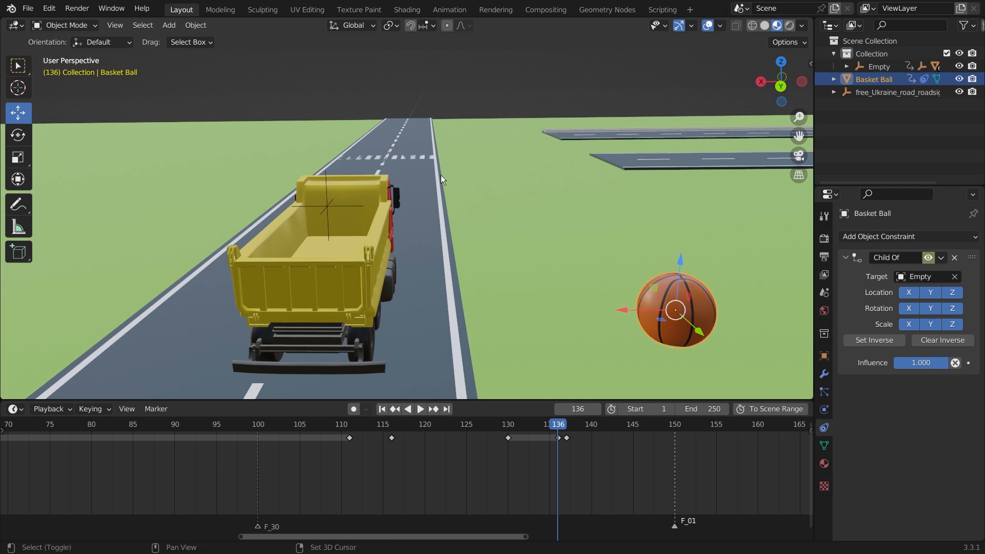
key(shift+s)
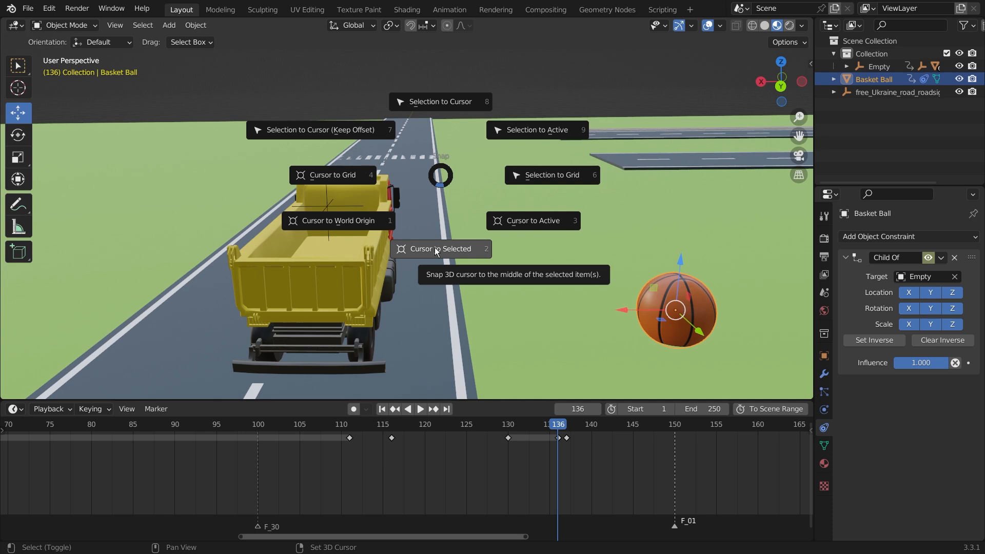
click(436, 250)
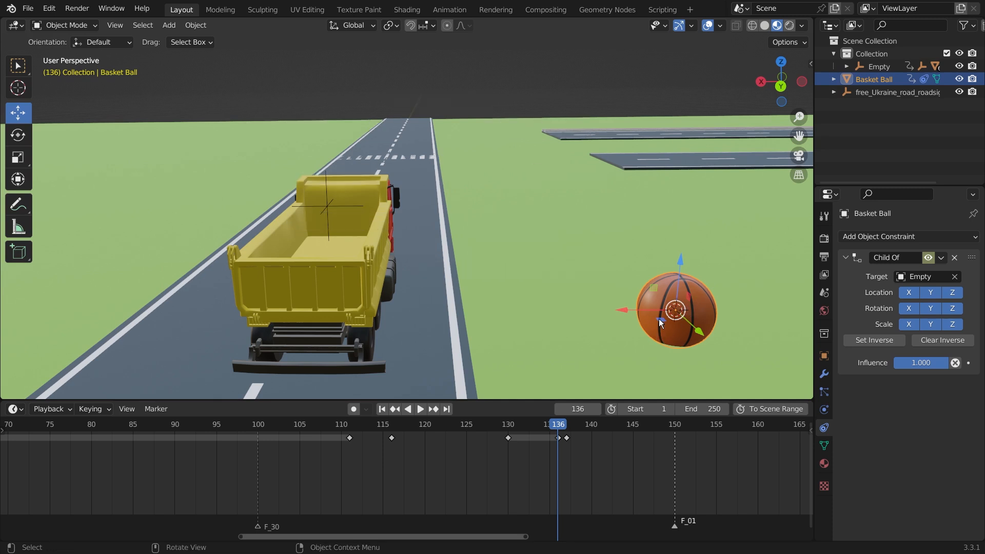
At frame 137, snap the basketball to the 3D cursor and keyframe its location.
key(Right)
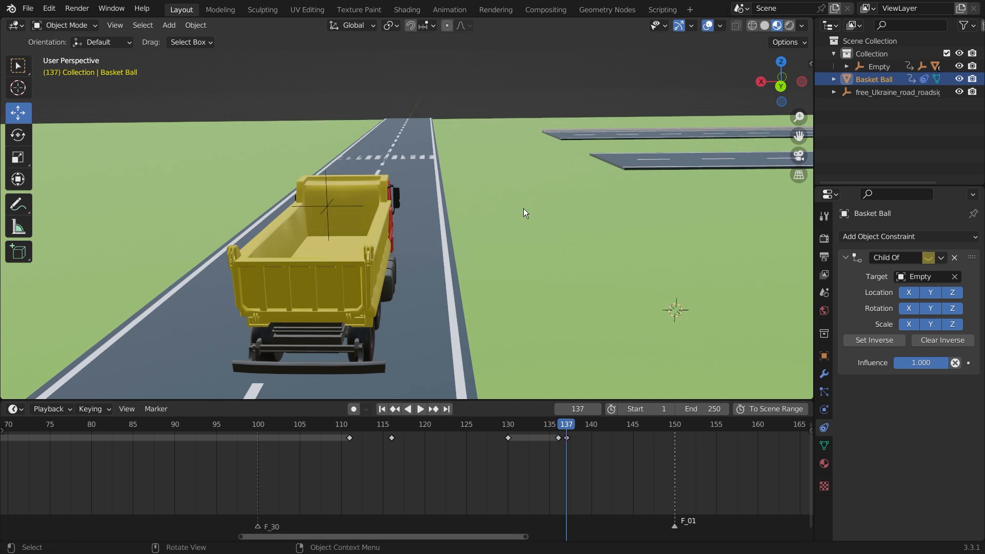
right_click(885, 79)
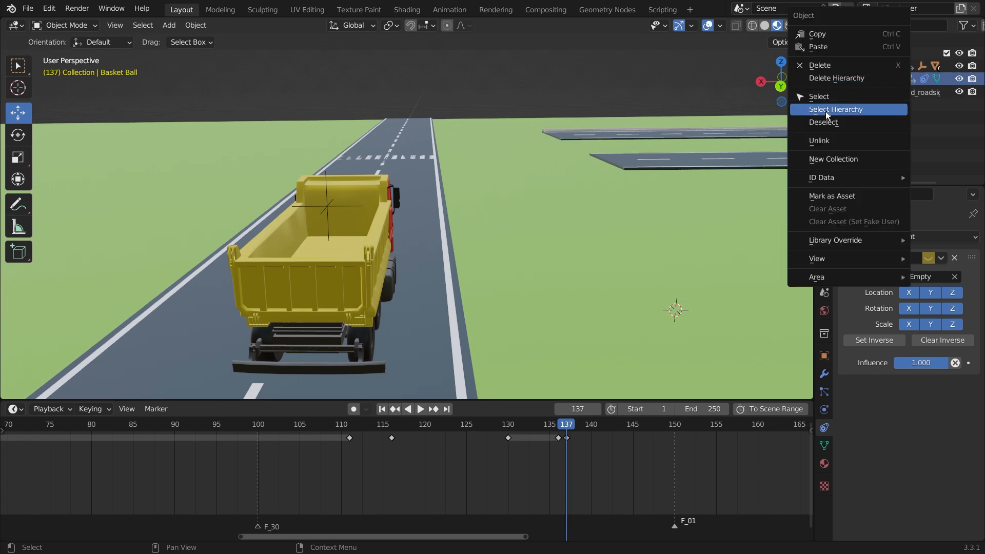
click(847, 109)
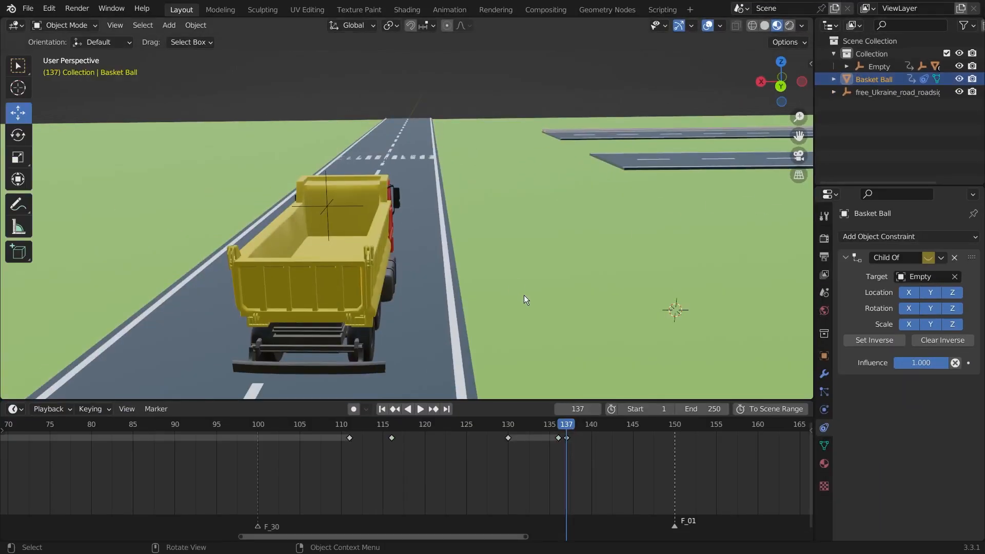
scroll(524, 295, down, 5)
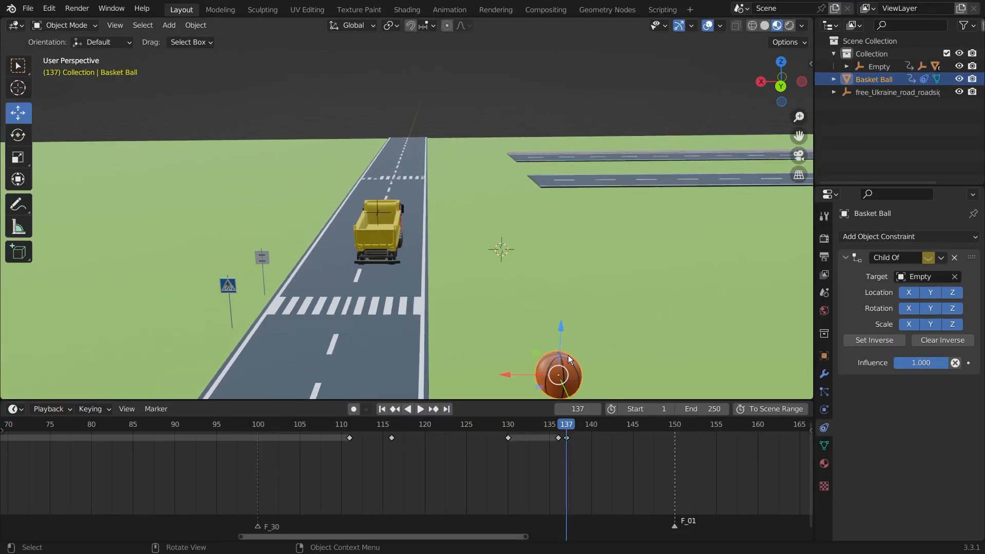
scroll(531, 266, up, 8)
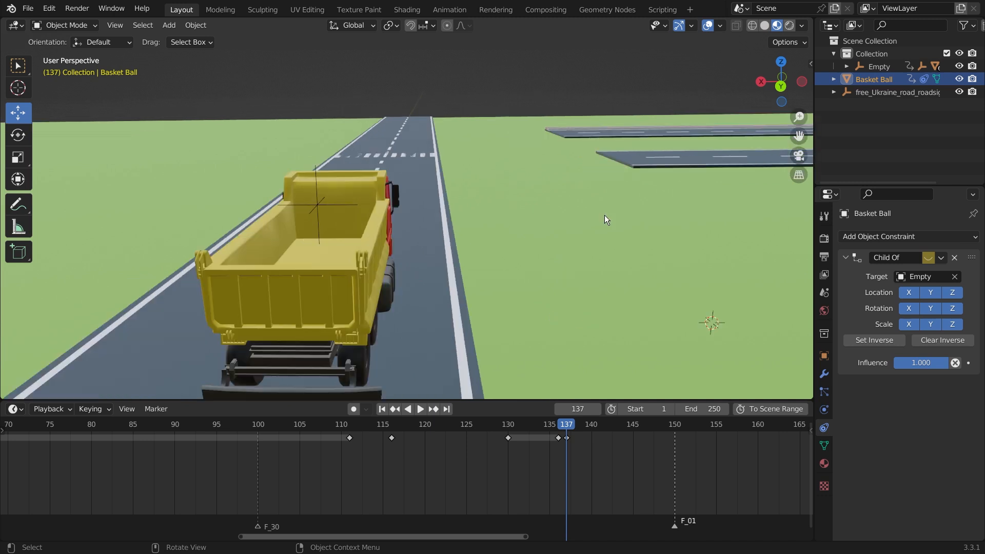
key(shift+s)
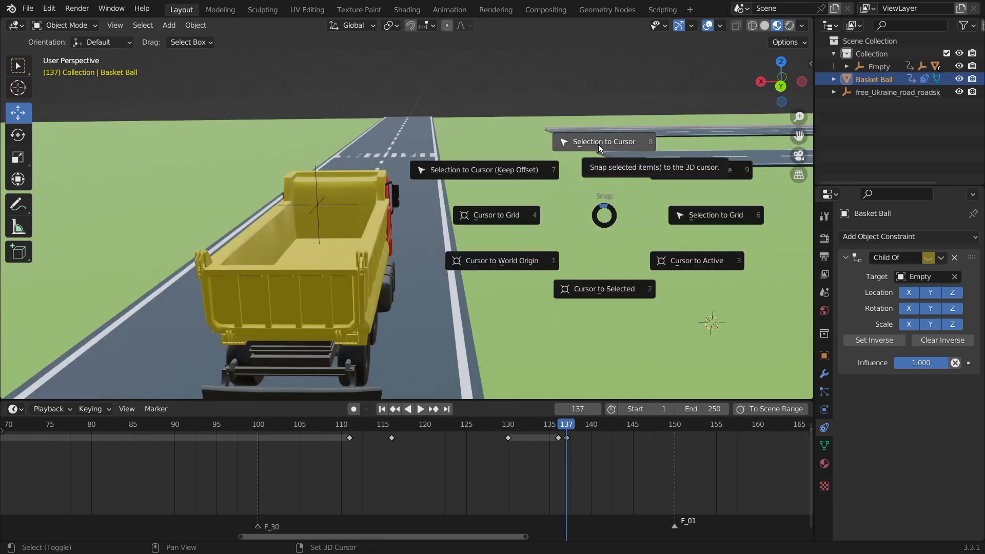
click(581, 143)
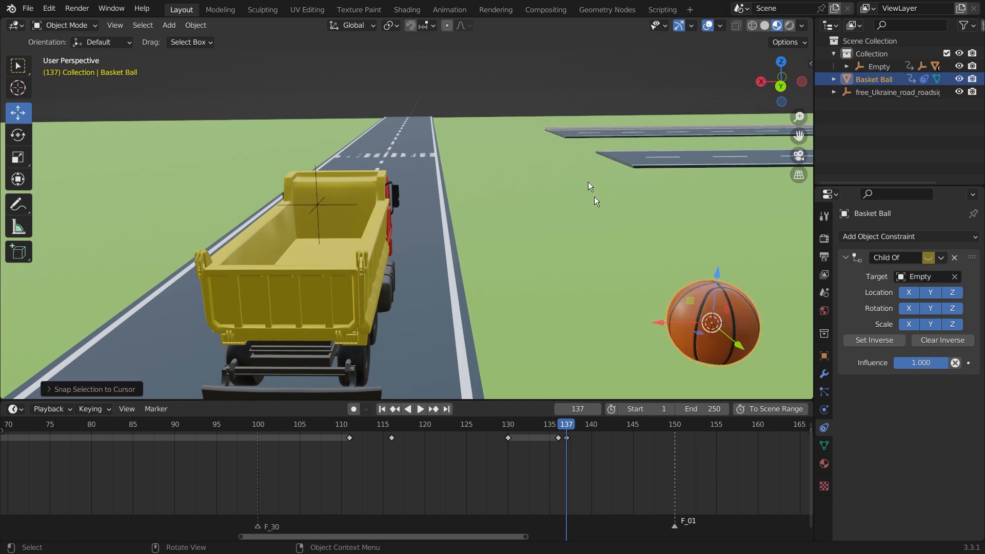
key(i)
click(629, 235)
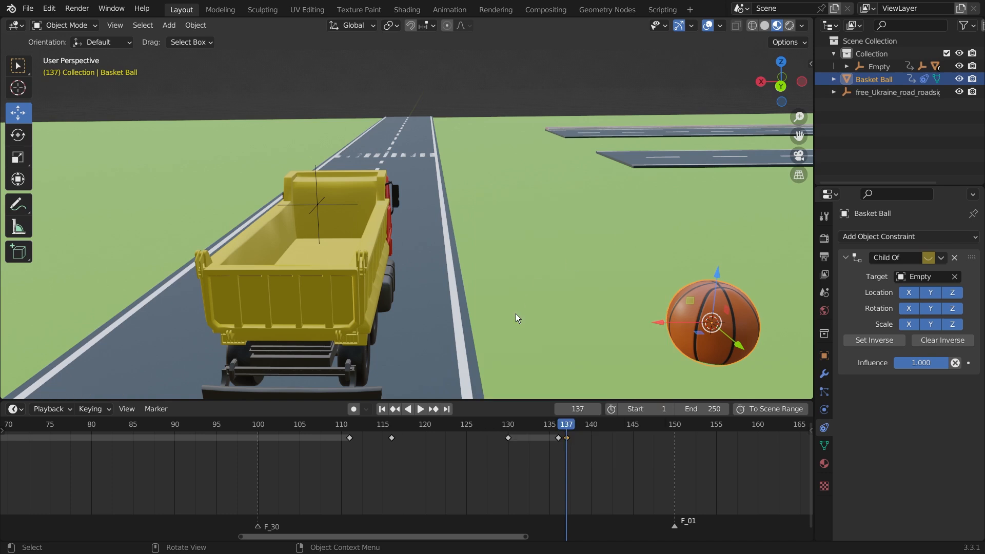
Select the truck's Empty and shift its keyframe at frame 150 to about frame 144.
scroll(516, 314, down, 2)
middle_drag(611, 316, 462, 203)
click(462, 202)
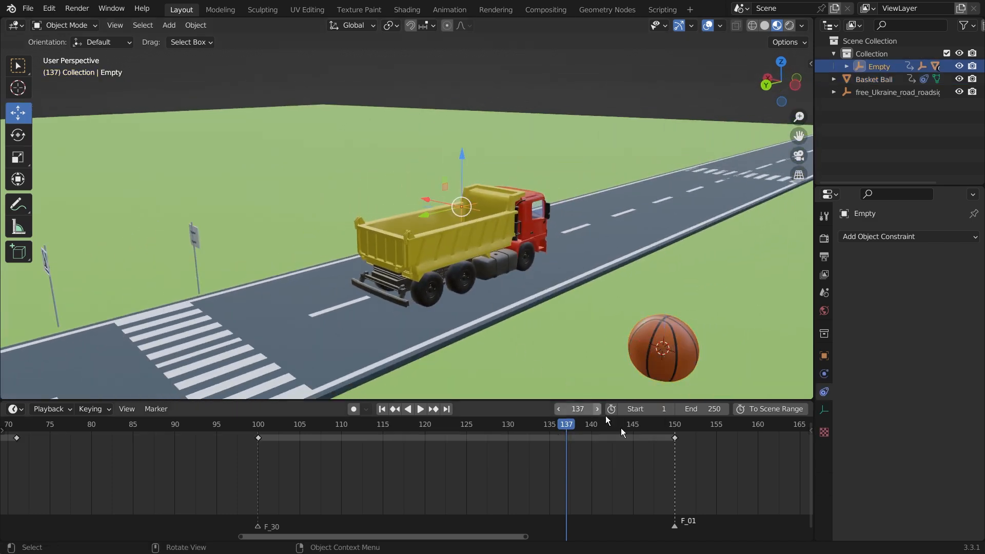
drag(675, 436, 716, 424)
At frame 155, move the Empty with the truck farther along the road past the basketball and keyframe its location.
scroll(660, 438, down, 1)
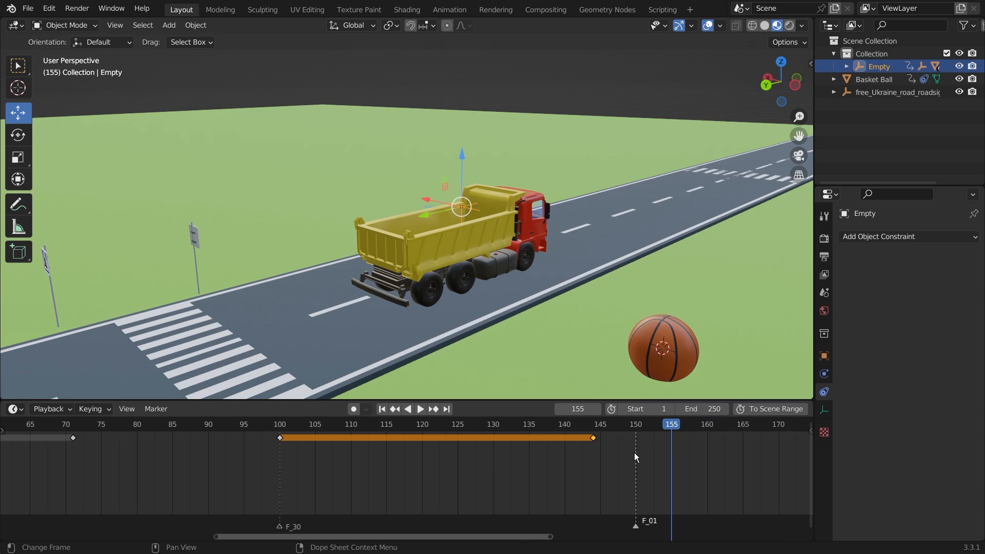
scroll(634, 453, down, 1)
drag(438, 214, 593, 131)
key(i)
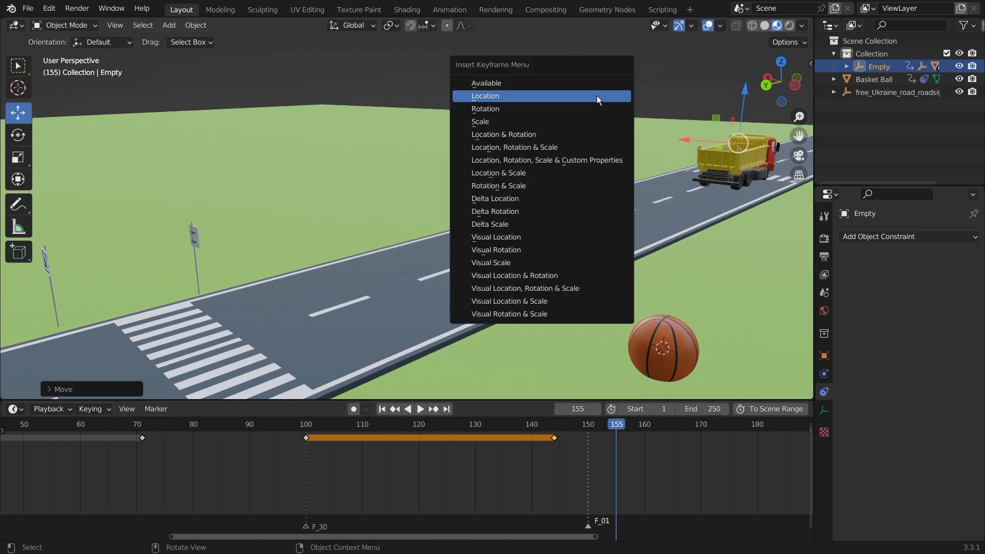
click(596, 95)
Play the animation from frame 1 in a wide view of the road to review the truck and basketball motion.
scroll(641, 272, down, 4)
middle_drag(641, 281, 540, 300)
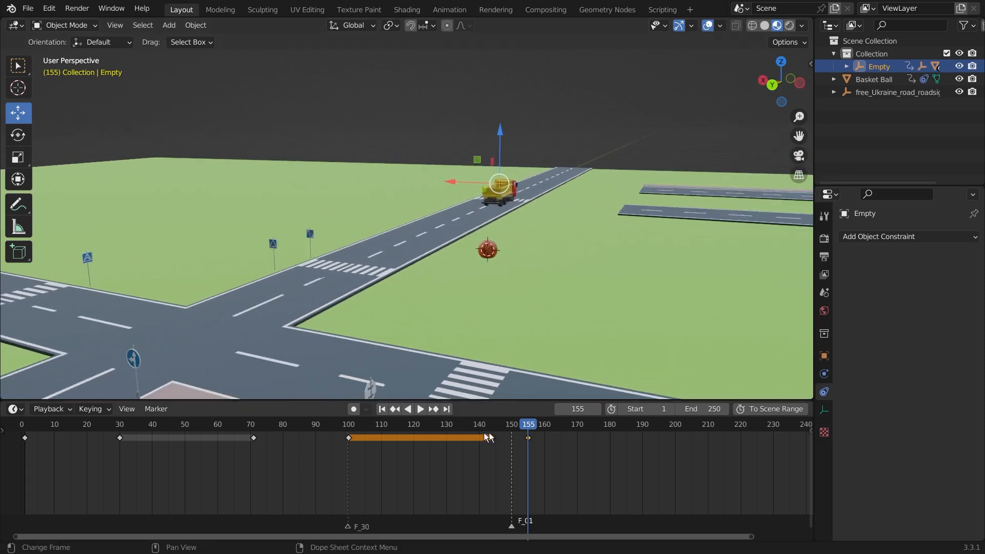
key(shift+Left)
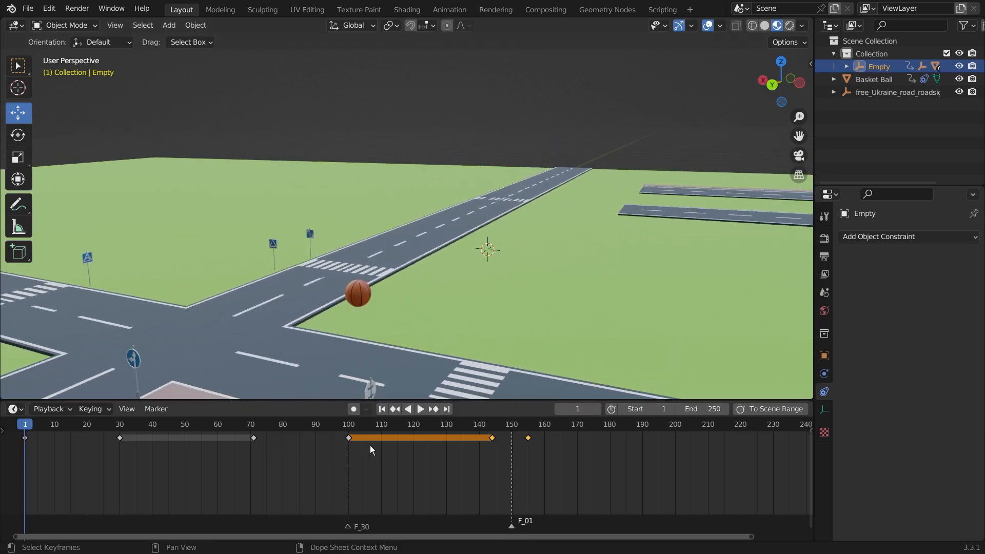
key(space)
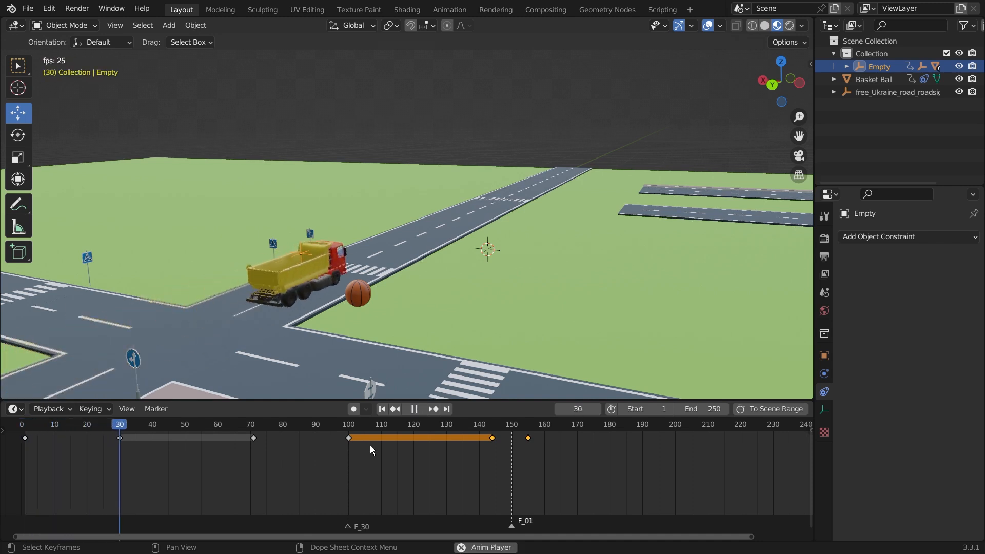